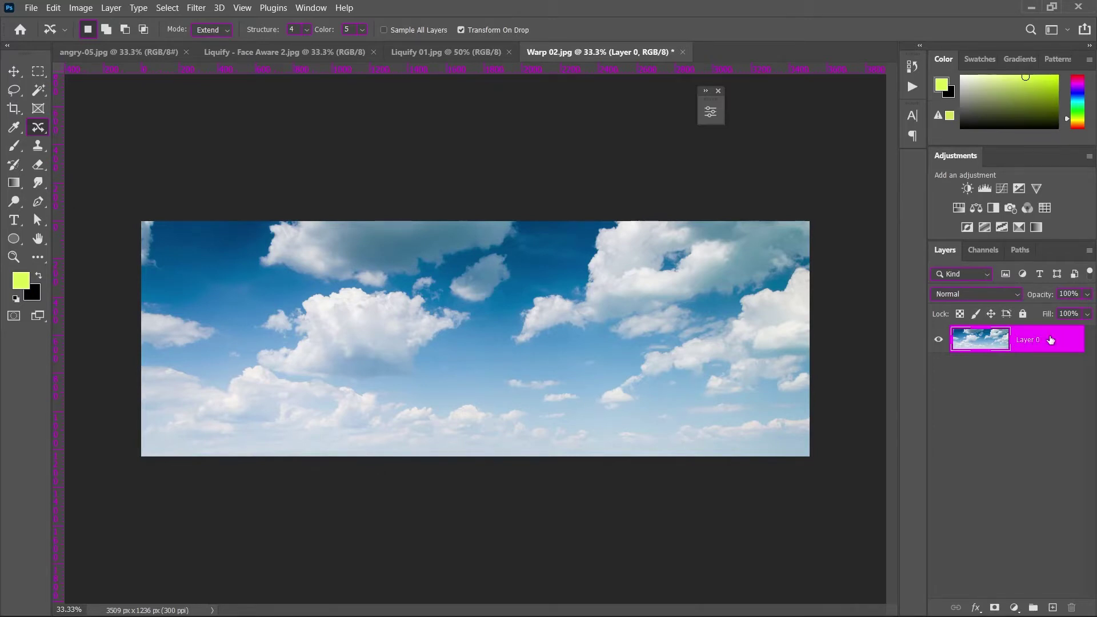
Step: Duplicate the sky photo's Layer 0 into Layer 0 copy and show the Filter menu
key(ctrl+j)
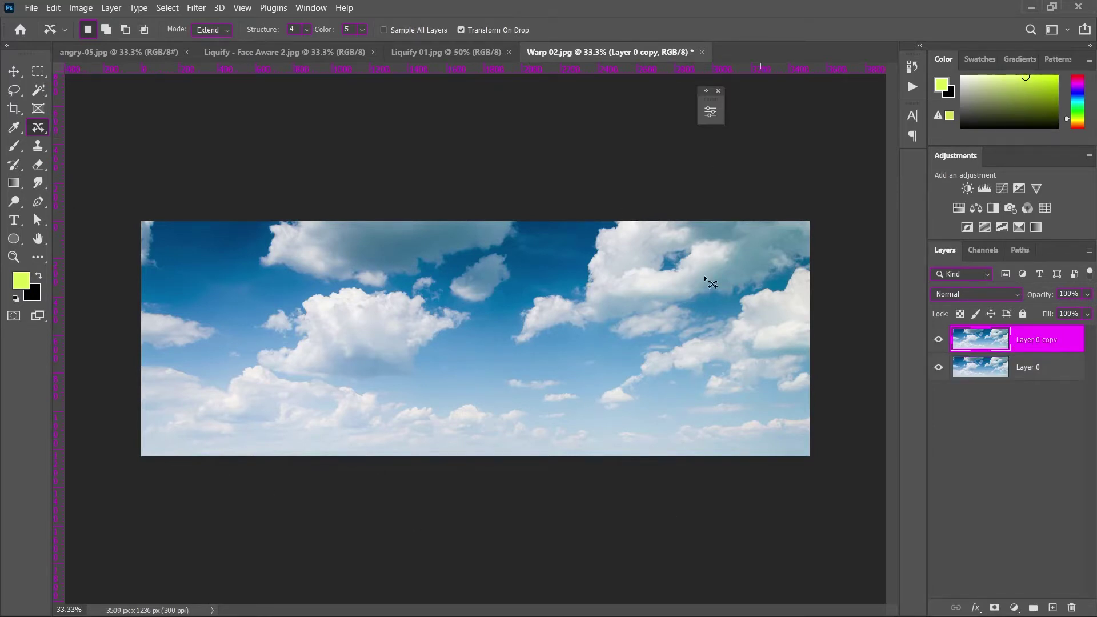
click(198, 8)
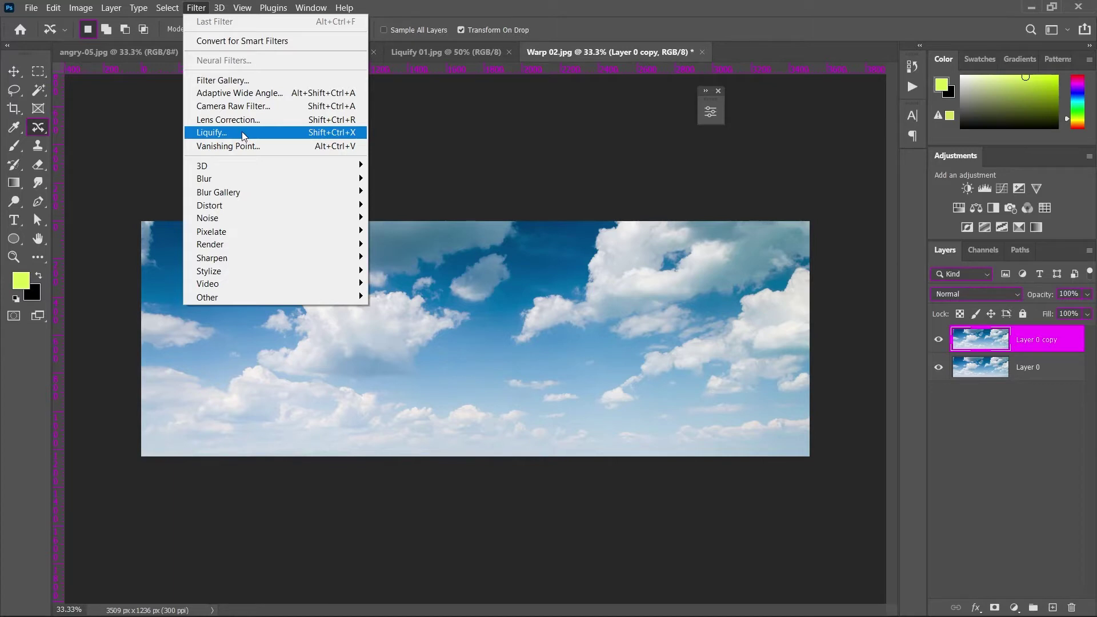
Step: Choose Liquify from the Filter menu to edit the duplicated sky layer
click(244, 135)
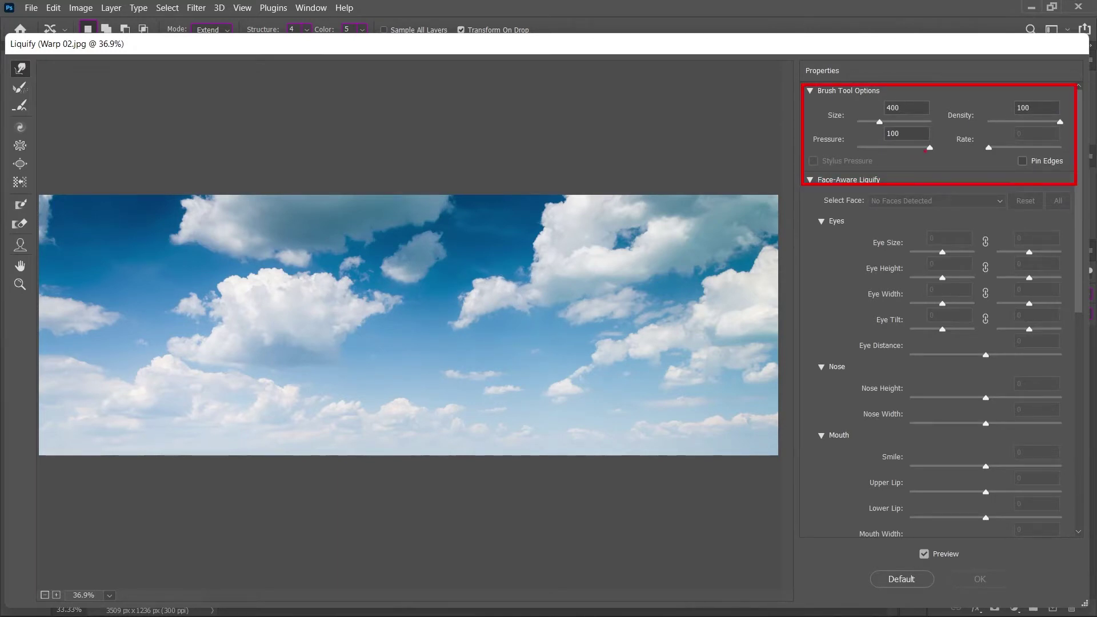
Step: Lower the Forward Warp pressure, push the central cloud down-left, and resize the brush
drag(930, 149, 930, 146)
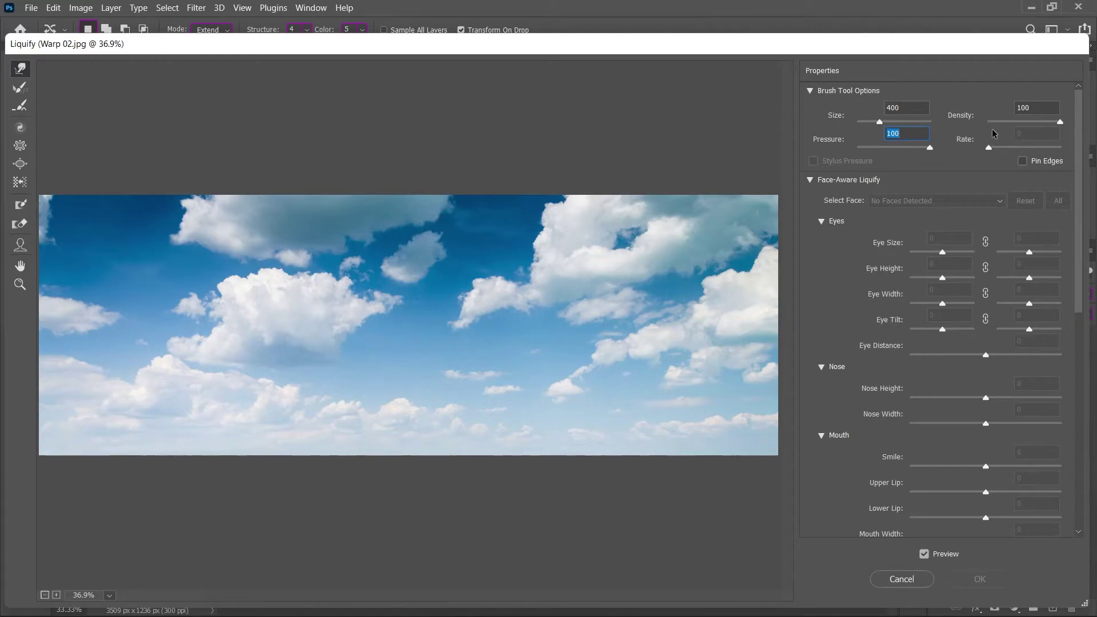
mouse_move(480, 299)
mouse_down()
mouse_move(449, 341)
mouse_move(411, 351)
mouse_move(465, 314)
mouse_move(453, 286)
mouse_move(475, 323)
mouse_move(461, 278)
mouse_move(490, 331)
mouse_move(453, 343)
mouse_move(497, 335)
mouse_move(503, 320)
mouse_move(453, 293)
mouse_move(490, 289)
mouse_up()
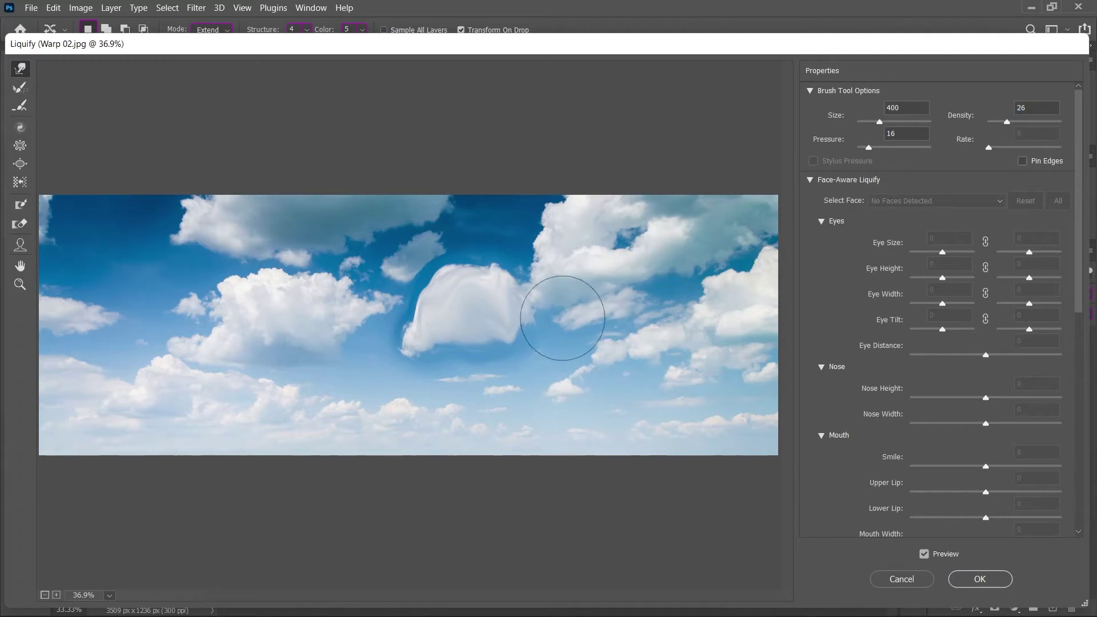
drag(880, 122, 869, 122)
key(bracketleft)
key(bracketleft)
key(bracketright)
key(bracketright)
Step: With pressure 100 and density 99, push the small cloud up-left and warp a bite into the left cloud
drag(909, 150, 931, 151)
drag(1061, 120, 1063, 120)
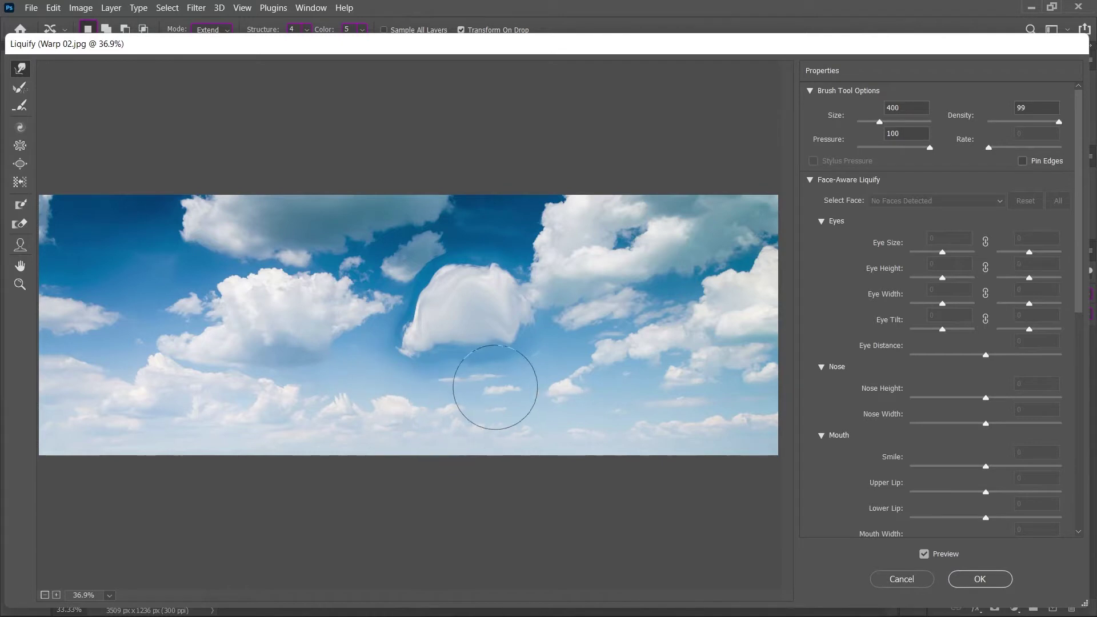
drag(221, 306, 208, 286)
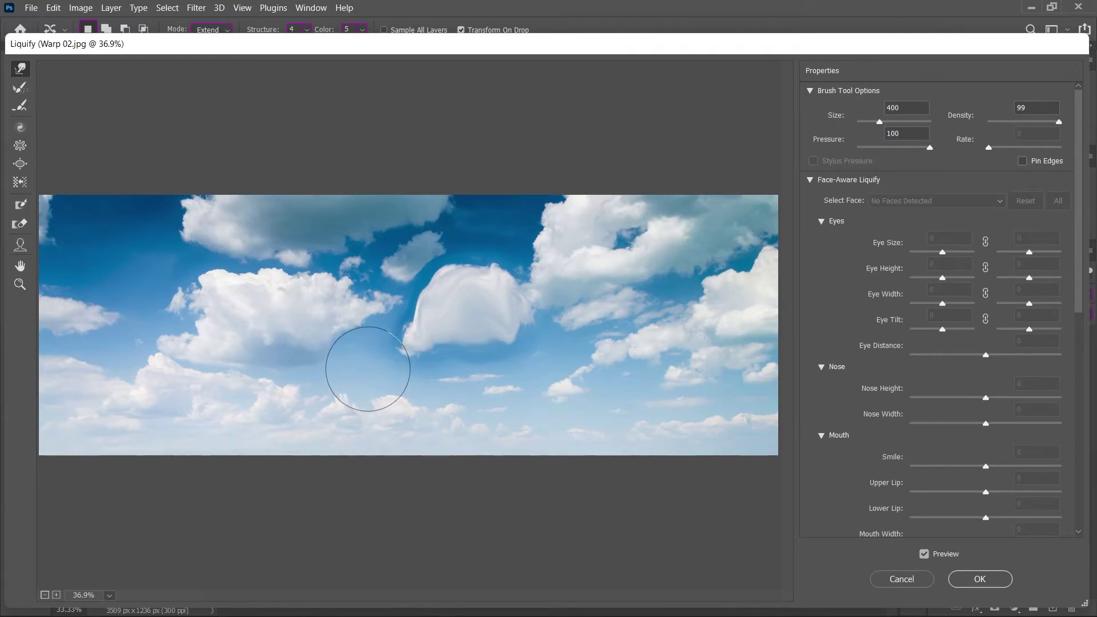
mouse_move(368, 369)
mouse_down()
mouse_move(339, 347)
mouse_move(367, 350)
mouse_move(277, 299)
mouse_move(438, 336)
mouse_up()
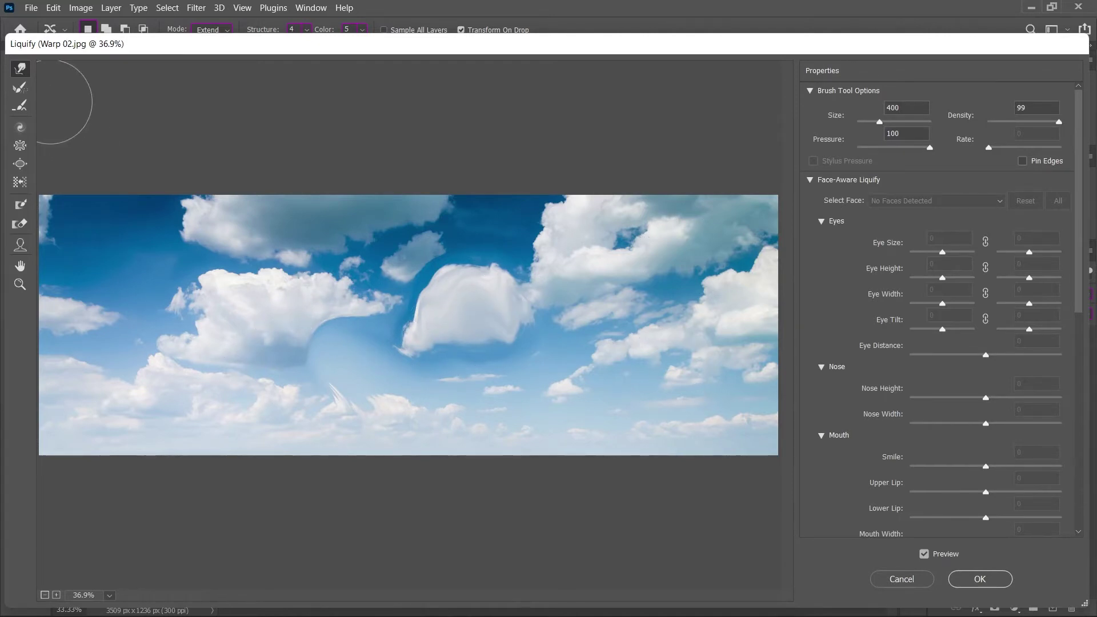
Step: Reconstruct the central cloud, the left cloud and the sky below back to original
click(20, 88)
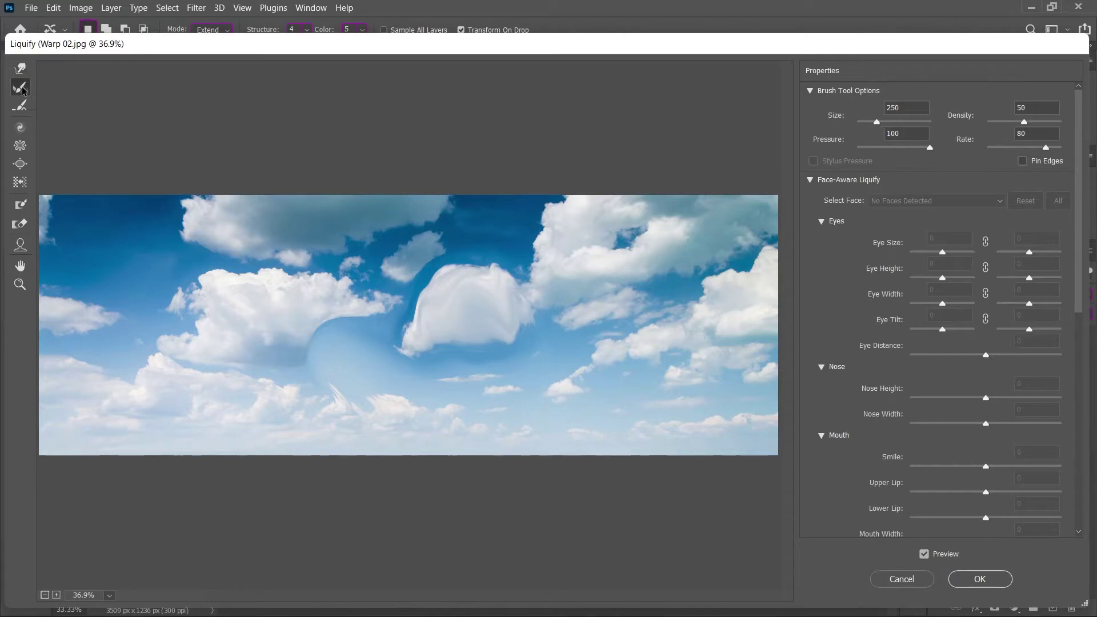
mouse_move(446, 254)
mouse_down()
mouse_move(448, 295)
mouse_move(514, 299)
mouse_move(478, 314)
mouse_move(560, 286)
mouse_move(465, 244)
mouse_move(333, 338)
mouse_move(382, 319)
mouse_up()
mouse_move(188, 341)
mouse_down()
mouse_move(143, 294)
mouse_move(312, 329)
mouse_up()
mouse_move(389, 319)
mouse_down()
mouse_move(399, 379)
mouse_move(586, 310)
mouse_up()
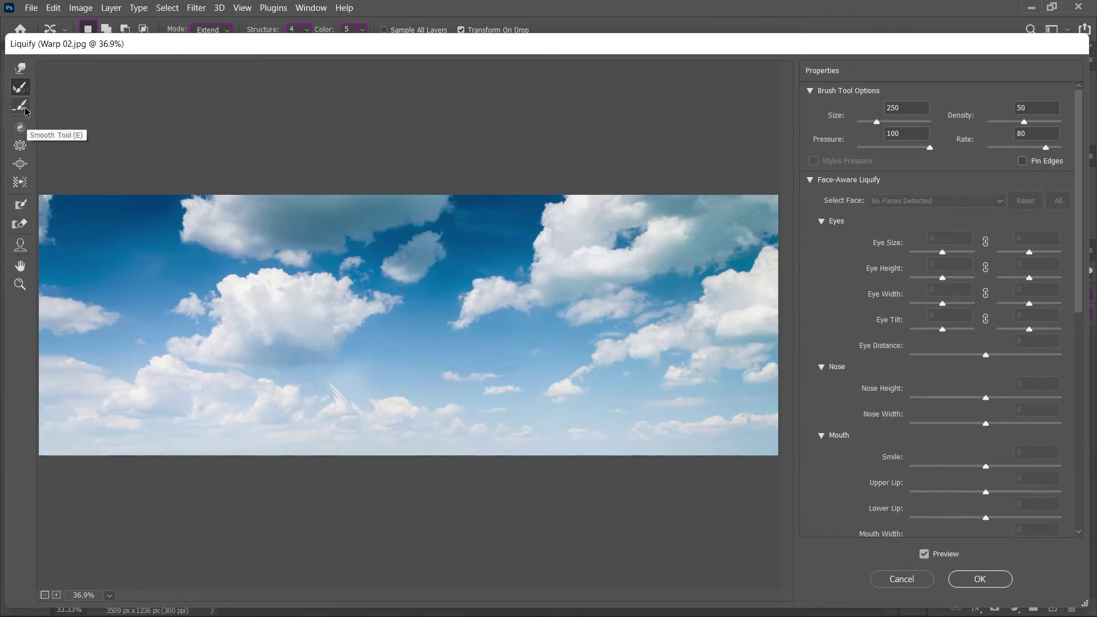
Step: Test-push the left cloud rightward, then restore its streaked edge with Reconstruct
click(20, 68)
mouse_move(364, 338)
mouse_down()
mouse_move(417, 335)
mouse_move(362, 333)
mouse_move(375, 331)
mouse_up()
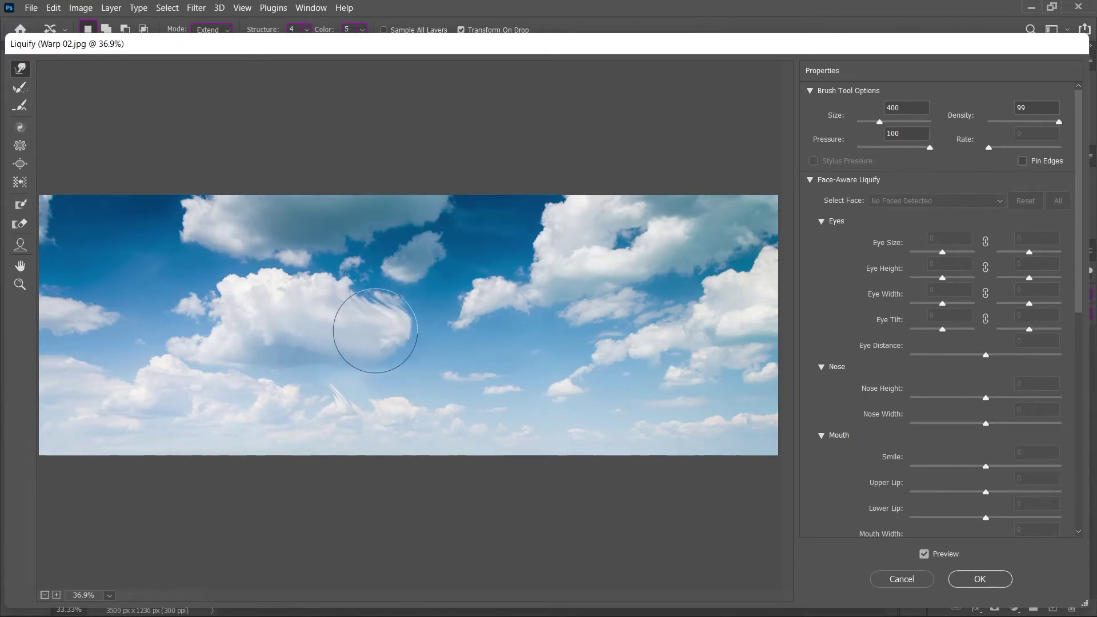
click(20, 107)
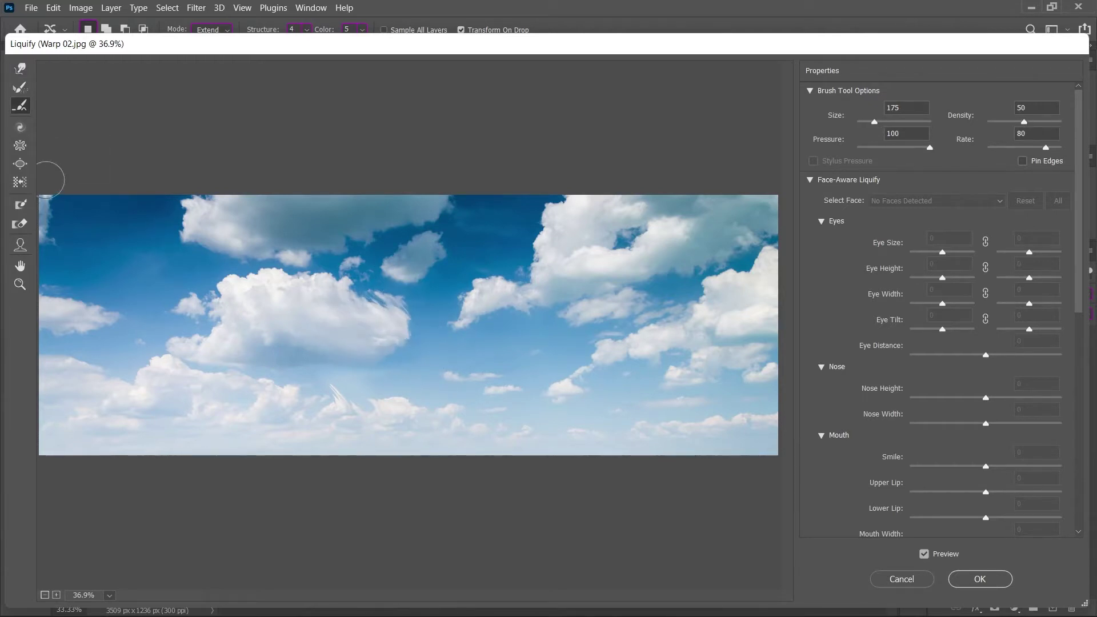
click(20, 87)
mouse_move(368, 306)
mouse_down()
mouse_move(391, 308)
mouse_move(306, 338)
mouse_move(435, 295)
mouse_up()
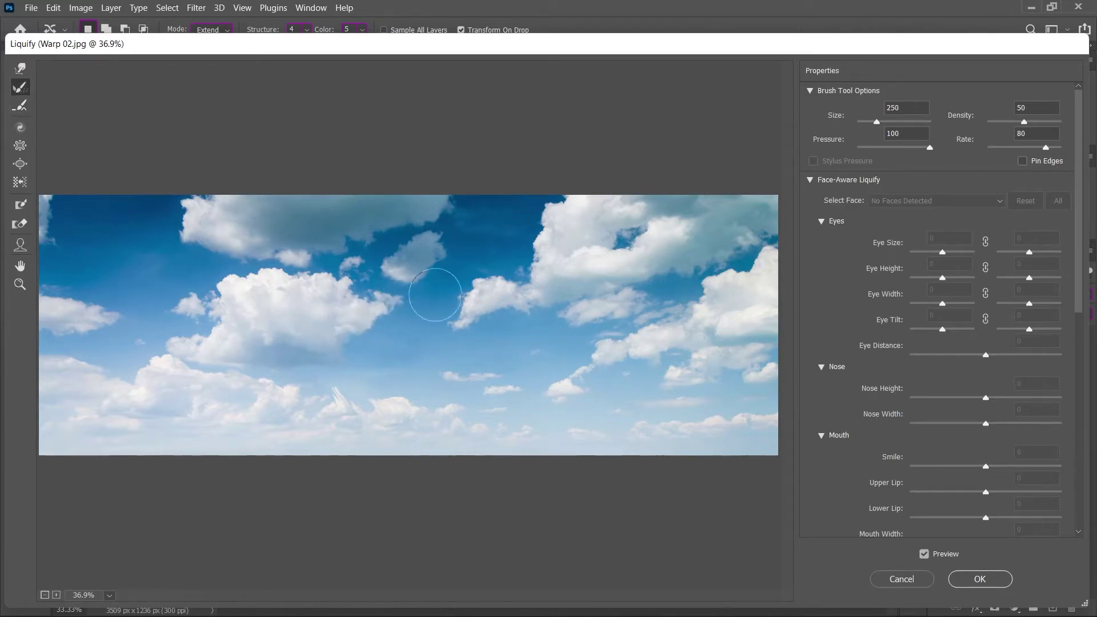
Step: Smear the central cloud rightward, then smooth and reconstruct its streaked right edge
click(20, 68)
drag(342, 300, 445, 330)
click(21, 107)
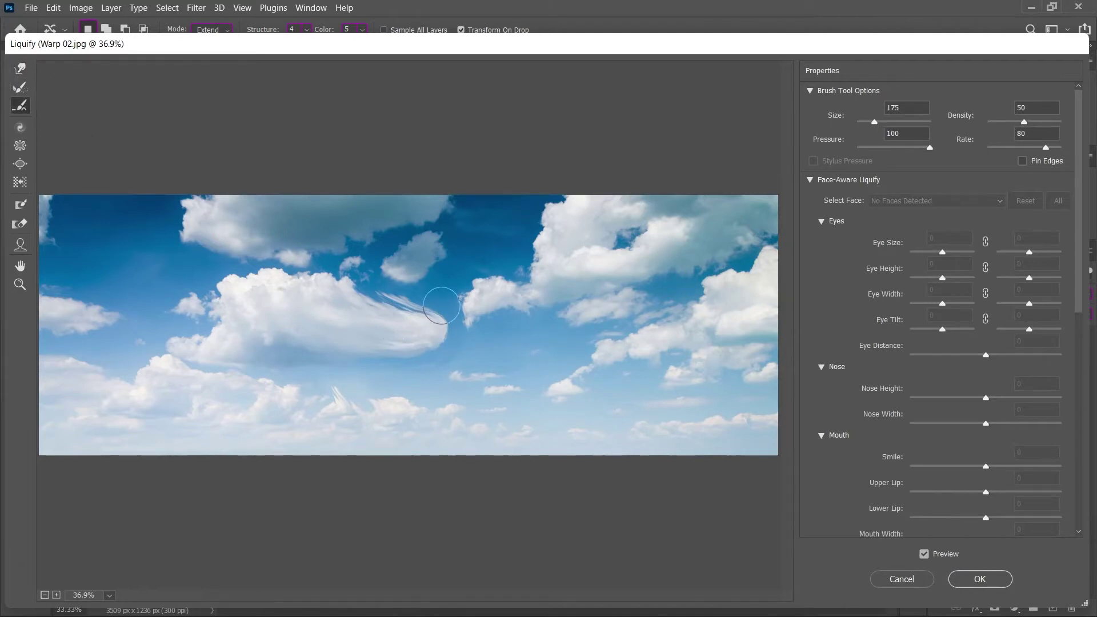
drag(442, 306, 429, 314)
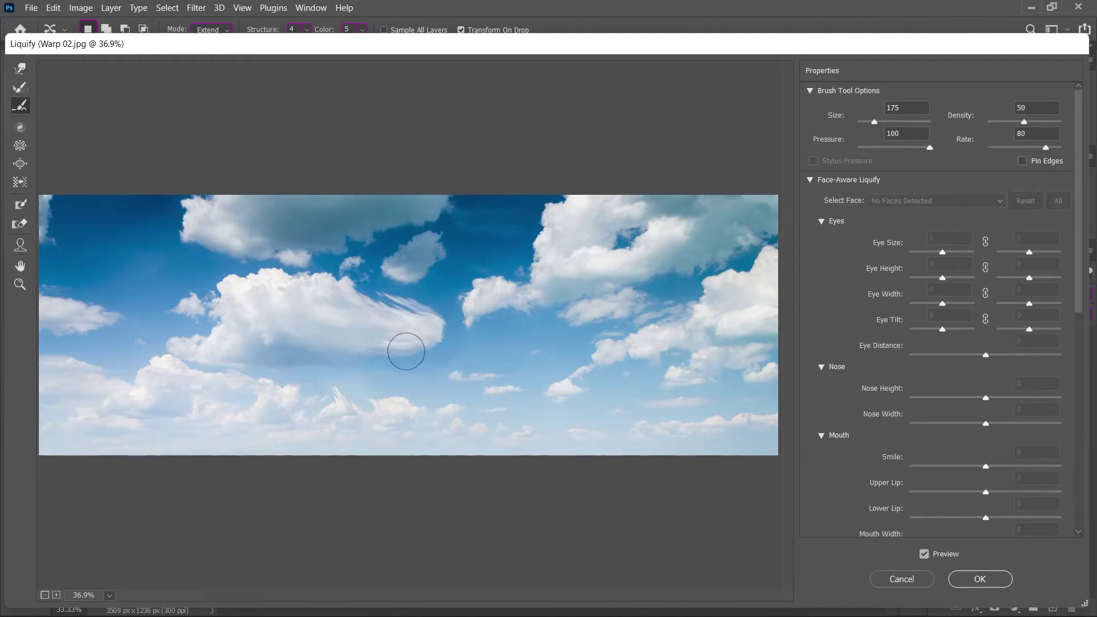
drag(383, 349, 367, 316)
click(20, 87)
mouse_move(426, 320)
mouse_down()
mouse_move(380, 318)
mouse_move(337, 373)
mouse_move(416, 337)
mouse_up()
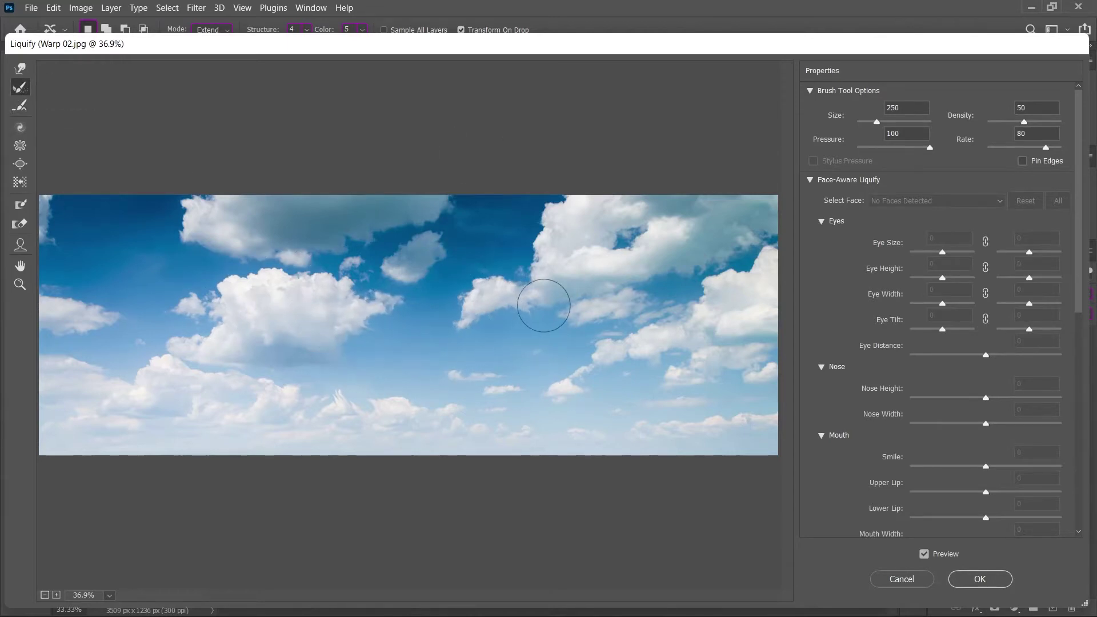
Step: Freeze-mask the top cloud, then Forward Warp the lower cloud down-left and stretch it rightward
click(22, 206)
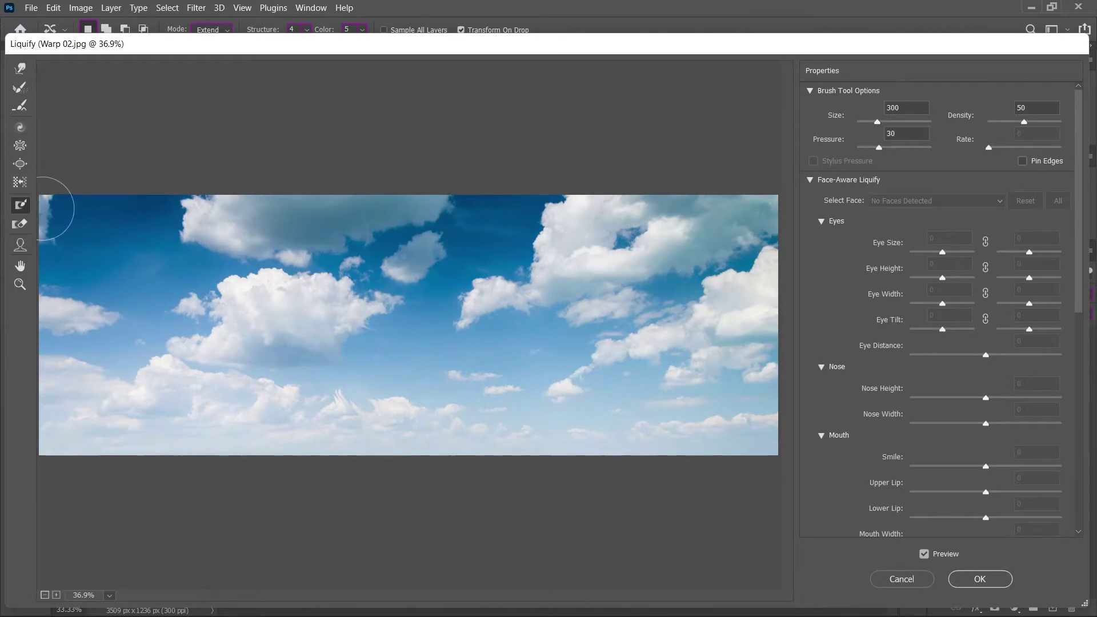
mouse_move(194, 227)
mouse_down()
mouse_move(276, 241)
mouse_move(238, 227)
mouse_move(338, 215)
mouse_move(326, 208)
mouse_move(367, 191)
mouse_move(439, 253)
mouse_up()
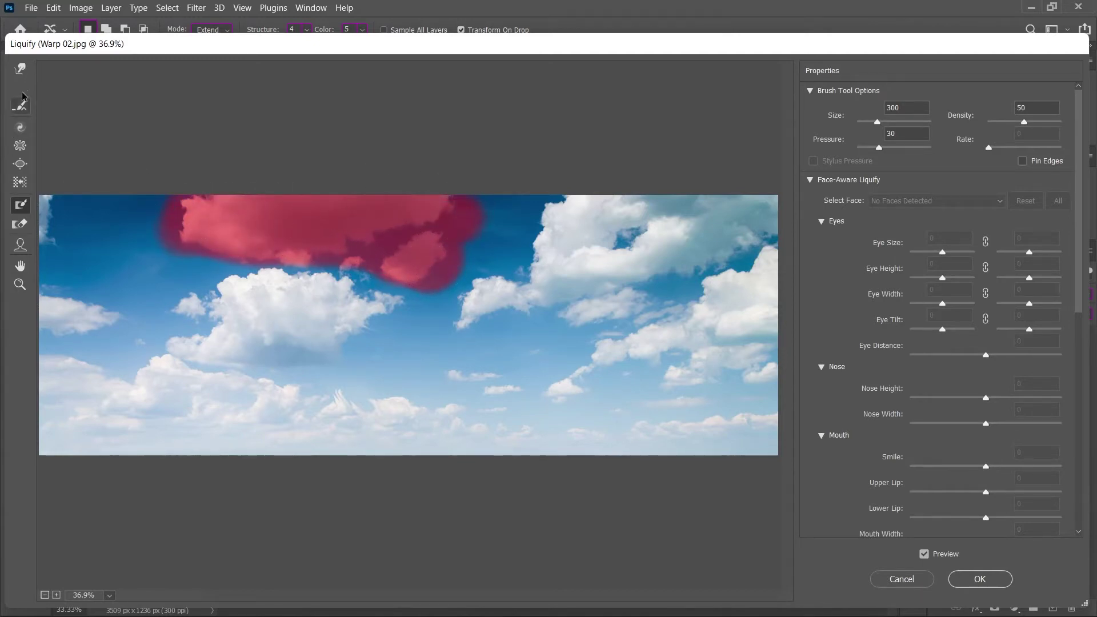
key(w)
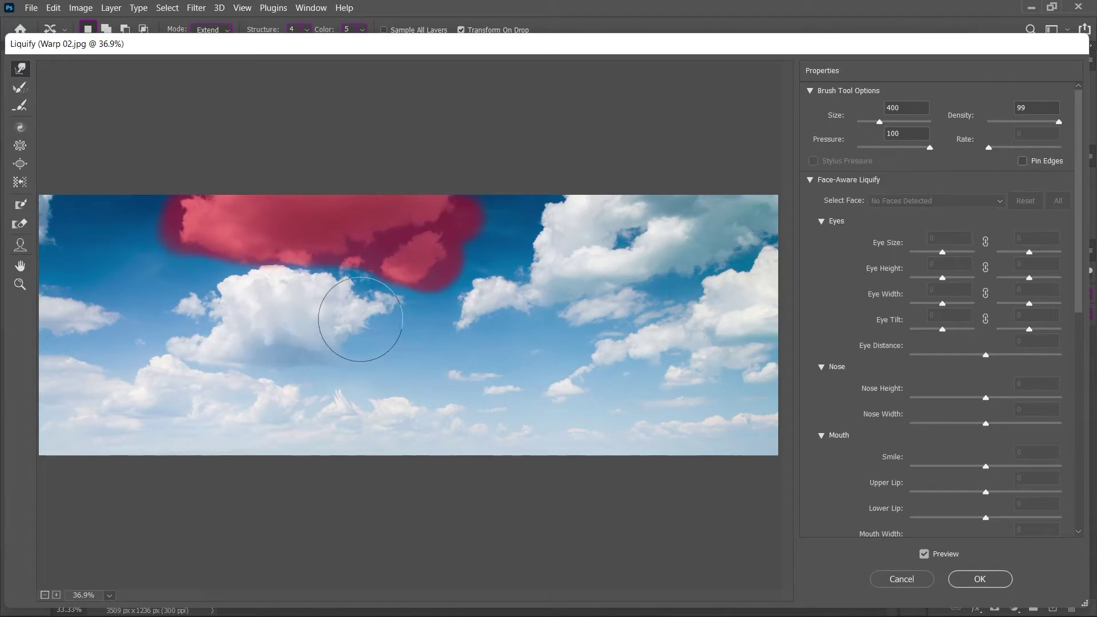
mouse_move(360, 319)
mouse_down()
mouse_move(368, 314)
mouse_move(328, 328)
mouse_up()
mouse_move(360, 354)
mouse_down()
mouse_move(353, 275)
mouse_move(329, 251)
mouse_move(318, 216)
mouse_move(289, 262)
mouse_move(245, 289)
mouse_move(204, 293)
mouse_up()
mouse_move(338, 298)
mouse_down()
mouse_move(406, 360)
mouse_move(358, 336)
mouse_move(388, 316)
mouse_move(425, 320)
mouse_up()
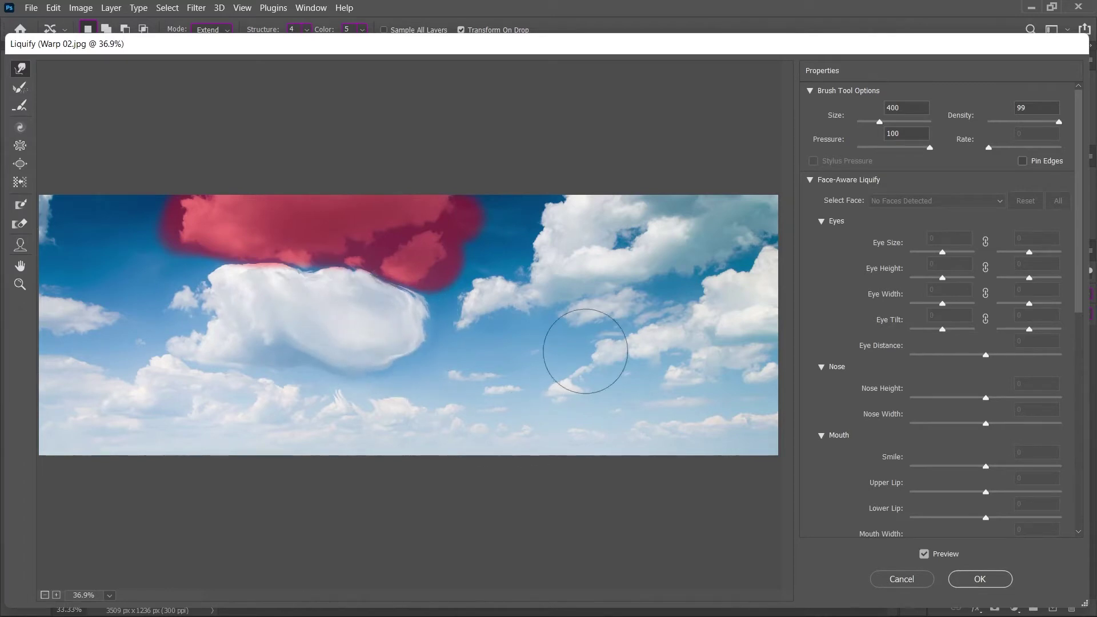
Step: Thaw the top cloud's mask, twirl the small cloud clockwise, and undo the follow-up stroke
click(20, 225)
mouse_move(342, 222)
mouse_down()
mouse_move(428, 233)
mouse_move(306, 249)
mouse_up()
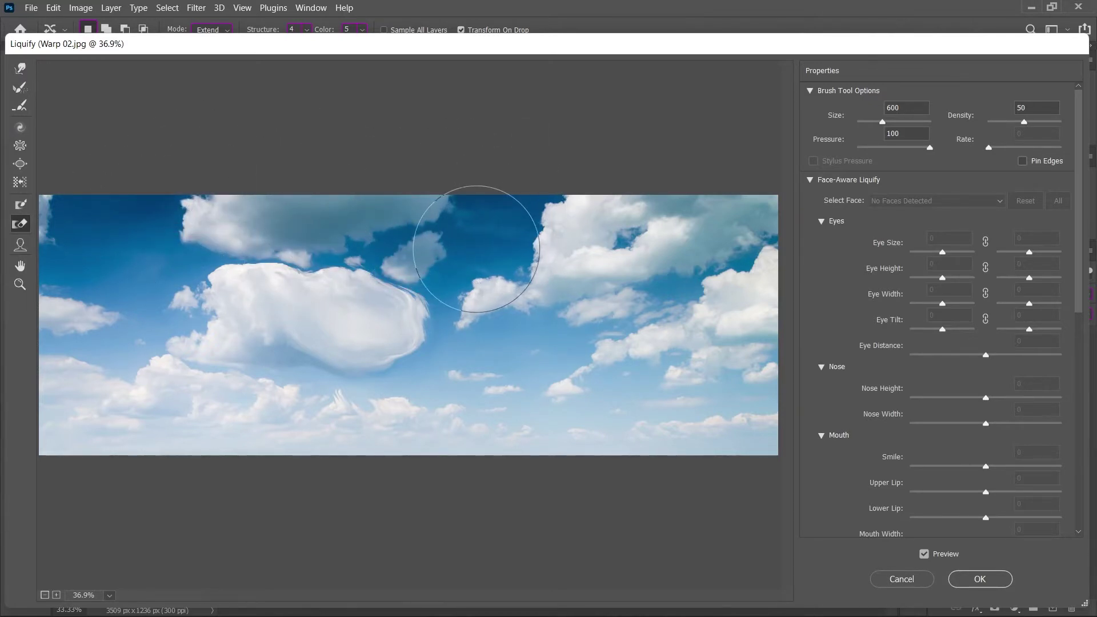
click(20, 128)
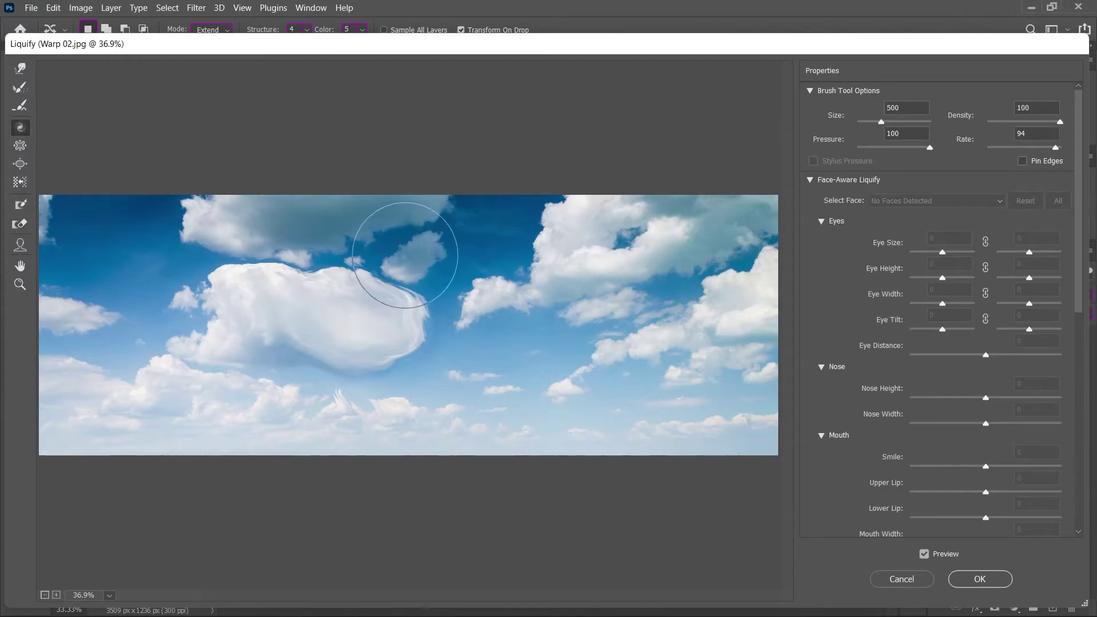
drag(466, 305, 470, 307)
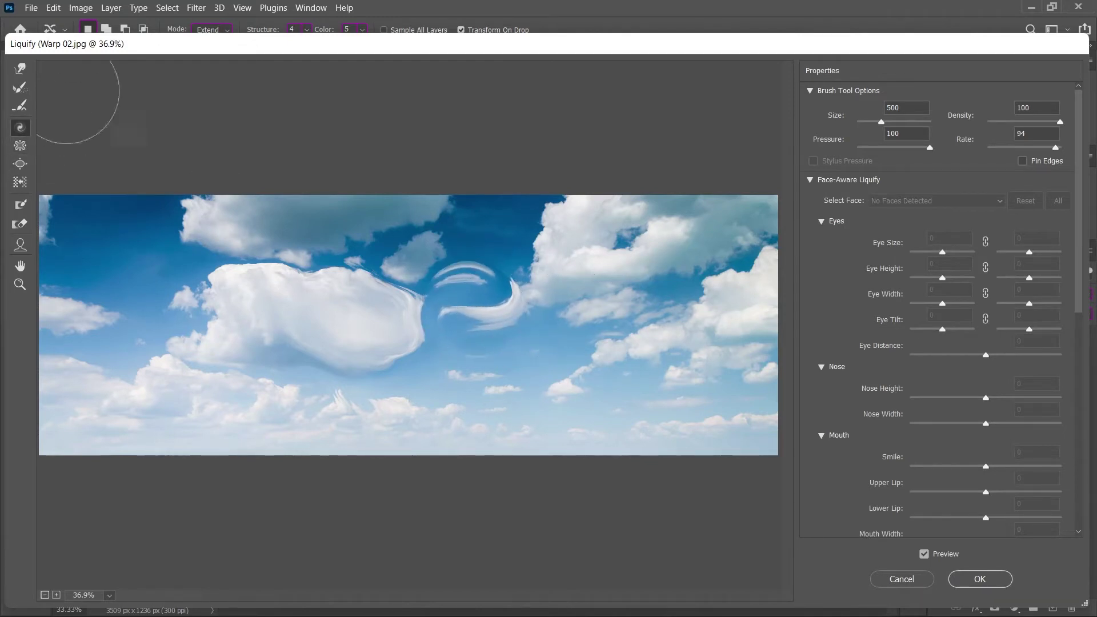
click(20, 87)
drag(520, 265, 494, 249)
key(ctrl+z)
key(ctrl+z)
key(ctrl+z)
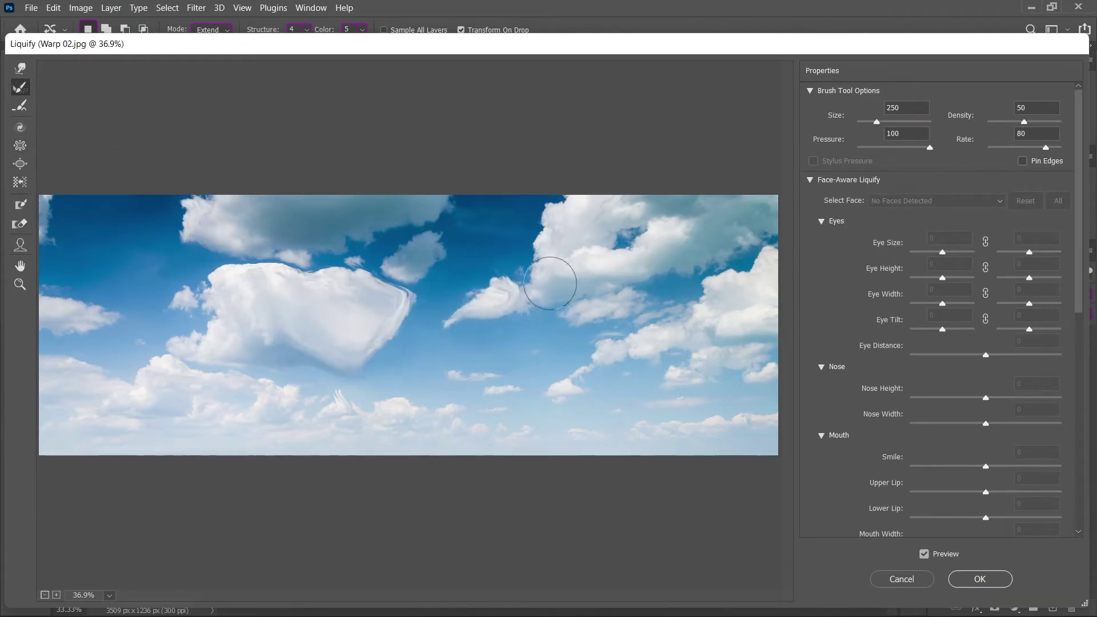
Step: Twirl the central and left clouds clockwise, then reconstruct both back toward their originals
click(20, 127)
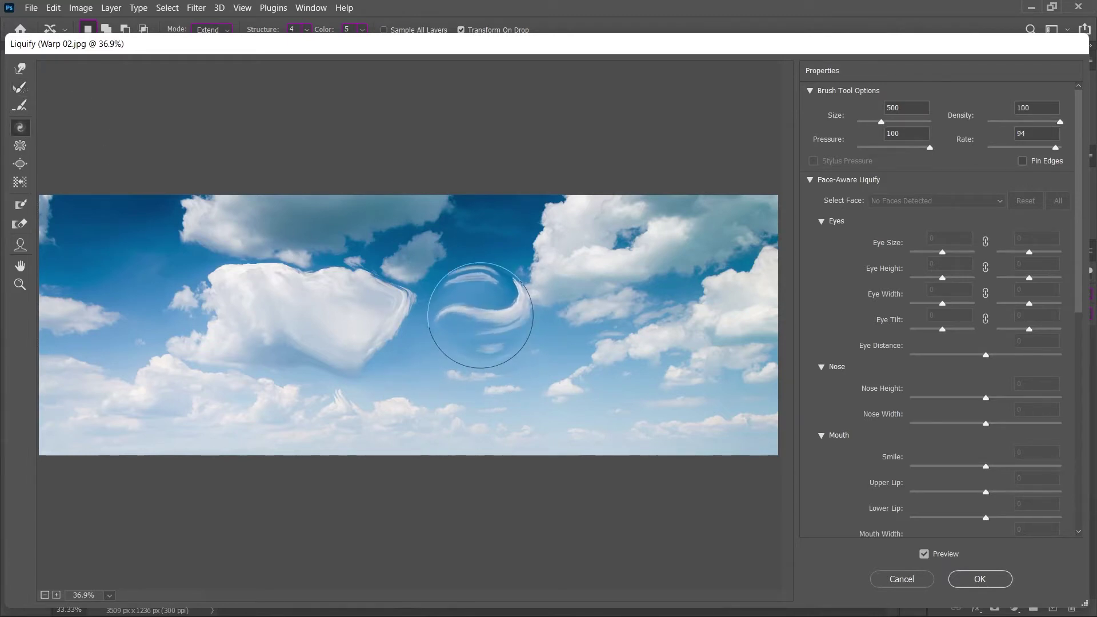
drag(480, 315, 485, 315)
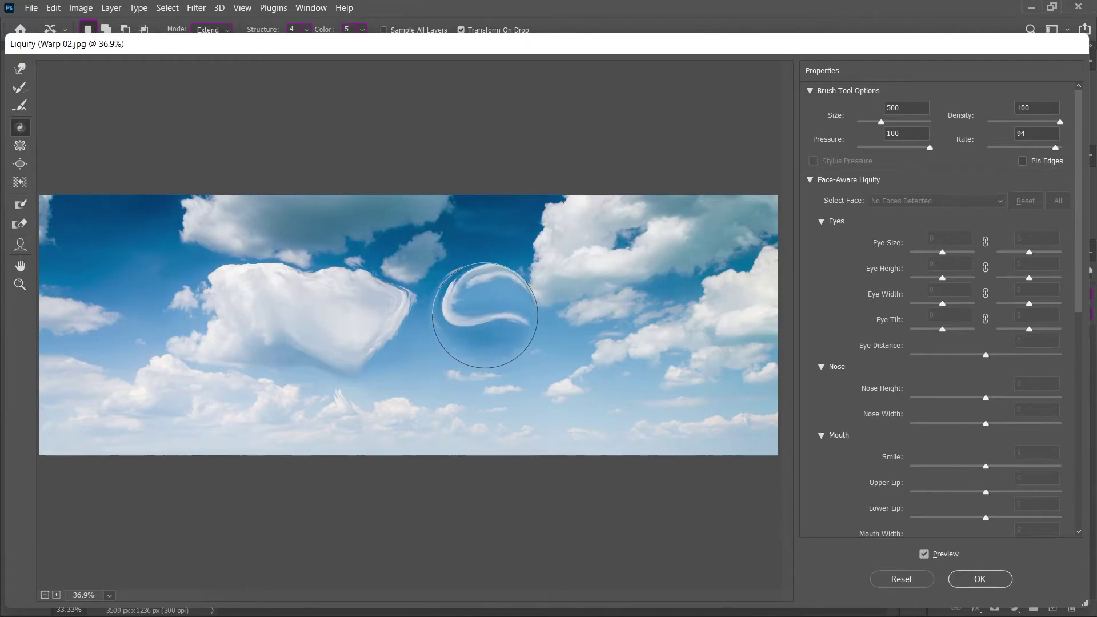
drag(183, 283, 187, 279)
click(20, 87)
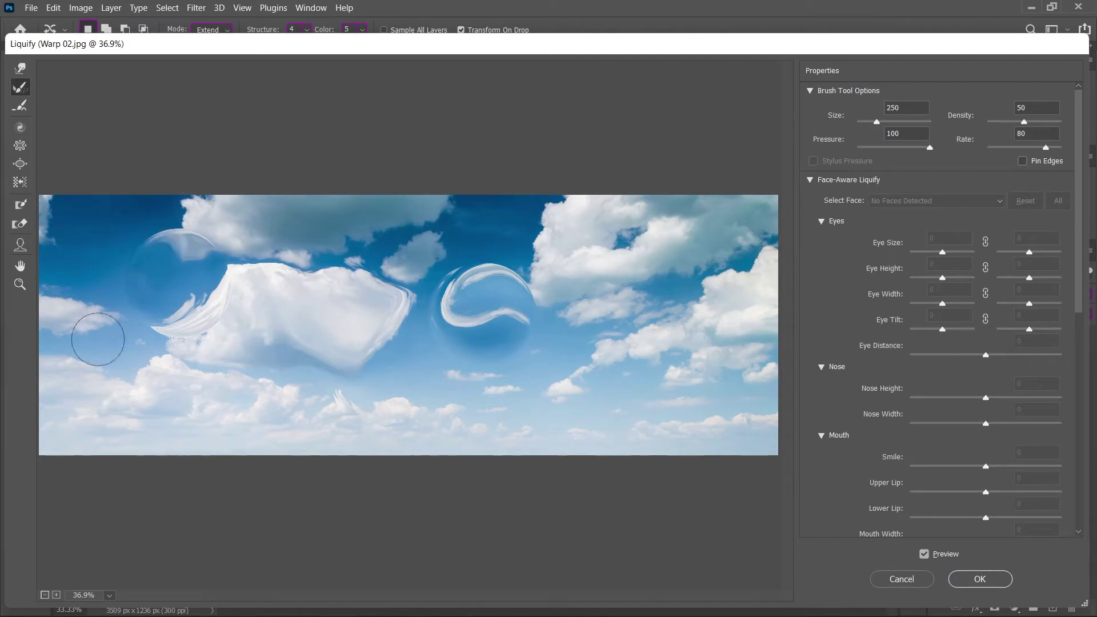
drag(98, 339, 209, 231)
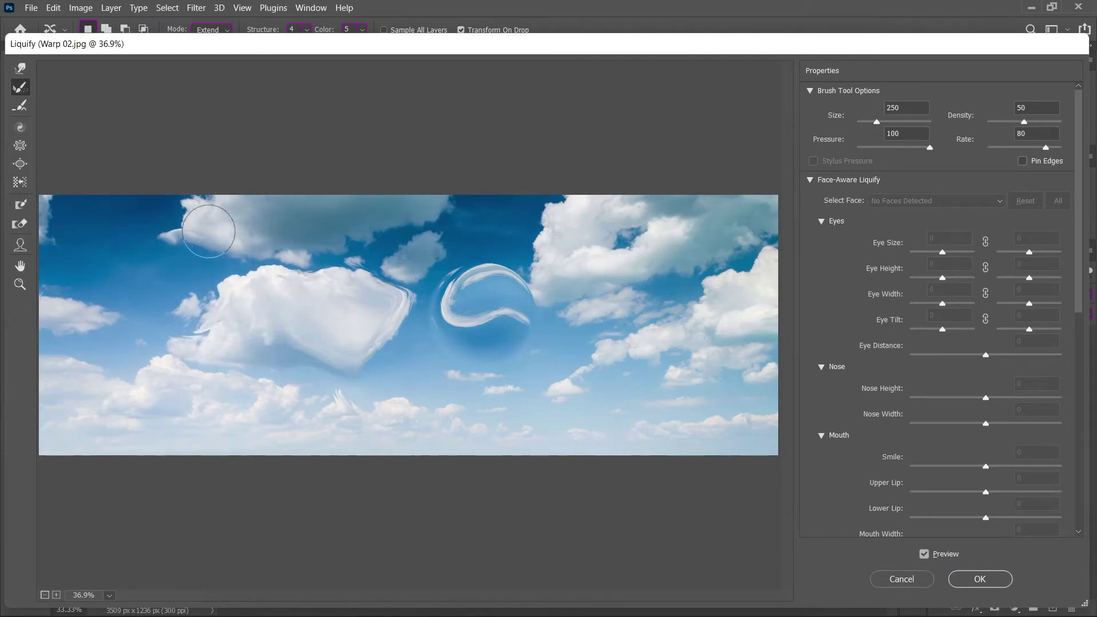
drag(457, 286, 485, 337)
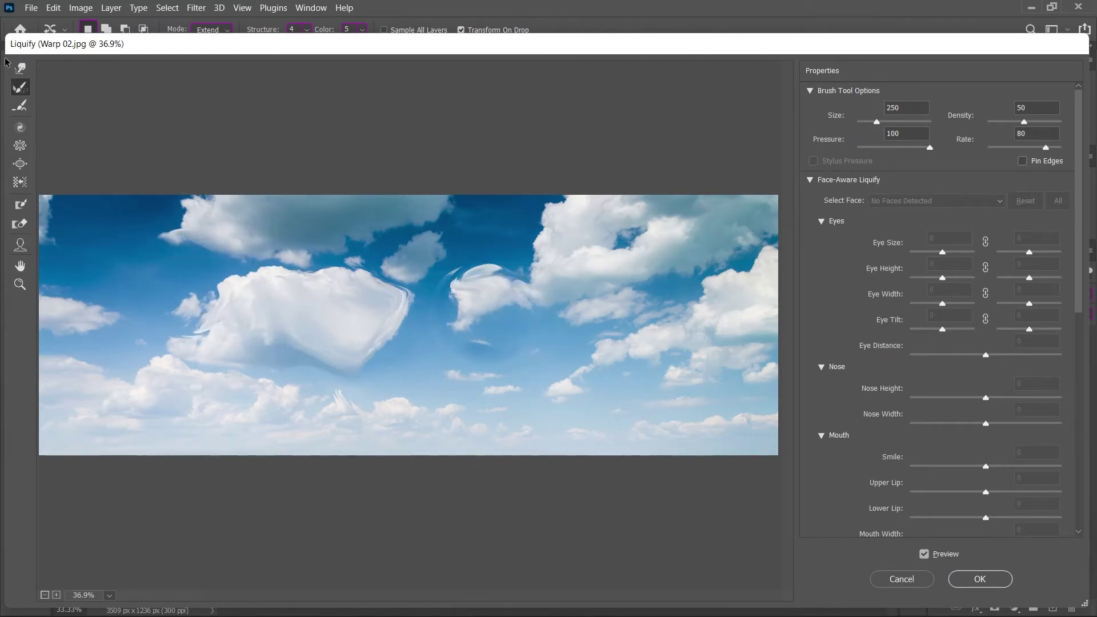
Step: With a smaller Bloat brush, swell the top-left cloud and the clouds in the middle of the sky
click(25, 146)
click(19, 164)
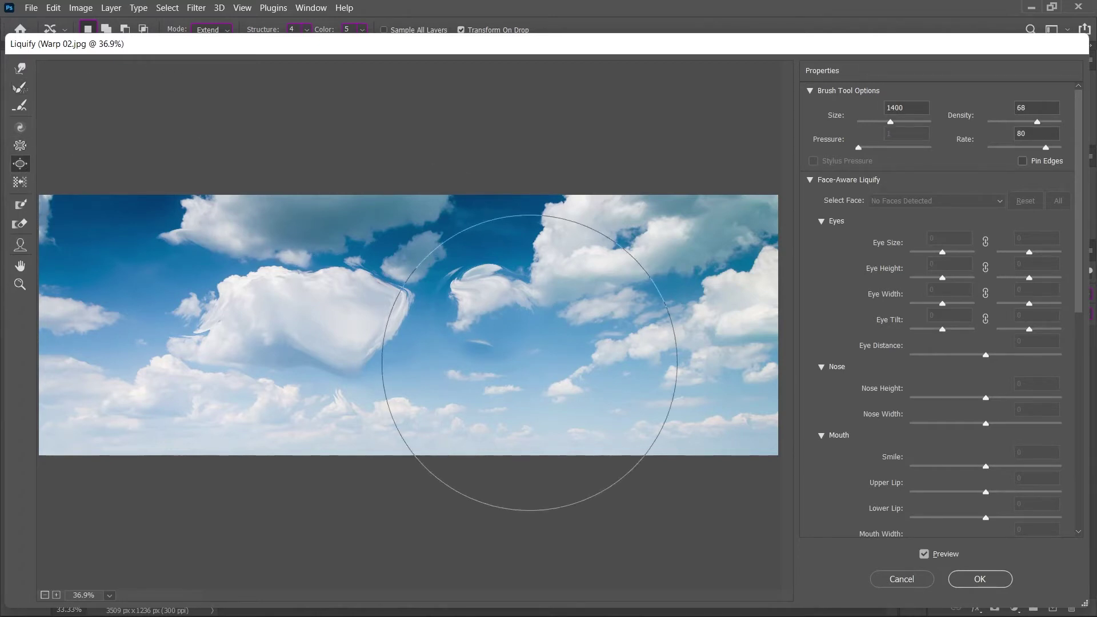
key(bracketleft)
key(bracketleft)
key(bracketleft)
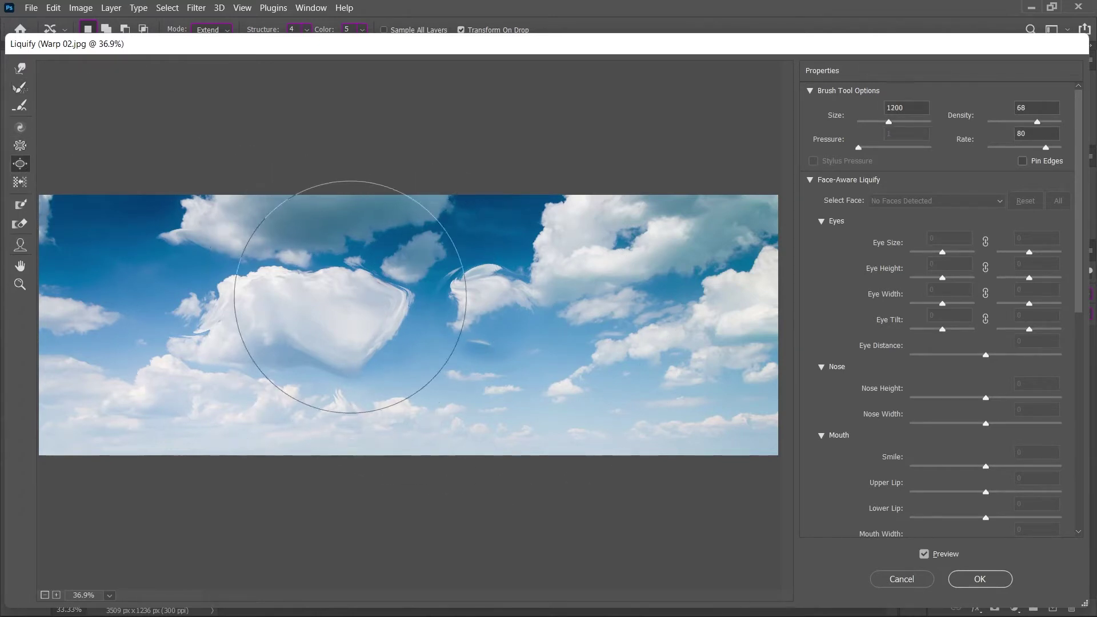
key(bracketleft)
key(bracketleft)
key(bracketleft)
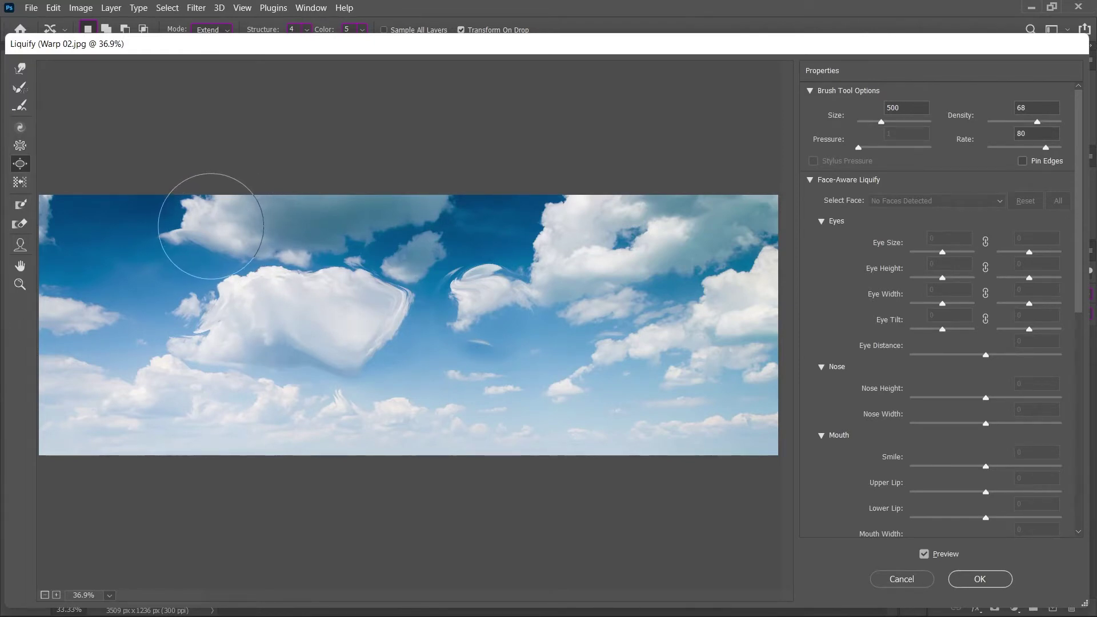
drag(211, 226, 189, 237)
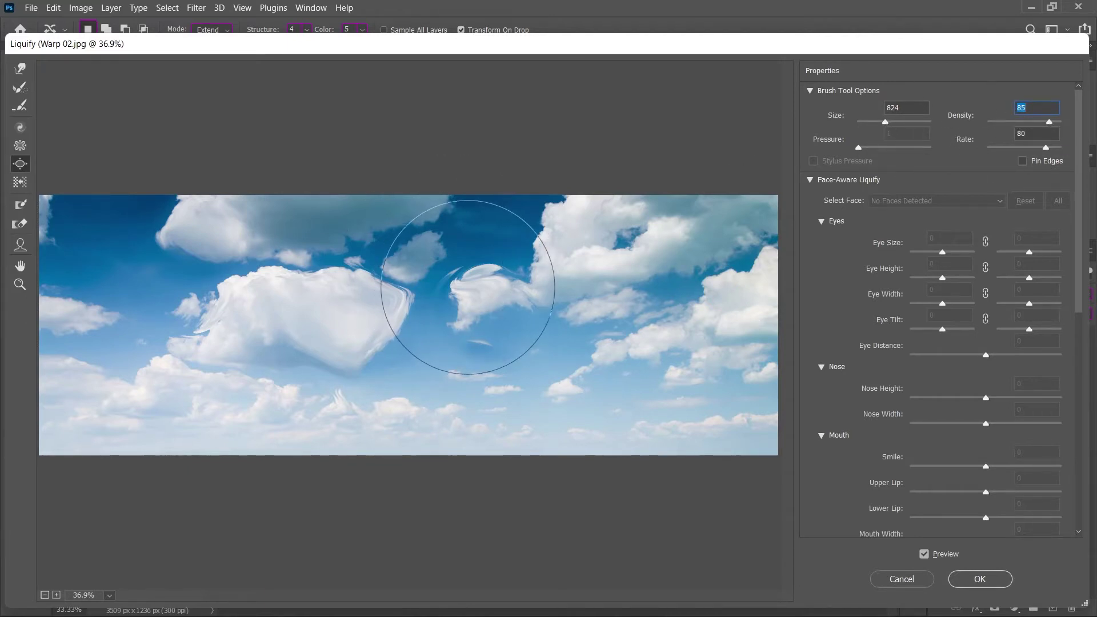
click(466, 277)
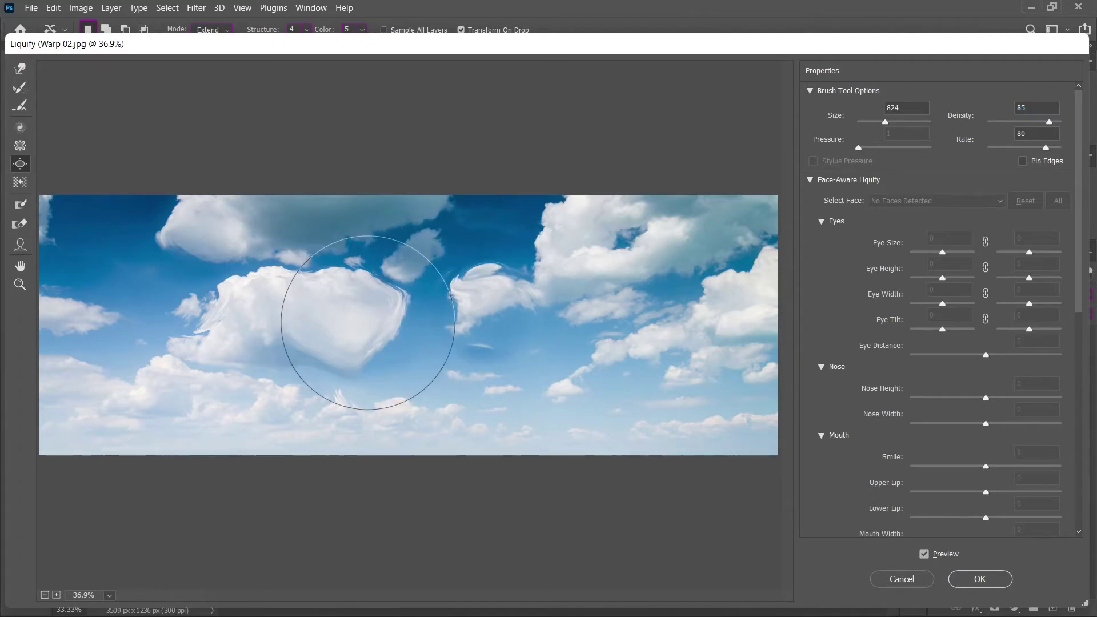
key(bracketleft)
key(bracketleft)
key(bracketleft)
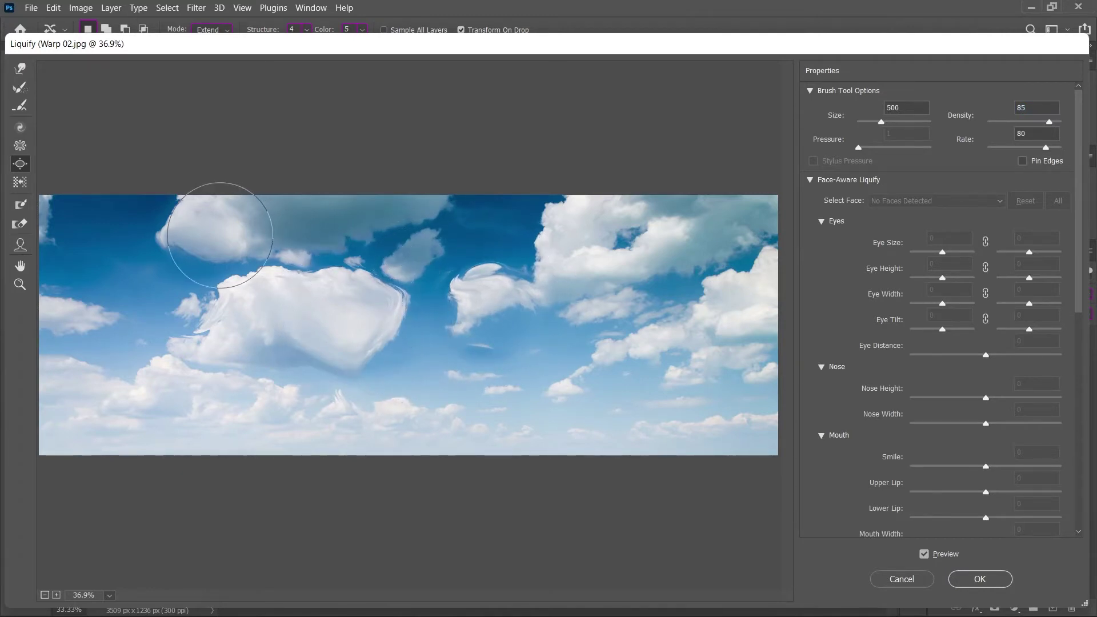
drag(196, 234, 188, 228)
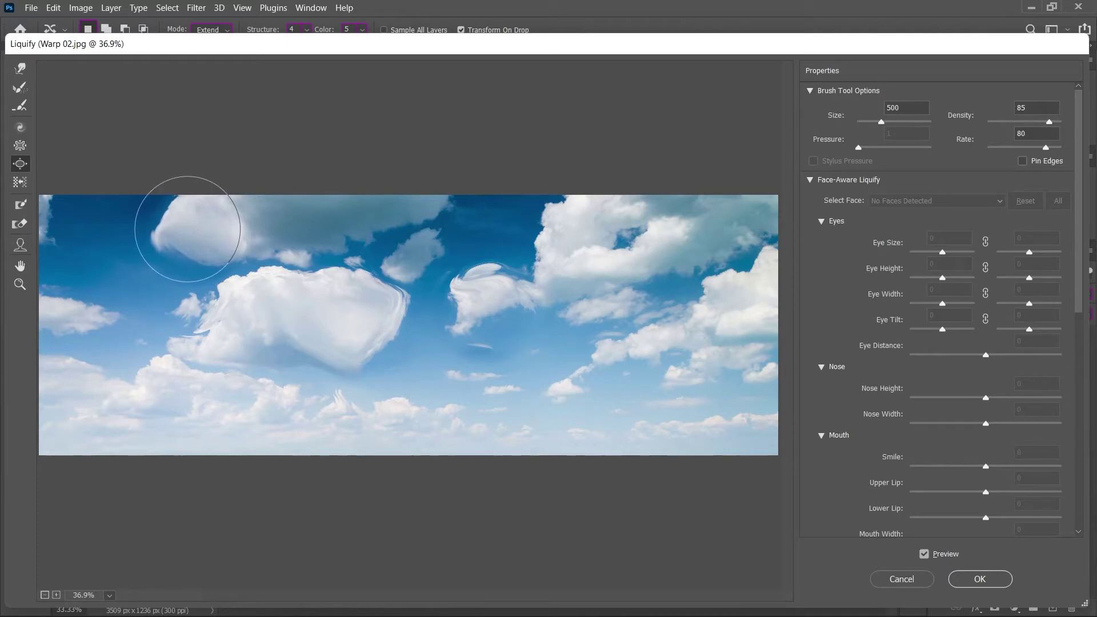
Step: Pucker the central cloud with a 700 brush, undo one pinch, then cancel Liquify
click(19, 147)
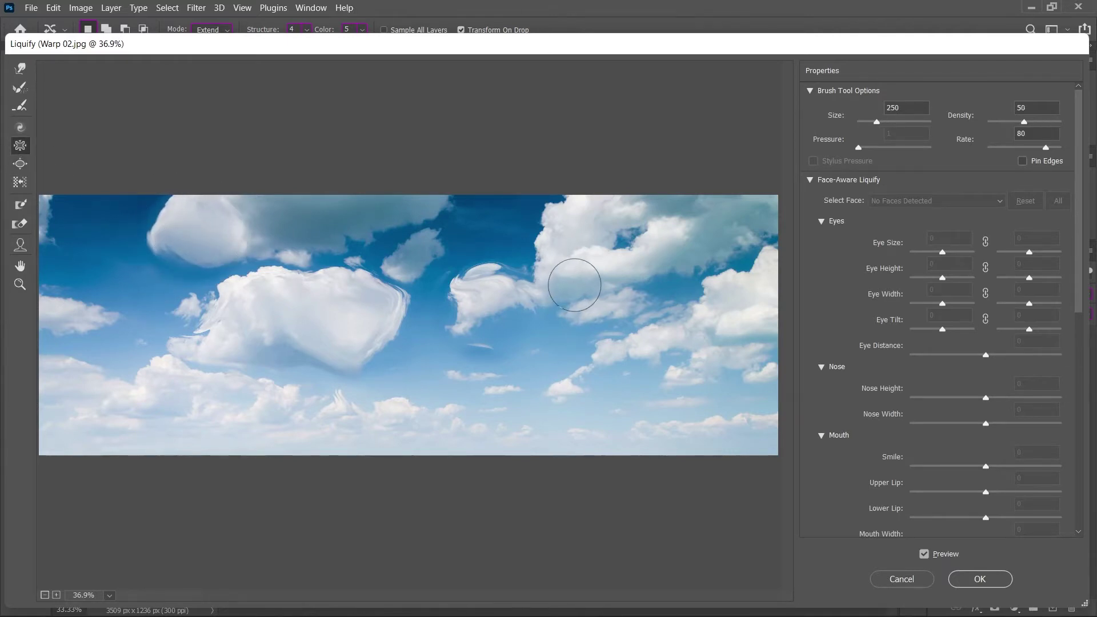
key(bracketright)
key(bracketright)
key(bracketright)
key(bracketright)
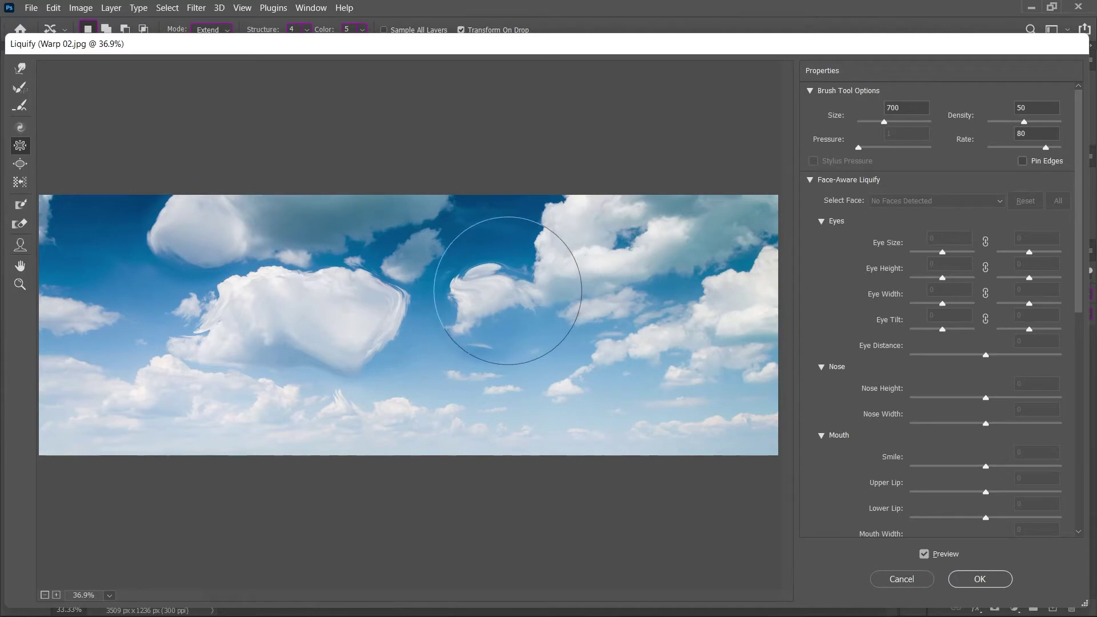
click(526, 254)
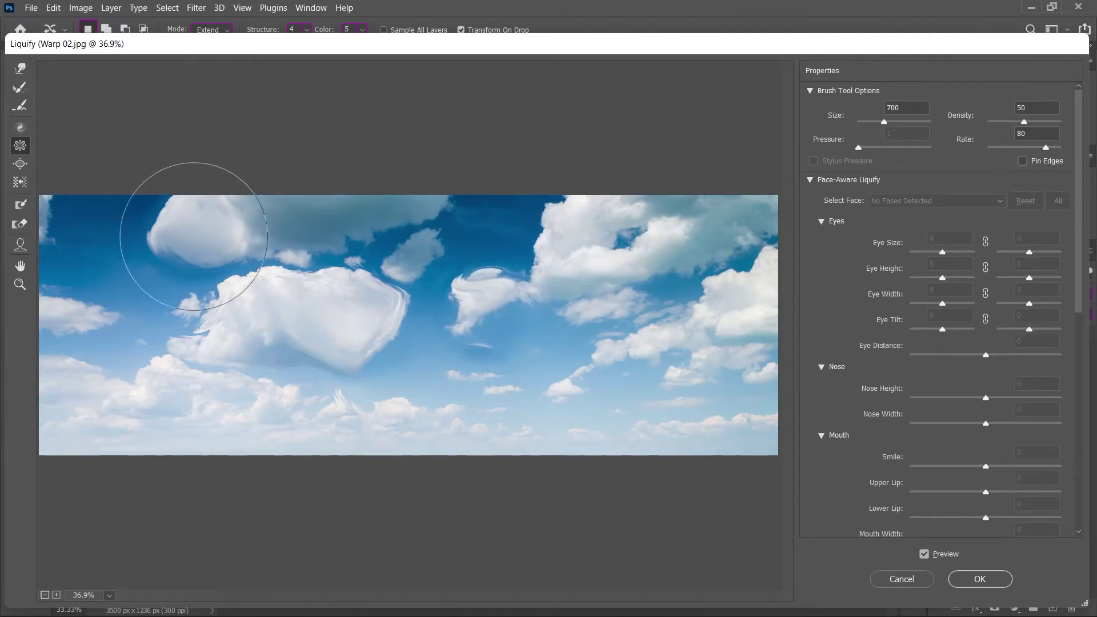
key(ctrl+z)
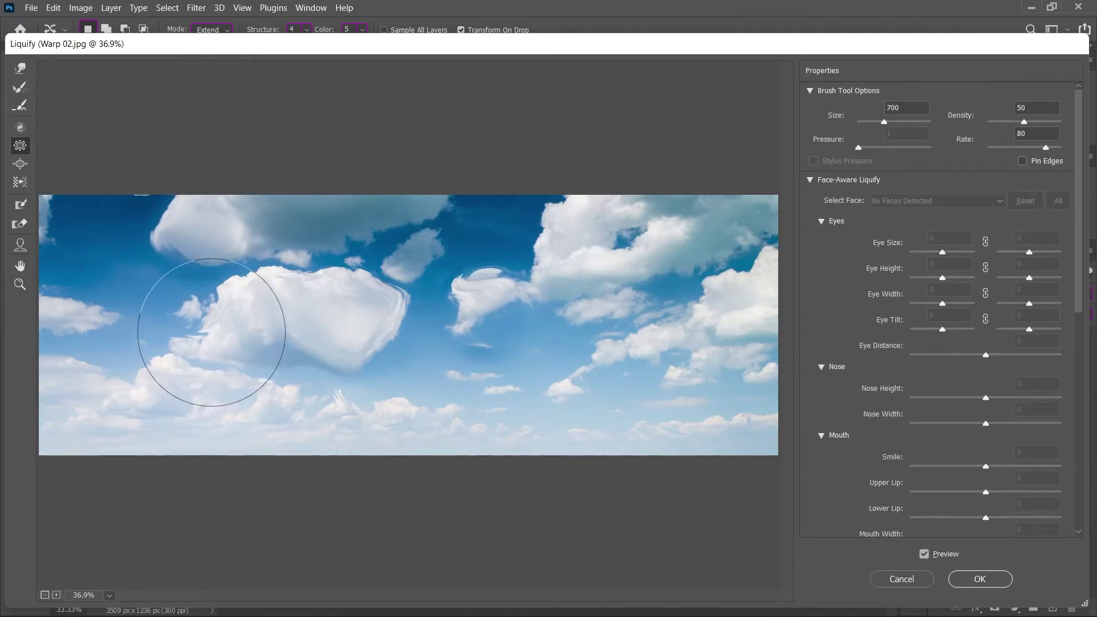
drag(345, 310, 371, 286)
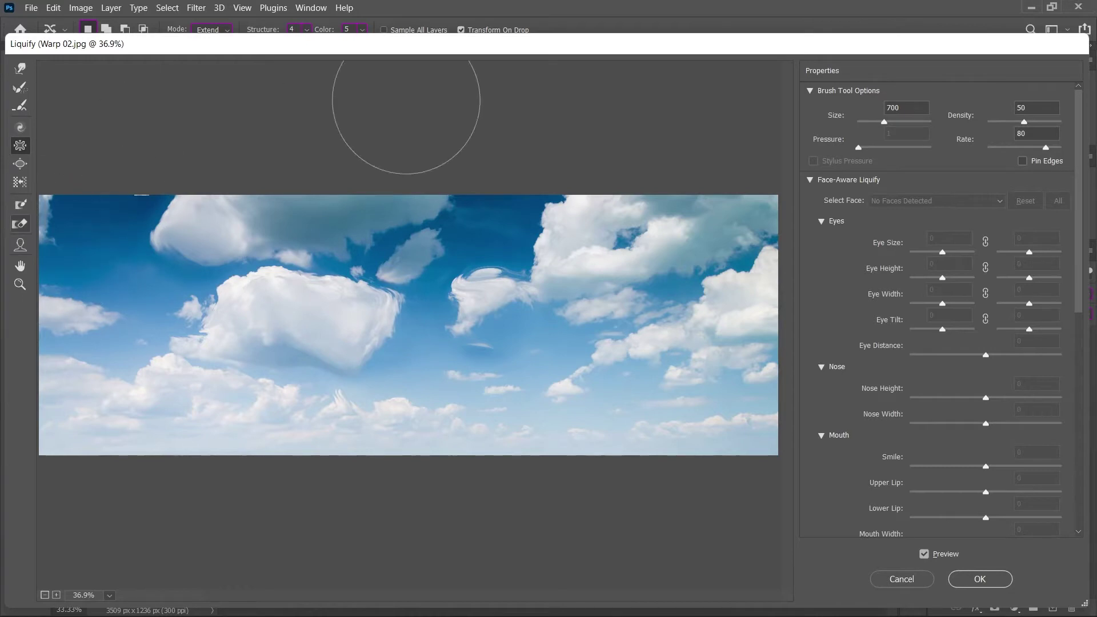
click(914, 578)
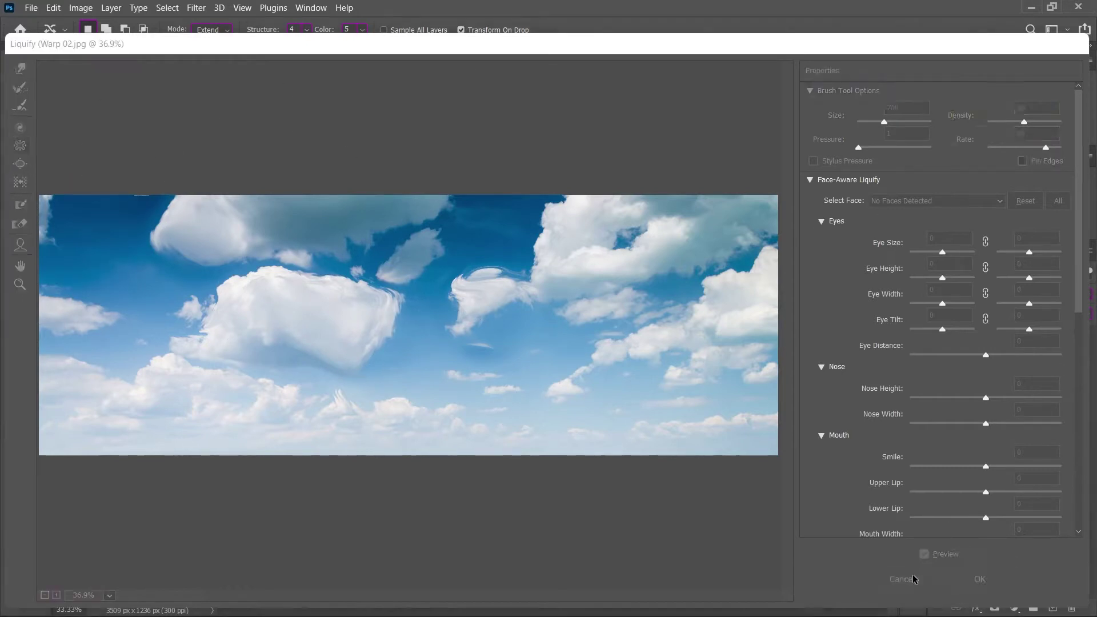
Step: On Liquify 01.jpg, unlock the Background as Layer 0 and duplicate it to Layer 0 copy
click(326, 52)
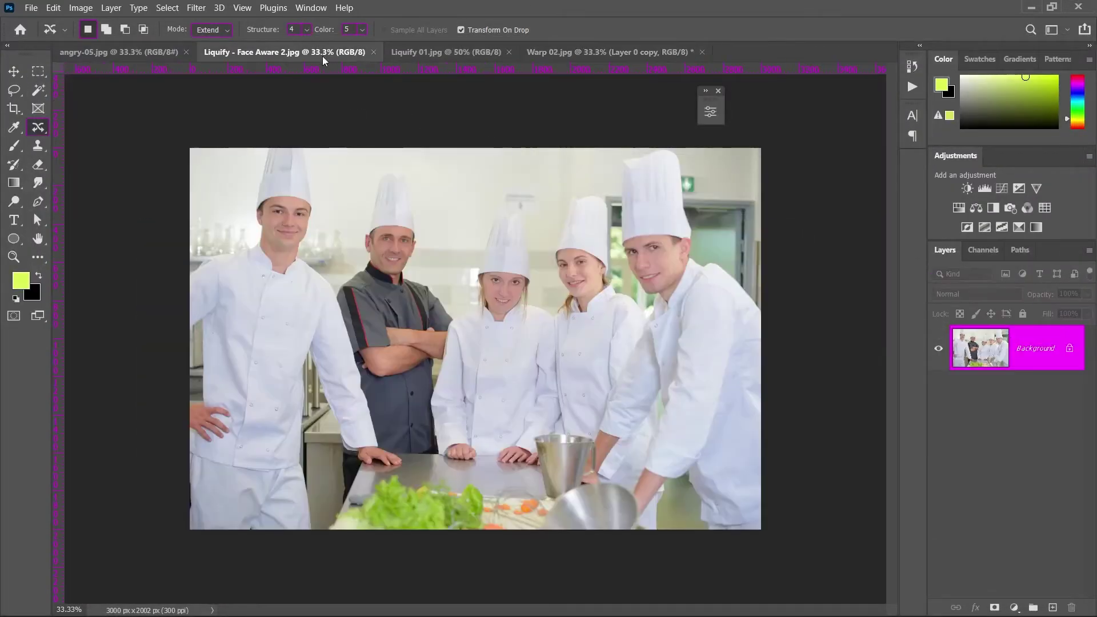
click(441, 52)
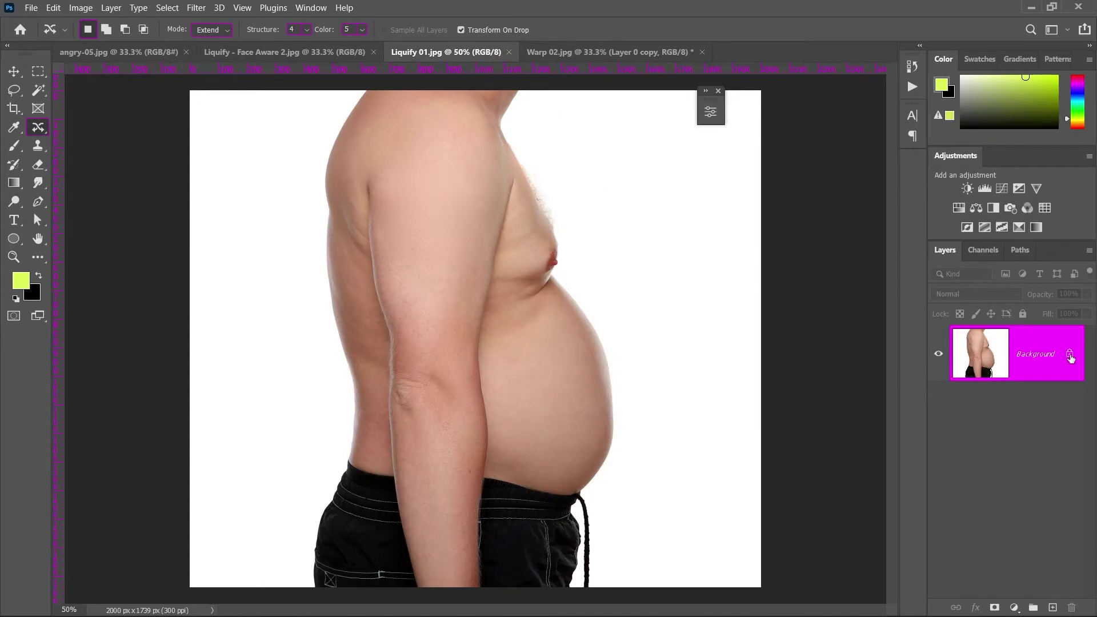
click(1069, 355)
key(ctrl+j)
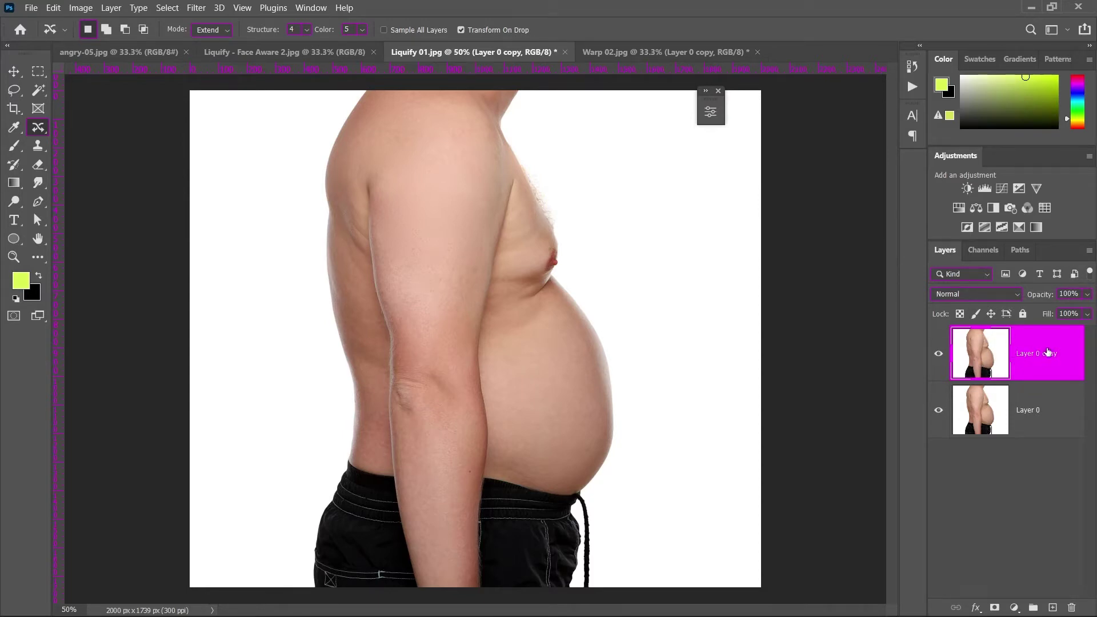
Step: Convert the torso photo's Layer 0 copy to a Smart Object from its layer context menu
right_click(1041, 352)
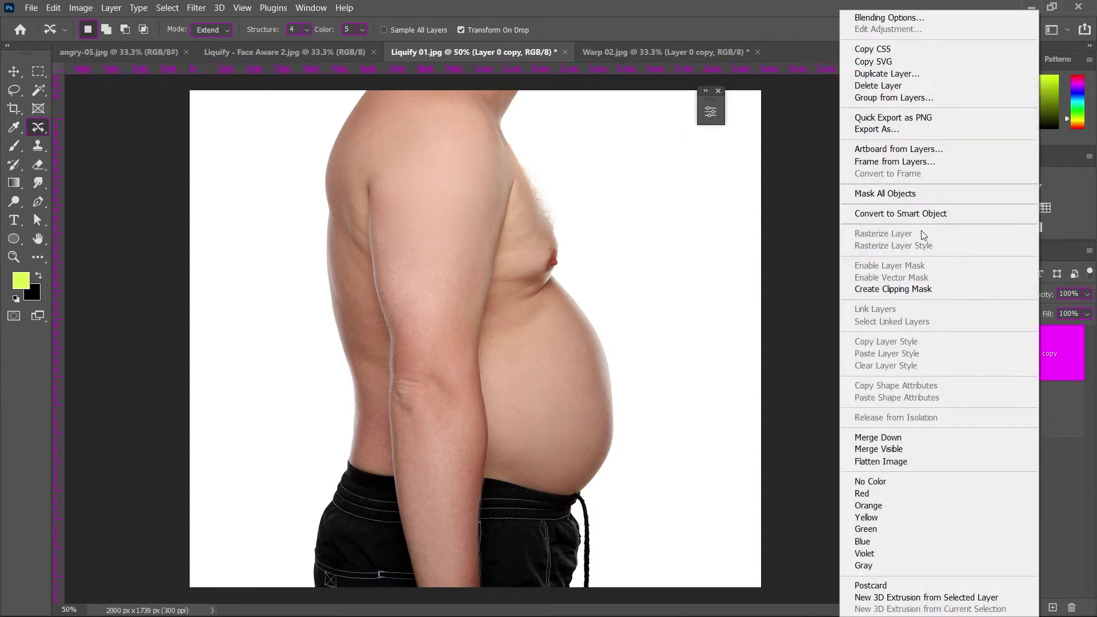
right_click(1046, 343)
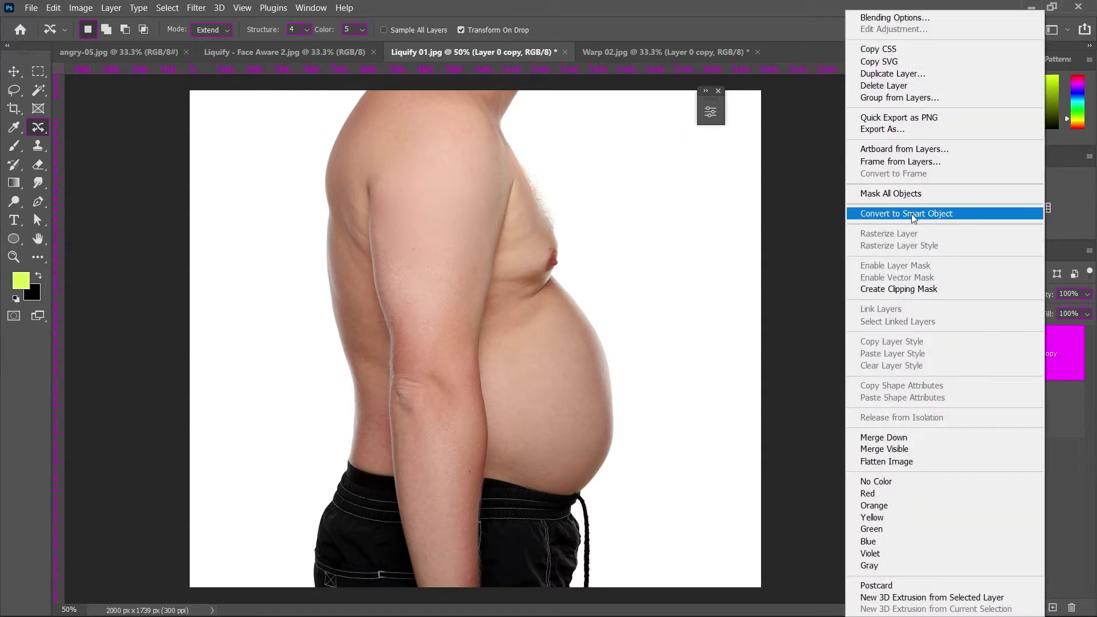
click(913, 215)
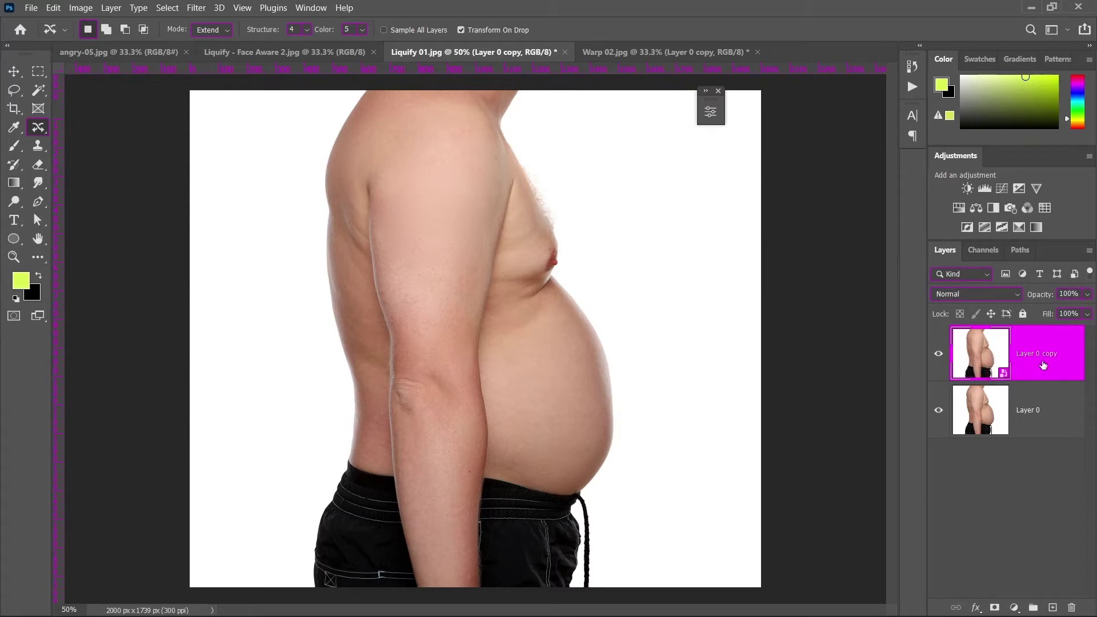
Step: Apply Liquify to Layer 0 copy, forward-warping the belly into a dented shape
click(196, 8)
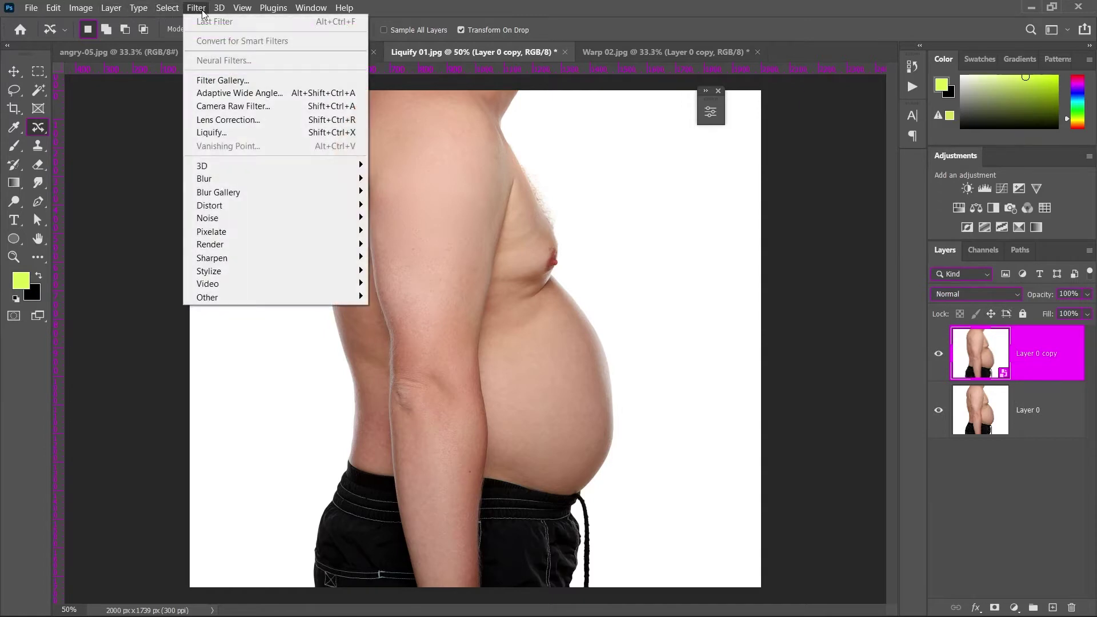
click(242, 136)
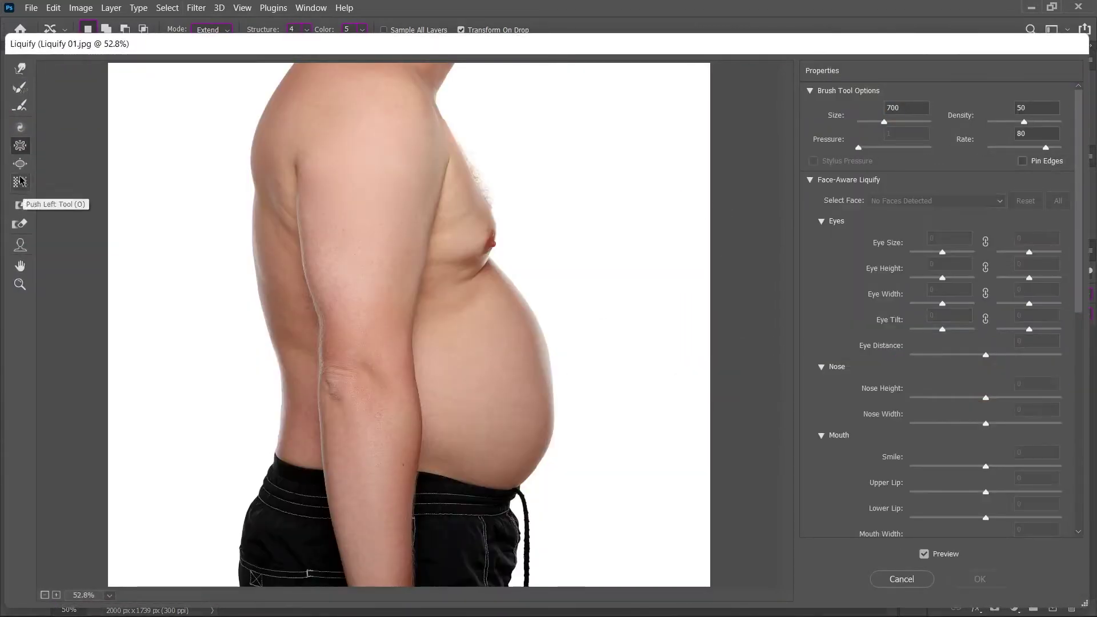
mouse_move(572, 415)
mouse_down()
mouse_move(600, 416)
mouse_move(515, 399)
mouse_move(537, 383)
mouse_move(489, 350)
mouse_up()
click(20, 68)
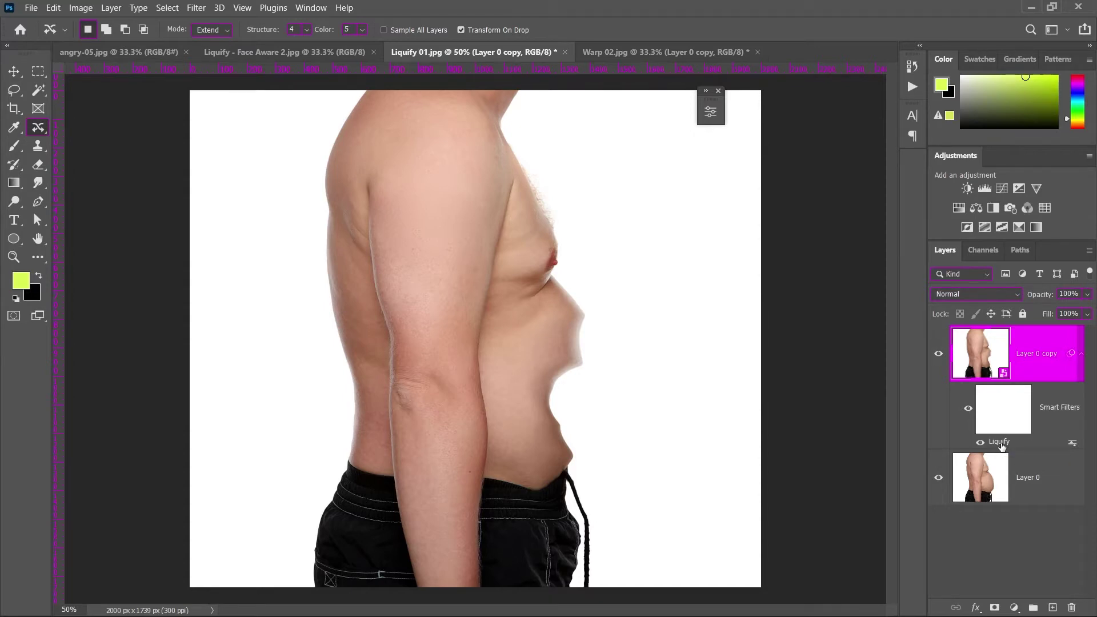
Step: Reopen the Liquify smart filter and reconstruct the belly back to its round shape
double_click(1000, 442)
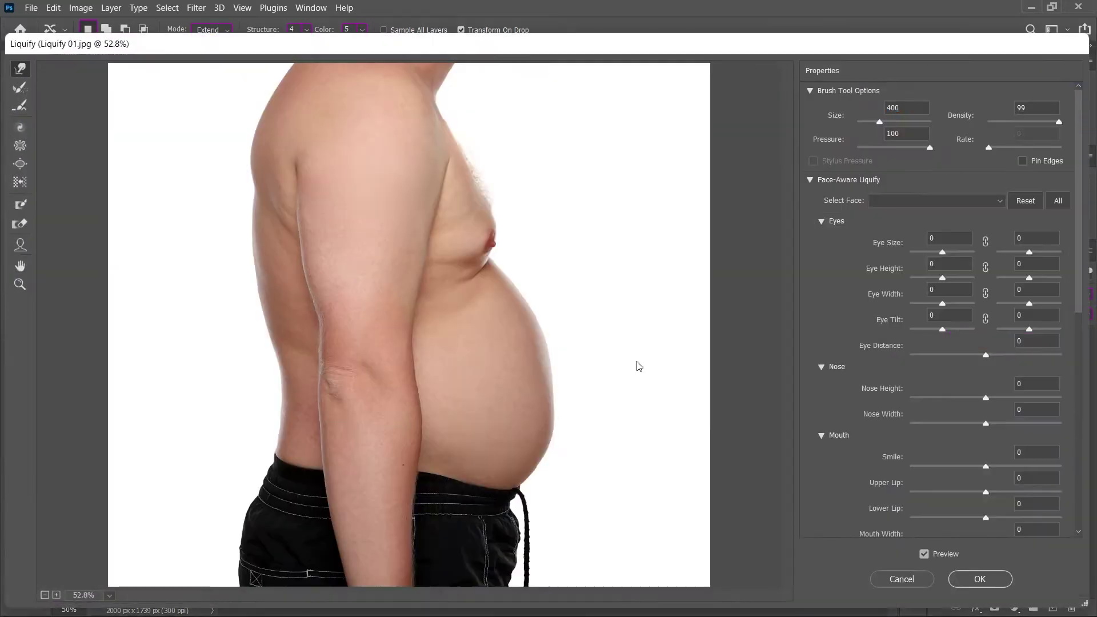
click(20, 86)
mouse_move(532, 368)
mouse_down()
mouse_move(518, 490)
mouse_move(543, 355)
mouse_up()
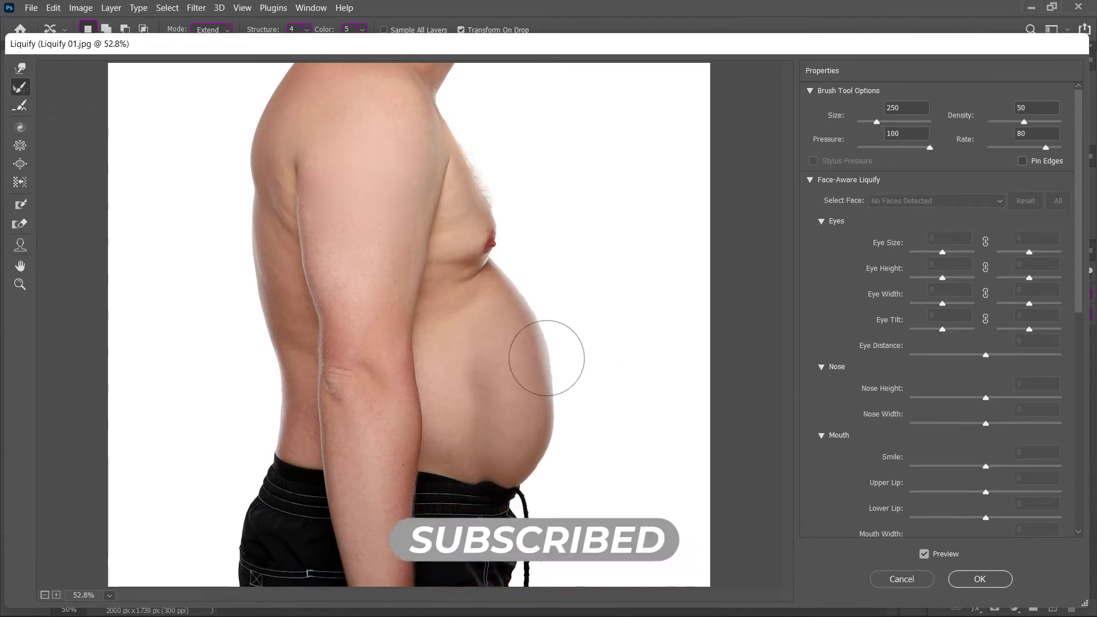
click(981, 579)
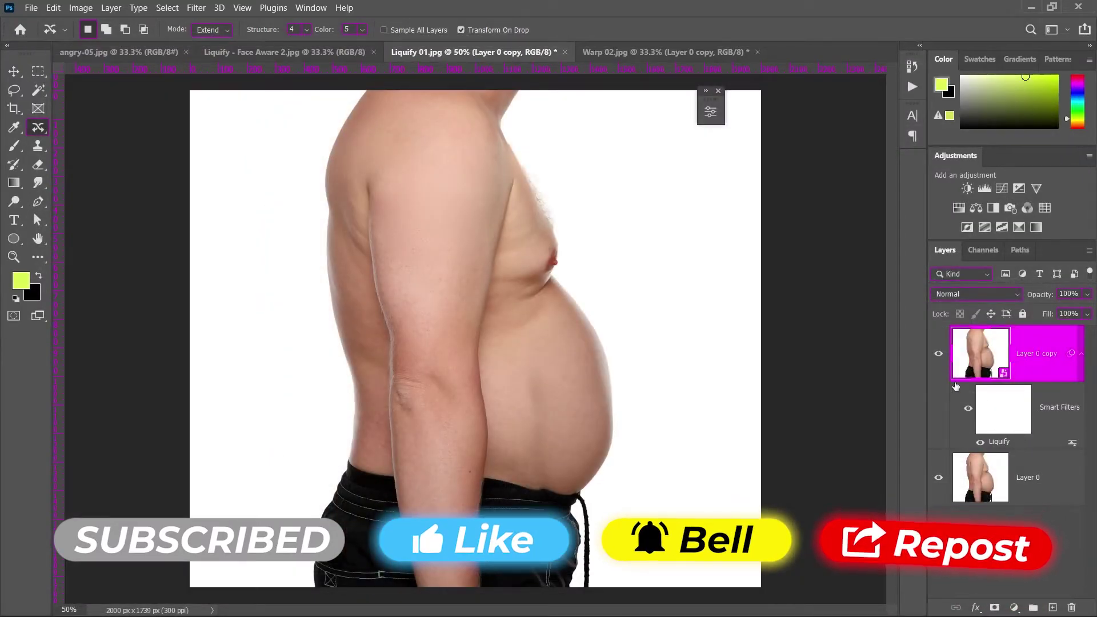
Step: Duplicate Layer 0 as Layer 0 copy 2 and hide the smart-object Layer 0 copy
click(1045, 498)
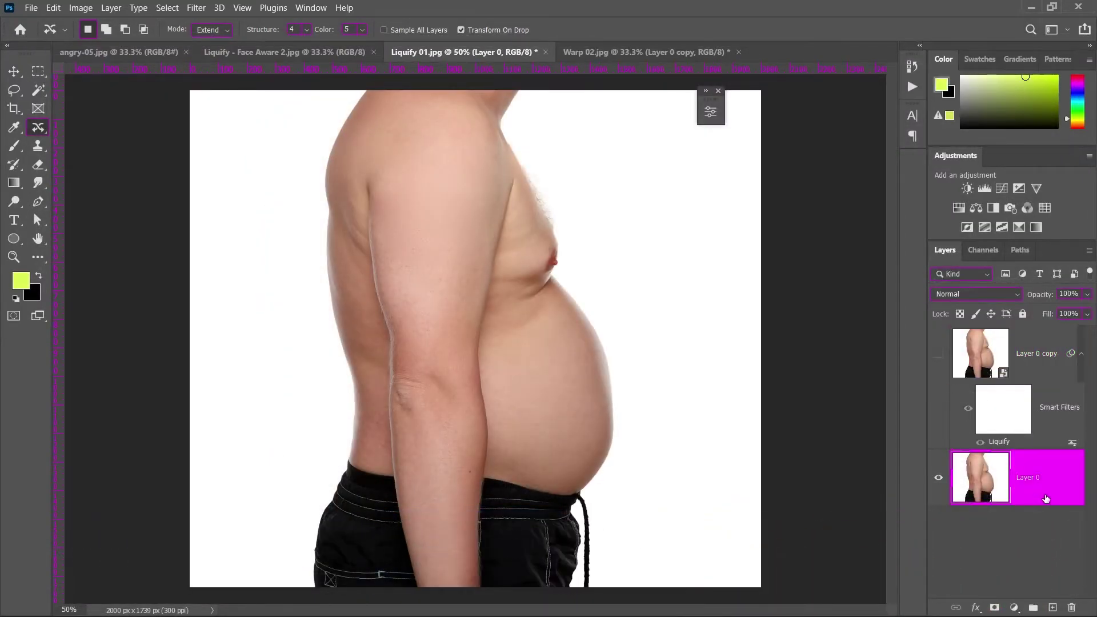
key(ctrl+j)
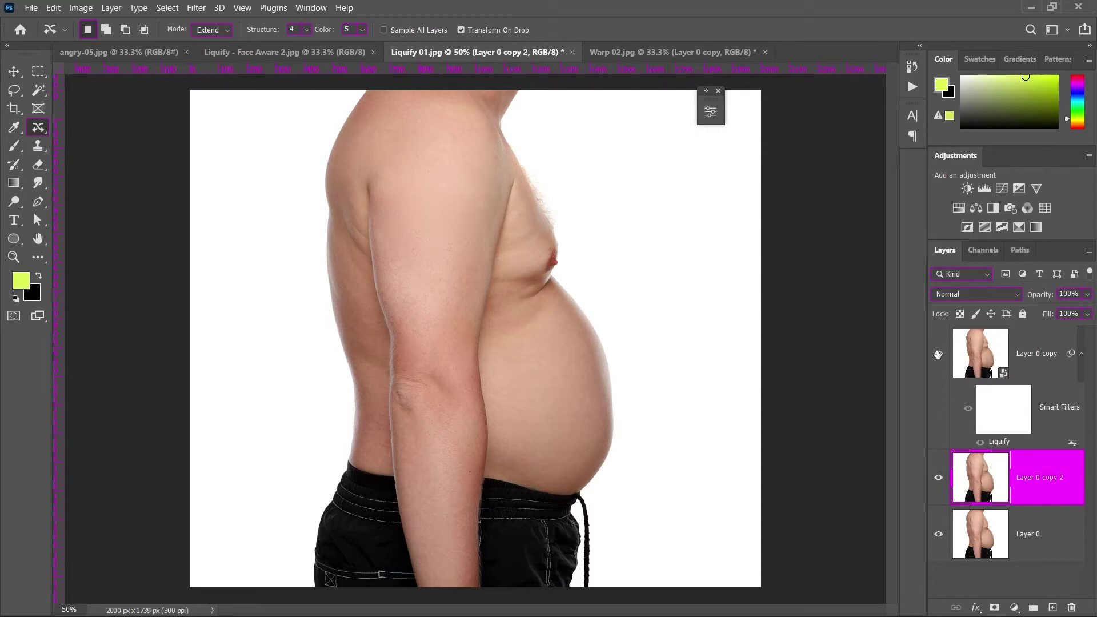
click(939, 354)
Step: Liquify Layer 0 copy 2's belly into a jagged shape, then delete that layer
click(197, 8)
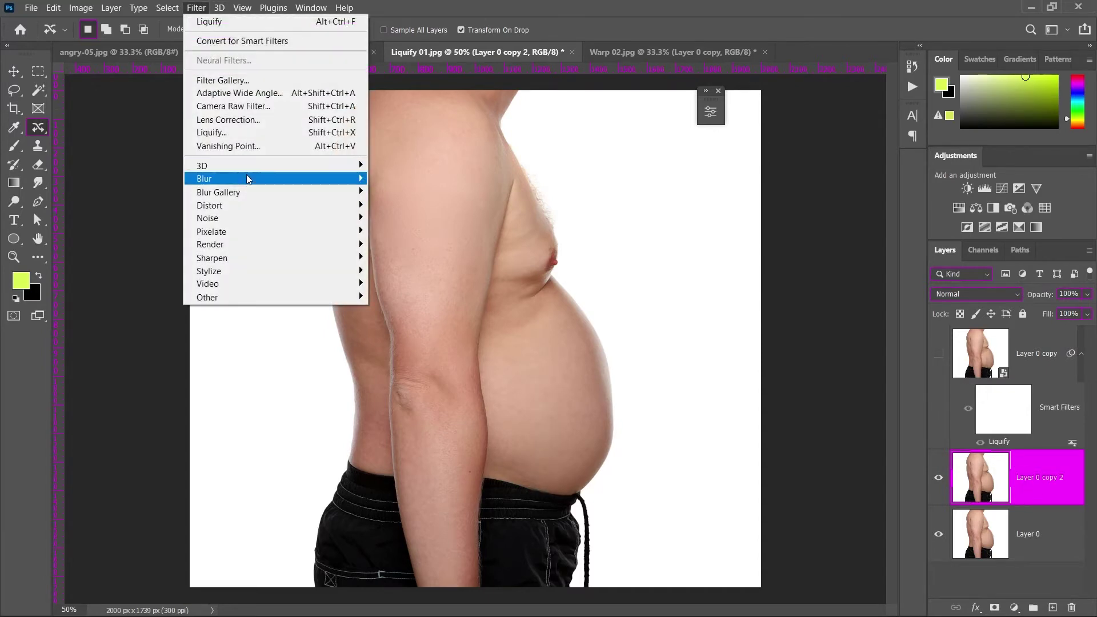
click(237, 138)
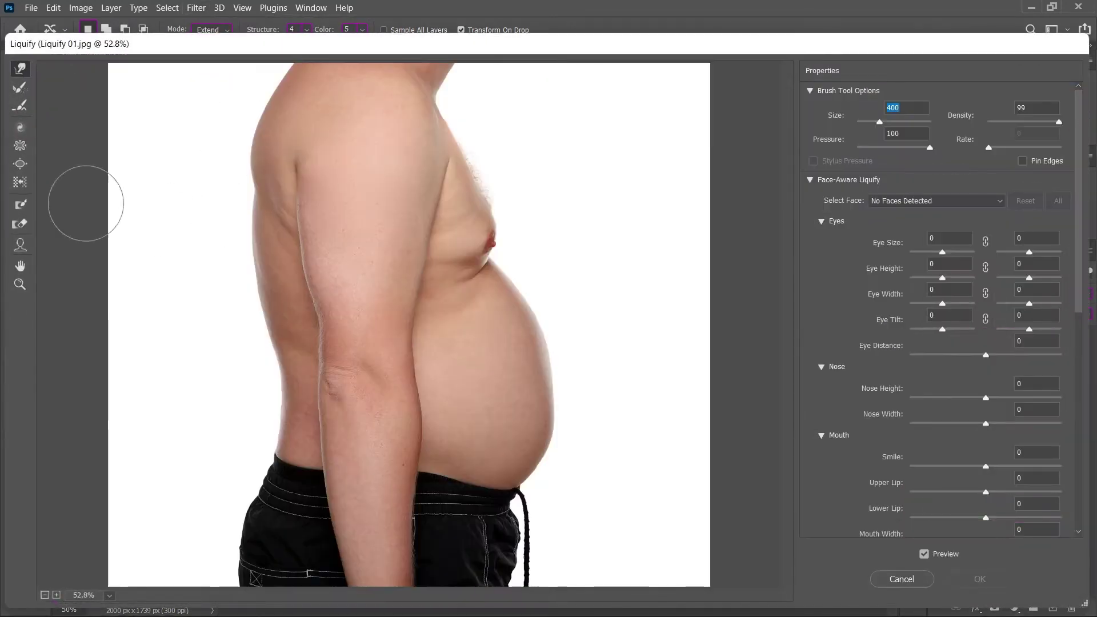
key(bracketright)
key(bracketright)
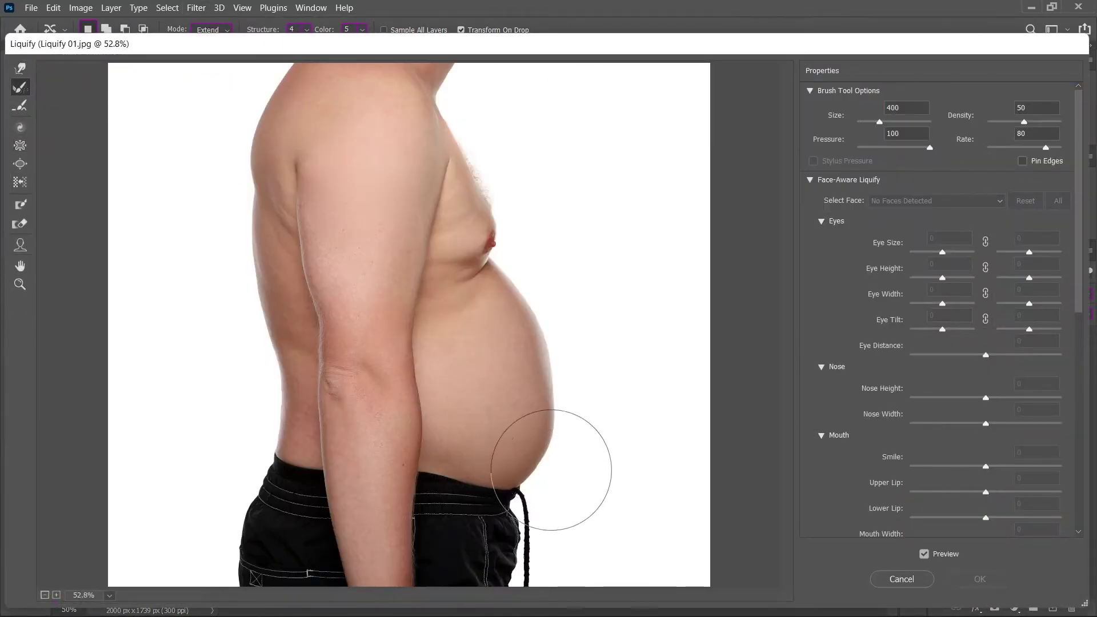
key(bracketright)
key(bracketright)
key(bracketright)
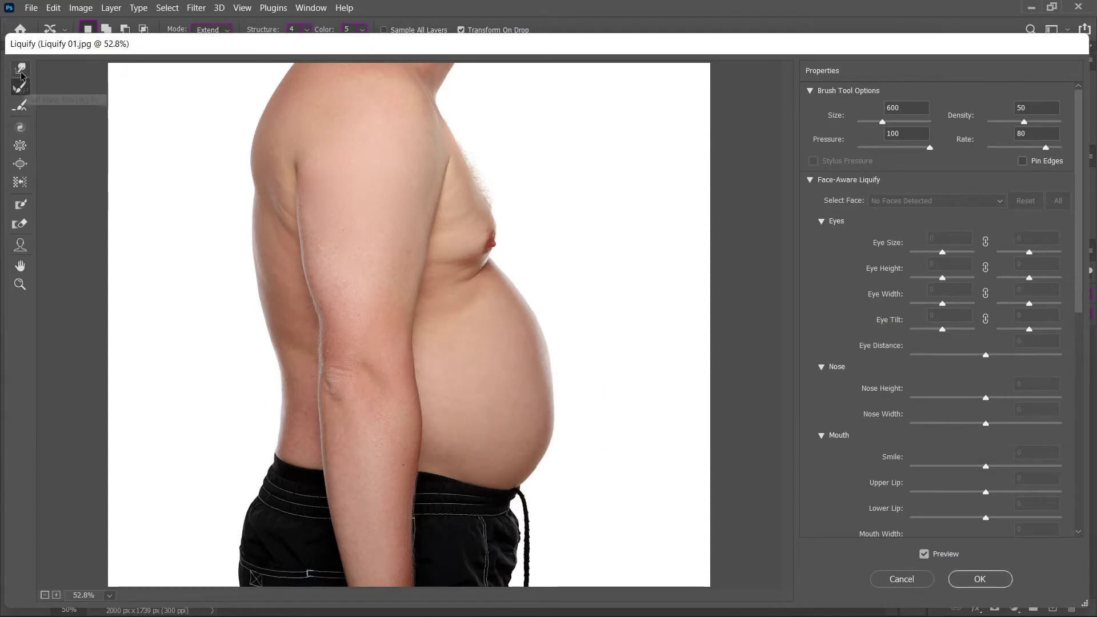
click(20, 68)
drag(601, 469, 556, 265)
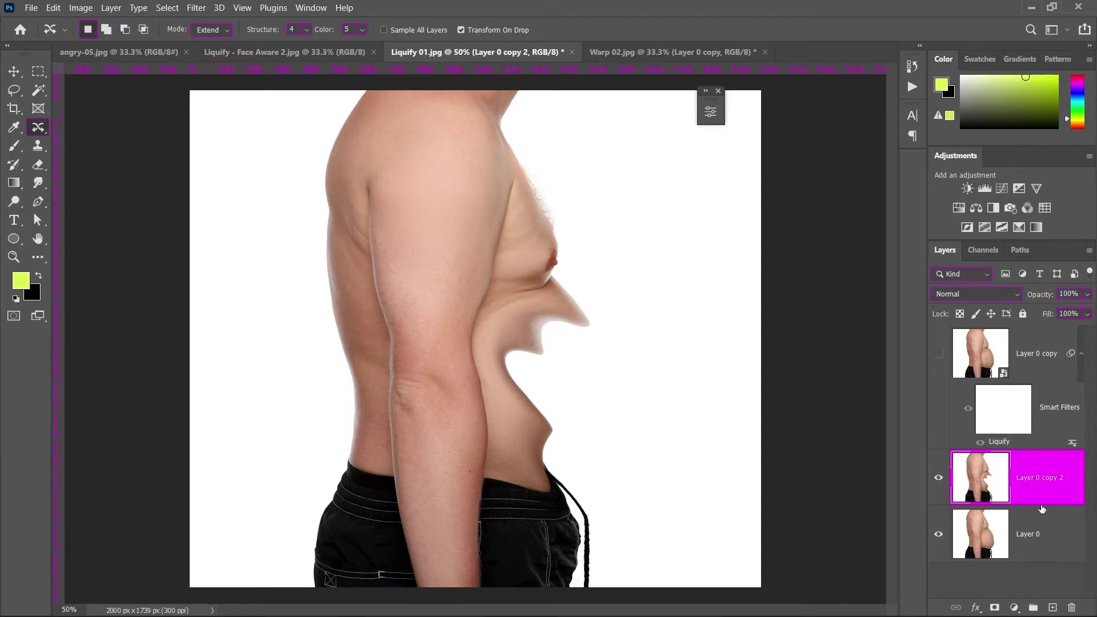
drag(1042, 509, 1072, 607)
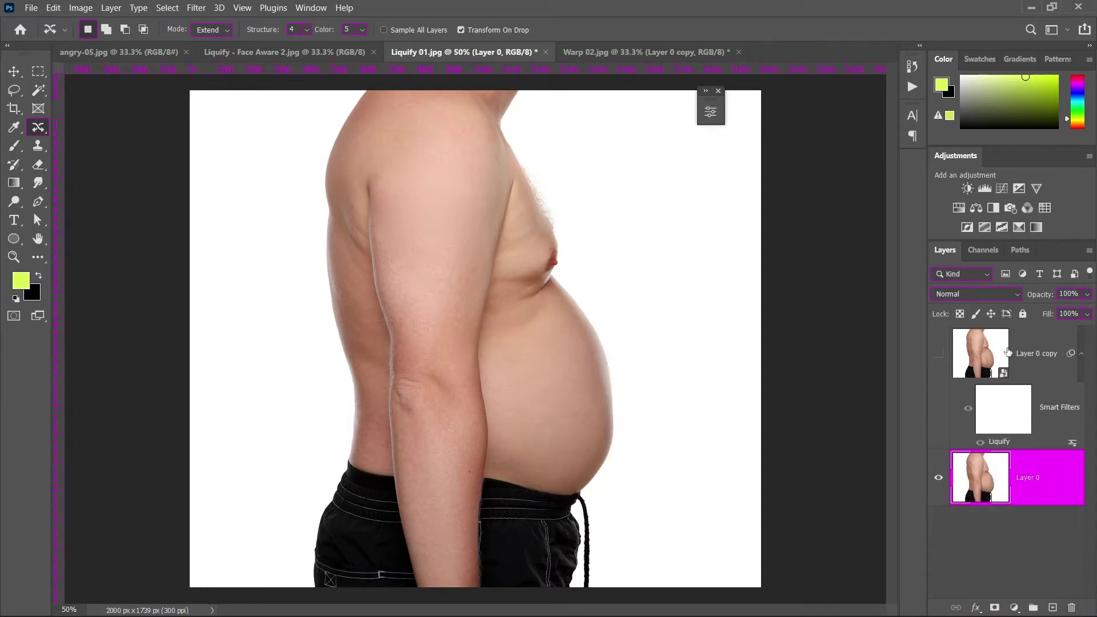
Step: Replace Layer 0 copy with a fresh duplicate of Layer 0 converted to a smart object
drag(1052, 370, 1072, 607)
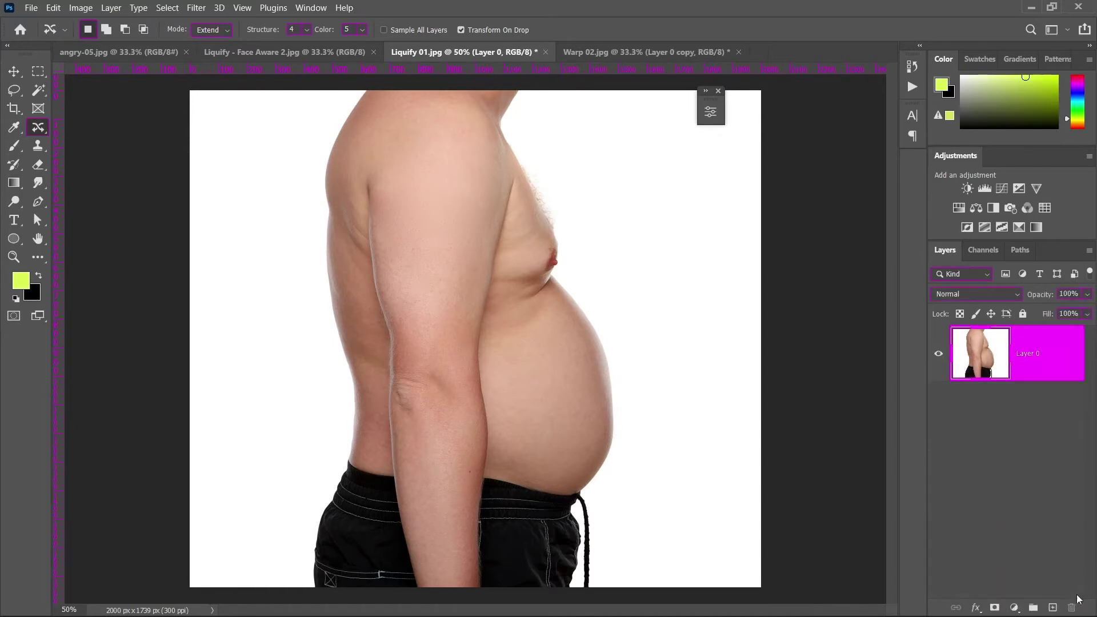
key(ctrl+j)
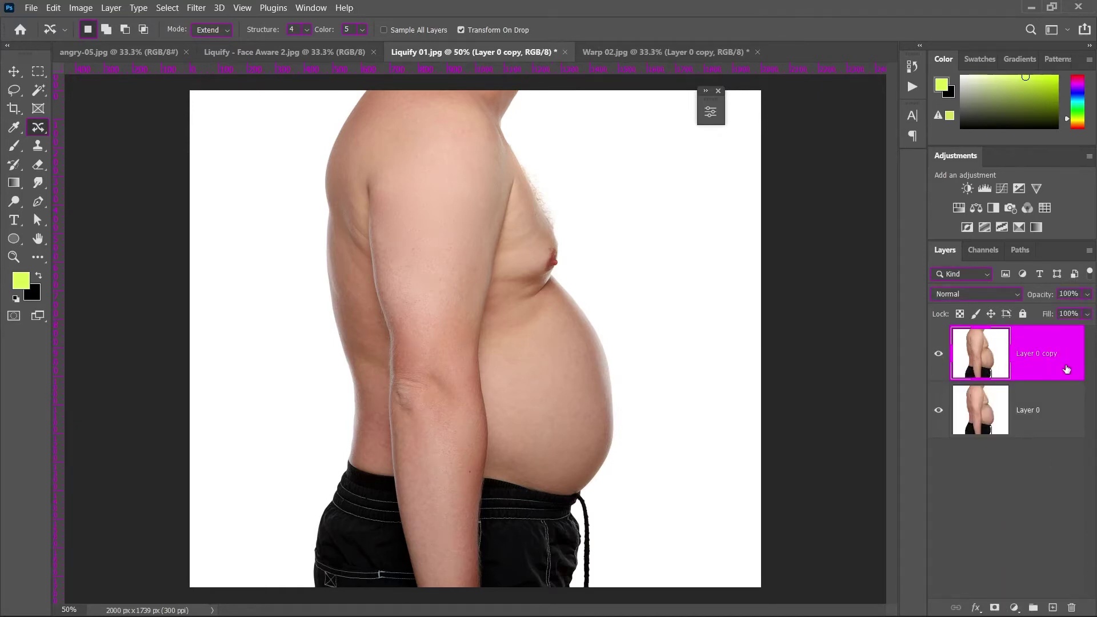
right_click(1020, 349)
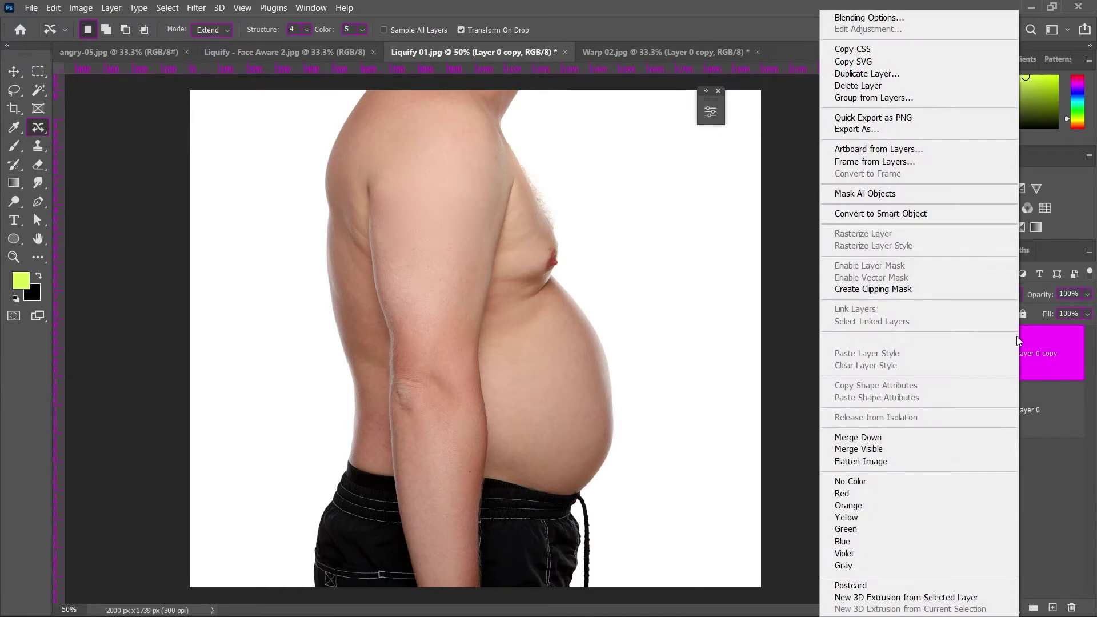
click(920, 213)
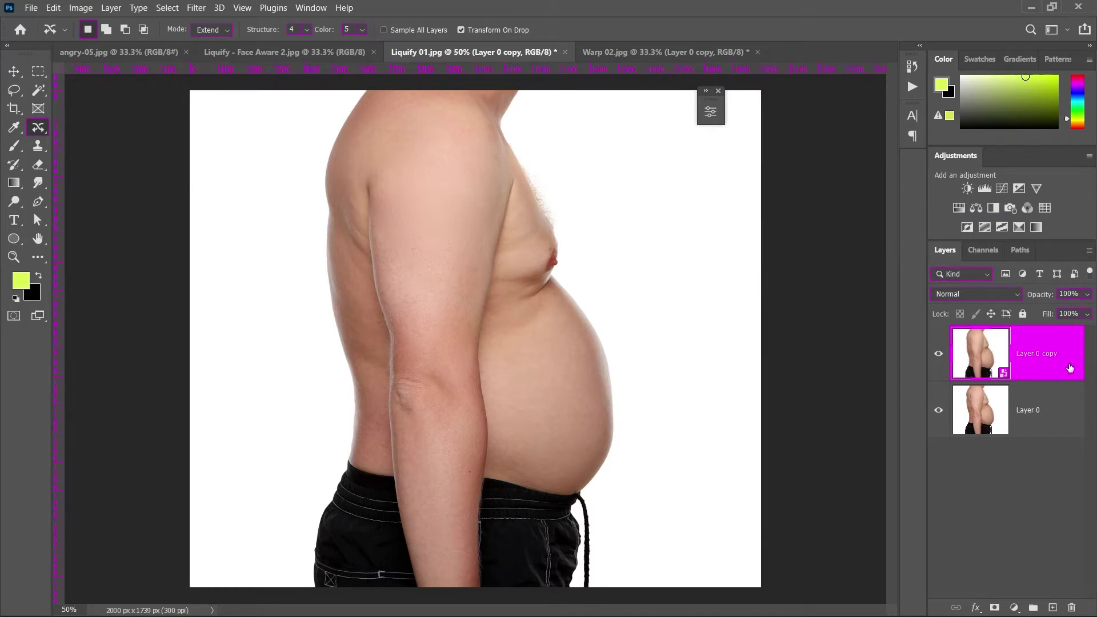
click(196, 8)
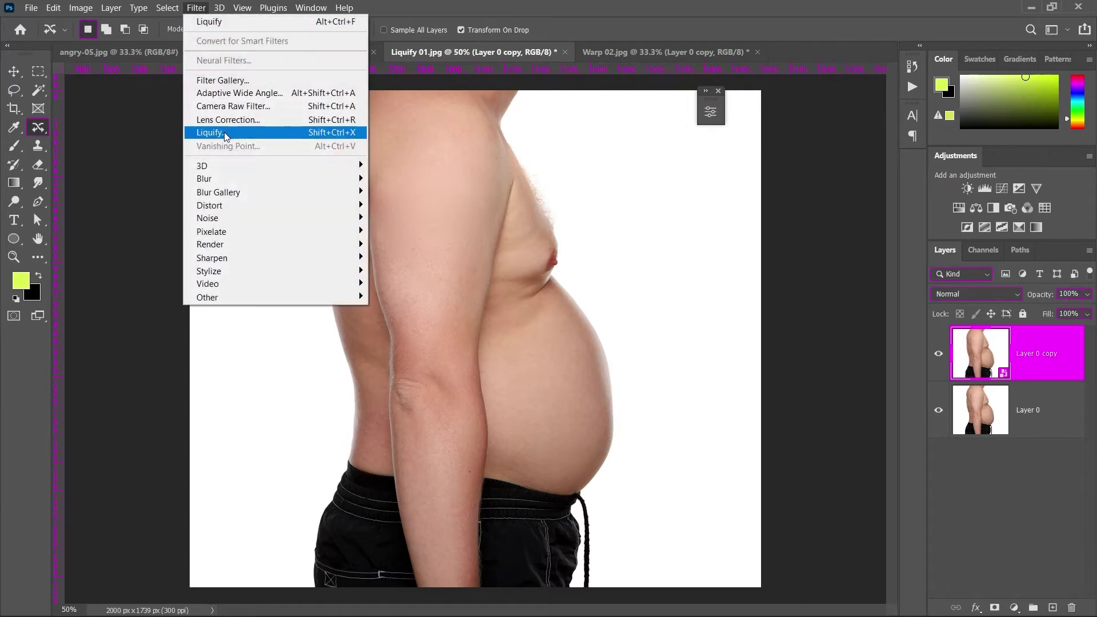
Step: In Liquify, set the Forward Warp brush to 600 and push the lower belly inward
click(229, 134)
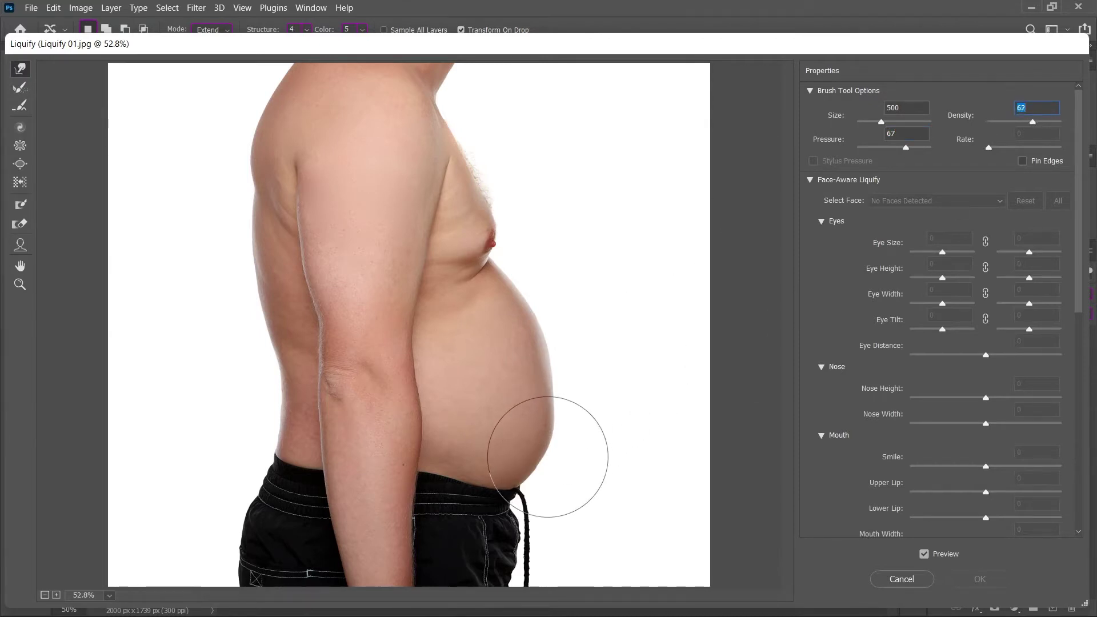
key(bracketright)
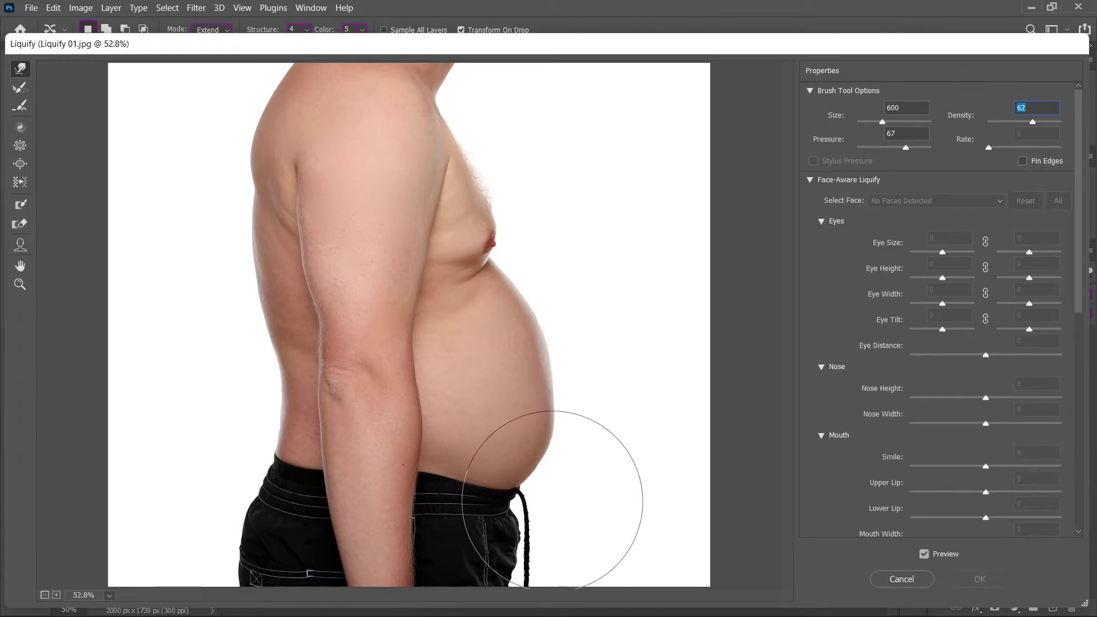
drag(554, 457, 556, 458)
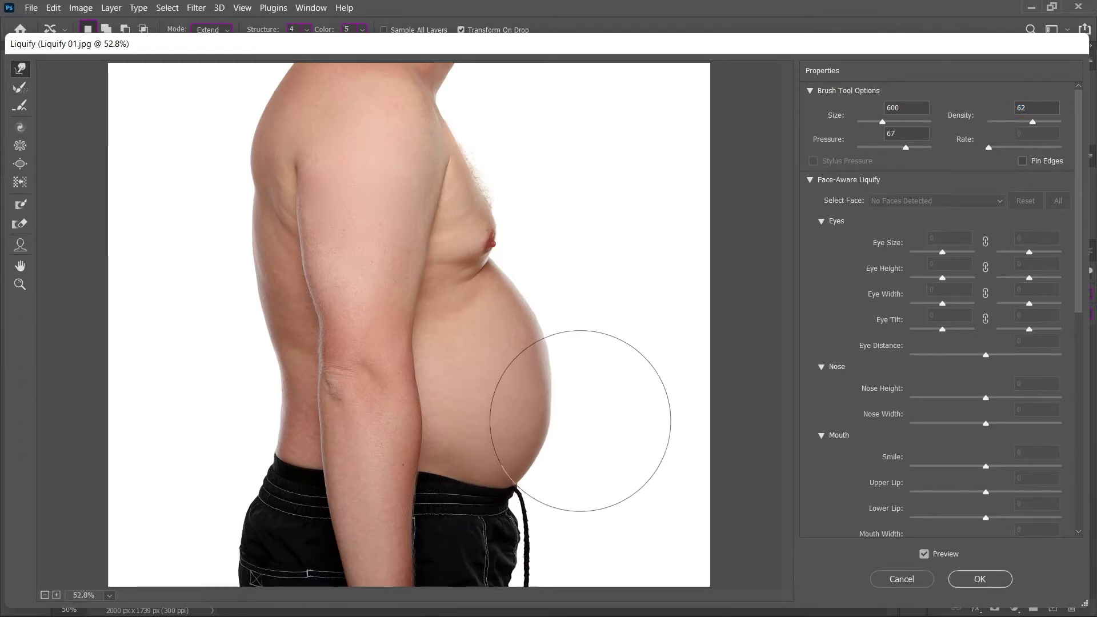
mouse_move(580, 421)
mouse_down()
mouse_move(564, 306)
mouse_move(580, 433)
mouse_move(577, 369)
mouse_move(568, 441)
mouse_move(576, 310)
mouse_move(566, 469)
mouse_move(487, 482)
mouse_move(539, 492)
mouse_move(564, 441)
mouse_move(573, 379)
mouse_move(564, 380)
mouse_up()
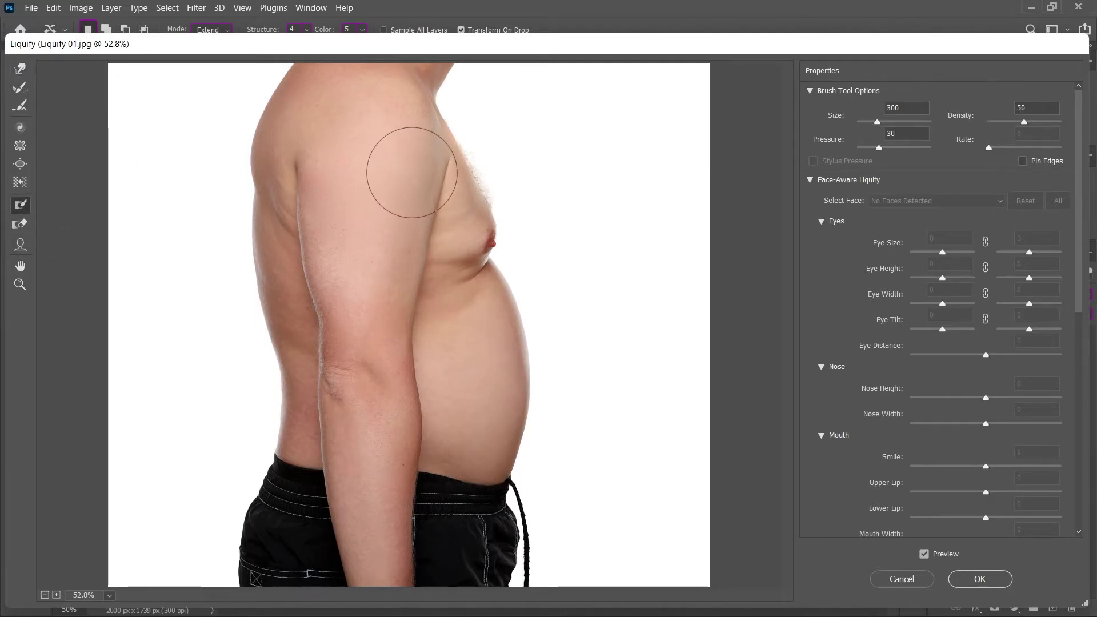
Step: Paint a freeze mask over the shoulder, chest and waist beside the arm
mouse_move(412, 172)
mouse_down()
mouse_move(416, 228)
mouse_move(467, 242)
mouse_move(429, 122)
mouse_move(396, 258)
mouse_move(384, 384)
mouse_move(392, 480)
mouse_move(431, 523)
mouse_up()
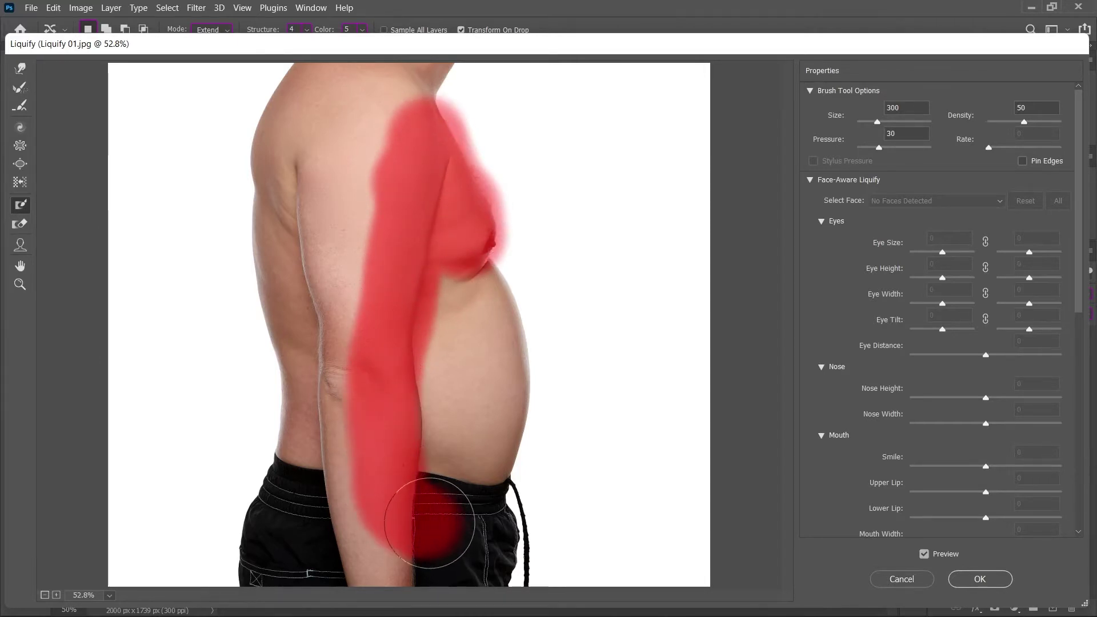
mouse_move(399, 462)
mouse_down()
mouse_move(431, 500)
mouse_move(380, 289)
mouse_move(429, 134)
mouse_move(392, 183)
mouse_move(366, 449)
mouse_move(402, 560)
mouse_up()
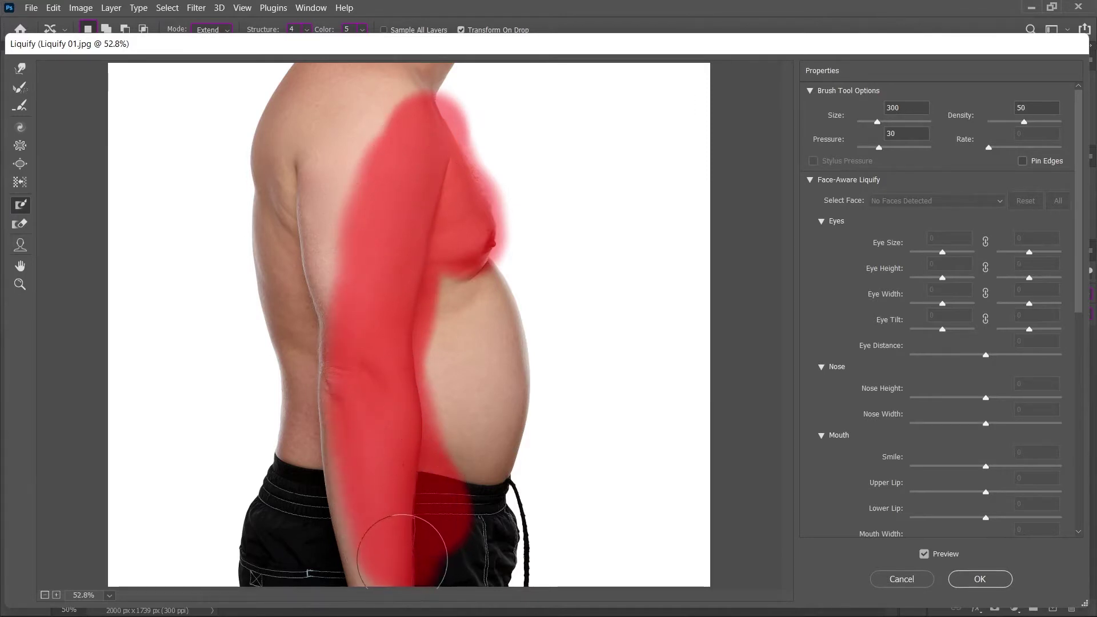
click(22, 70)
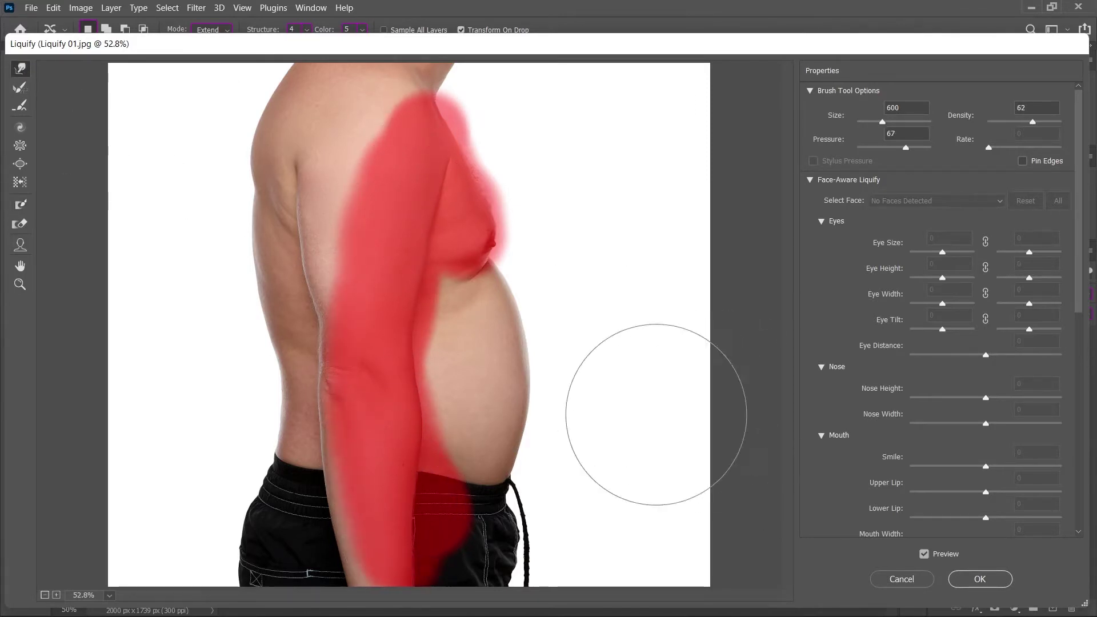
Step: Push the belly's front edge and waist outline inward with a 600 Forward Warp brush
mouse_move(551, 399)
mouse_down()
mouse_move(559, 304)
mouse_move(549, 289)
mouse_move(533, 411)
mouse_move(543, 396)
mouse_move(530, 351)
mouse_move(467, 237)
mouse_up()
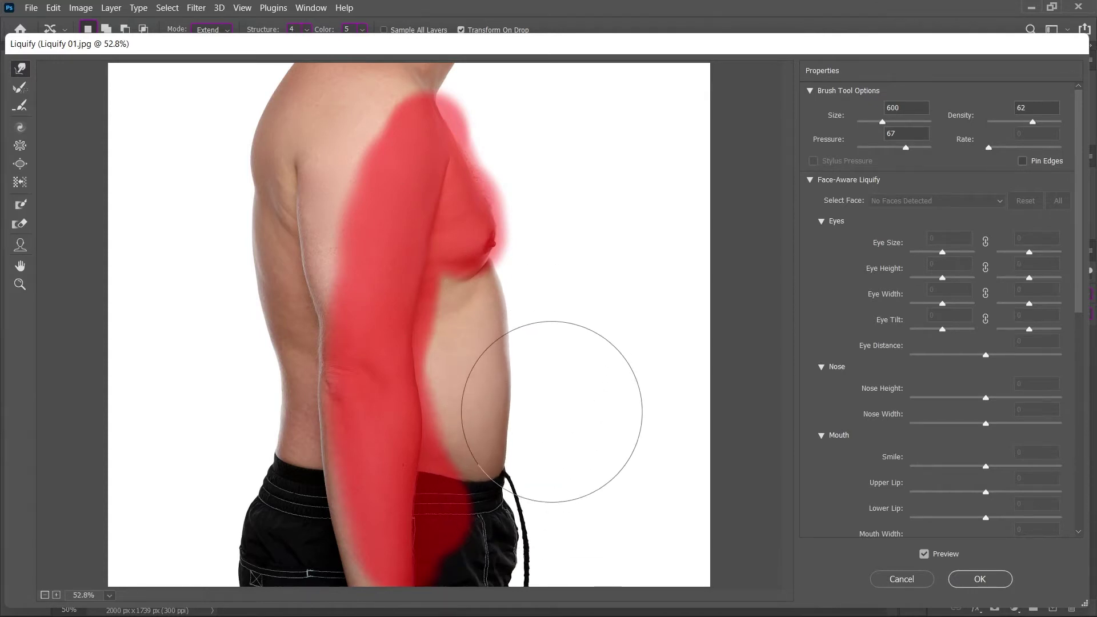
key(bracketleft)
key(bracketleft)
key(bracketleft)
key(bracketleft)
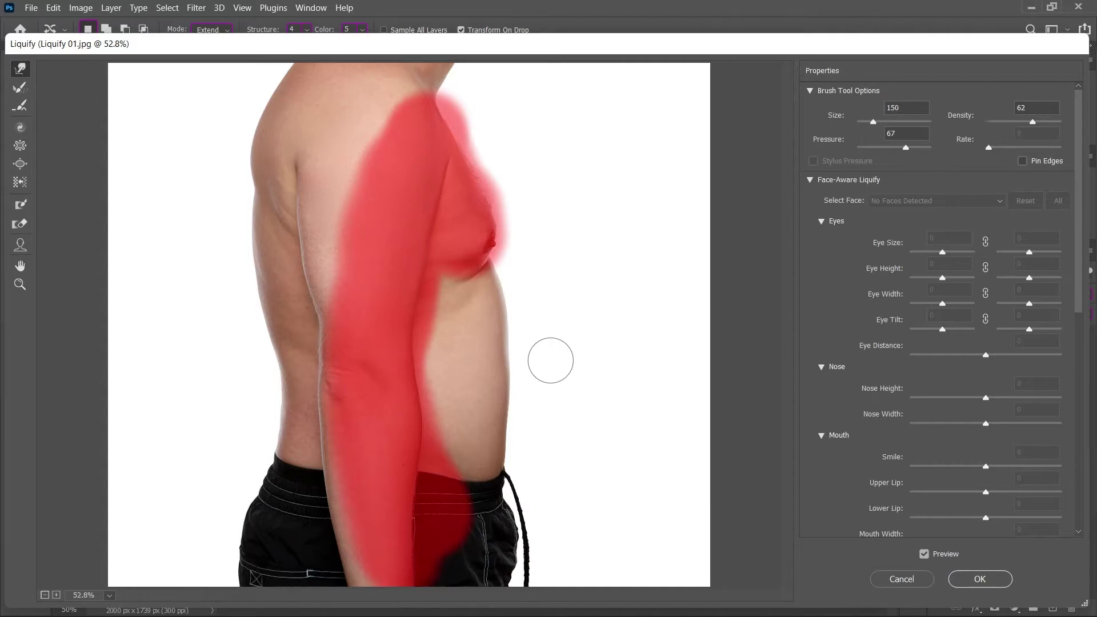
key(bracketright)
key(bracketright)
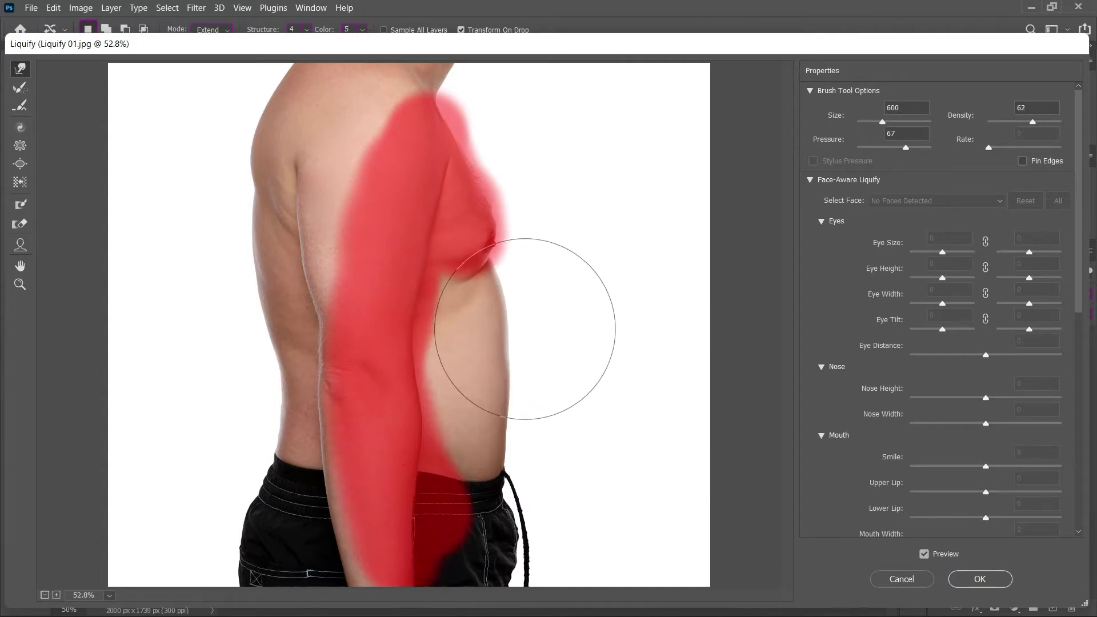
drag(515, 392, 526, 397)
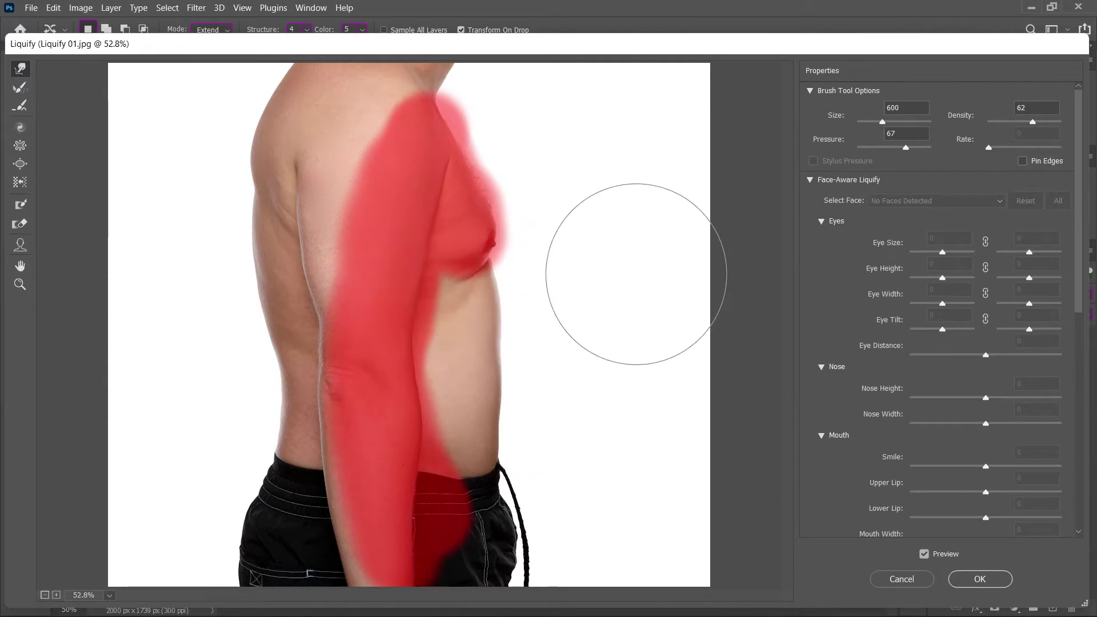
click(22, 225)
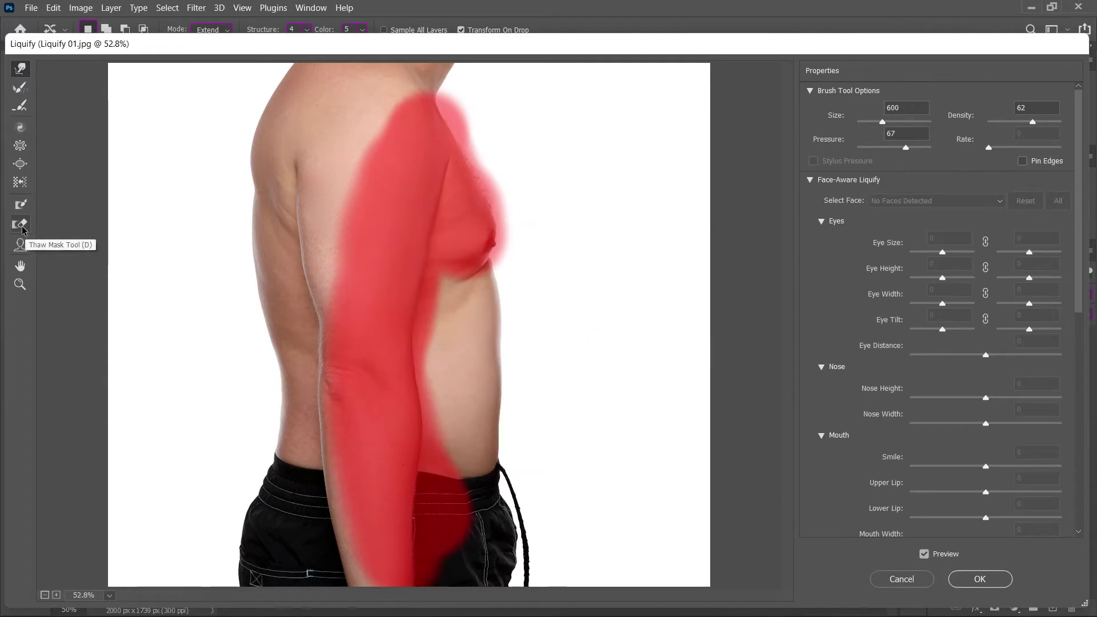
Step: Redo the freeze mask over the upper arm and shoulder, then reshape the back's outline
mouse_move(436, 208)
mouse_down()
mouse_move(379, 453)
mouse_move(343, 527)
mouse_move(411, 531)
mouse_up()
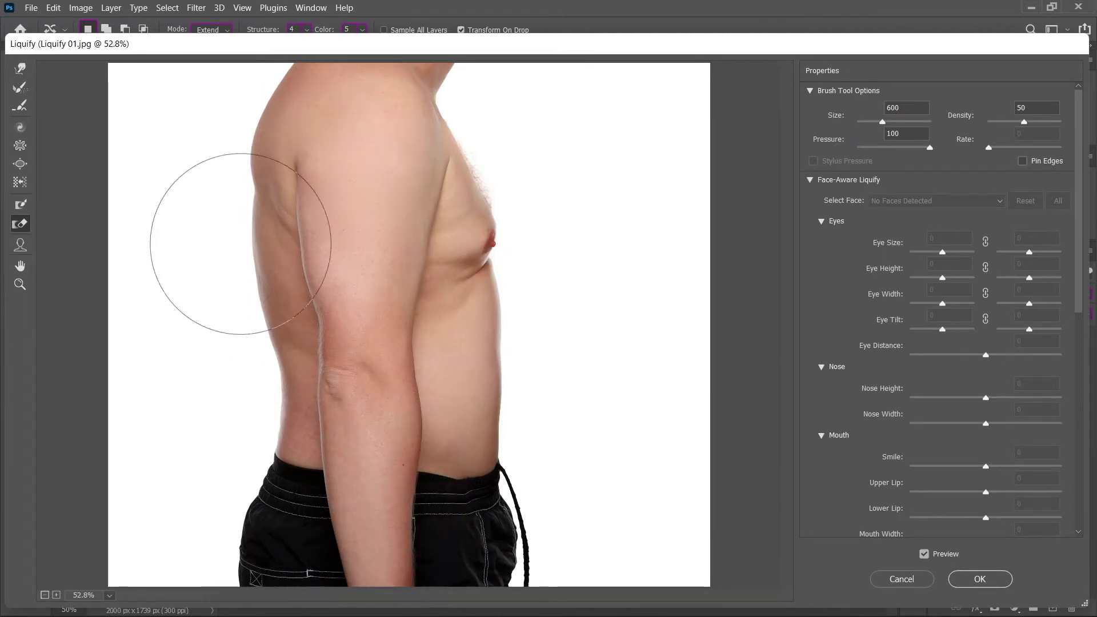
click(26, 204)
drag(340, 161, 355, 417)
mouse_move(345, 153)
mouse_down()
mouse_move(392, 191)
mouse_move(343, 80)
mouse_move(404, 184)
mouse_move(376, 380)
mouse_move(404, 257)
mouse_move(343, 519)
mouse_move(386, 524)
mouse_move(409, 335)
mouse_up()
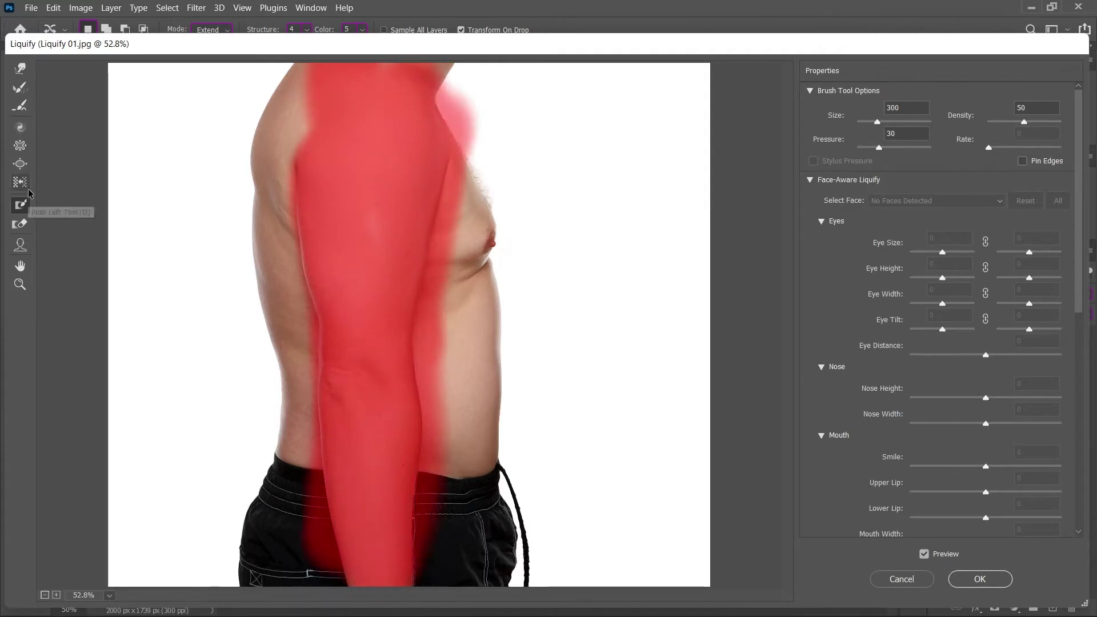
click(20, 70)
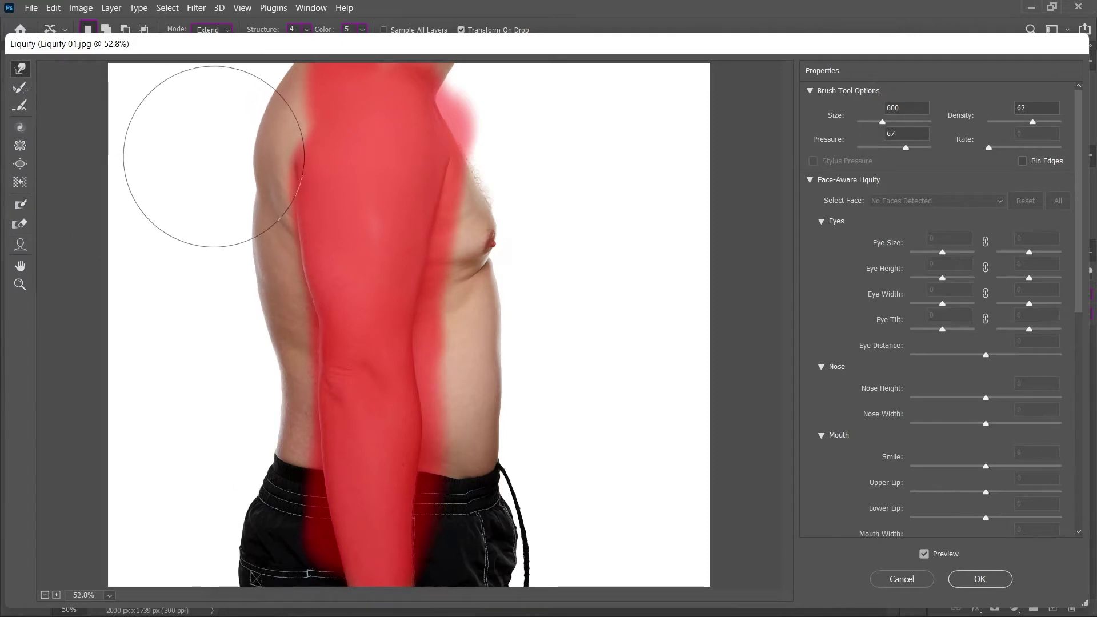
drag(208, 152, 205, 262)
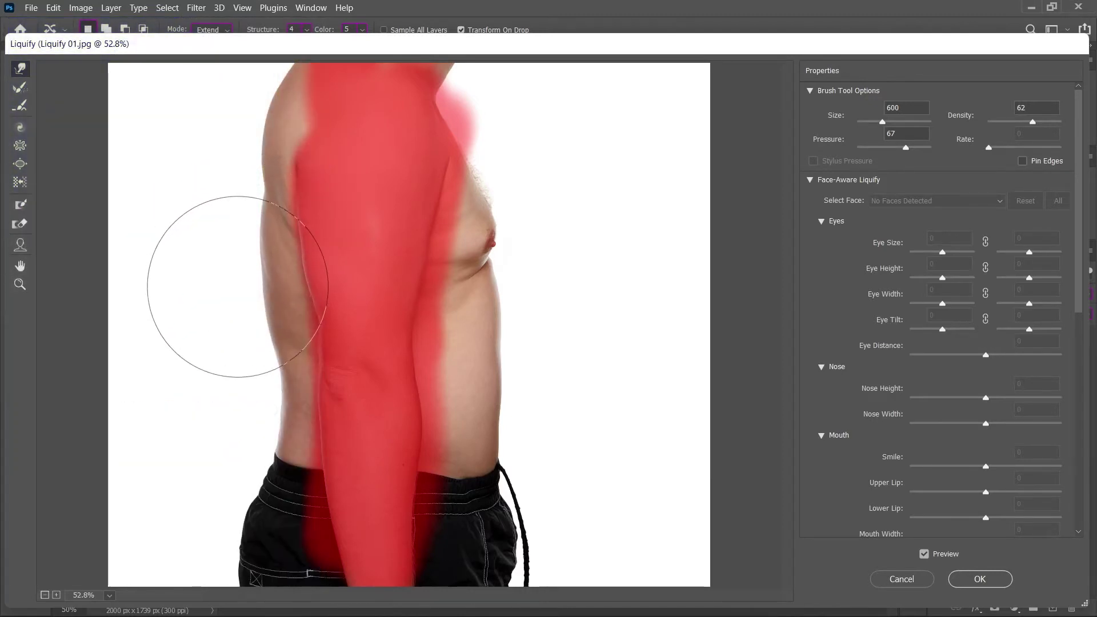
Step: Thaw the arm, bloat the upper arm and chest with a 400 brush, and commit Liquify
click(20, 223)
mouse_move(355, 143)
mouse_down()
mouse_move(429, 295)
mouse_move(395, 514)
mouse_up()
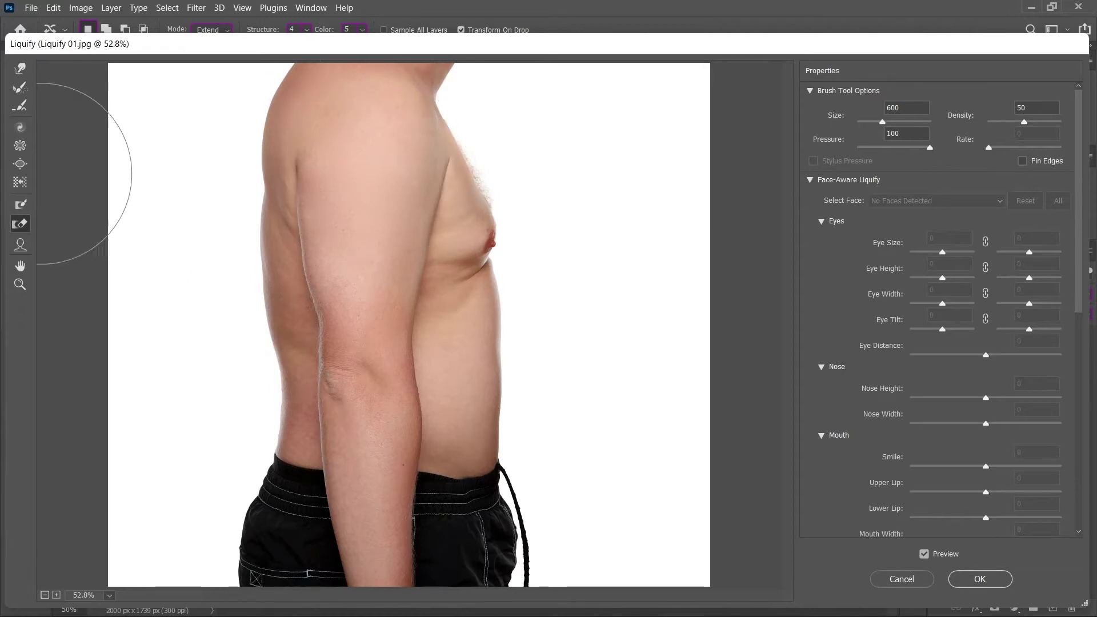
click(20, 147)
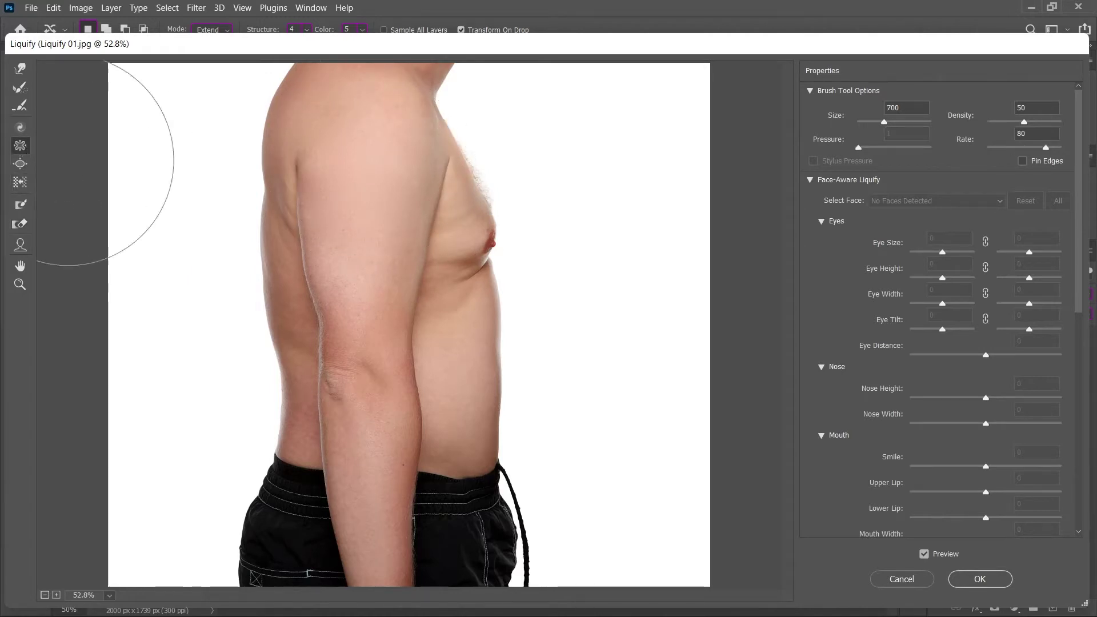
drag(372, 178, 374, 174)
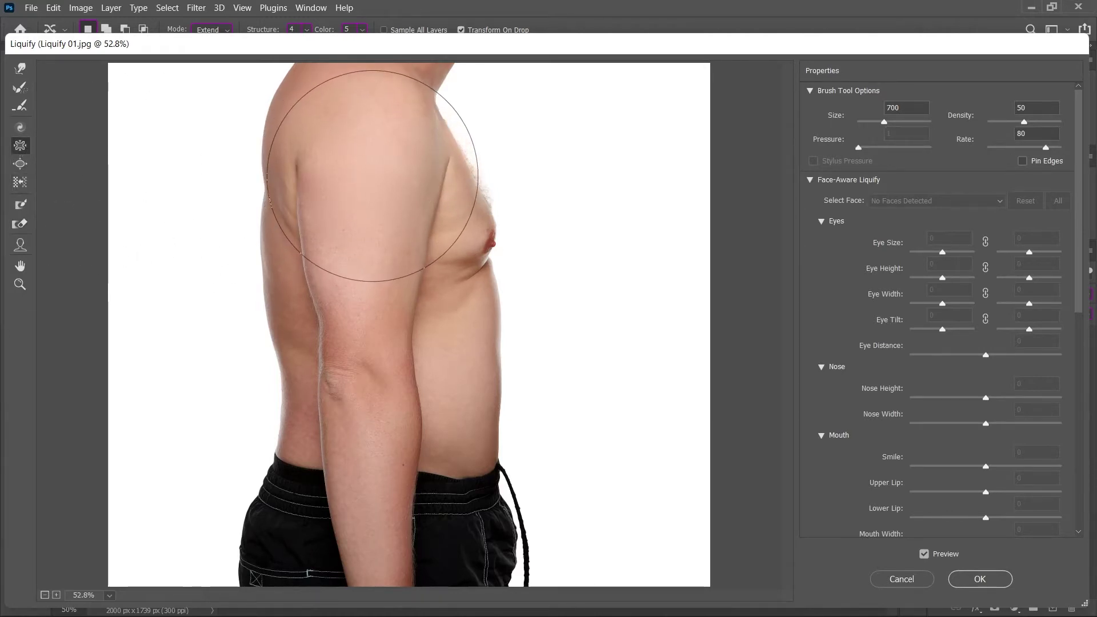
key(bracketleft)
key(bracketleft)
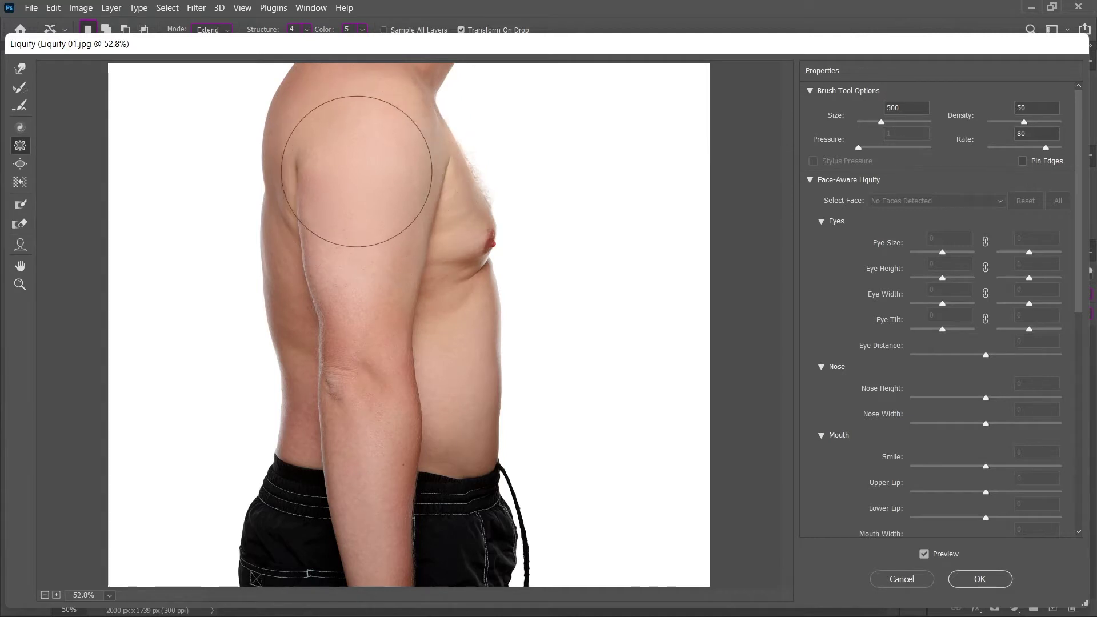
key(bracketleft)
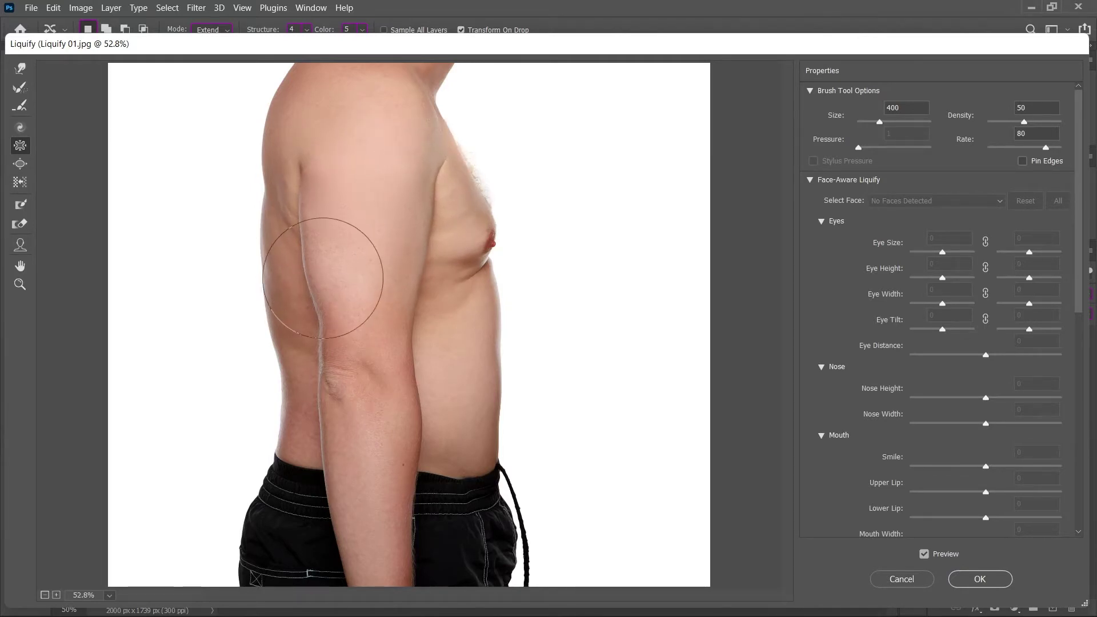
click(20, 164)
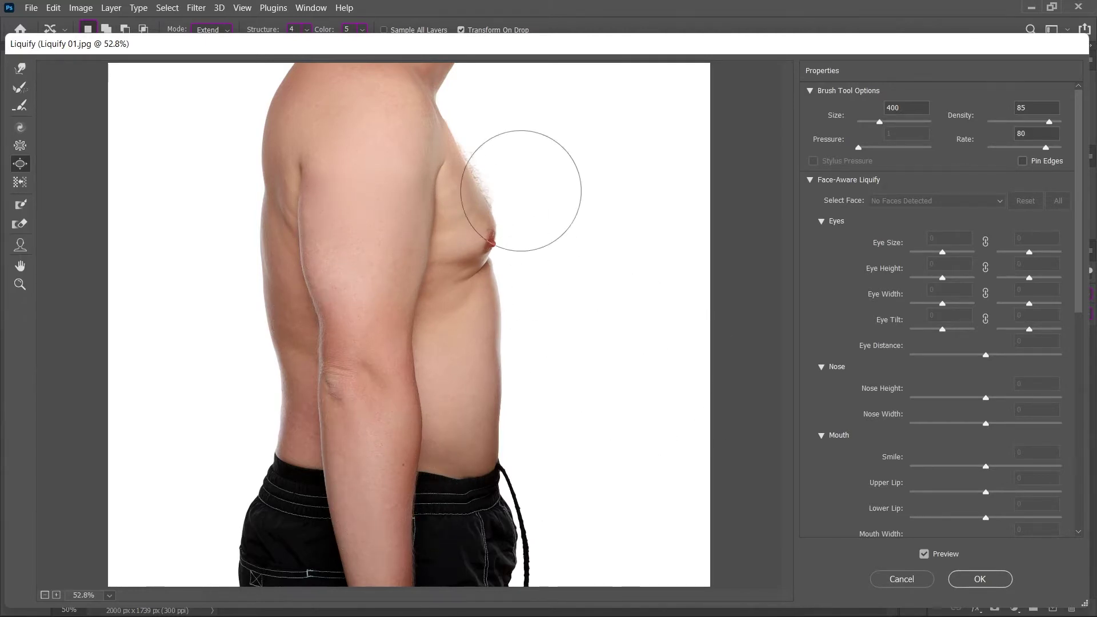
click(986, 579)
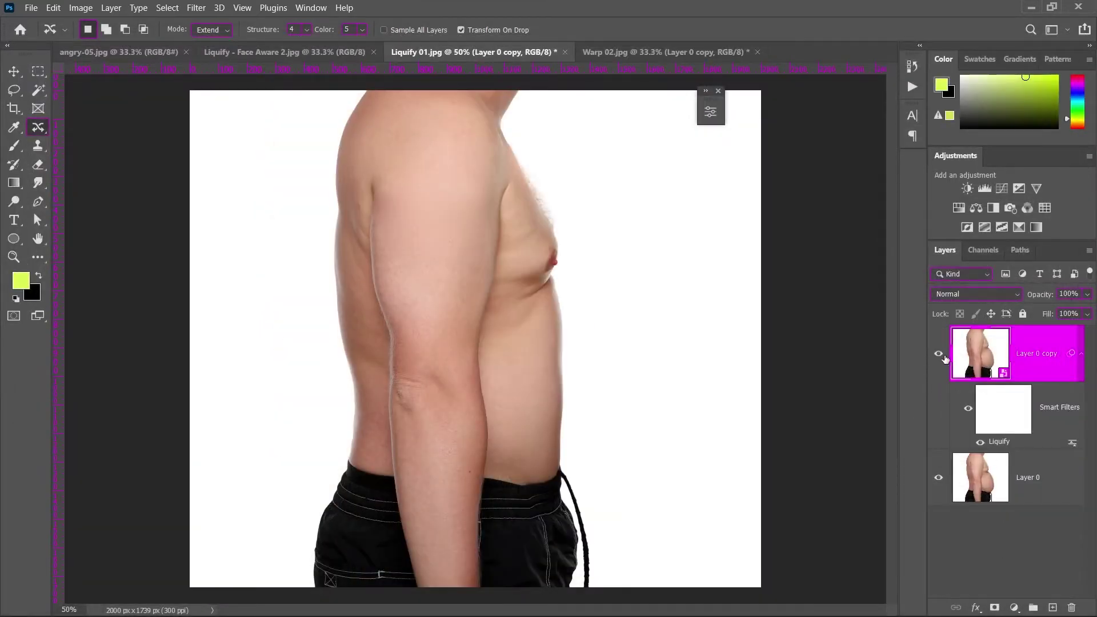
Step: Toggle Layer 0 copy's visibility to compare the slimmed and original belly
click(940, 355)
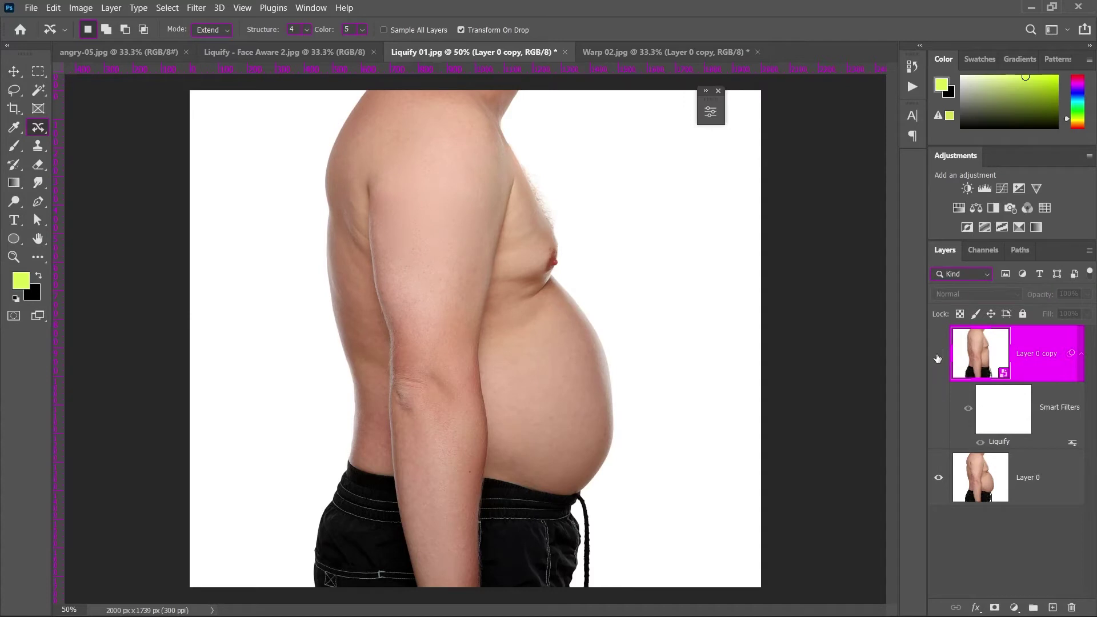
click(939, 355)
click(938, 356)
click(939, 356)
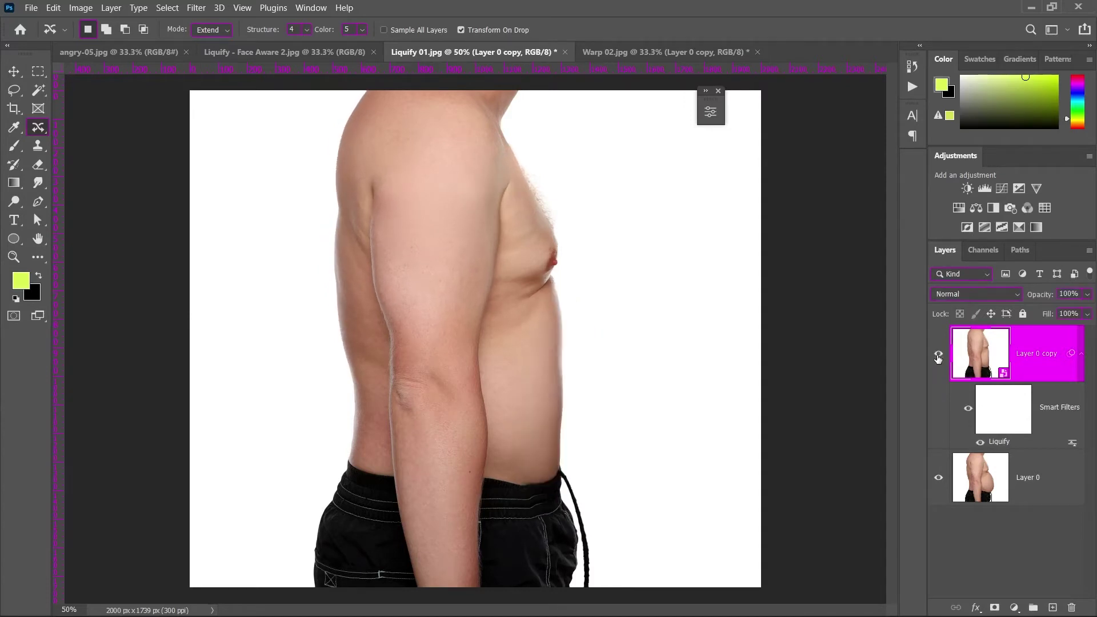
click(939, 356)
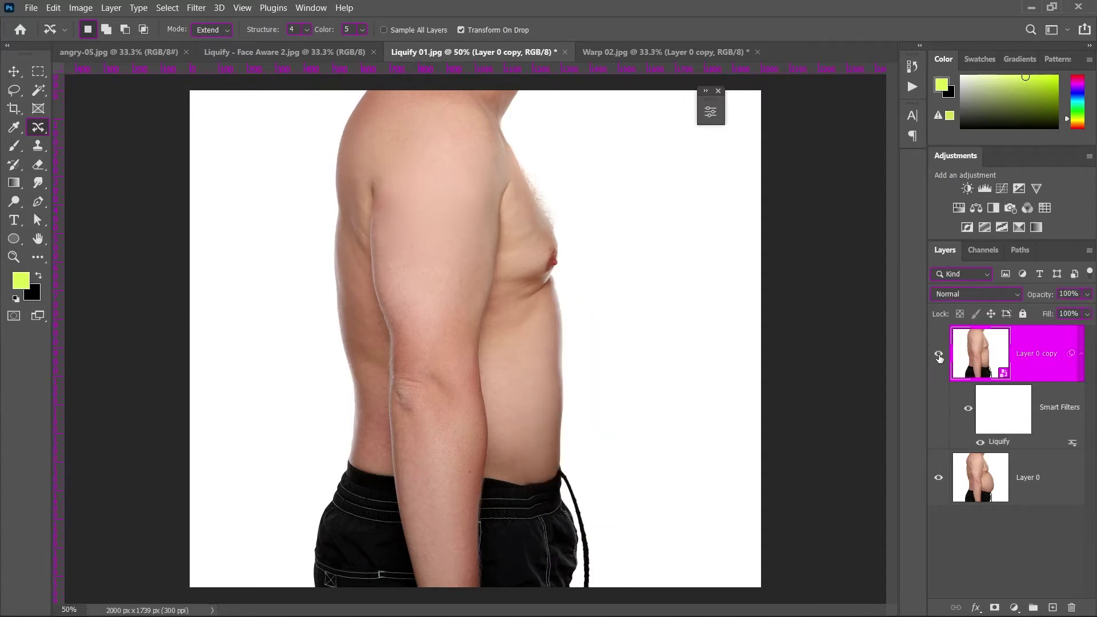
Step: Cycle through the open documents, ending on Warp 02.jpg
click(618, 53)
click(350, 52)
click(172, 52)
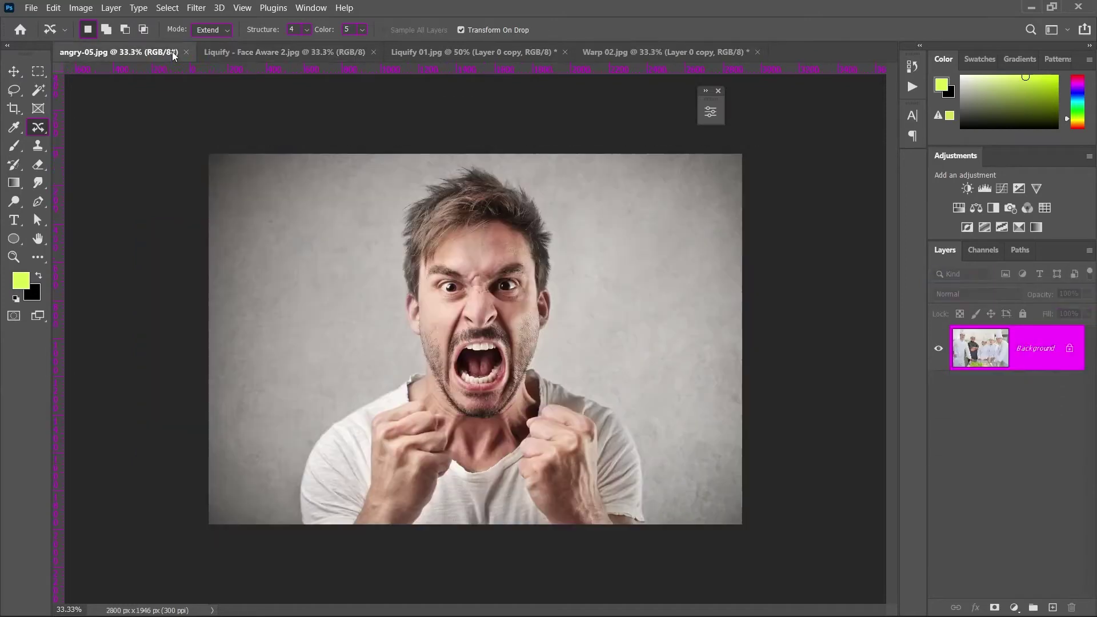
click(492, 52)
click(631, 53)
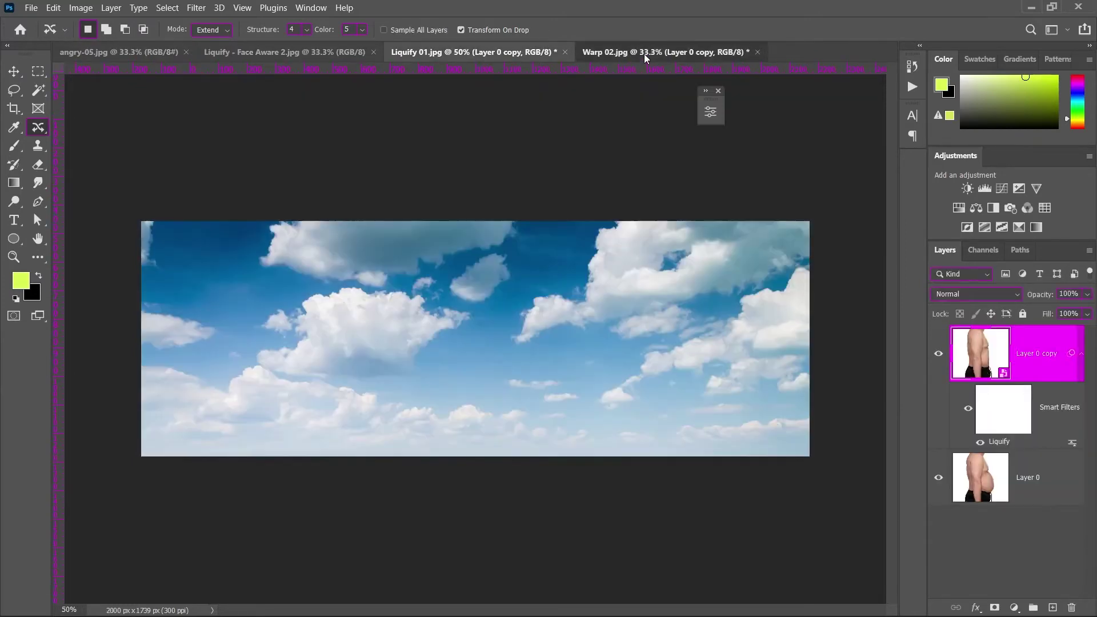
Step: Open the hair.jpg photo
click(25, 8)
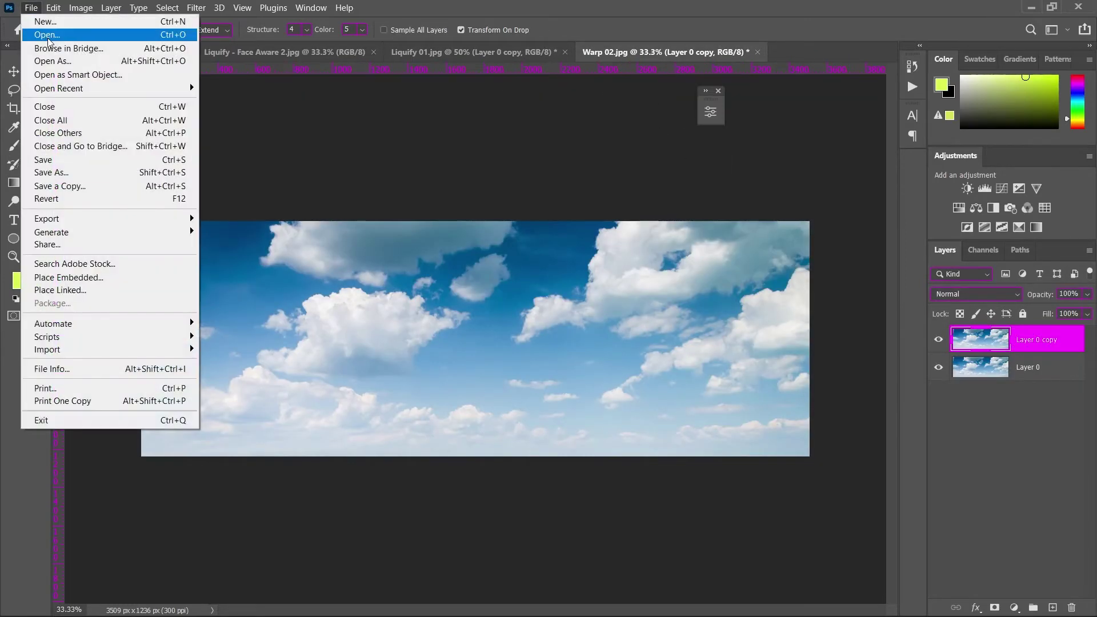
click(34, 33)
click(488, 135)
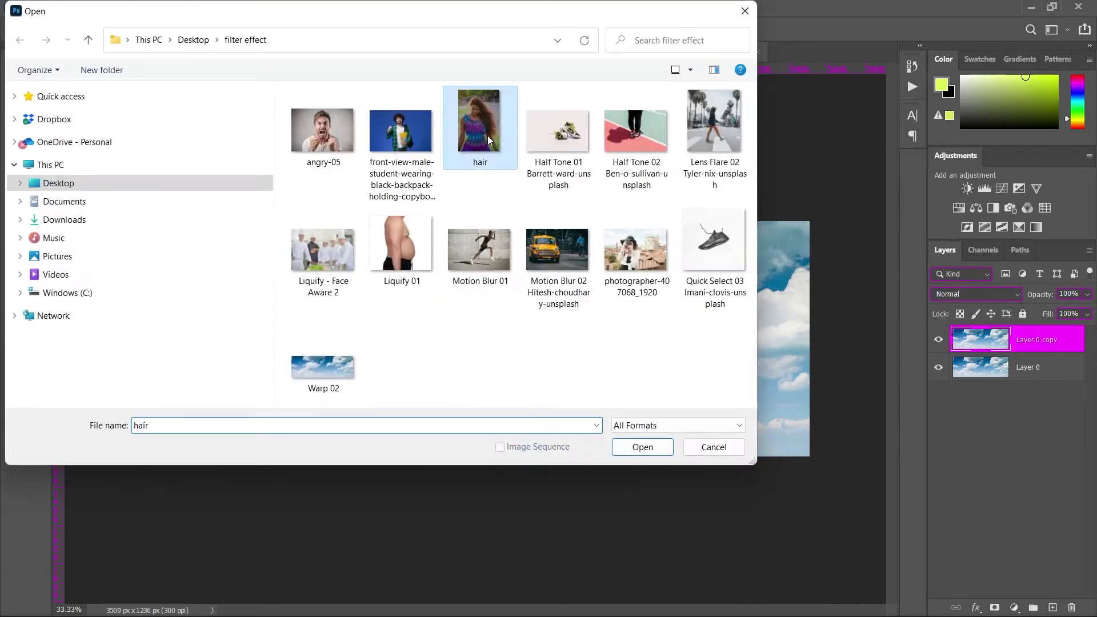
click(642, 448)
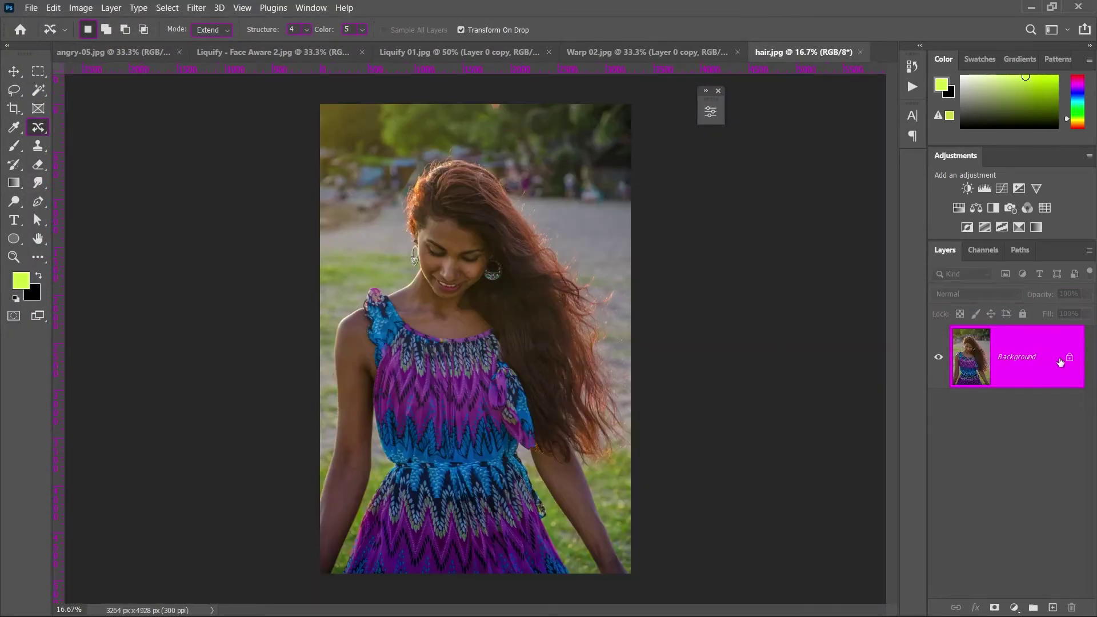
Step: Unlock the background, duplicate it as a Smart Object copy, and launch Liquify on it
click(1069, 358)
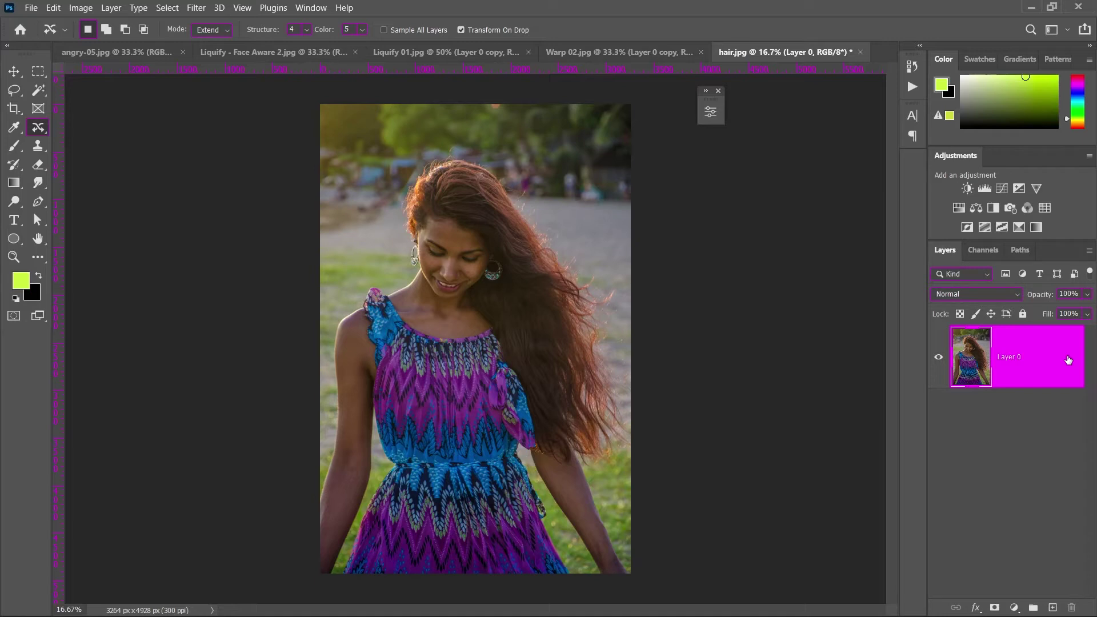
key(ctrl+j)
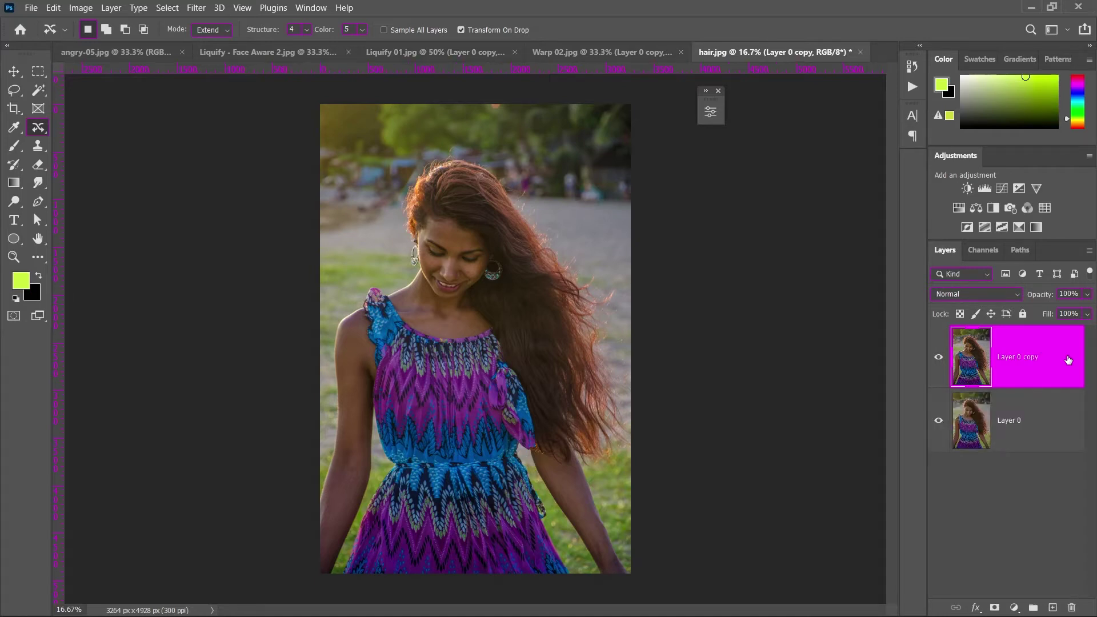
right_click(1038, 370)
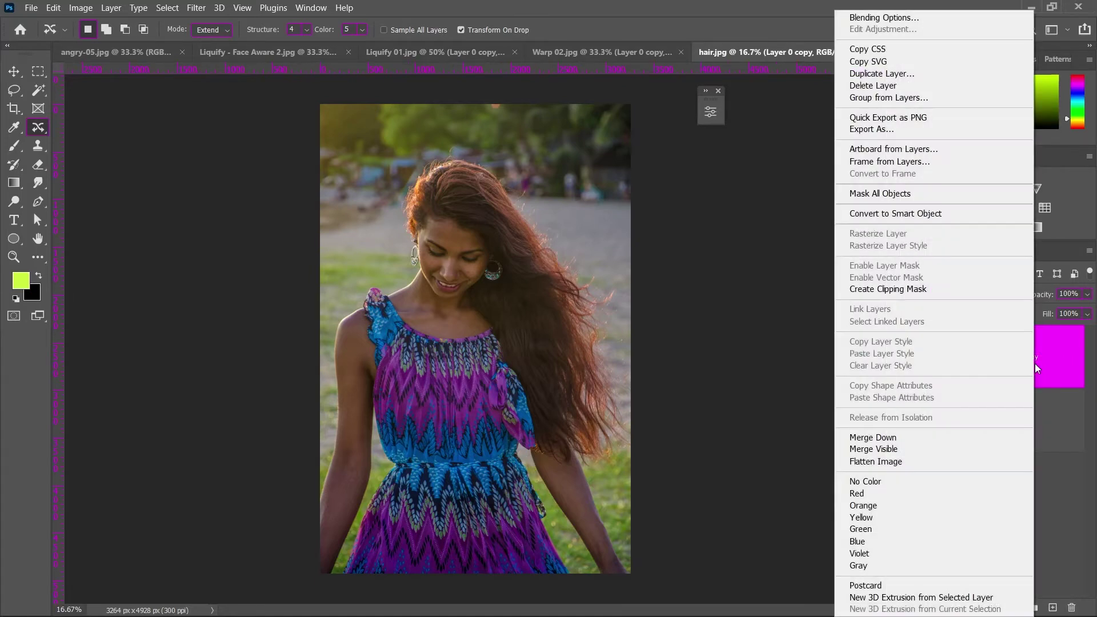
click(935, 216)
click(196, 7)
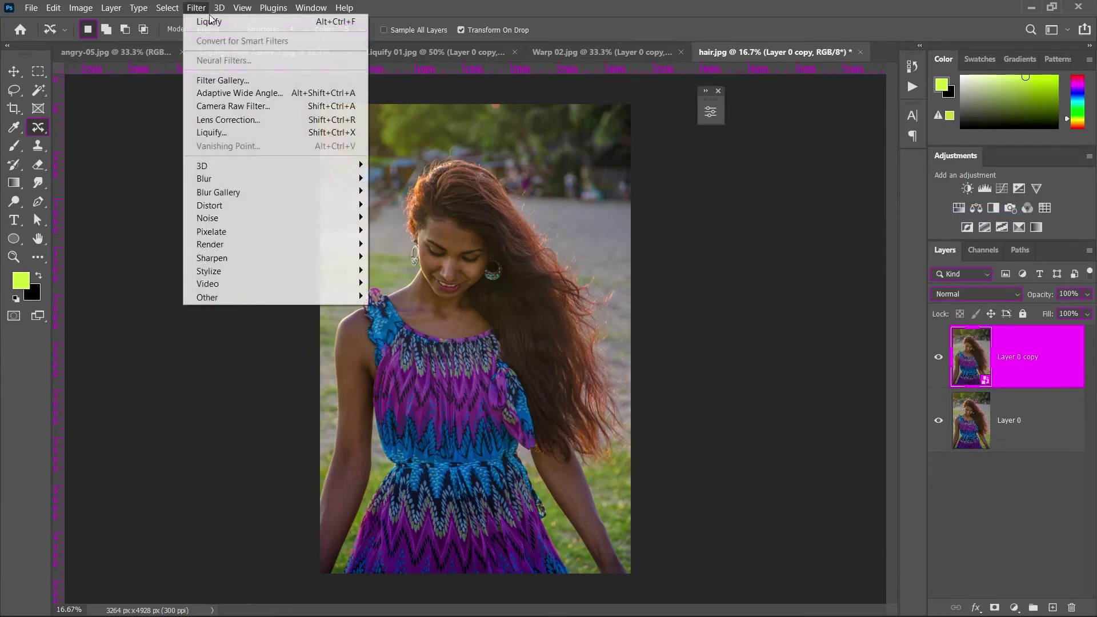
click(239, 133)
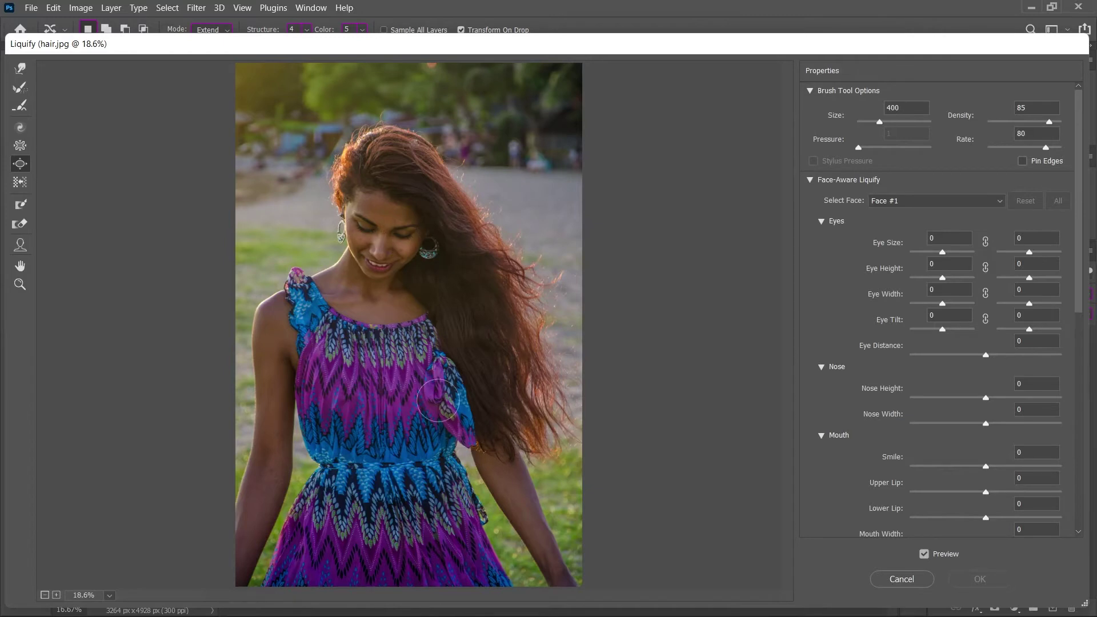
Step: Freeze-mask the woman's forehead, face, shoulder, arm, sleeve edge and earring area
click(21, 206)
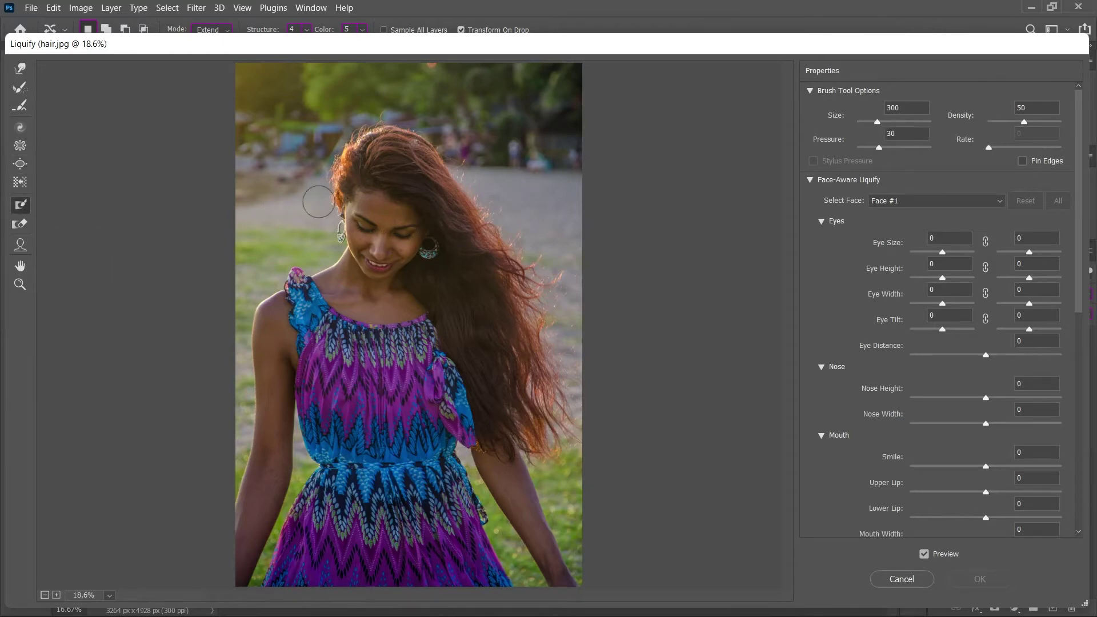
mouse_move(368, 219)
mouse_down()
mouse_move(421, 248)
mouse_move(420, 320)
mouse_move(517, 460)
mouse_move(489, 443)
mouse_up()
drag(436, 348, 461, 426)
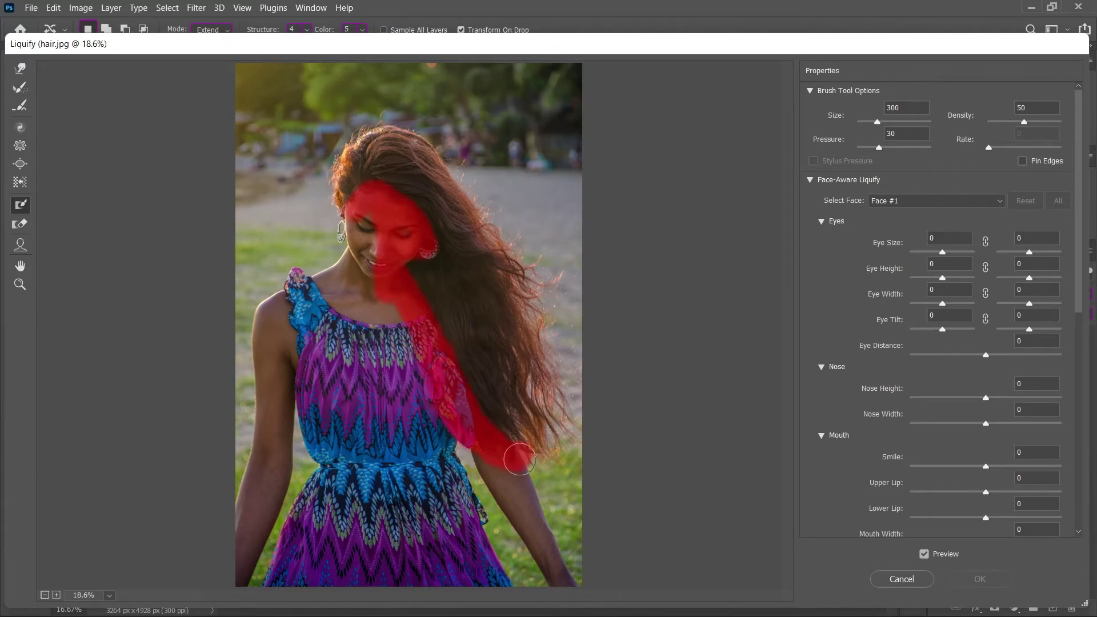
mouse_move(520, 459)
mouse_down()
mouse_move(497, 456)
mouse_move(490, 475)
mouse_up()
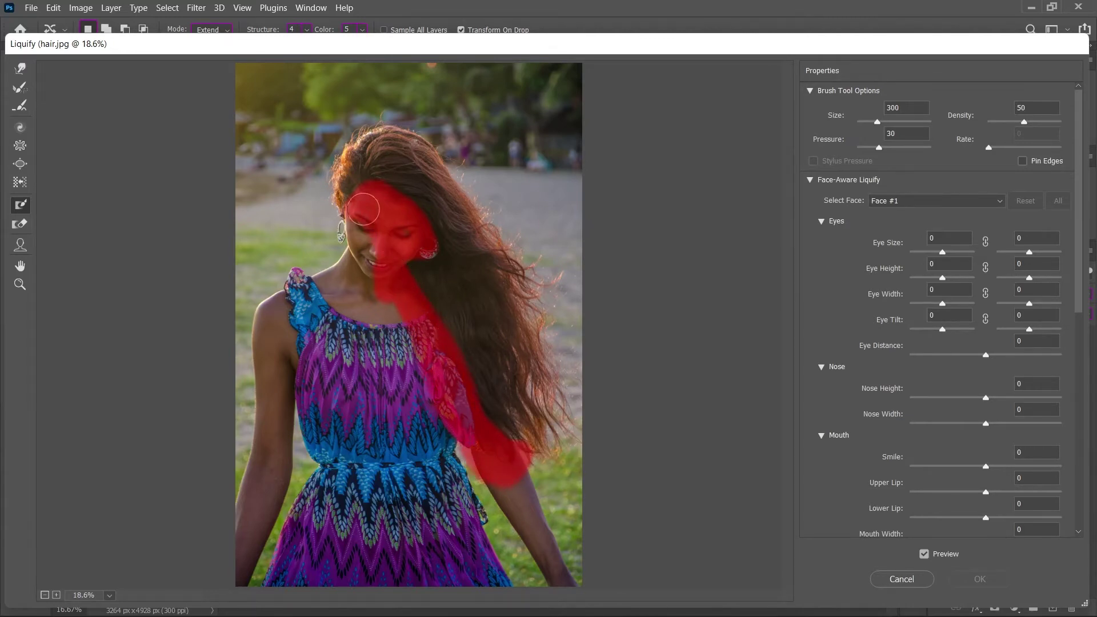
drag(350, 223, 342, 239)
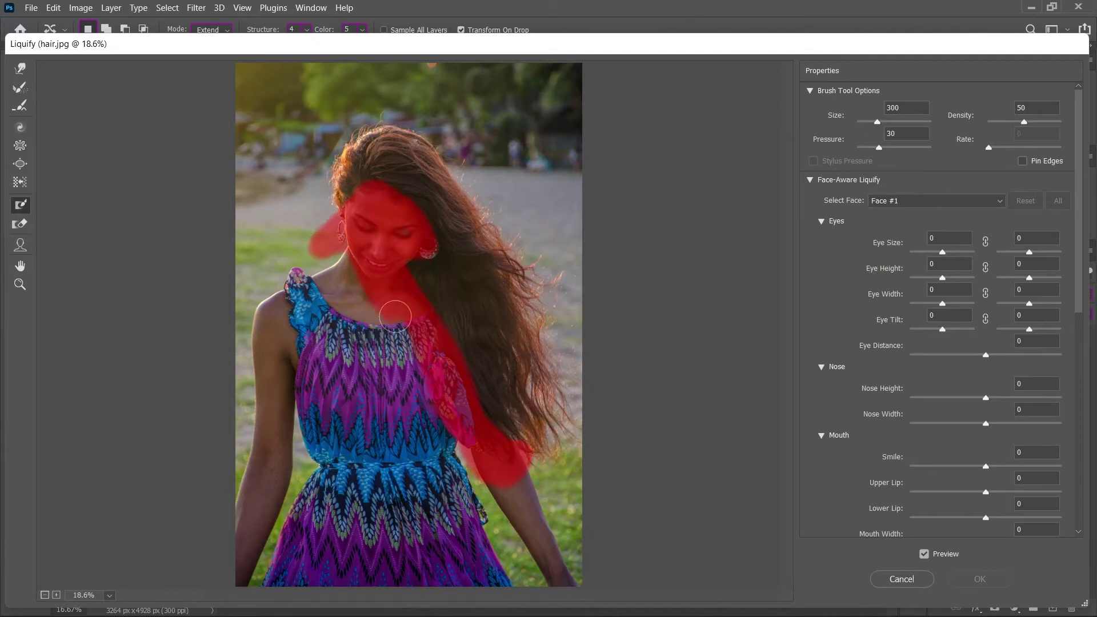
mouse_move(523, 472)
mouse_down()
mouse_move(491, 467)
mouse_move(528, 483)
mouse_up()
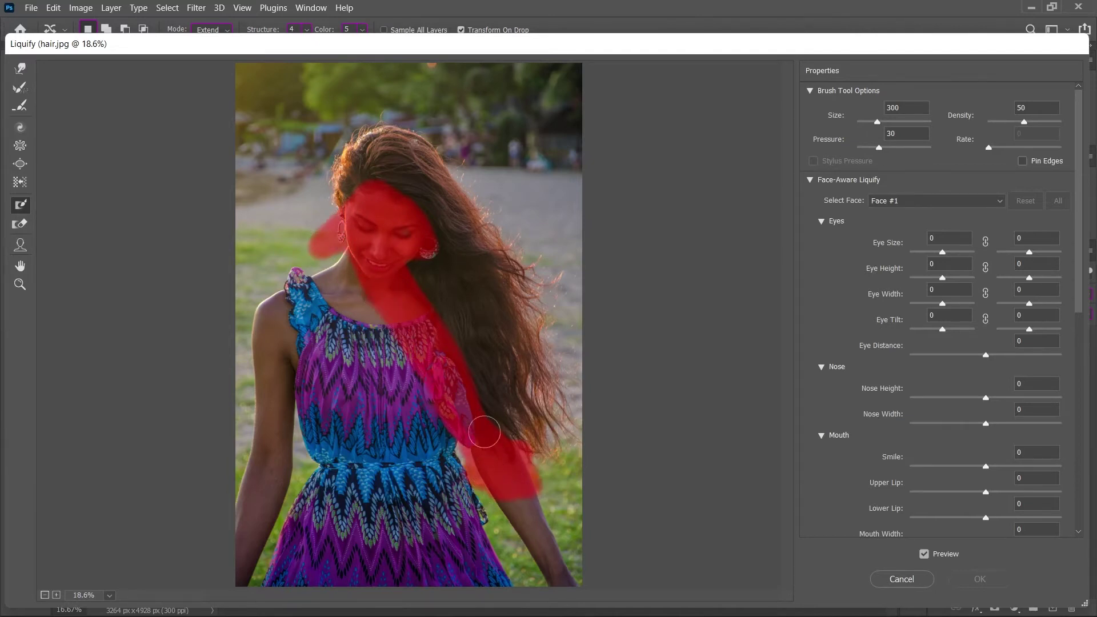
mouse_move(526, 469)
mouse_down()
mouse_move(493, 496)
mouse_move(451, 423)
mouse_up()
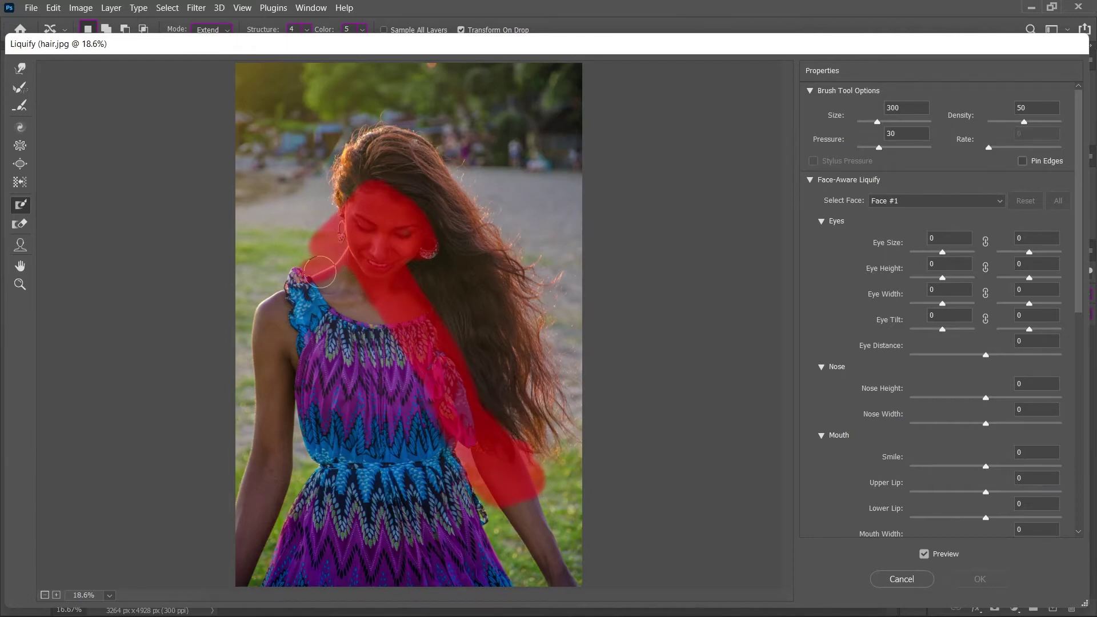
drag(423, 248, 438, 251)
click(21, 73)
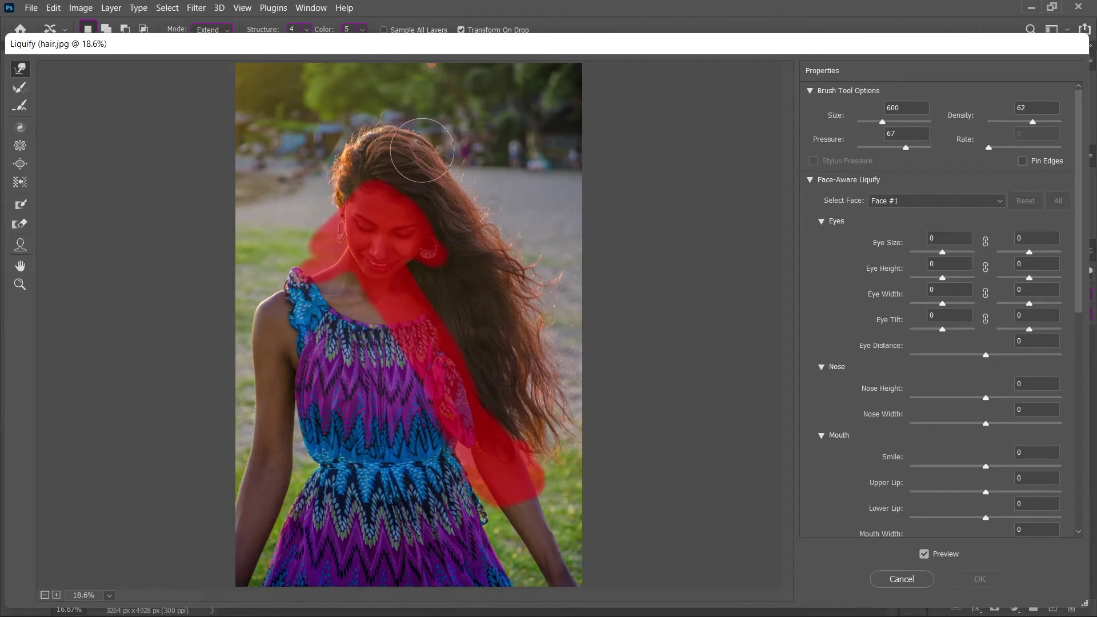
Step: Push the hair at the top right of the head outward with a larger warp brush
drag(420, 148, 466, 204)
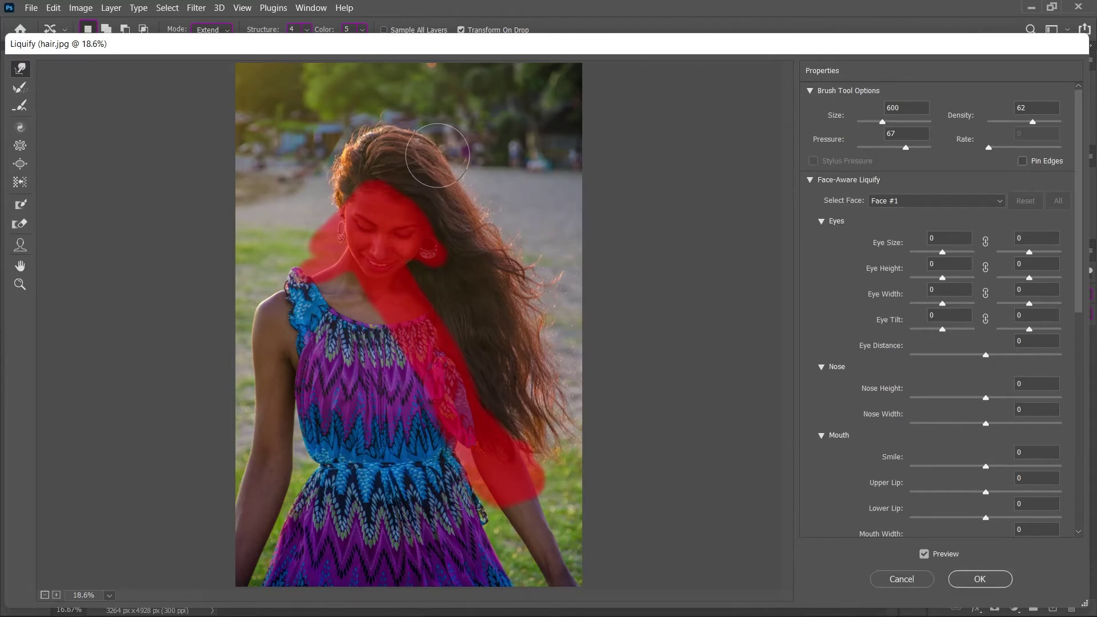
key(bracketright)
key(bracketright)
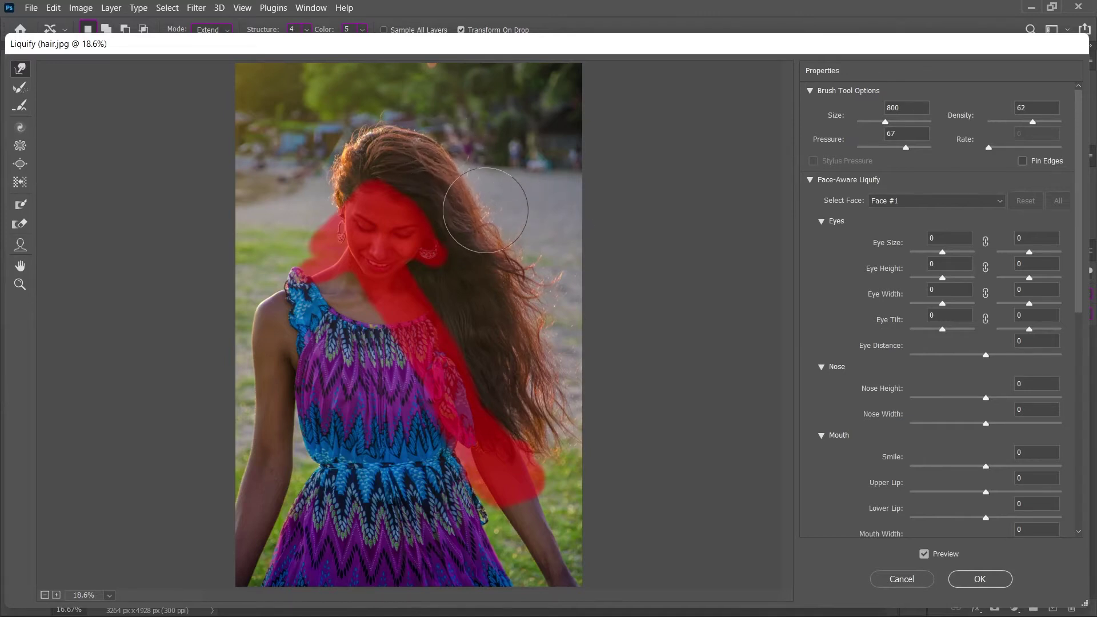
drag(478, 215, 490, 238)
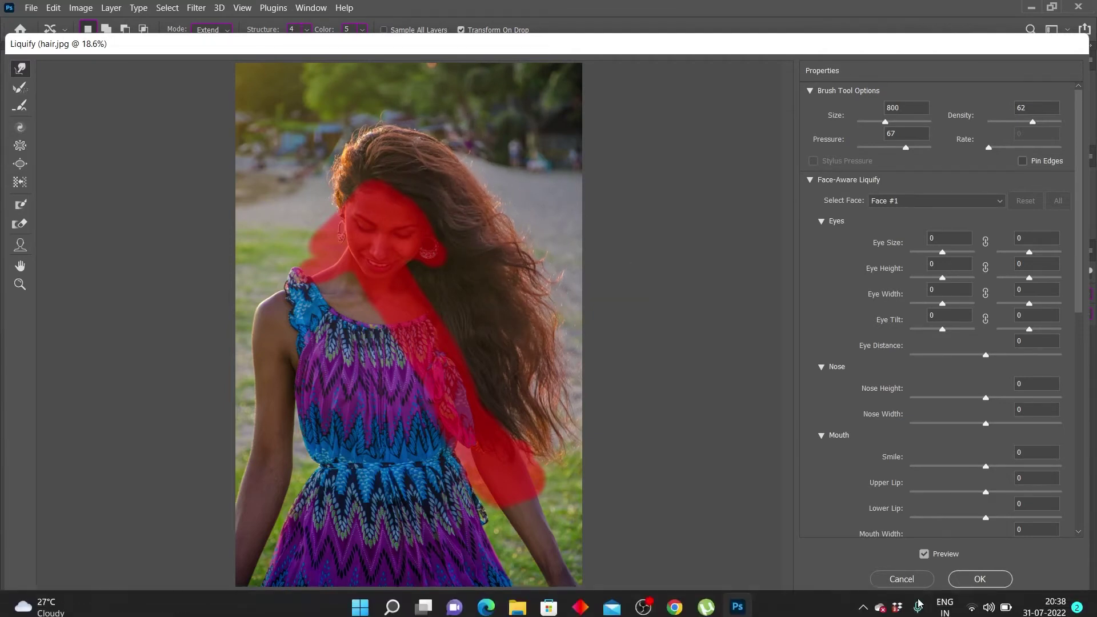
Step: Thaw the mask from the face and shoulder and apply the Liquify smart filter
click(20, 224)
mouse_move(453, 245)
mouse_down()
mouse_move(391, 176)
mouse_move(375, 340)
mouse_move(293, 295)
mouse_move(440, 293)
mouse_move(478, 404)
mouse_move(543, 514)
mouse_up()
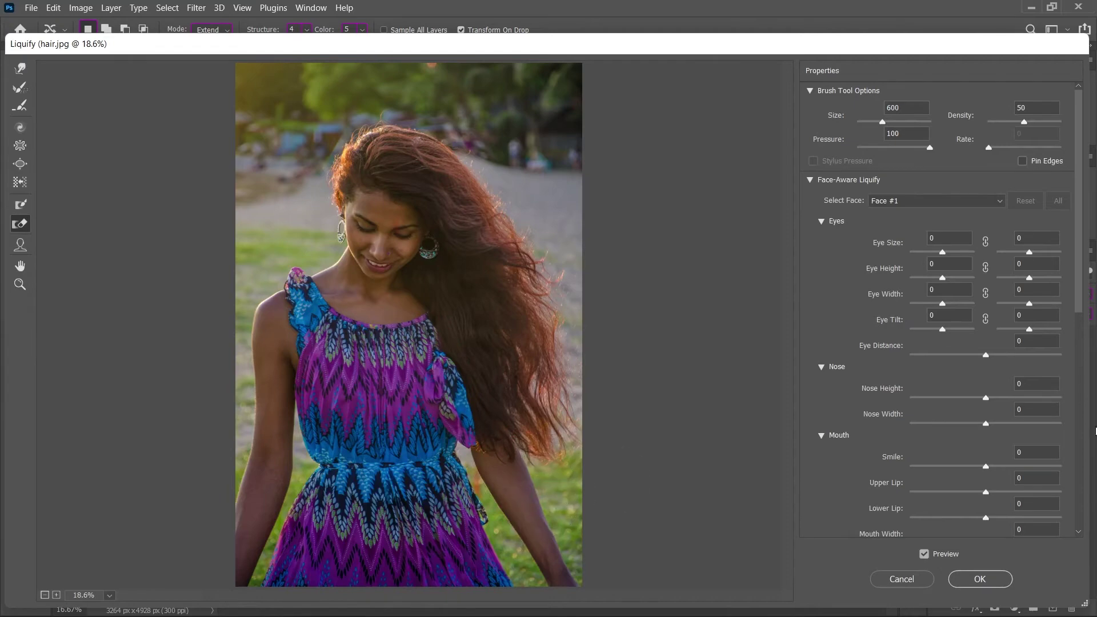
click(996, 582)
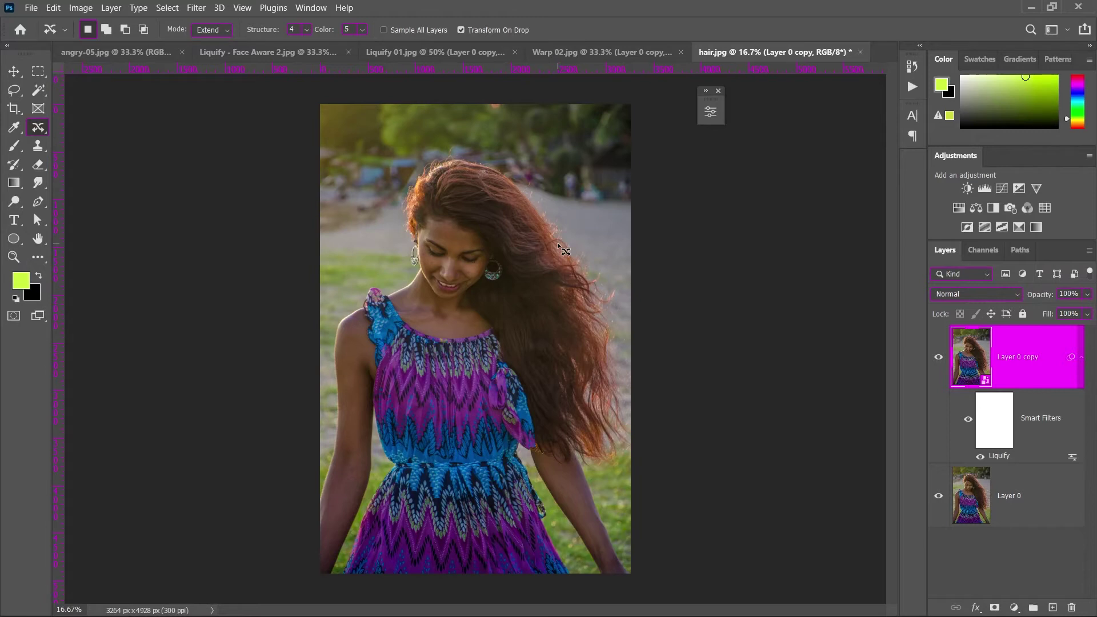
Step: Compare the liquified hair against the original, then bring angry-05.jpg to the front
click(939, 359)
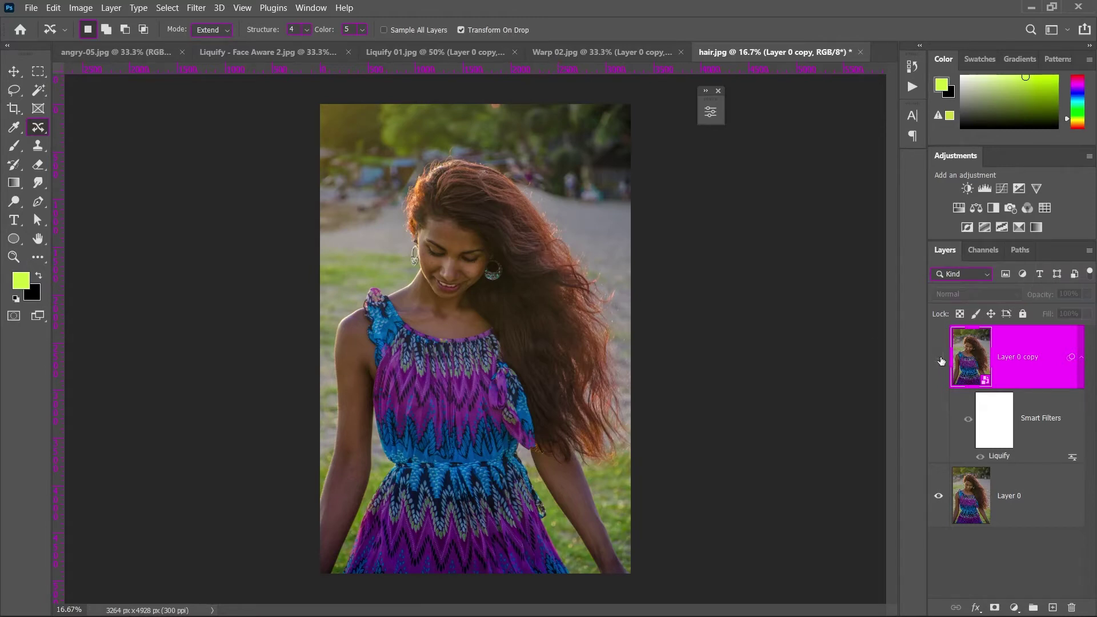
click(939, 359)
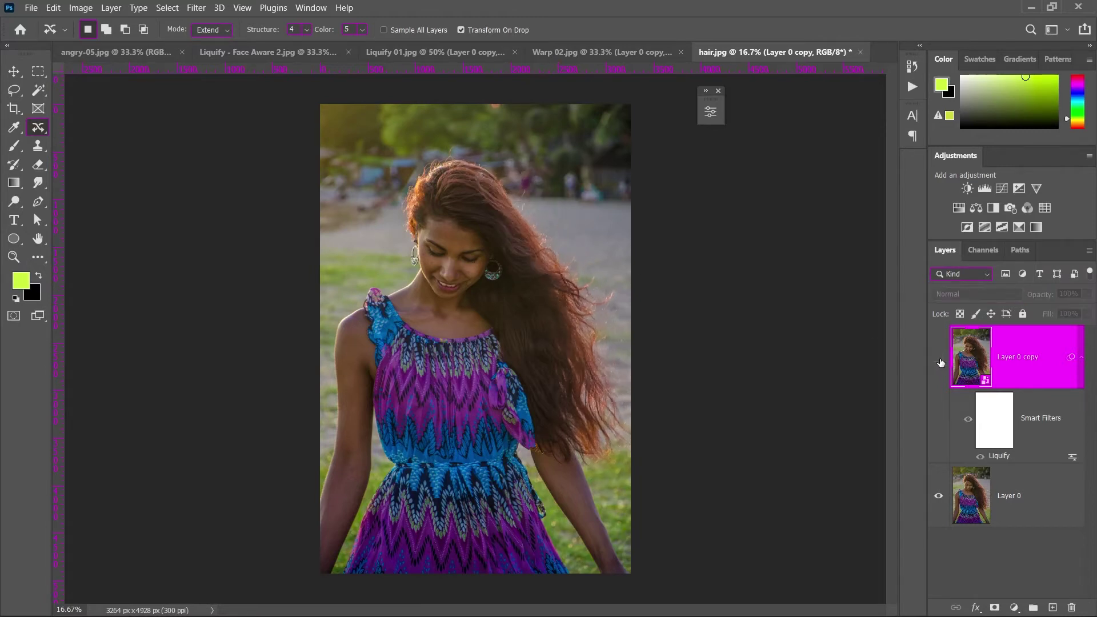
click(938, 359)
click(939, 359)
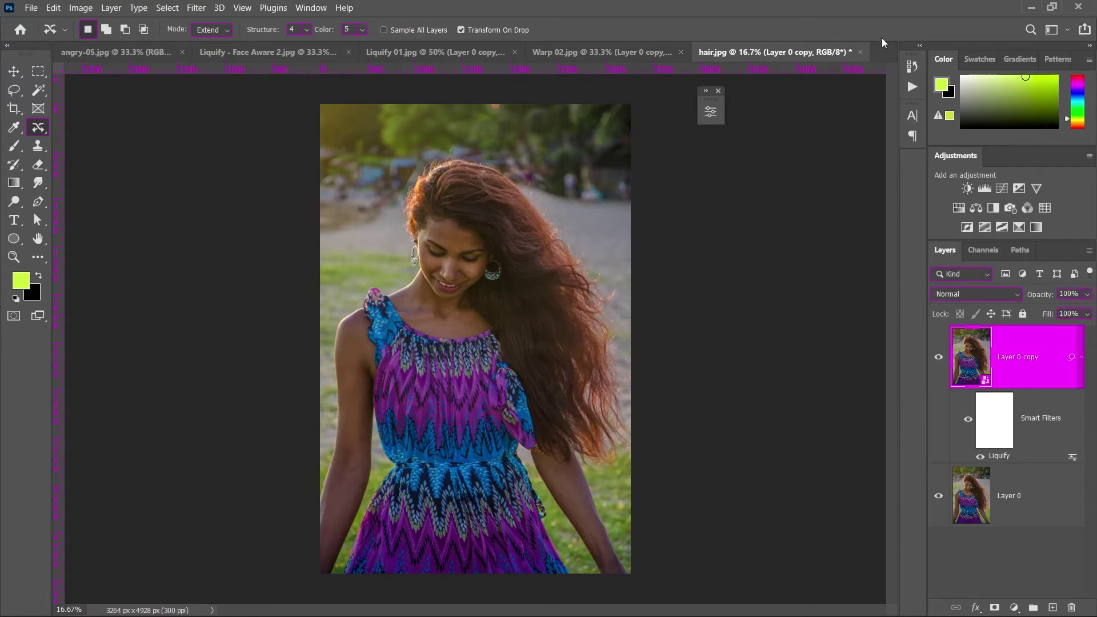
key(ctrl+shift+Tab)
key(ctrl+shift+Tab)
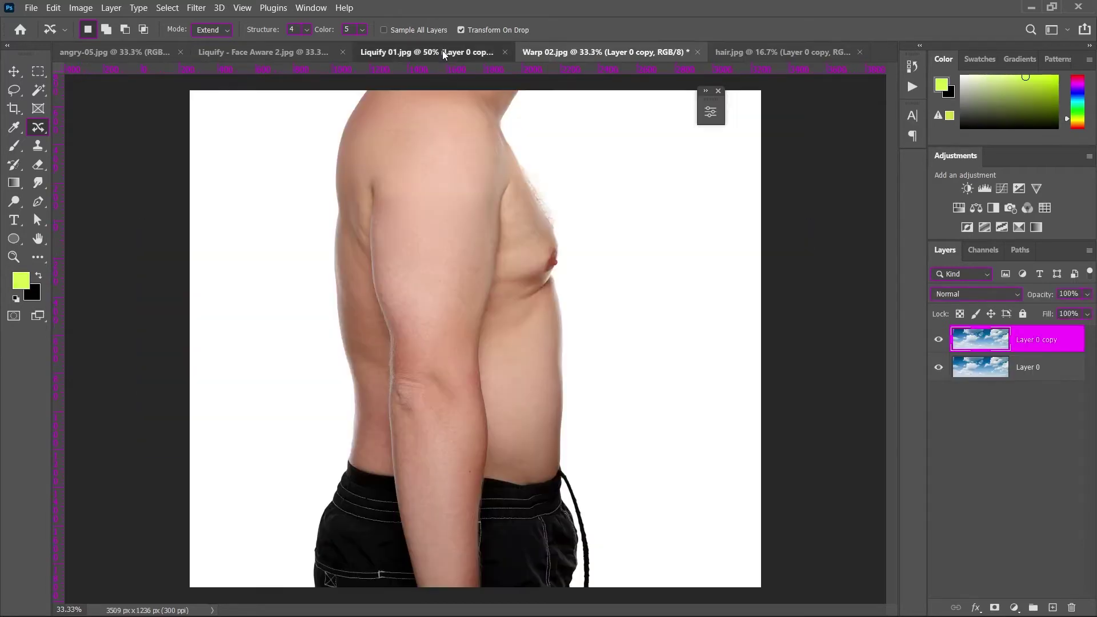
click(169, 51)
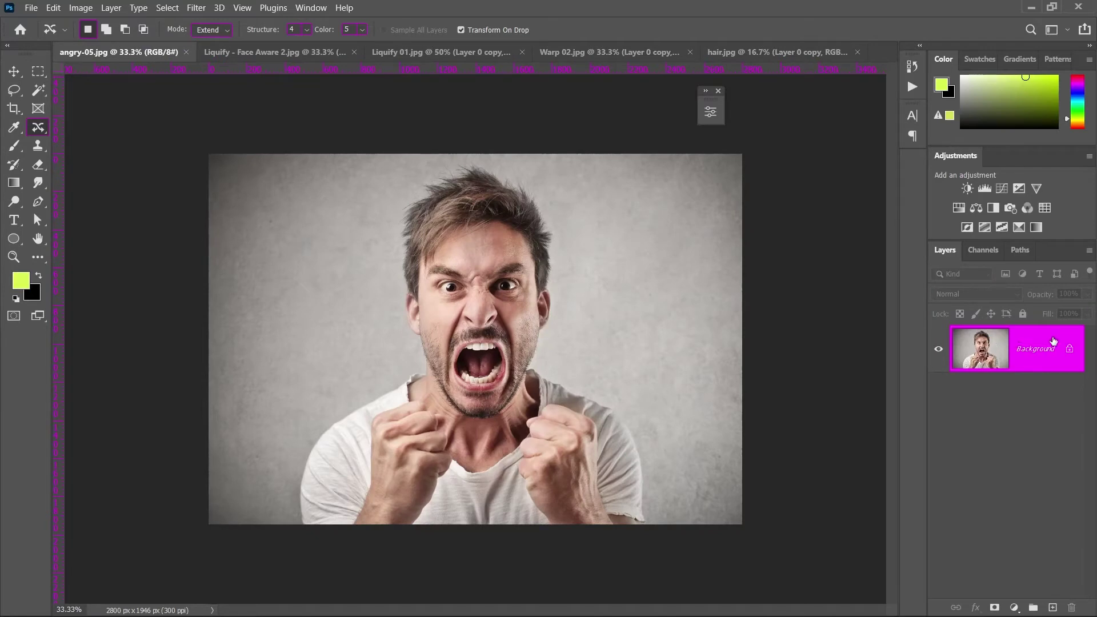
Step: Unlock the angry-05 photo layer, duplicate it as a Smart Object copy, and launch Liquify
click(1072, 349)
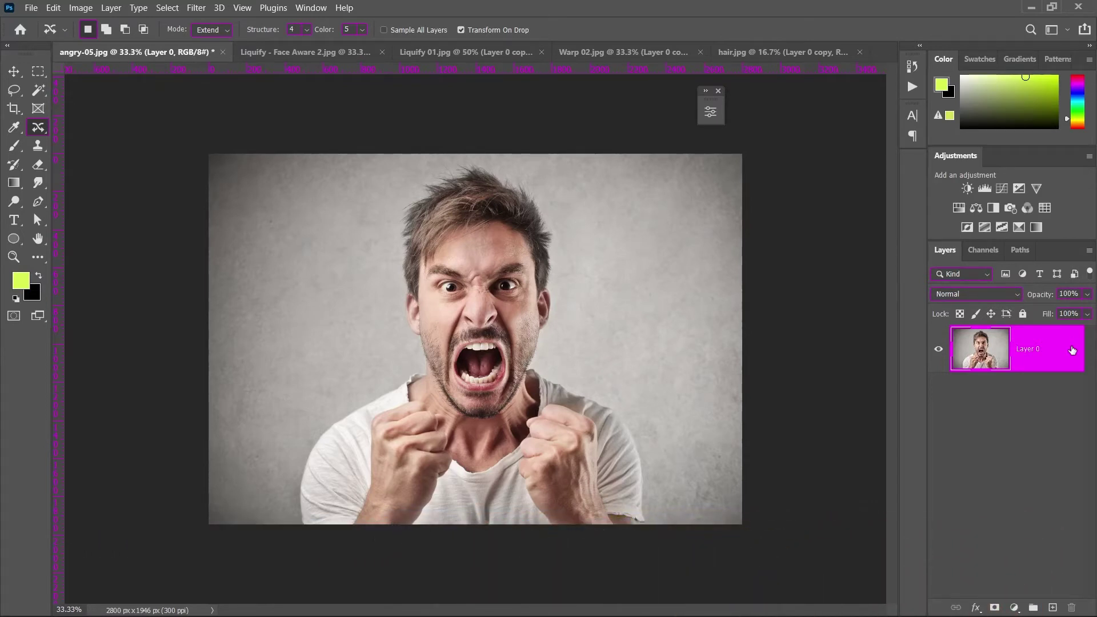
key(ctrl+j)
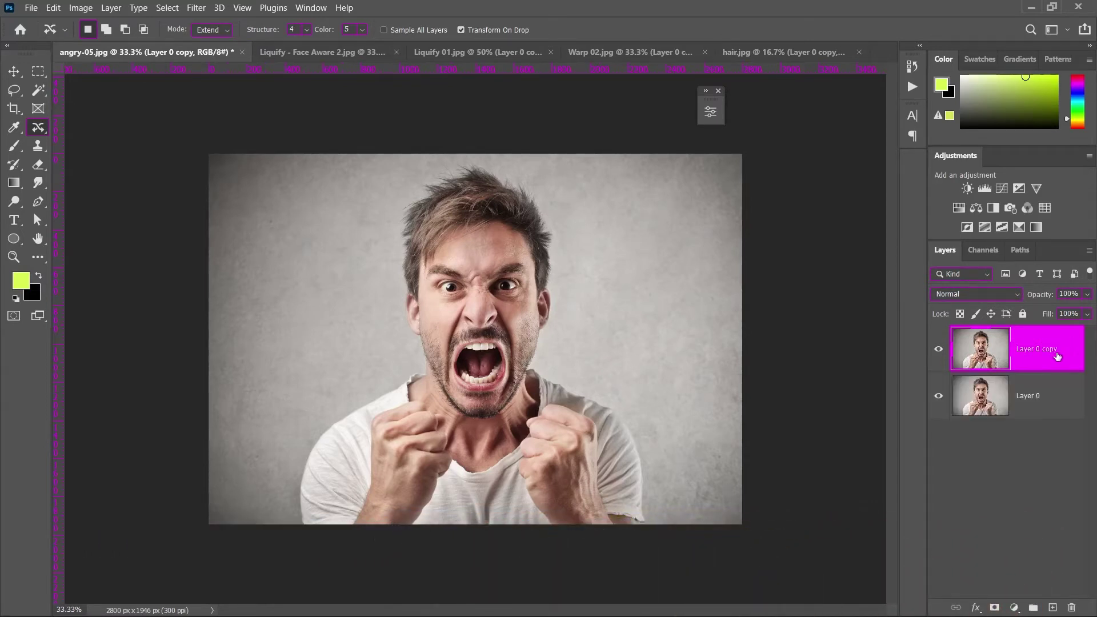
right_click(1058, 357)
click(947, 215)
click(196, 7)
click(229, 132)
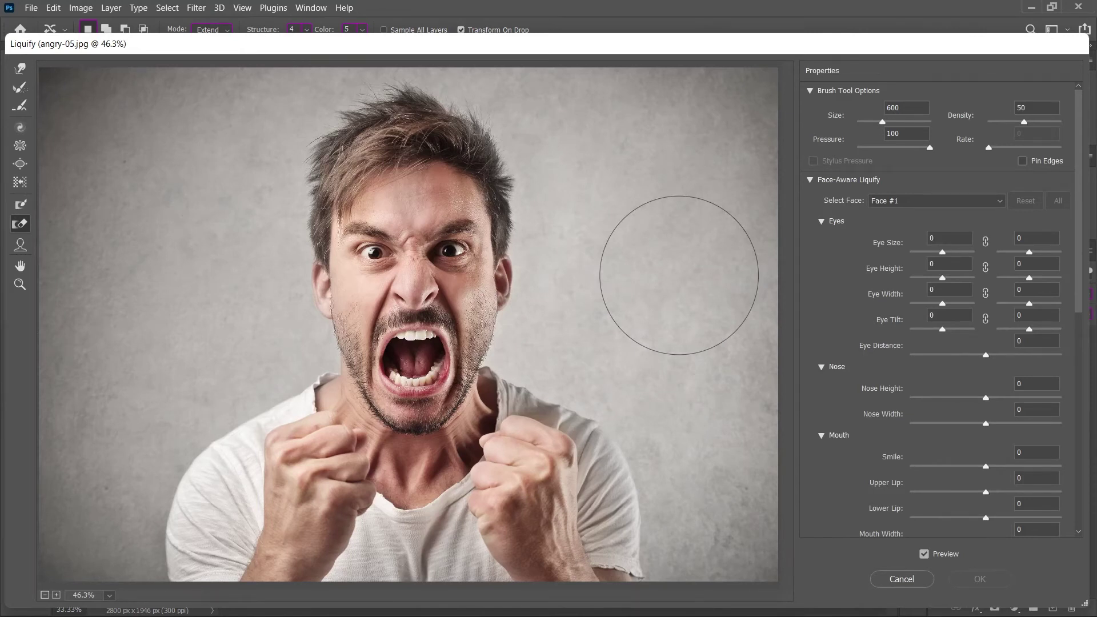
Step: Reshape the man's forehead, shorten his chin, widen his face and mouth, and tilt his eyes
click(21, 246)
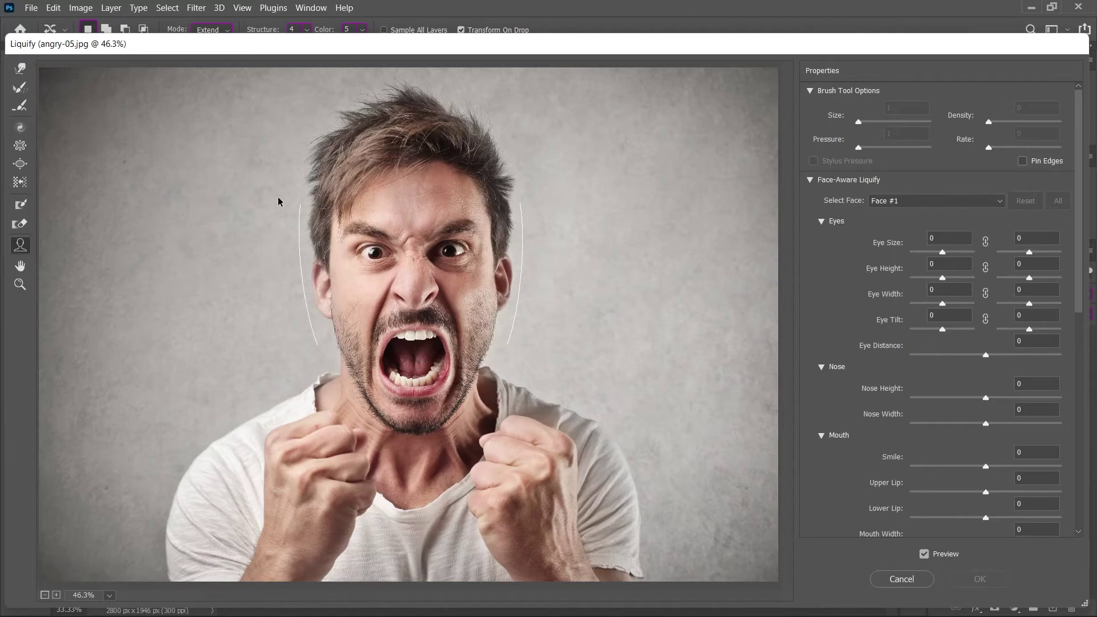
mouse_move(410, 161)
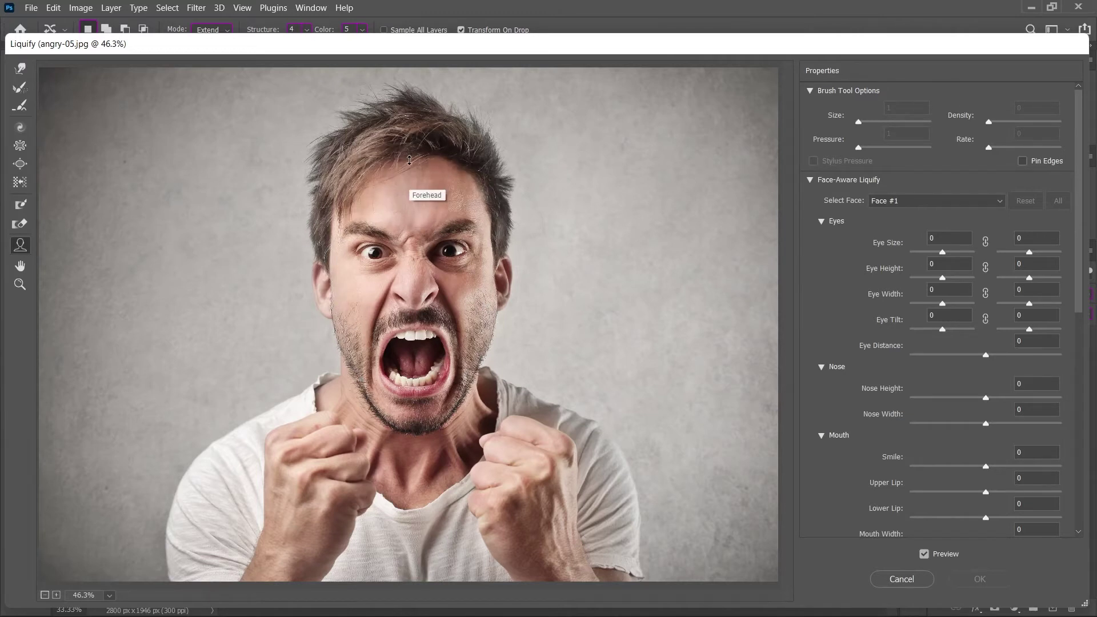
drag(409, 160, 406, 168)
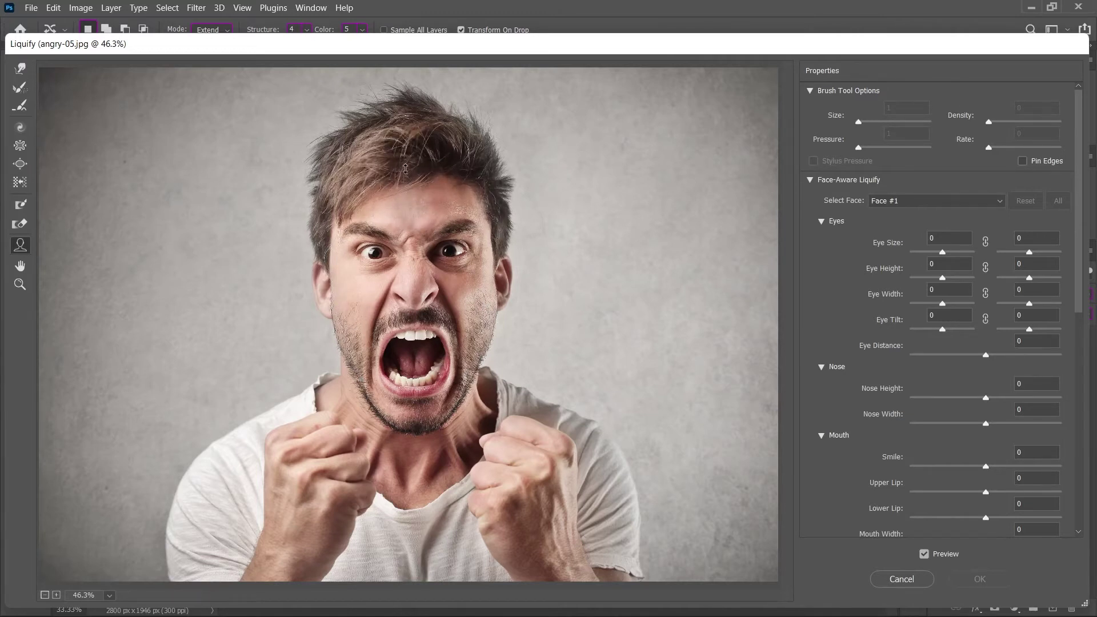
drag(405, 169, 409, 180)
mouse_move(339, 311)
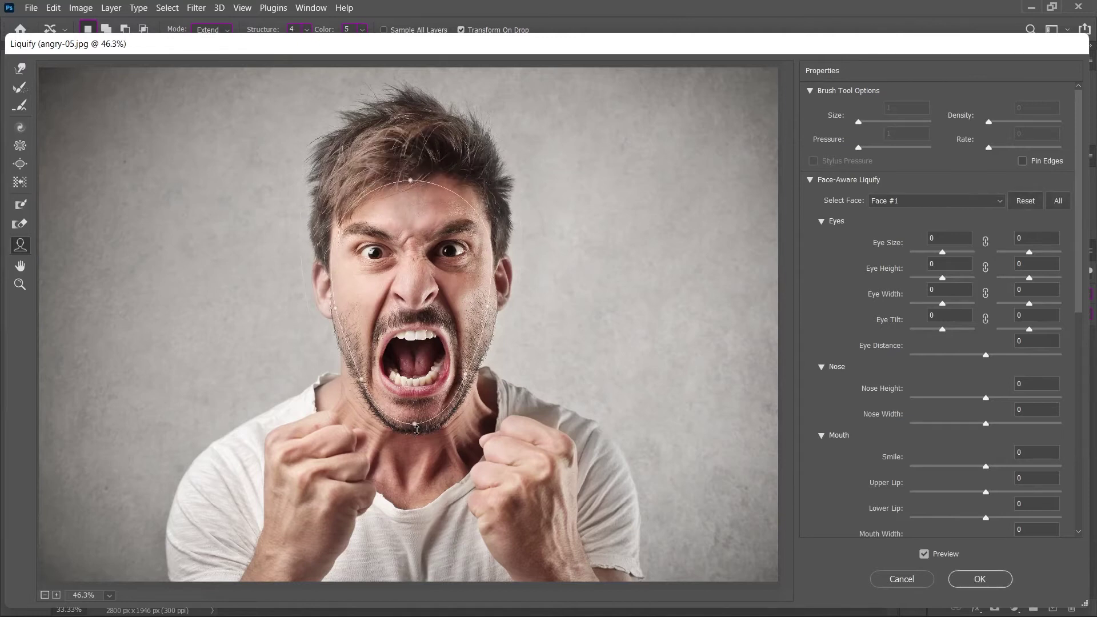
drag(415, 424, 417, 400)
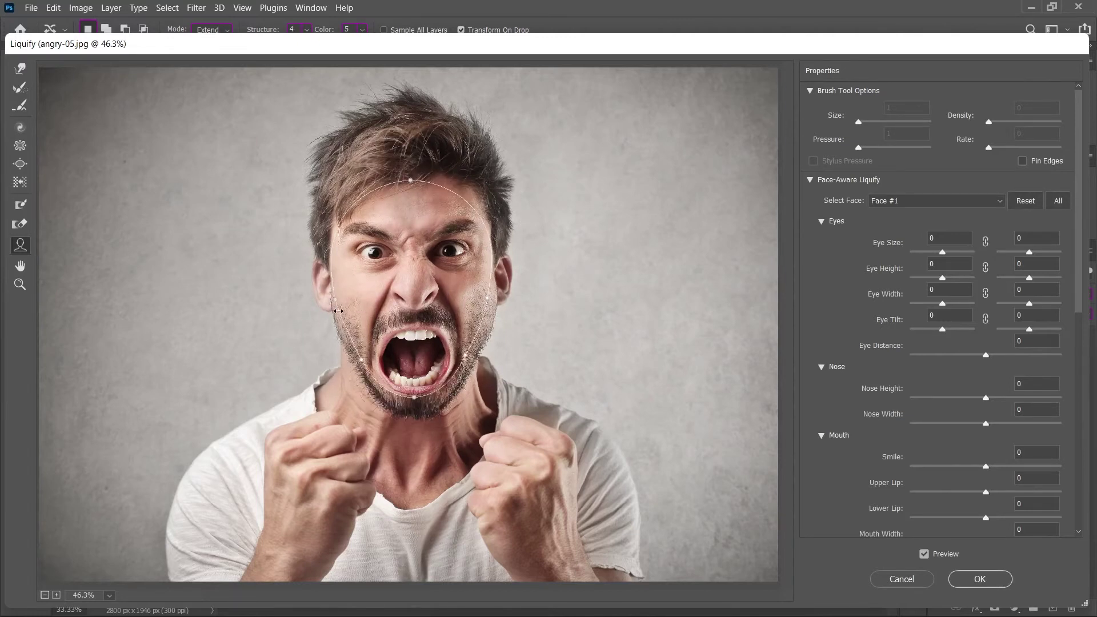
drag(336, 301, 303, 299)
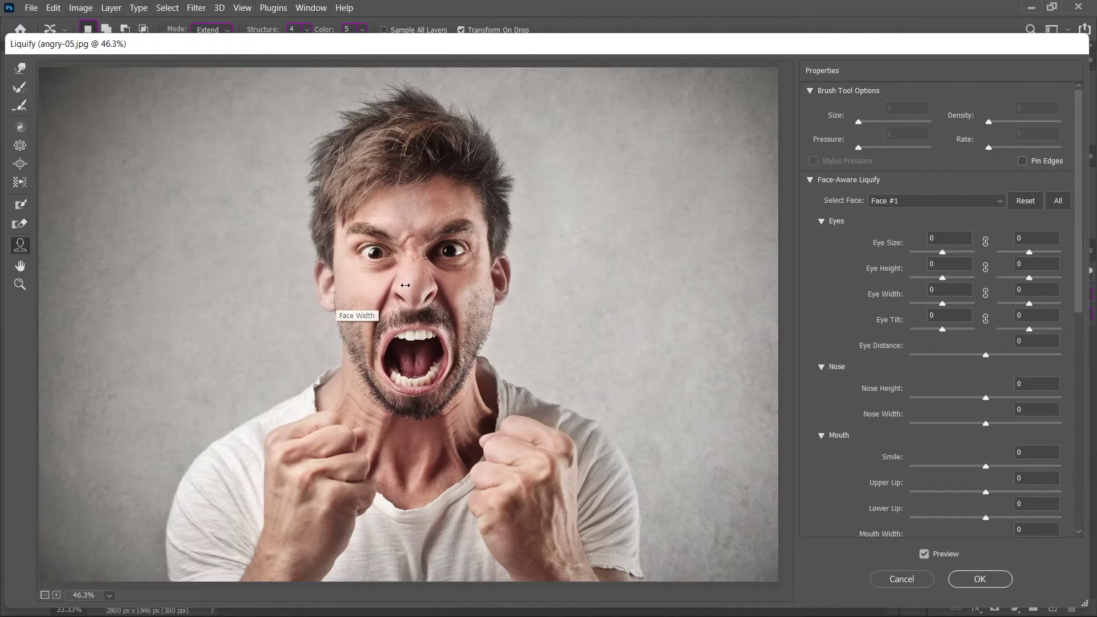
mouse_move(372, 252)
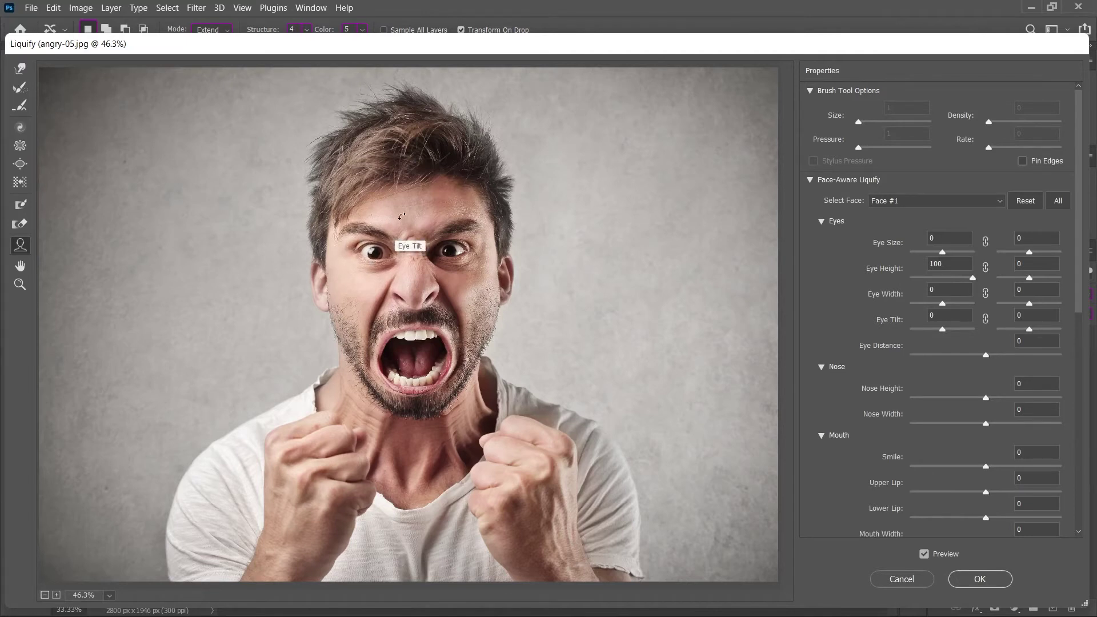
drag(402, 216, 418, 363)
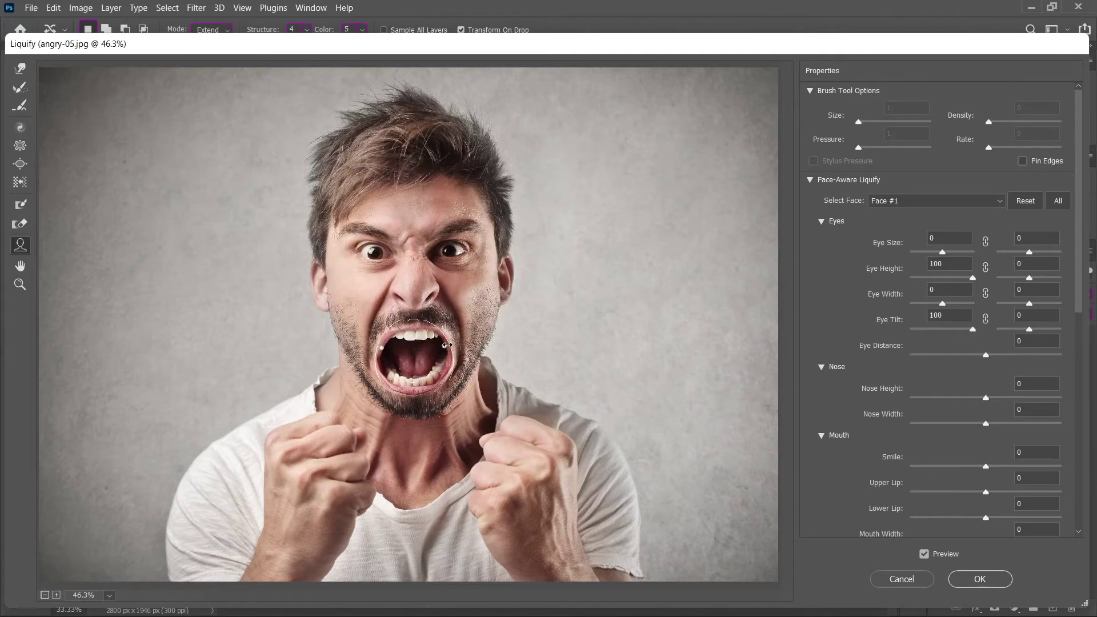
drag(519, 337, 522, 269)
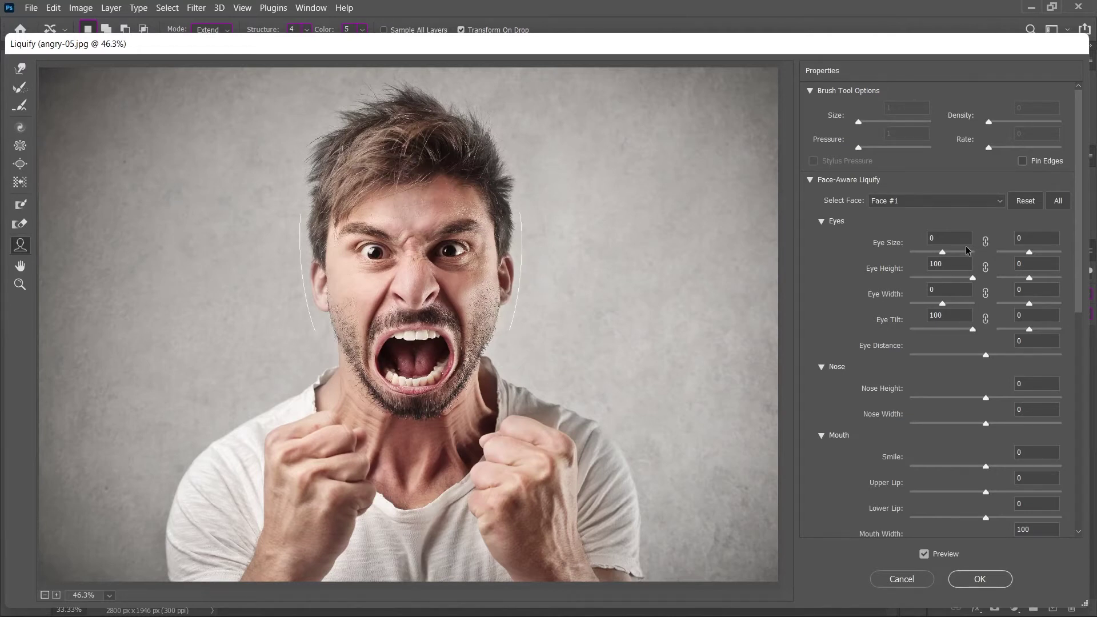
key(alt)
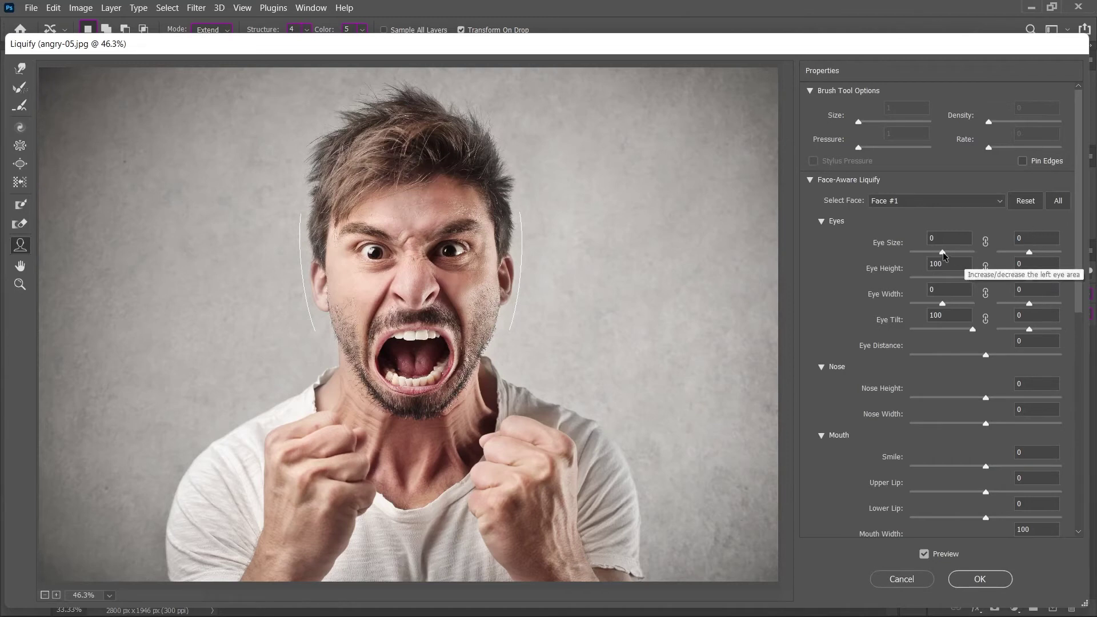
Step: Set the eye sliders: size 17 left and 40 right, height 66, width 49
drag(942, 252, 971, 252)
text(17)
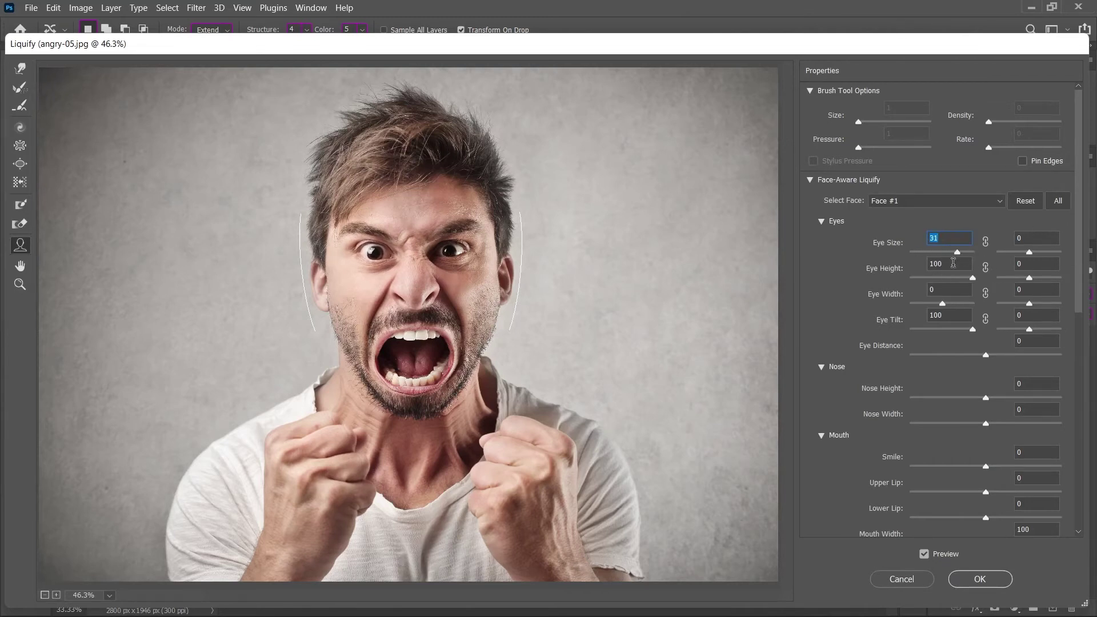
key(Return)
double_click(951, 264)
text(66)
key(Return)
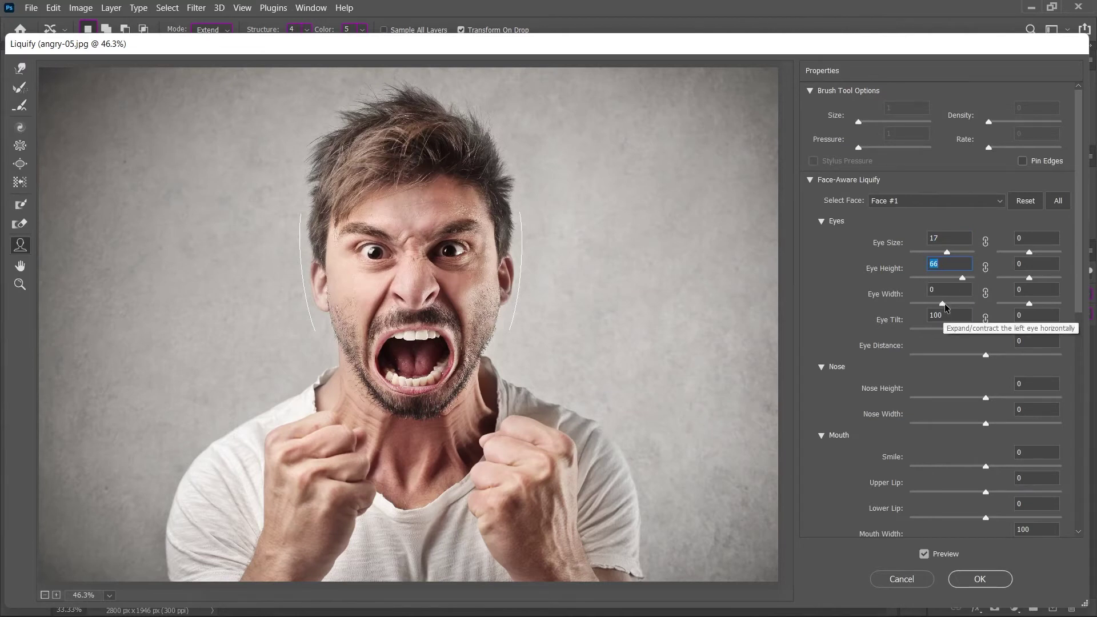
drag(944, 303, 975, 330)
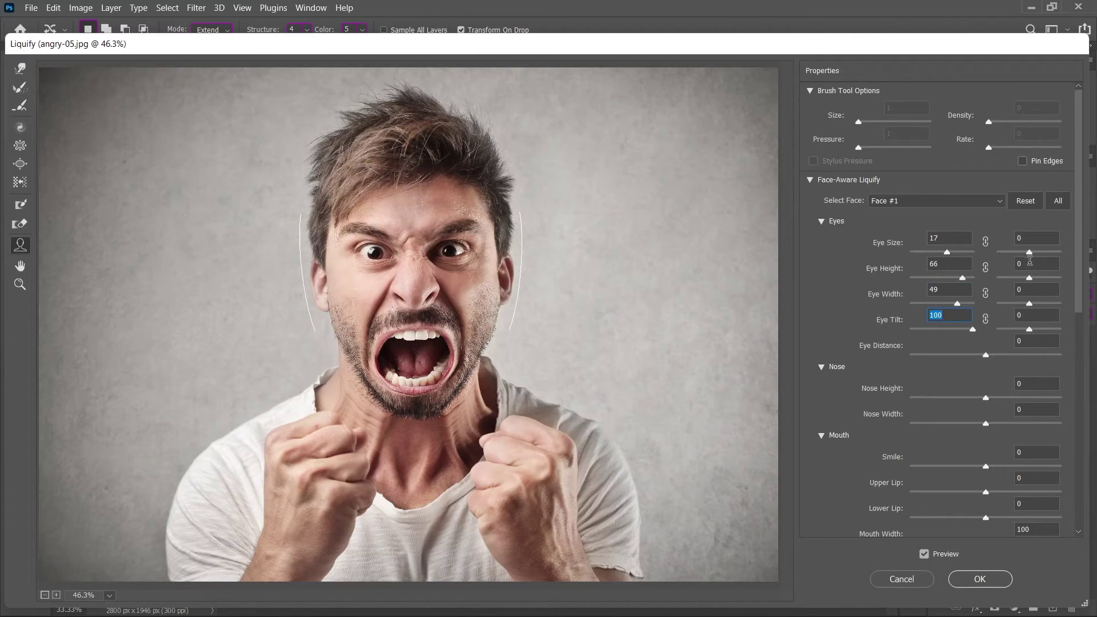
drag(1030, 252, 1046, 252)
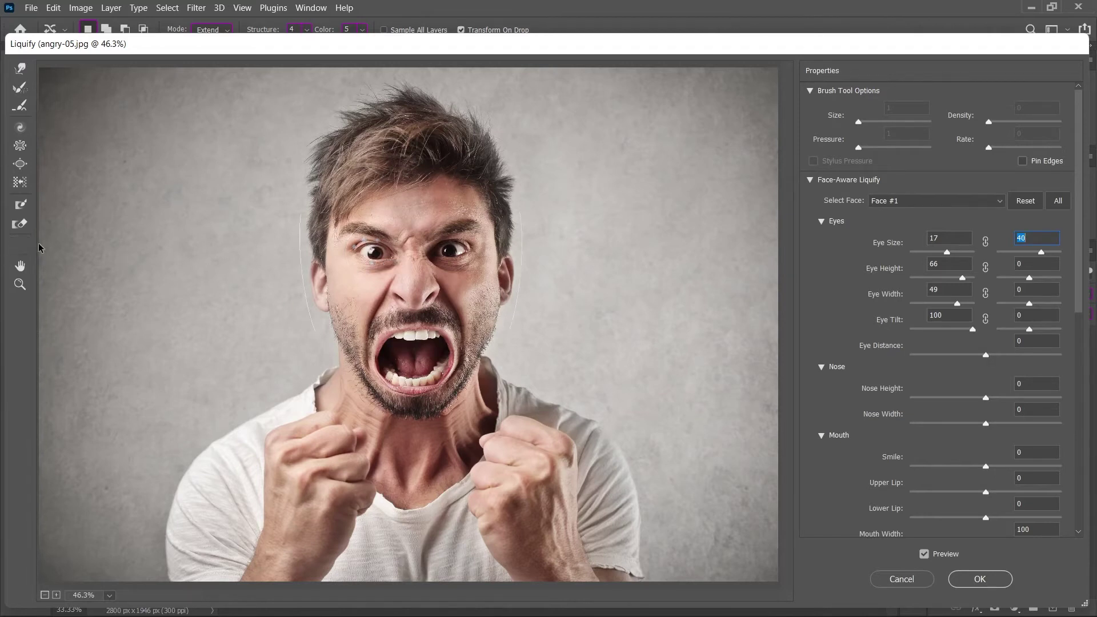
Step: Discard the face reshaping and restart Liquify on the smart layer
click(902, 579)
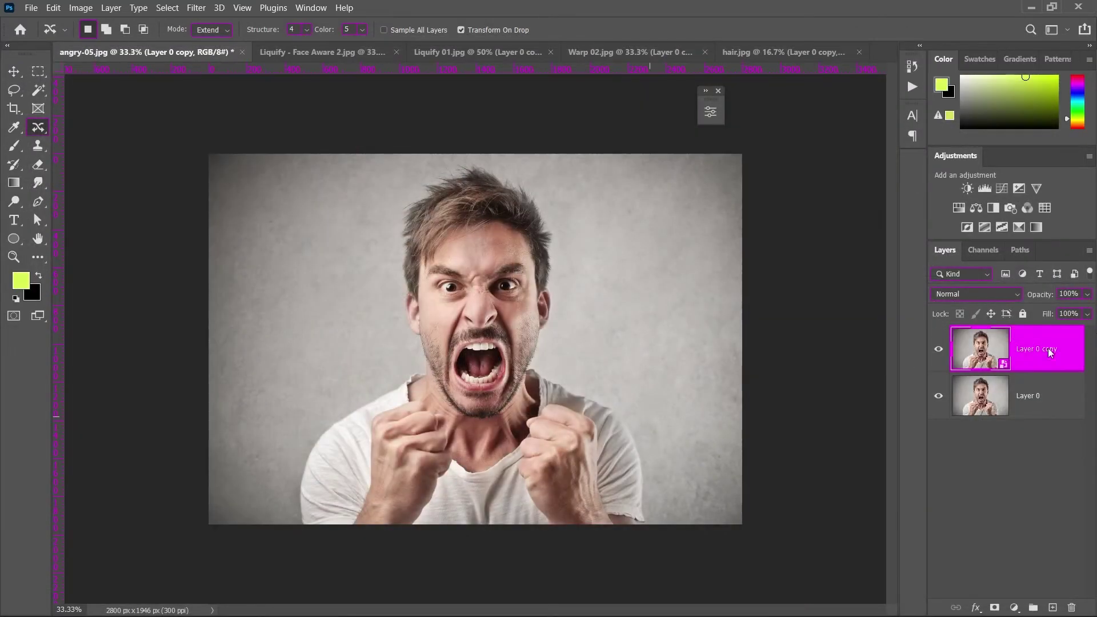
click(196, 8)
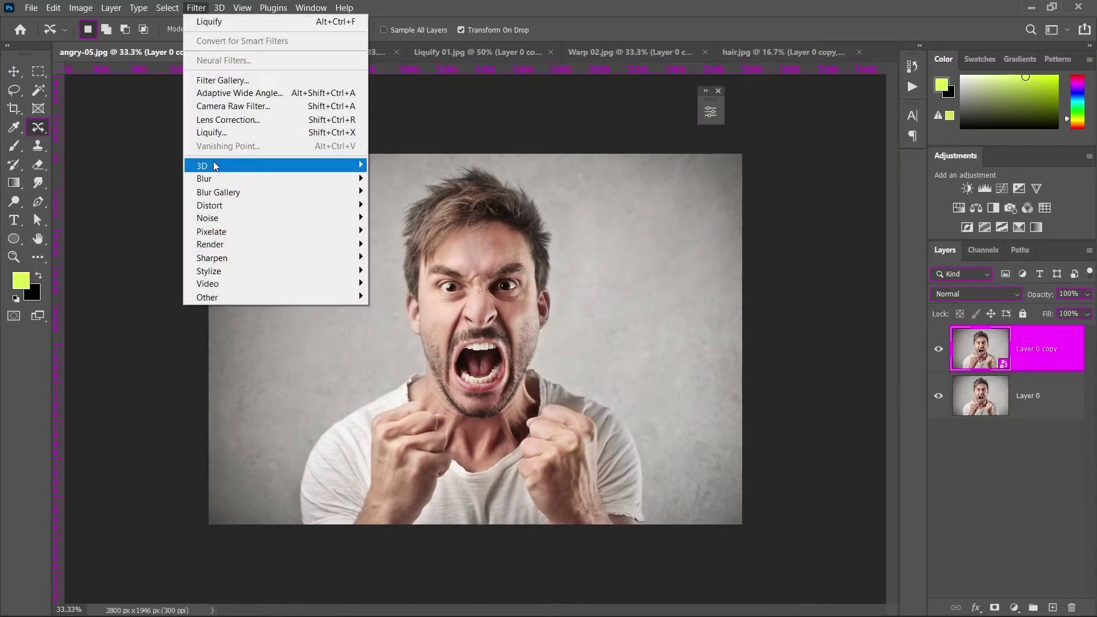
click(246, 132)
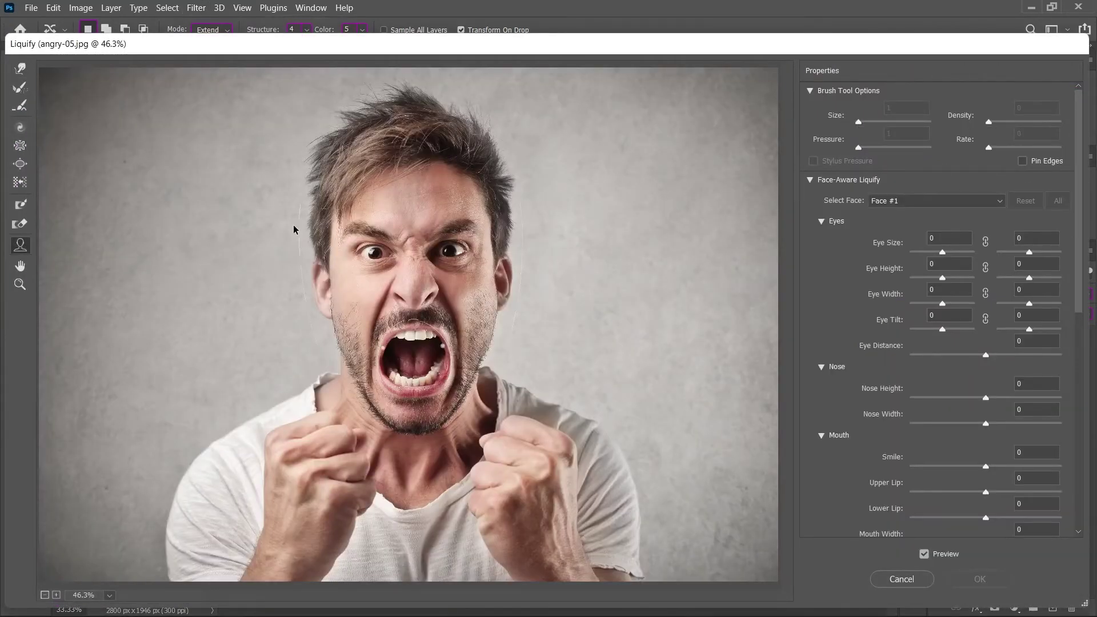
Step: Bloat both of the man's eyes with a size-150 Bloat brush
click(19, 167)
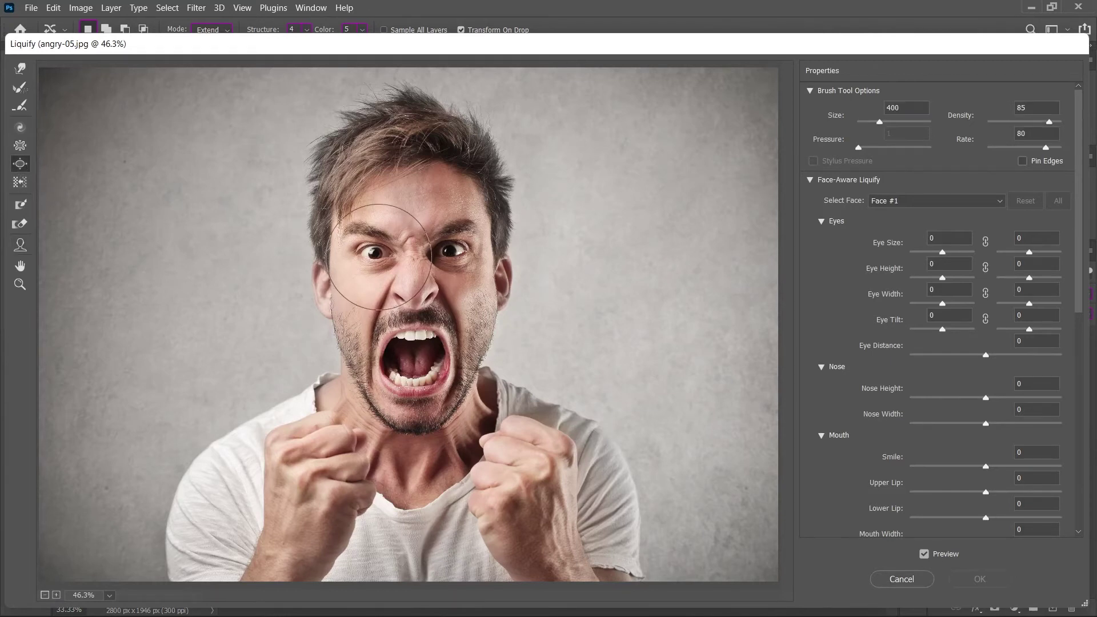
key(bracketleft)
key(bracketleft)
key(bracketleft)
key(bracketleft)
key(bracketleft)
key(bracketleft)
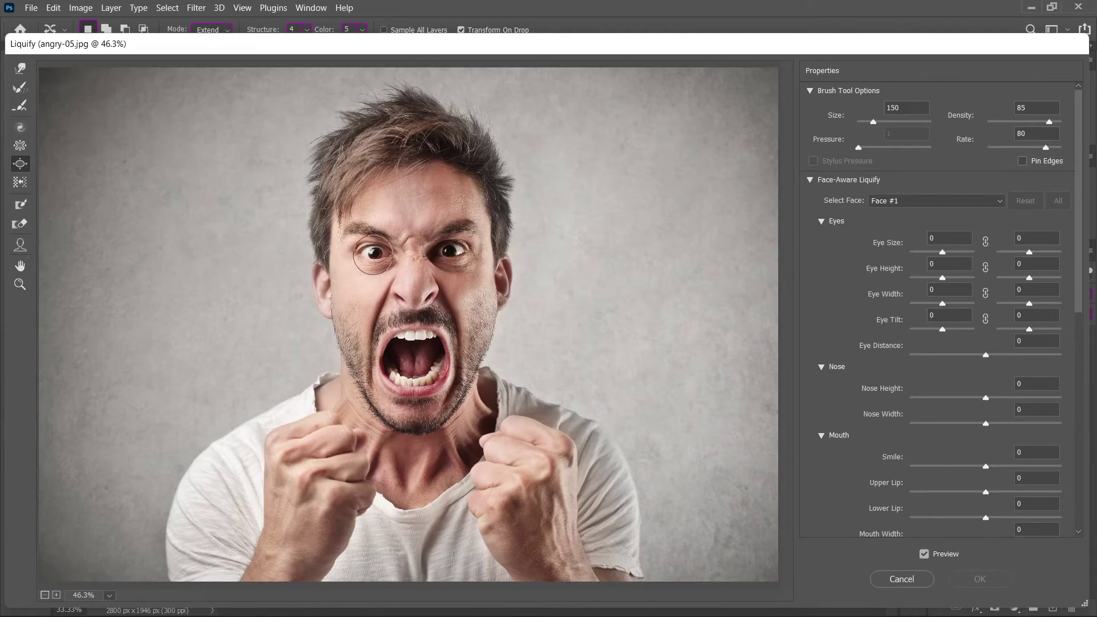
click(372, 254)
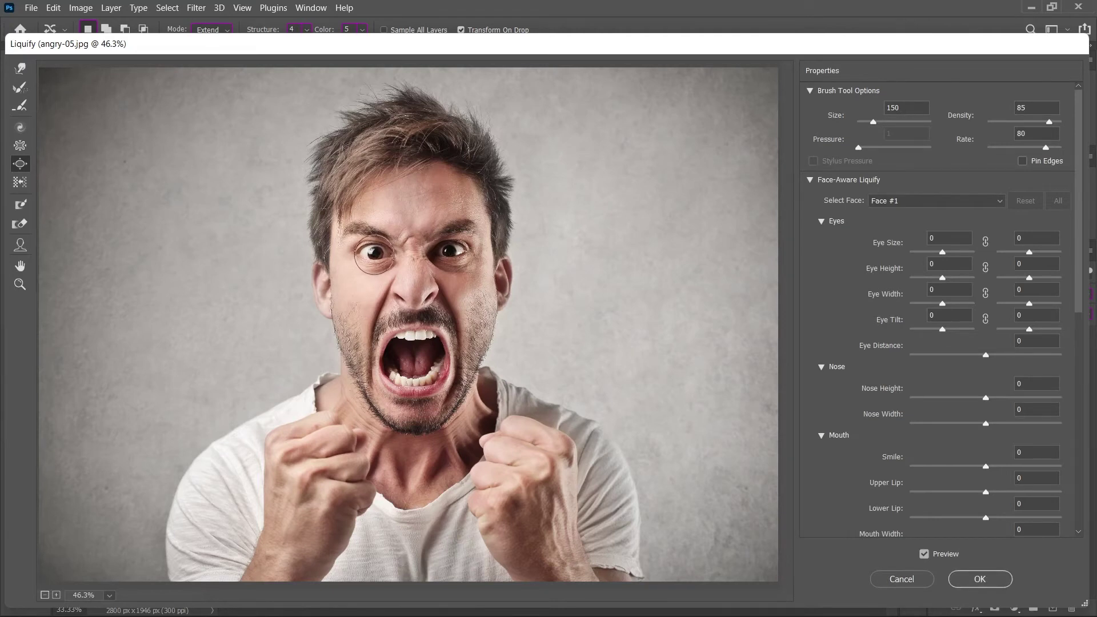
click(450, 252)
key(bracketright)
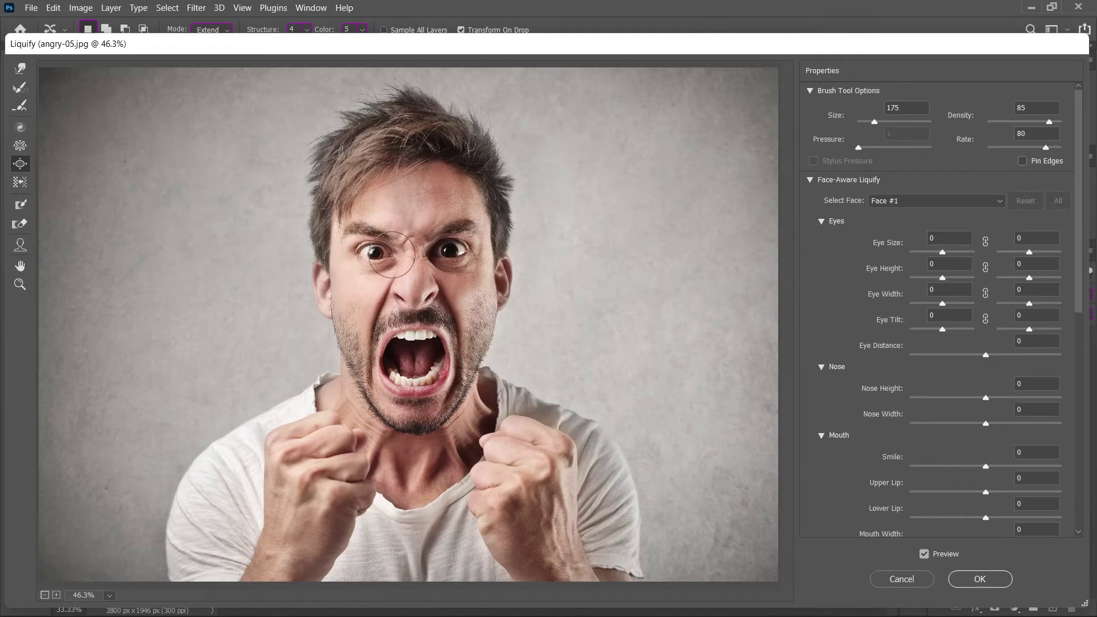
key(bracketright)
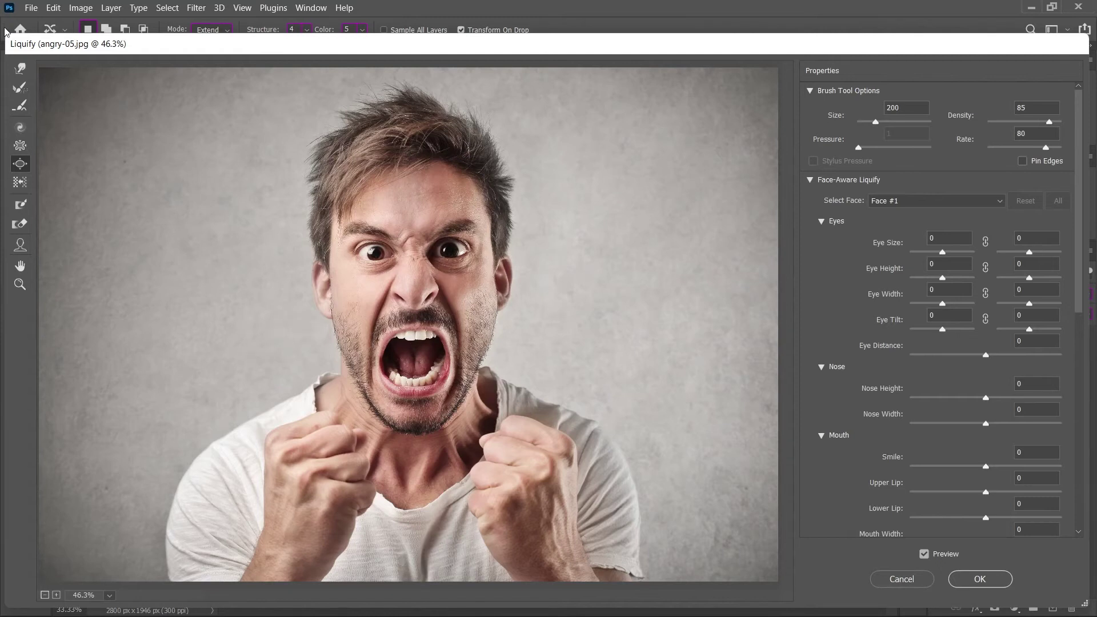
click(20, 68)
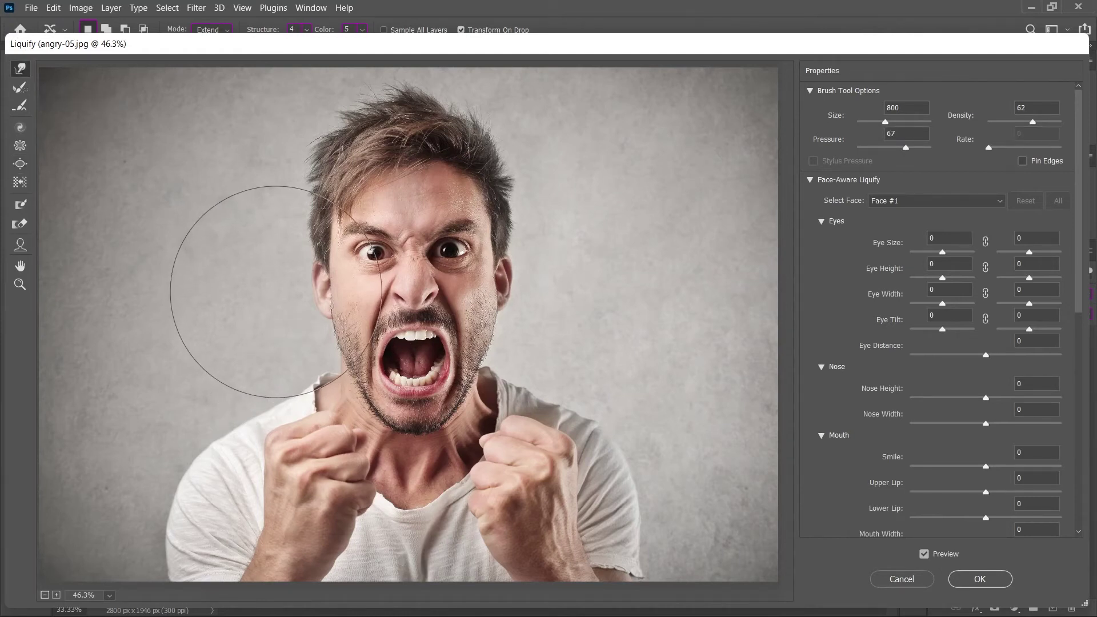
Step: Push both ears outward with a size-250 Forward Warp brush
key(bracketleft)
key(bracketleft)
key(bracketleft)
key(bracketleft)
key(bracketleft)
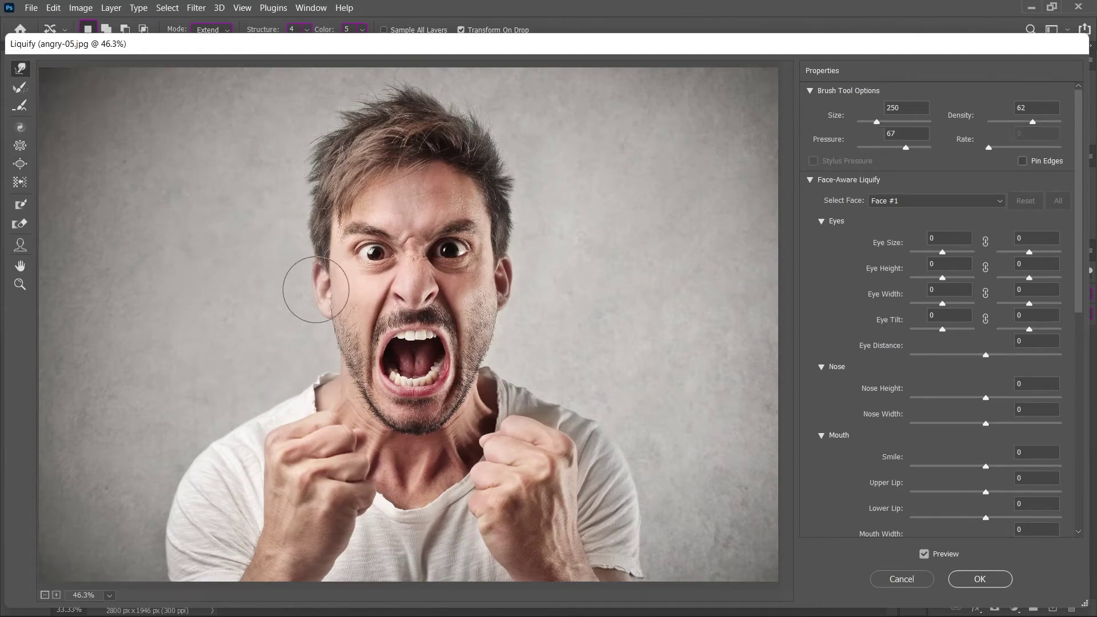
mouse_move(319, 299)
mouse_down()
mouse_move(306, 298)
mouse_move(306, 322)
mouse_move(306, 307)
mouse_up()
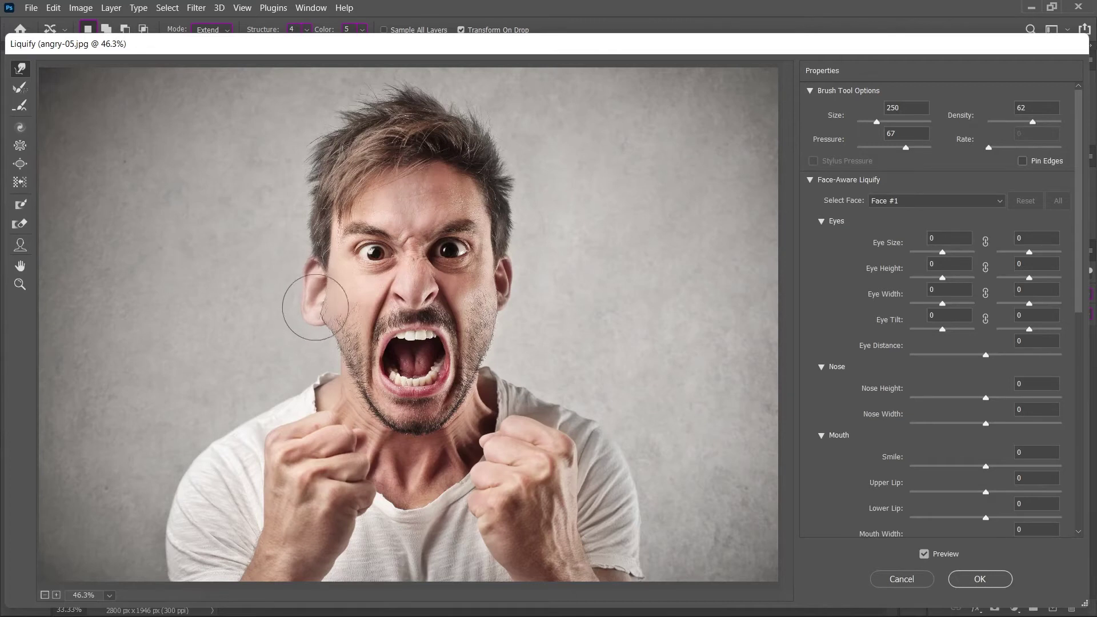
mouse_move(516, 272)
mouse_down()
mouse_move(516, 255)
mouse_move(527, 306)
mouse_move(514, 257)
mouse_up()
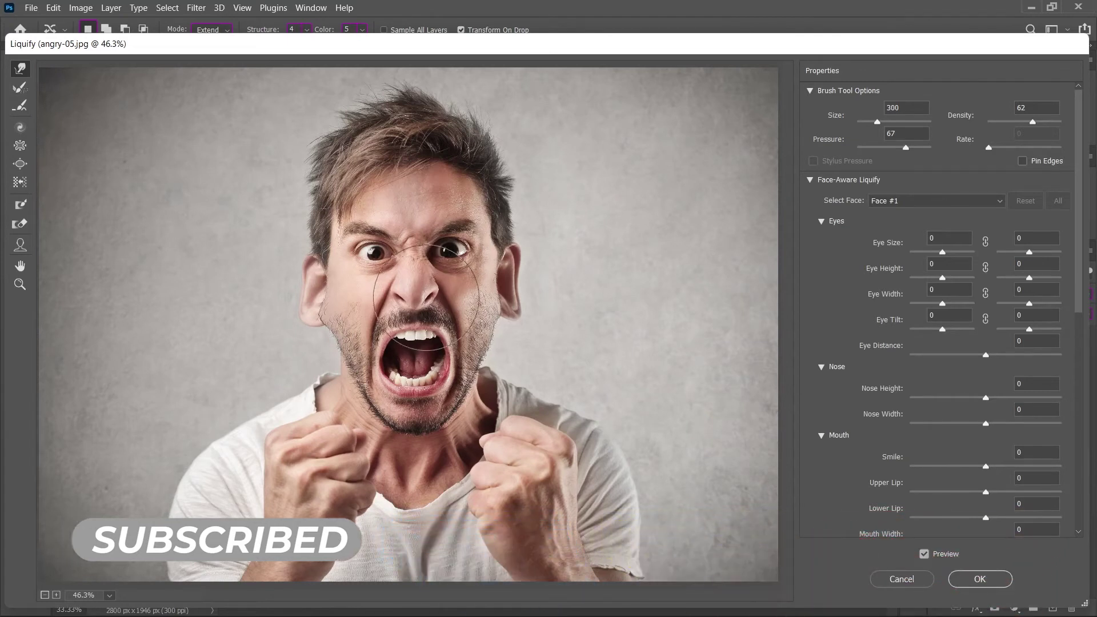
key(bracketright)
key(bracketright)
key(bracketright)
key(bracketright)
key(bracketright)
key(bracketright)
key(bracketright)
key(bracketright)
key(bracketright)
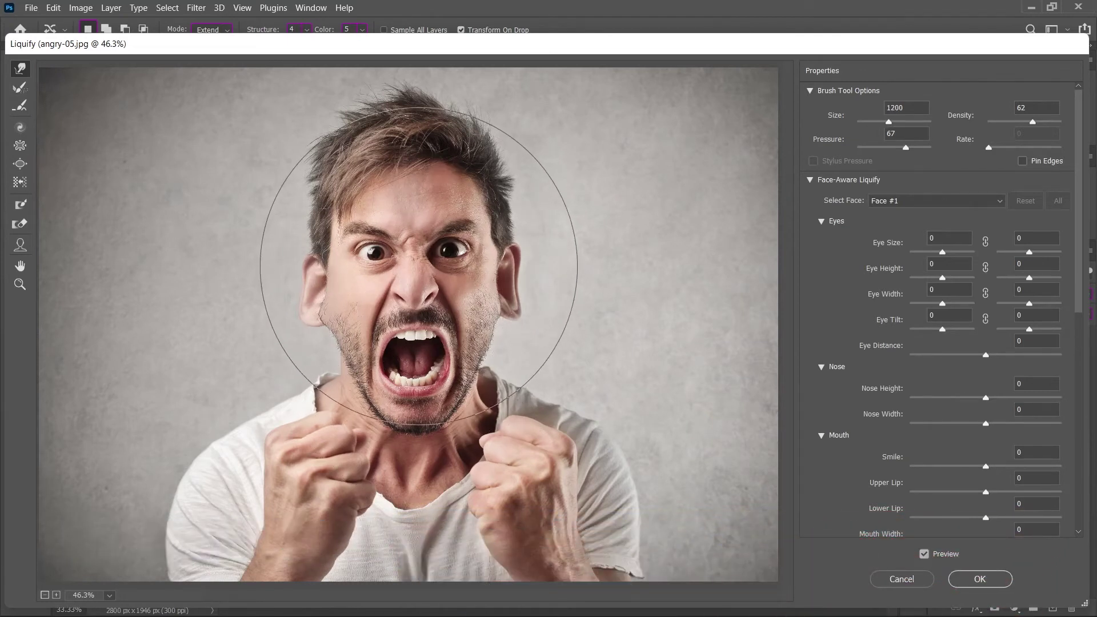
key(bracketright)
key(bracketright)
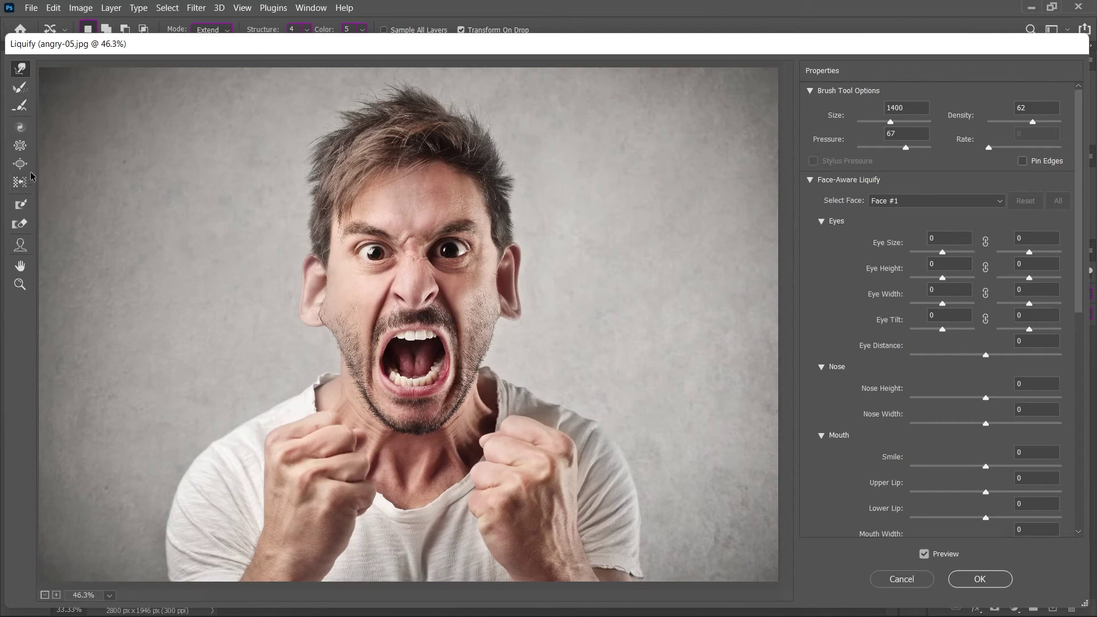
Step: Bloat the whole face with a size-1400 Bloat brush and apply Liquify
click(20, 164)
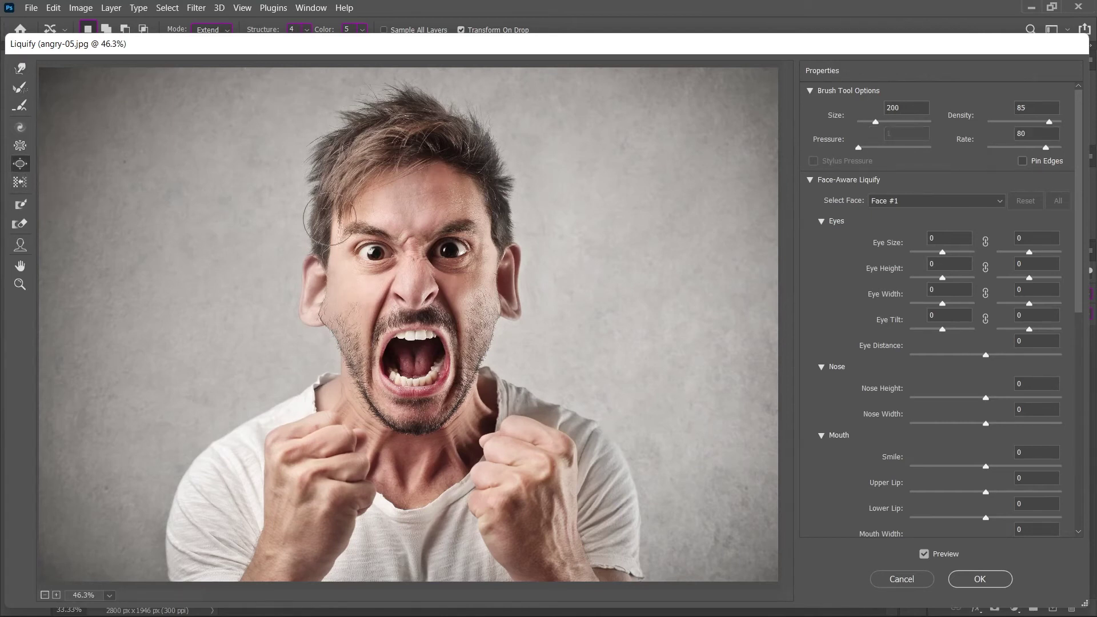
key(bracketright)
key(bracketright)
key(bracketright)
key(bracketright)
key(bracketright)
key(bracketright)
key(bracketright)
key(bracketright)
key(bracketright)
key(bracketright)
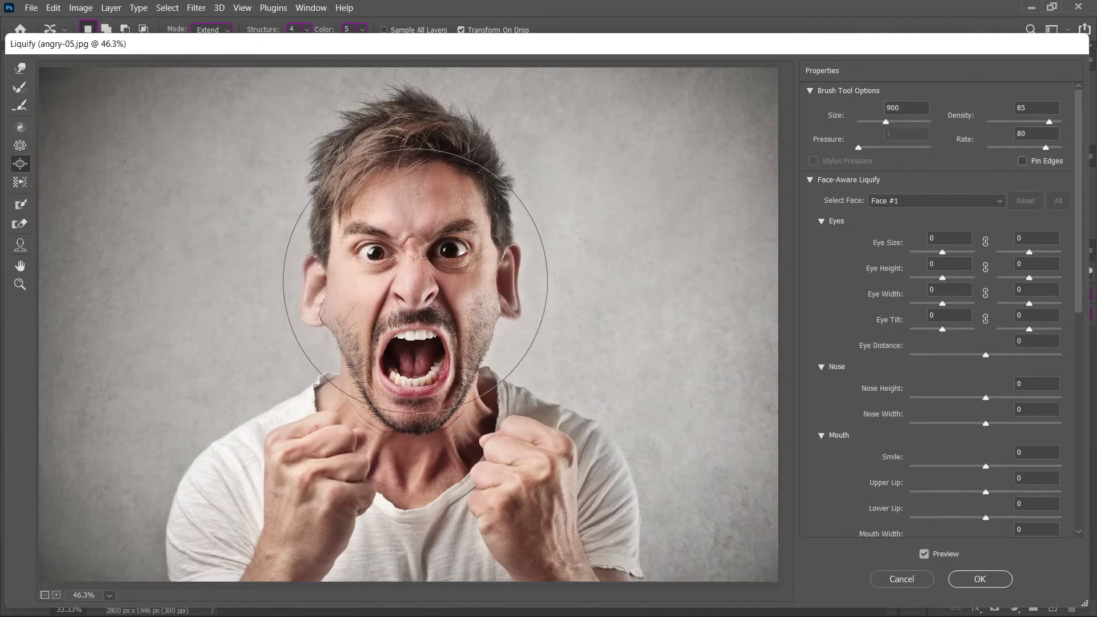
key(bracketright)
key(bracketright)
key(bracketright)
key(bracketright)
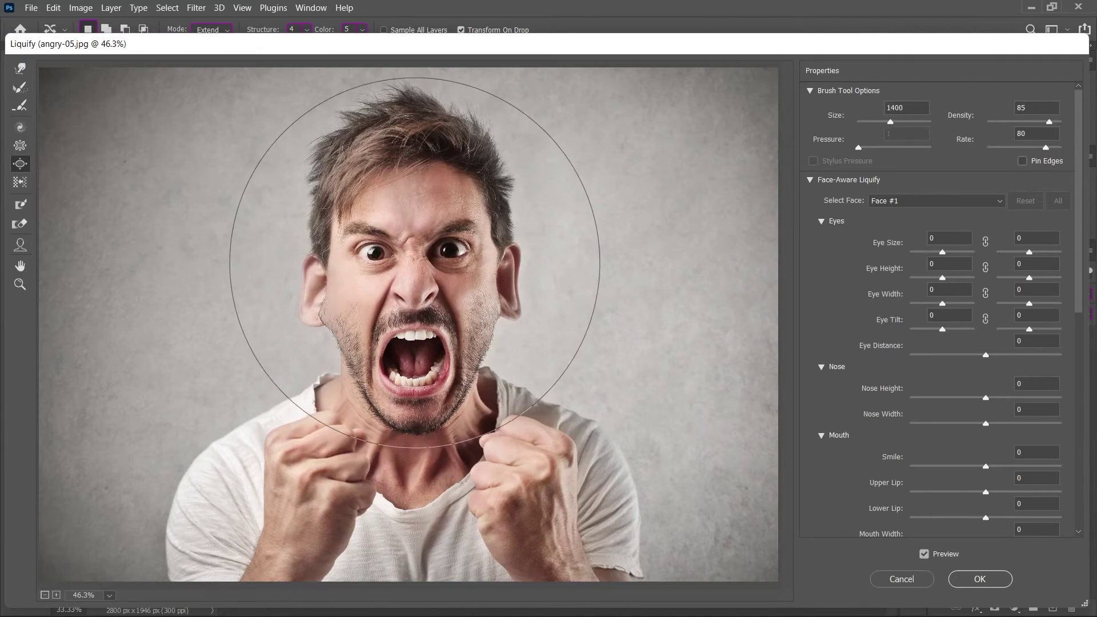
click(412, 263)
drag(412, 264, 426, 260)
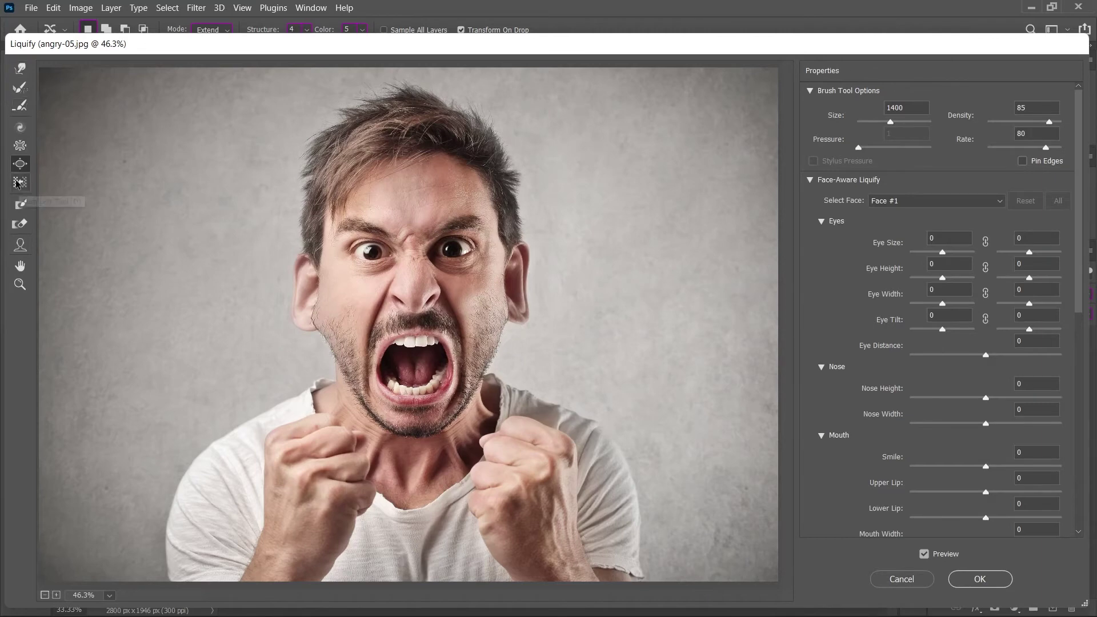
click(969, 582)
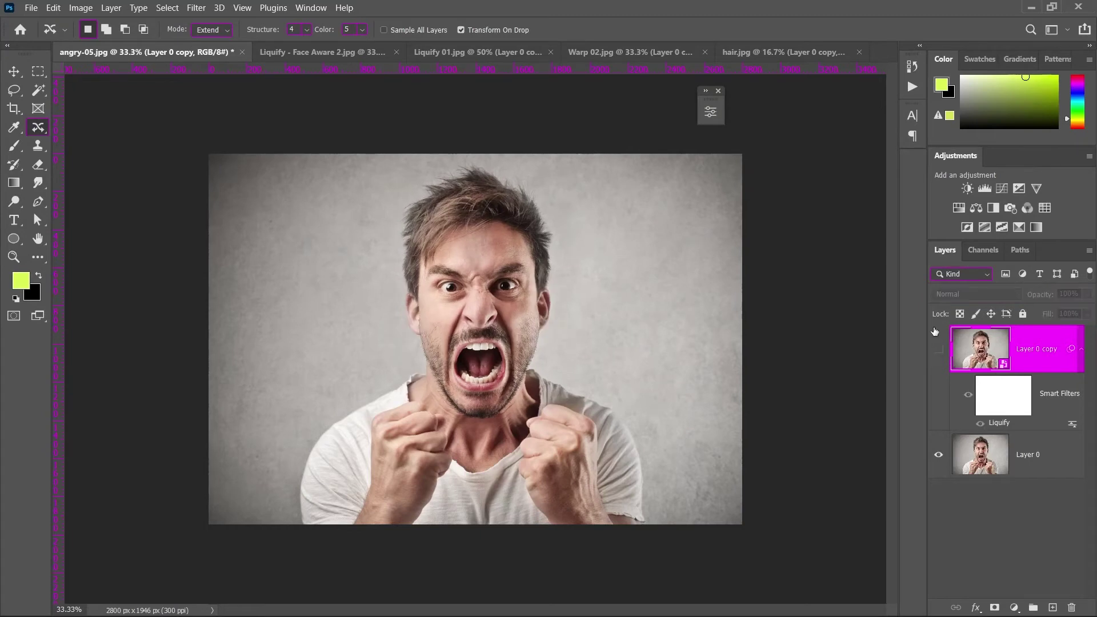
Step: In the chefs photo, unlock and duplicate the layer as a Smart Object, then open Liquify
click(368, 56)
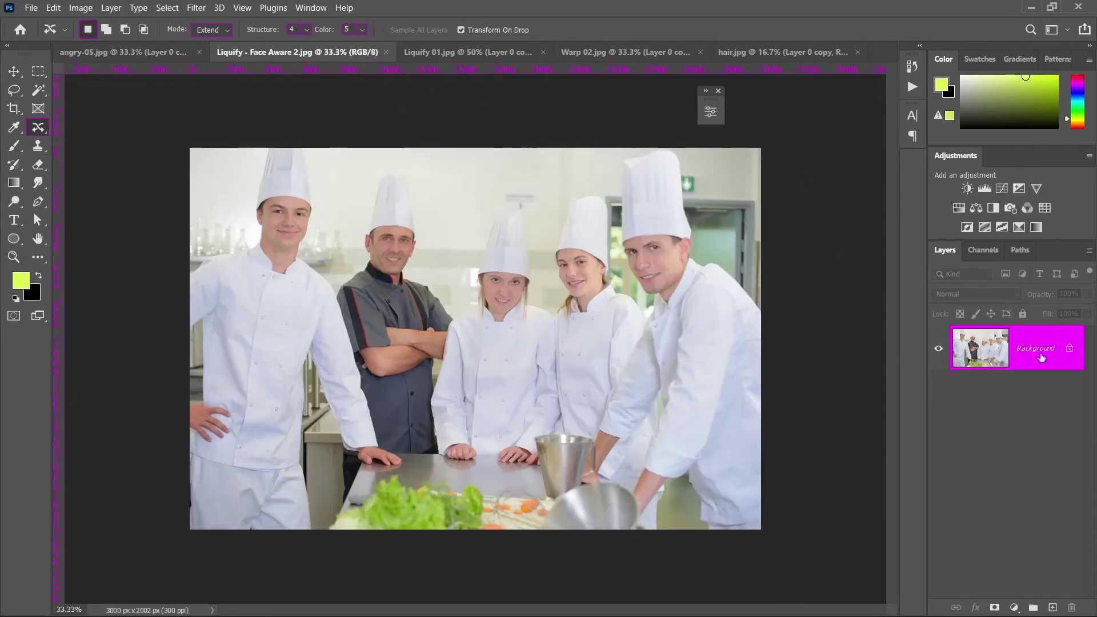
click(1069, 346)
key(ctrl+j)
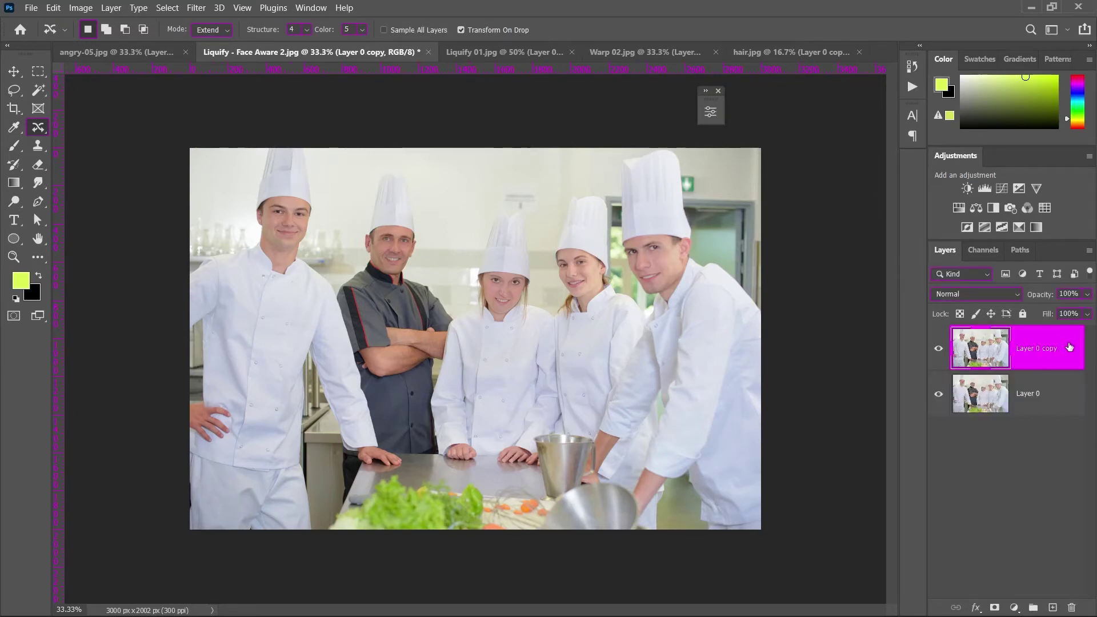
right_click(1056, 347)
click(983, 218)
click(196, 8)
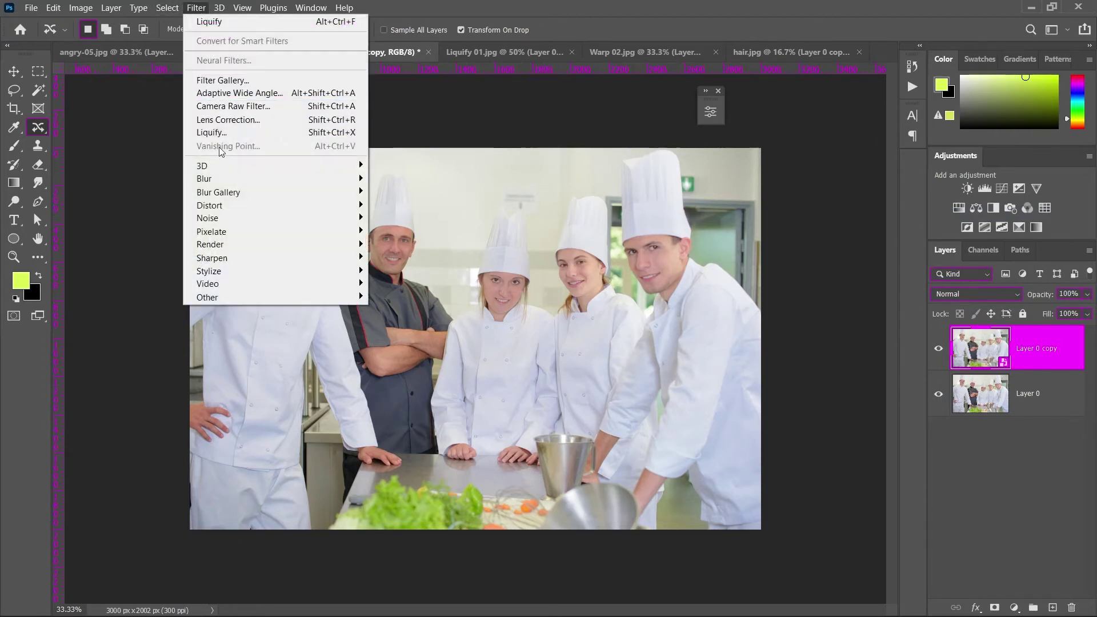
click(212, 132)
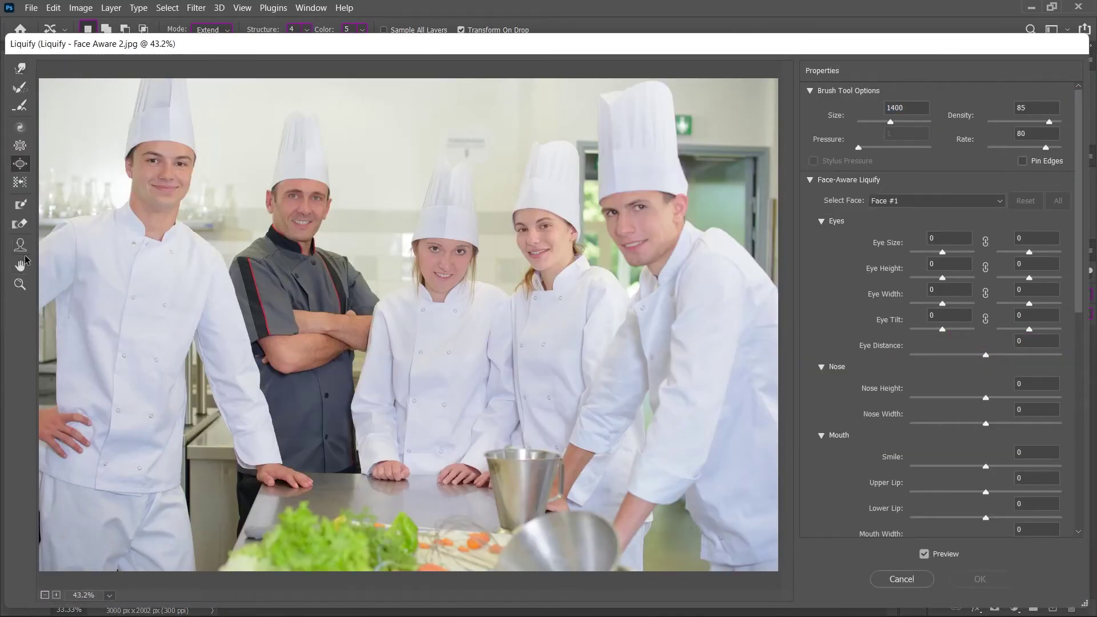
Step: Widen the left chef's mouth, add a smile, raise the woman's nose, reshape another face
click(20, 244)
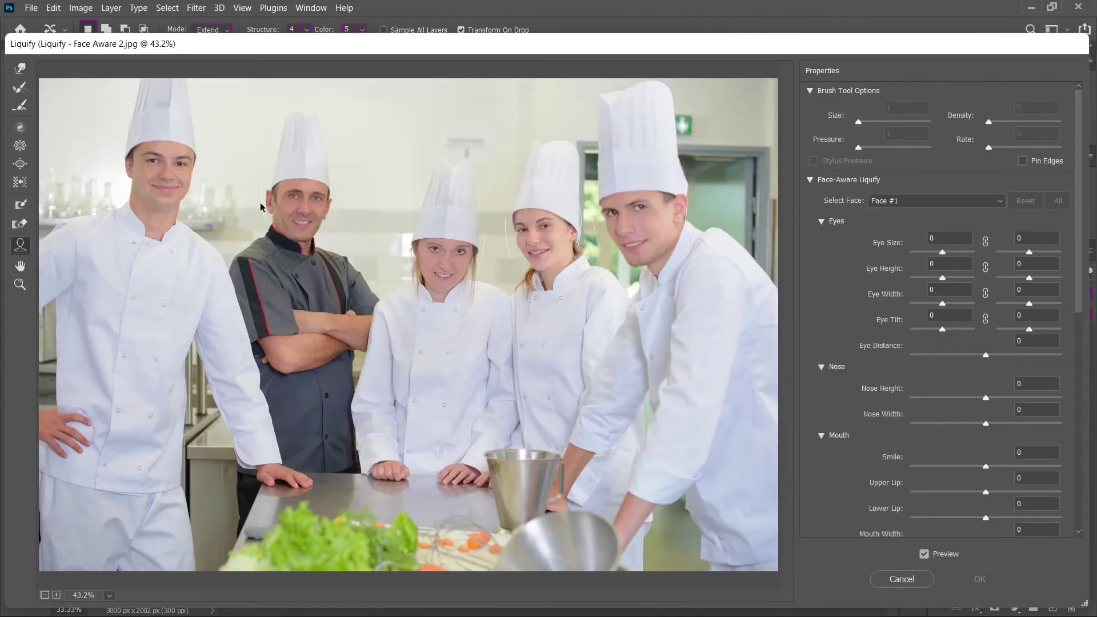
mouse_move(159, 184)
drag(132, 180, 118, 181)
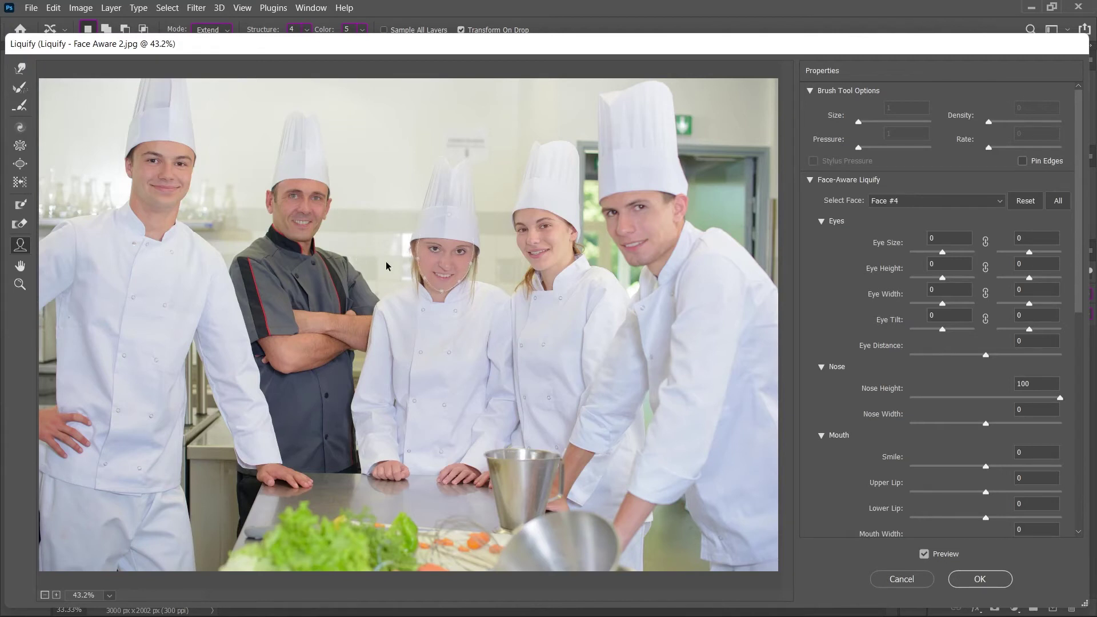
mouse_move(540, 240)
click(581, 253)
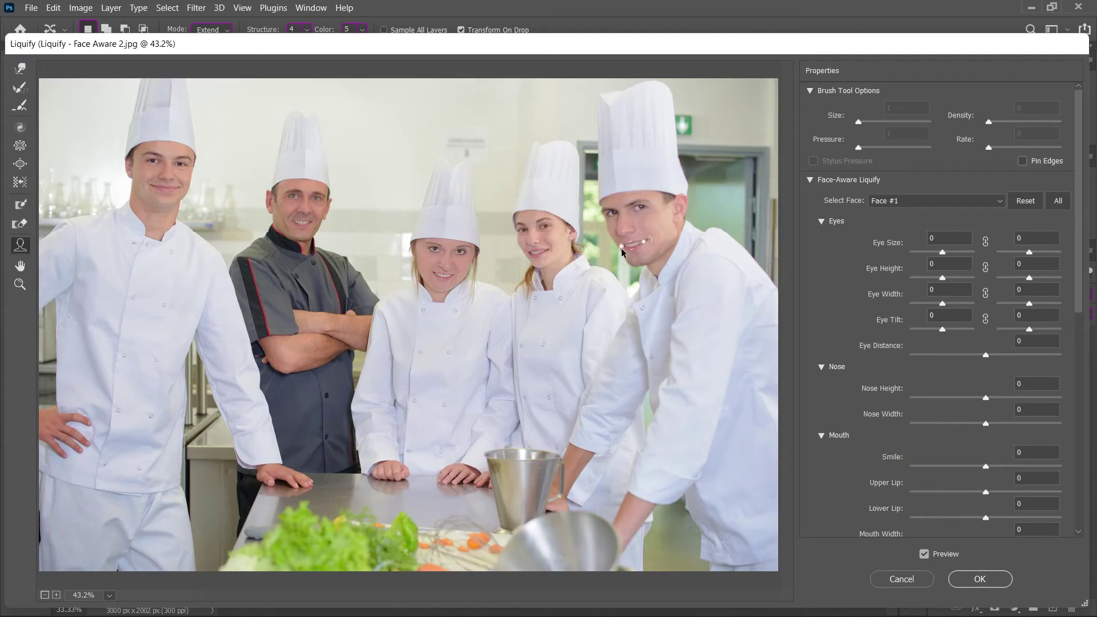
click(586, 242)
drag(651, 240, 557, 240)
drag(443, 264, 442, 246)
mouse_move(299, 204)
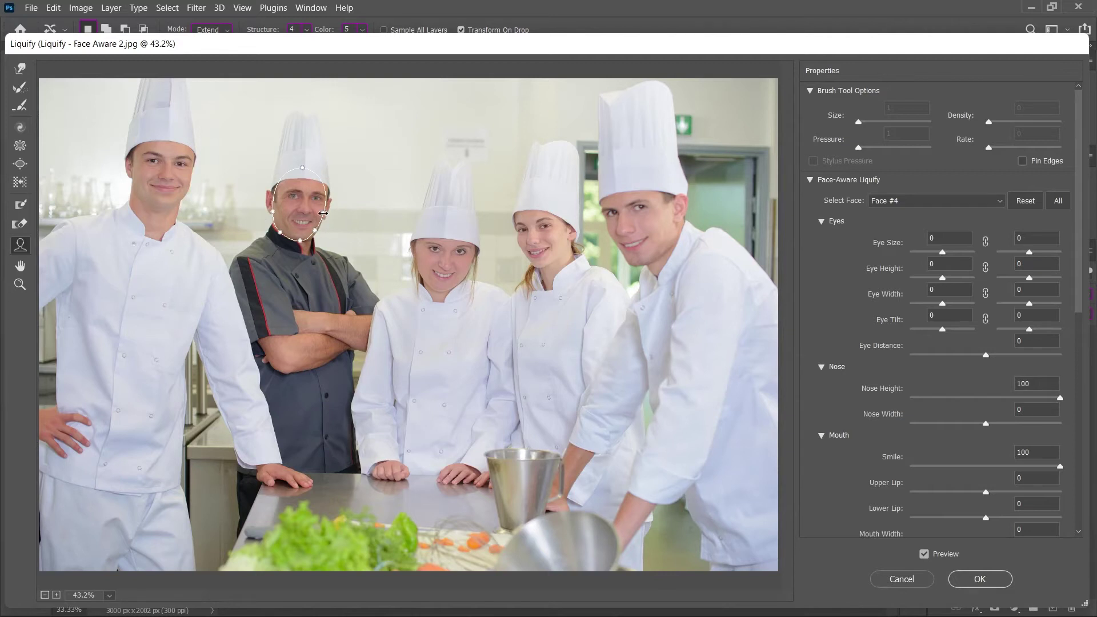
drag(323, 213, 331, 213)
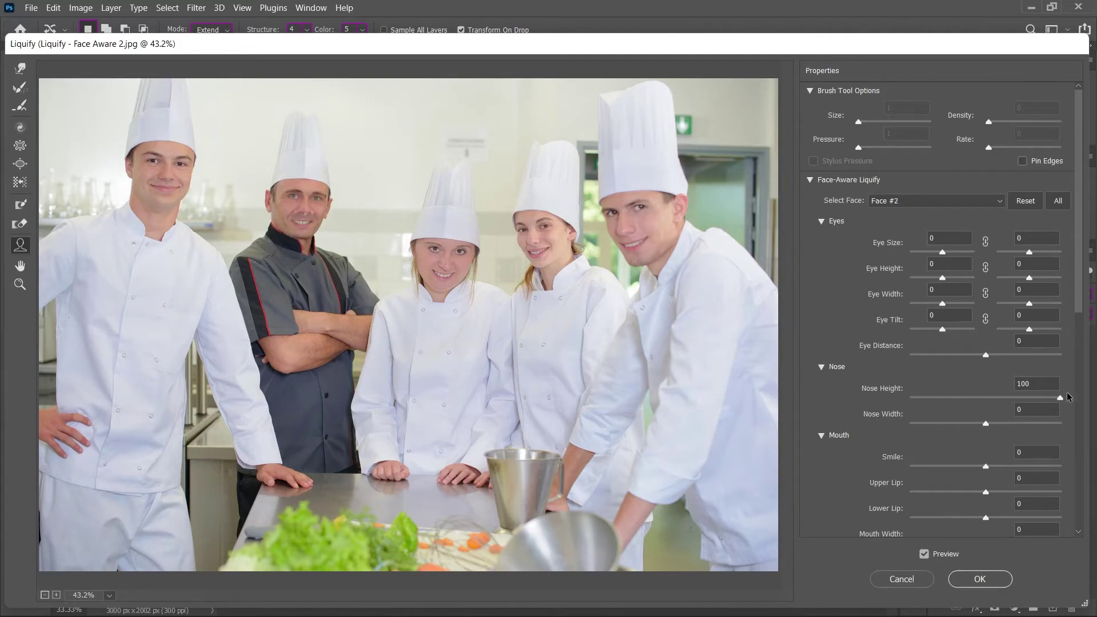
Step: Apply the Liquify smart filter and toggle the copy layer to compare before and after
click(979, 579)
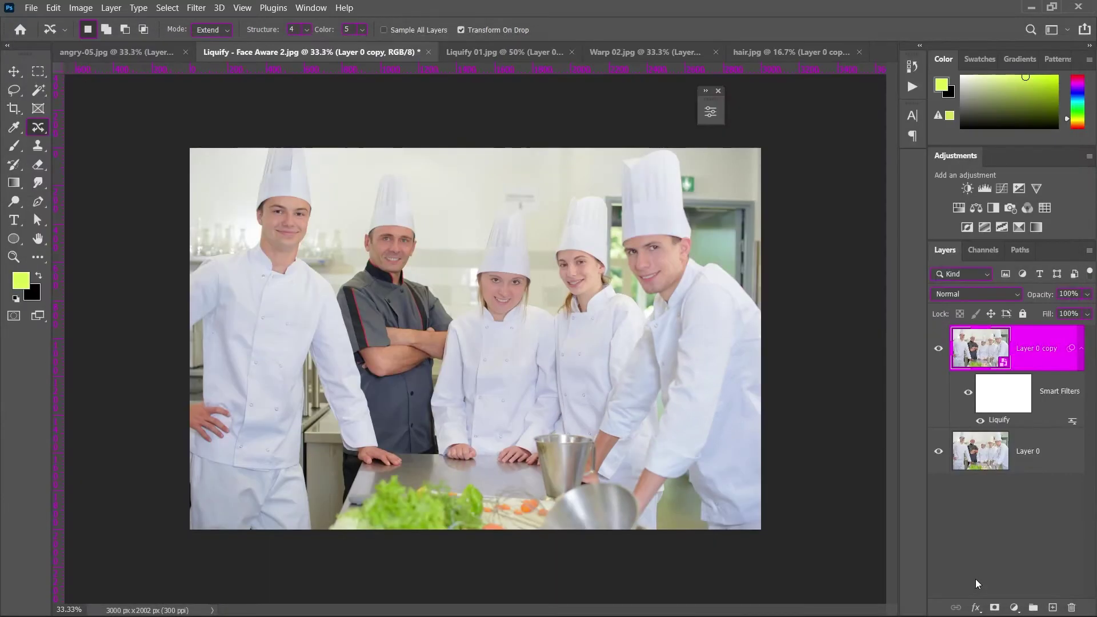
click(939, 350)
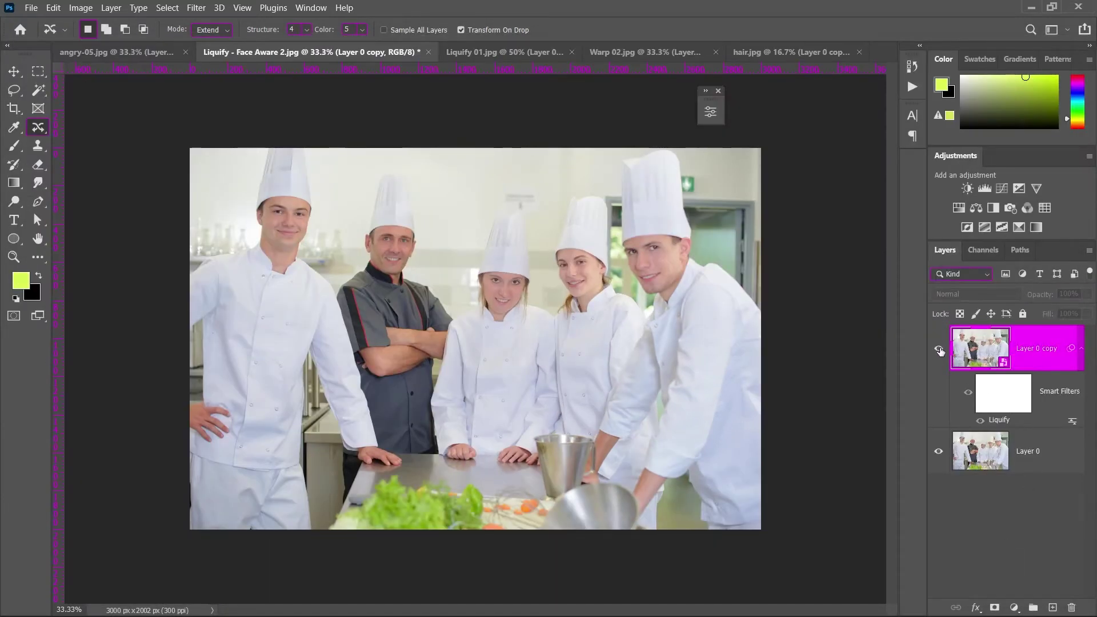
click(939, 350)
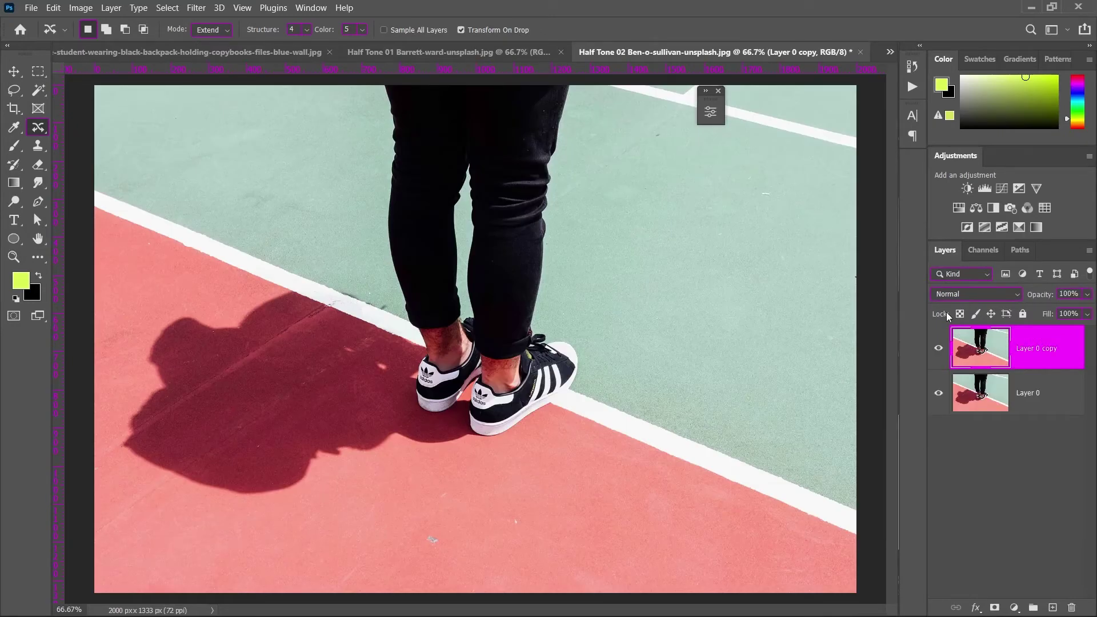
Step: Convert the sneaker photo's Layer 0 copy to a Smart Object, then switch to the student photo
right_click(1061, 352)
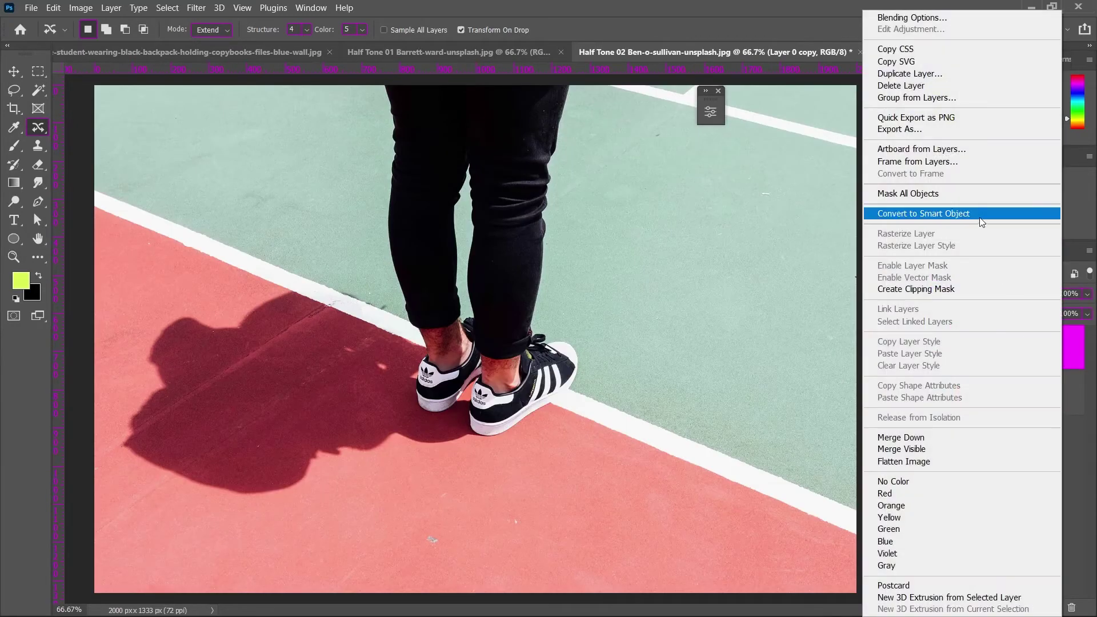
click(926, 213)
click(200, 8)
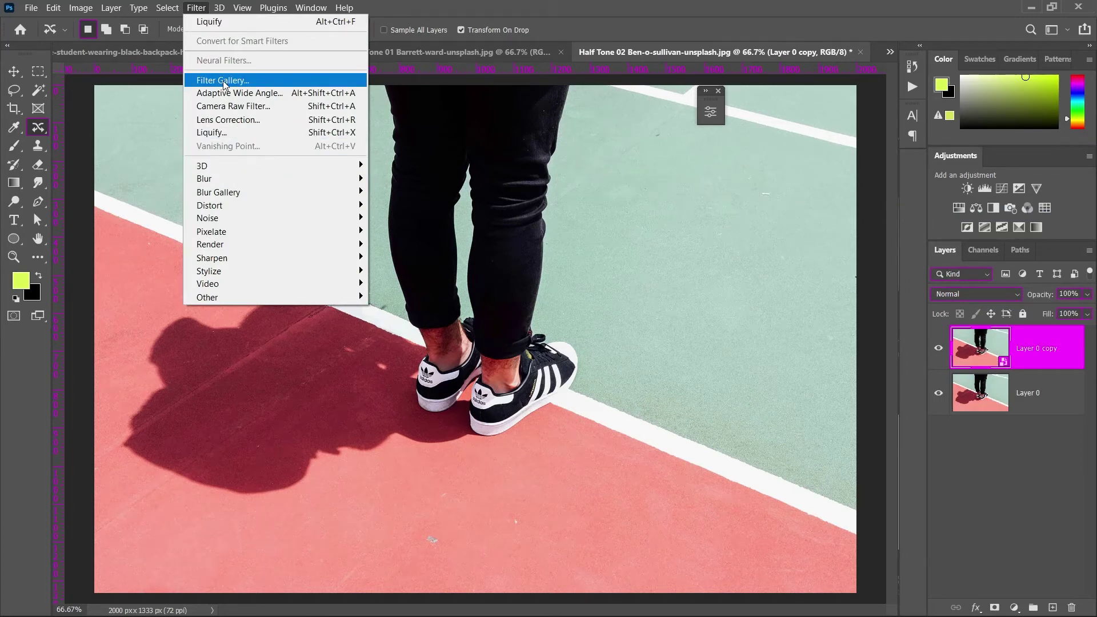
click(390, 57)
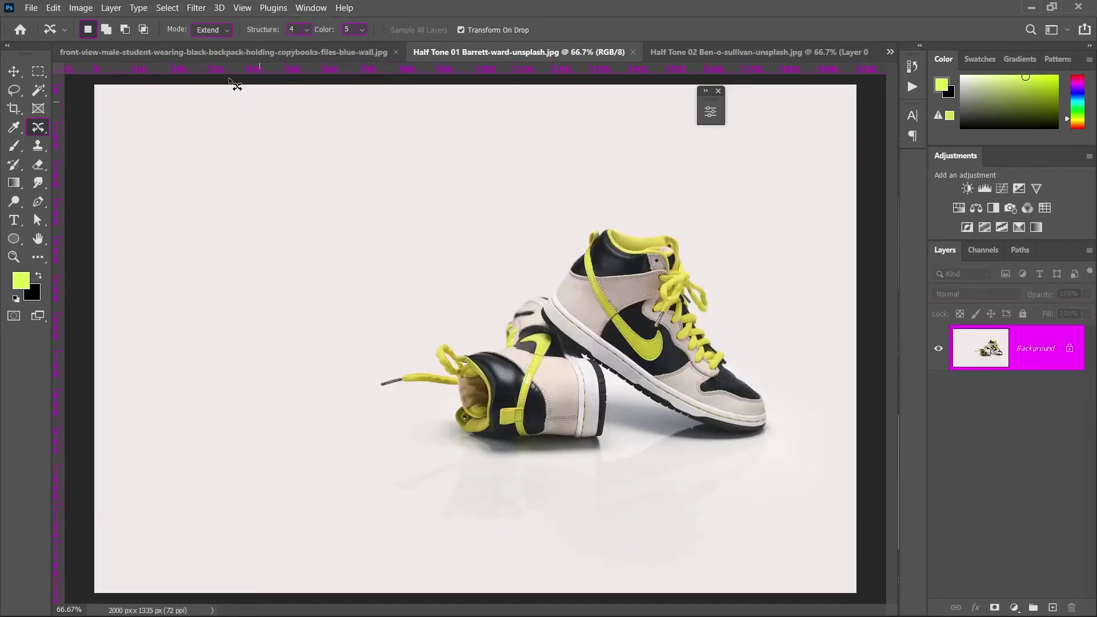
click(222, 52)
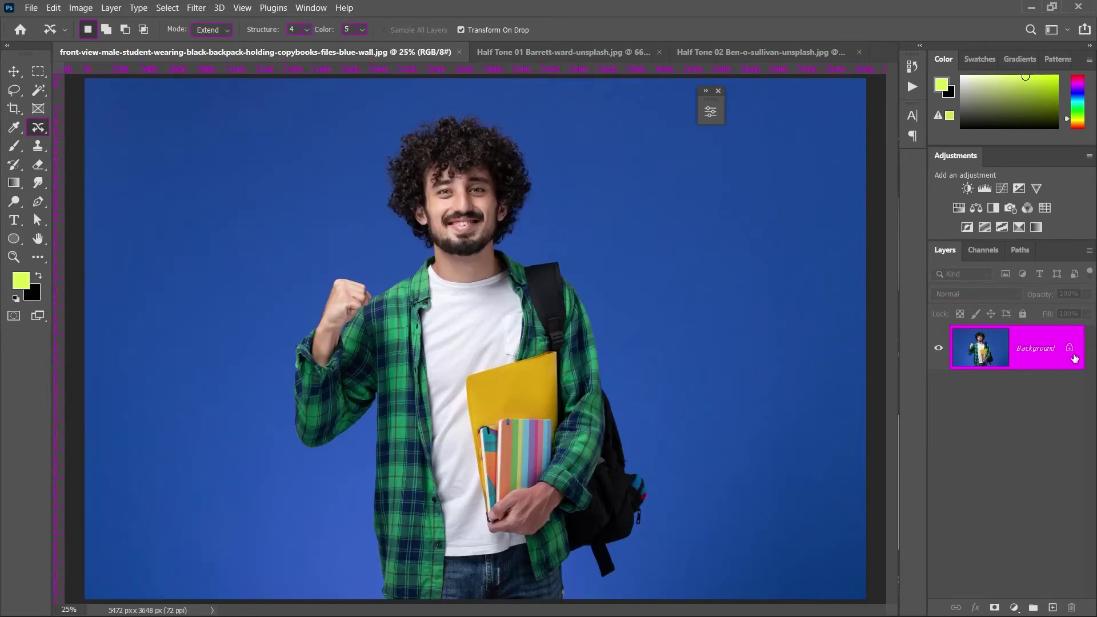
Step: Unlock and duplicate the student photo layer as a Smart Object, then open Filter Gallery zoomed out
click(1071, 350)
key(ctrl+j)
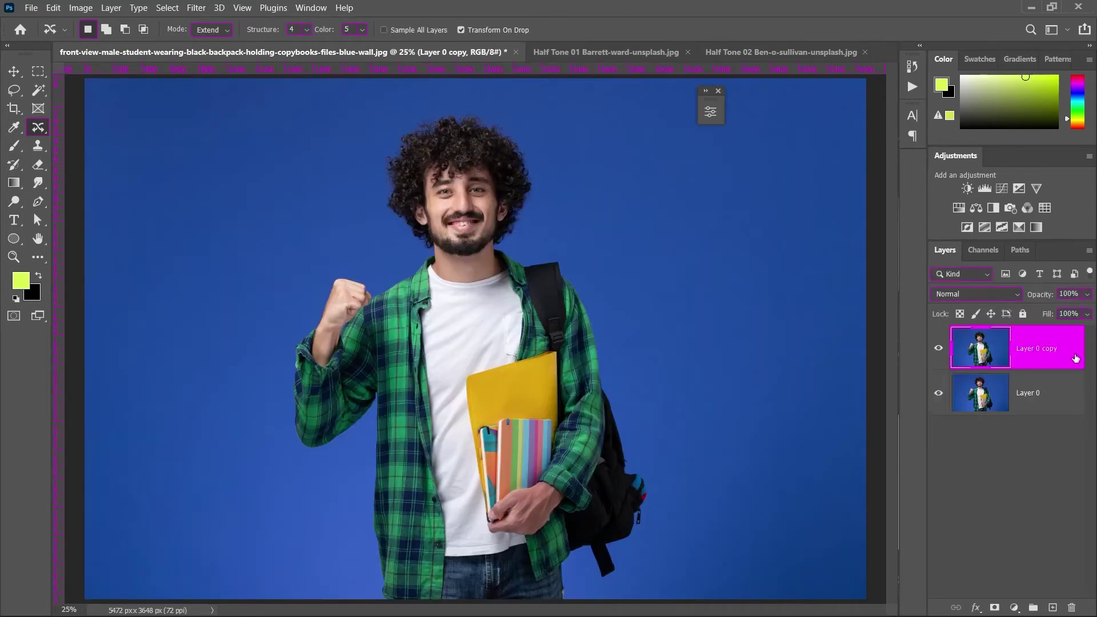
right_click(1076, 359)
click(967, 213)
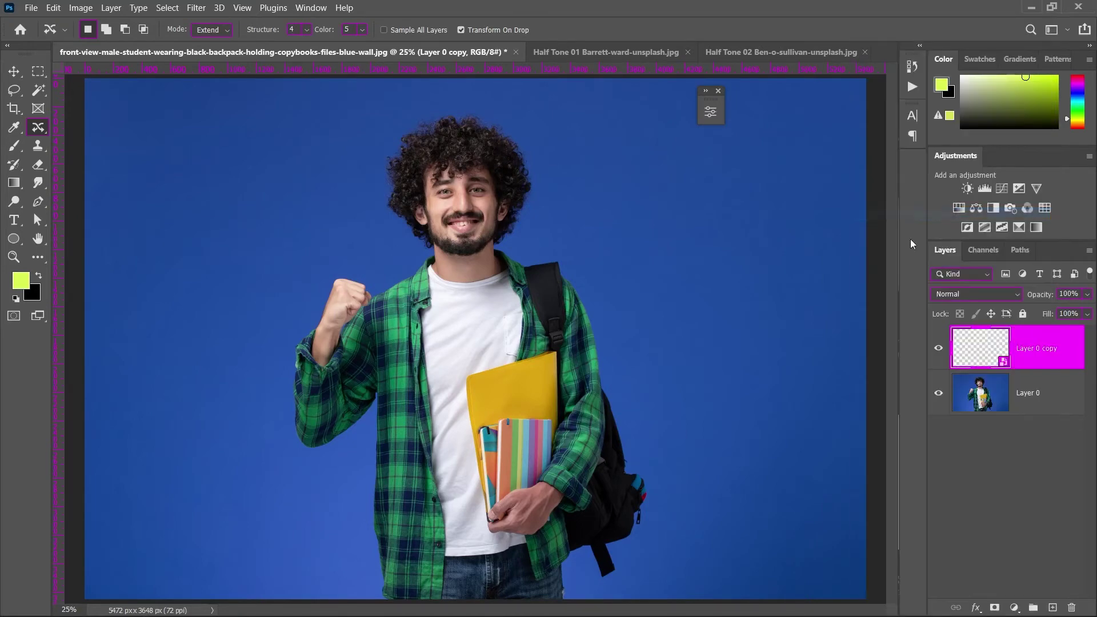
click(194, 8)
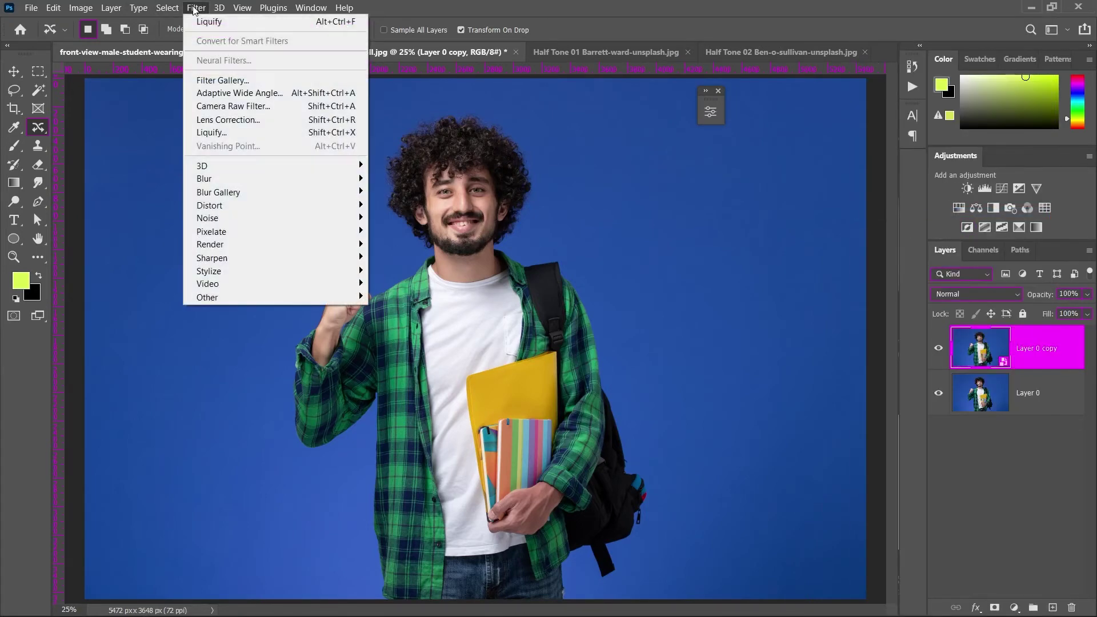
click(219, 81)
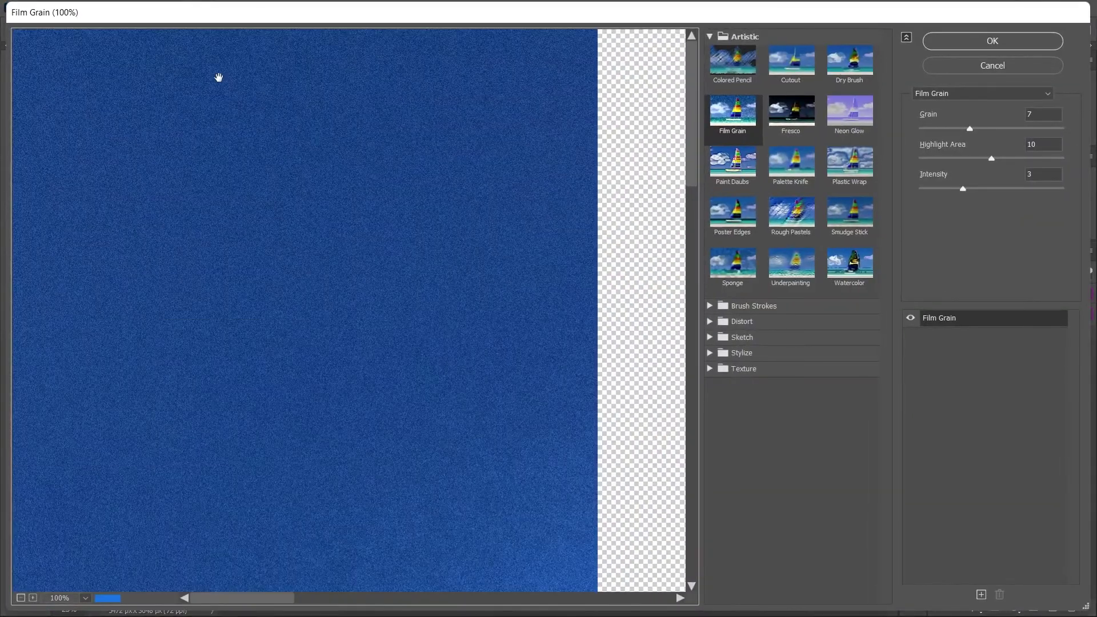
click(20, 598)
click(20, 598)
click(20, 598)
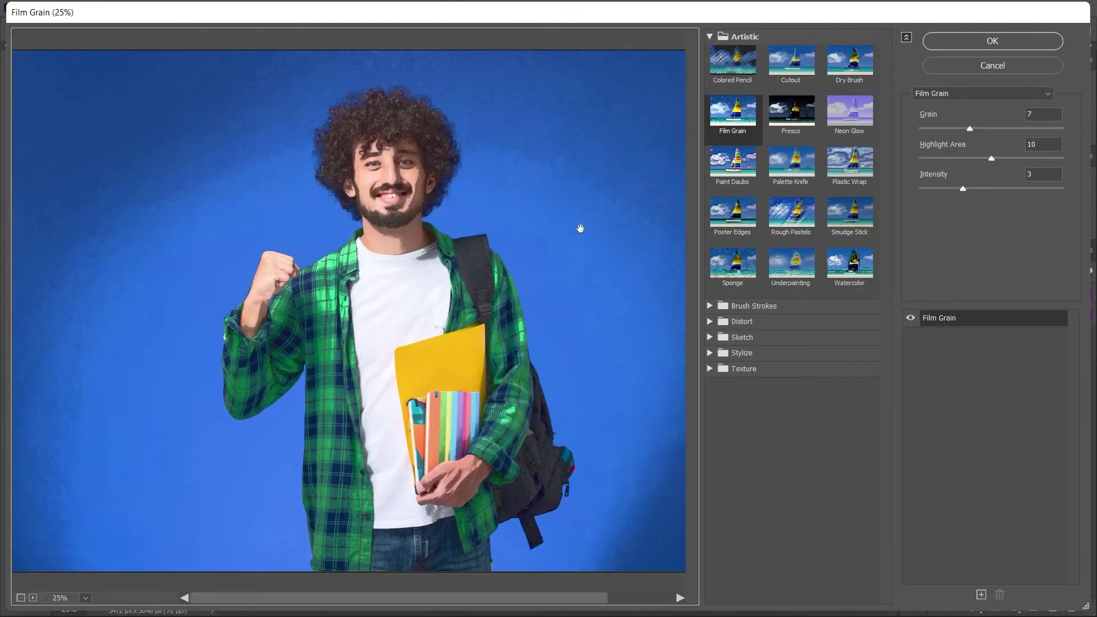
click(709, 37)
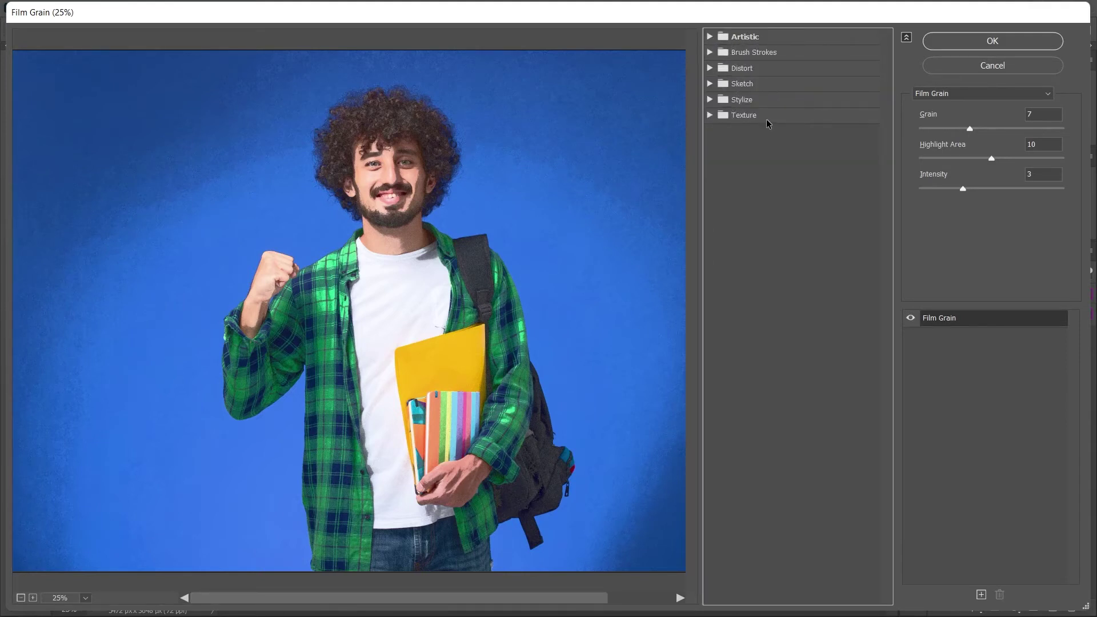
click(721, 38)
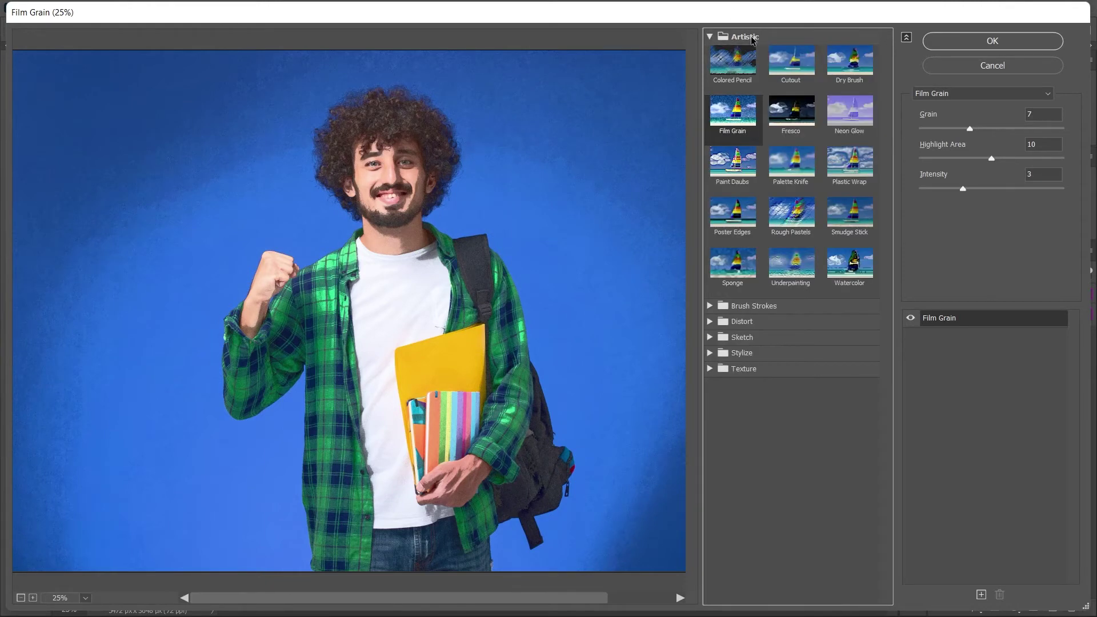
click(740, 74)
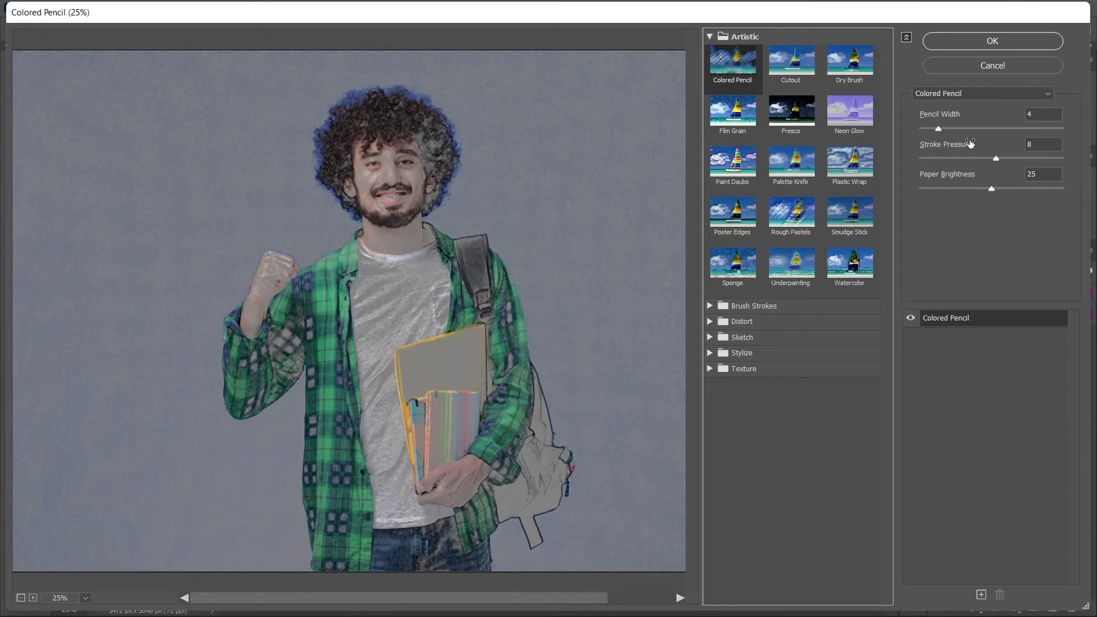
key(alt)
drag(937, 128, 1000, 128)
click(993, 159)
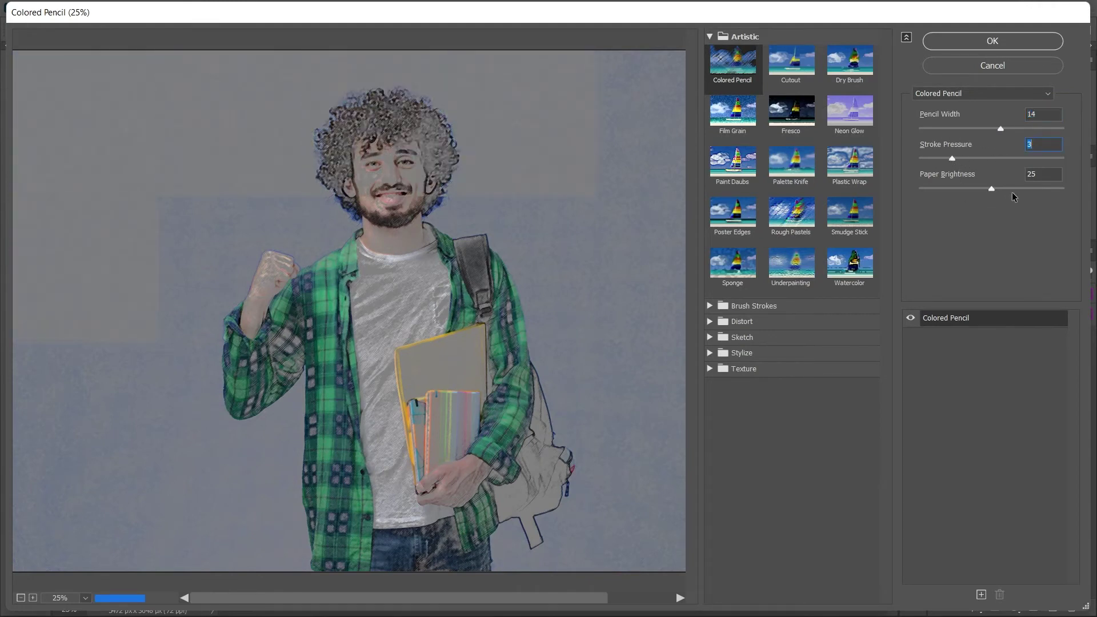
click(743, 306)
click(733, 330)
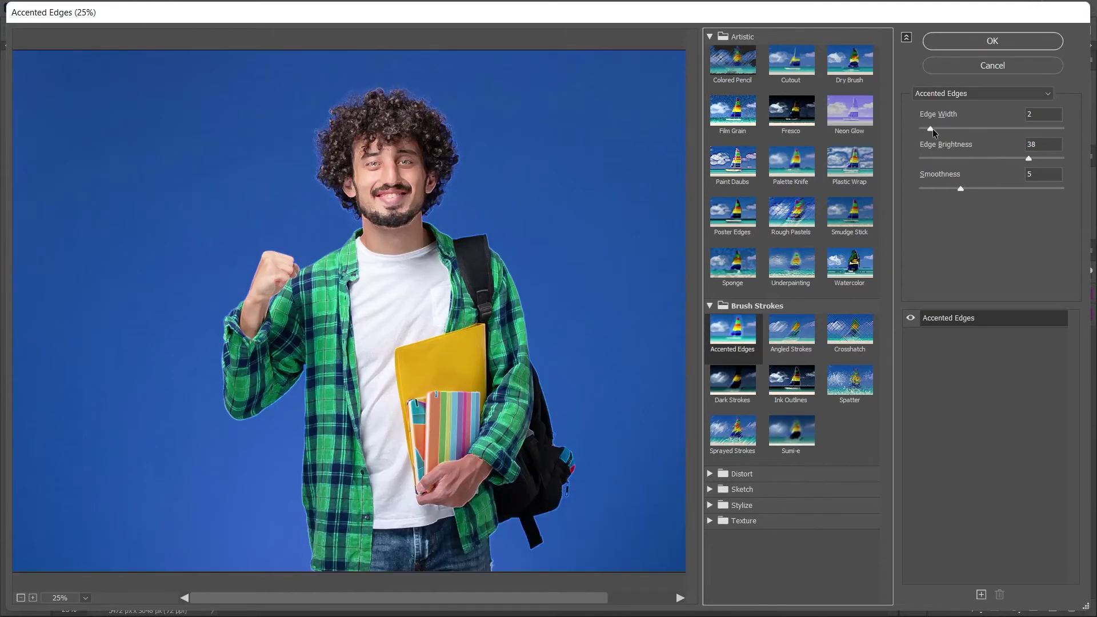
drag(931, 129, 965, 130)
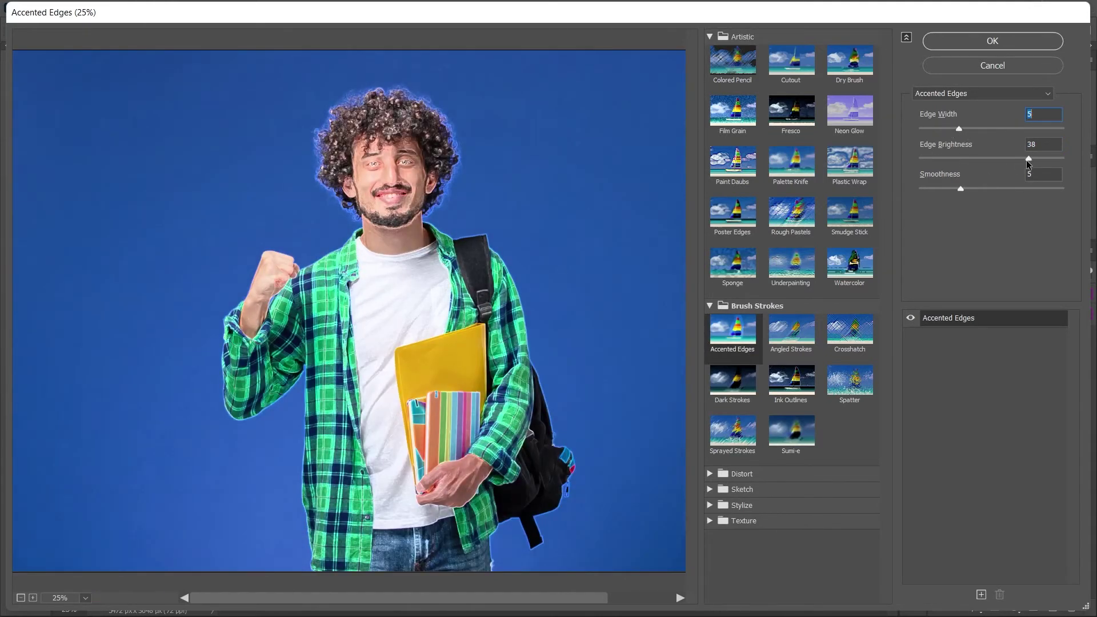
mouse_move(1029, 158)
mouse_down()
mouse_move(1004, 164)
mouse_move(992, 190)
mouse_up()
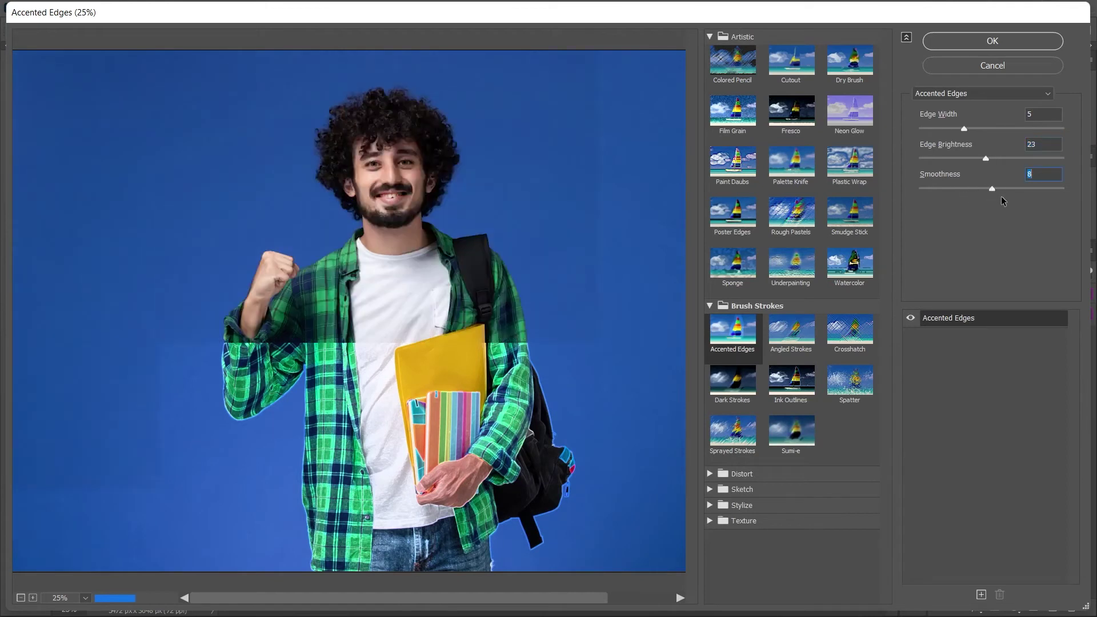
click(742, 68)
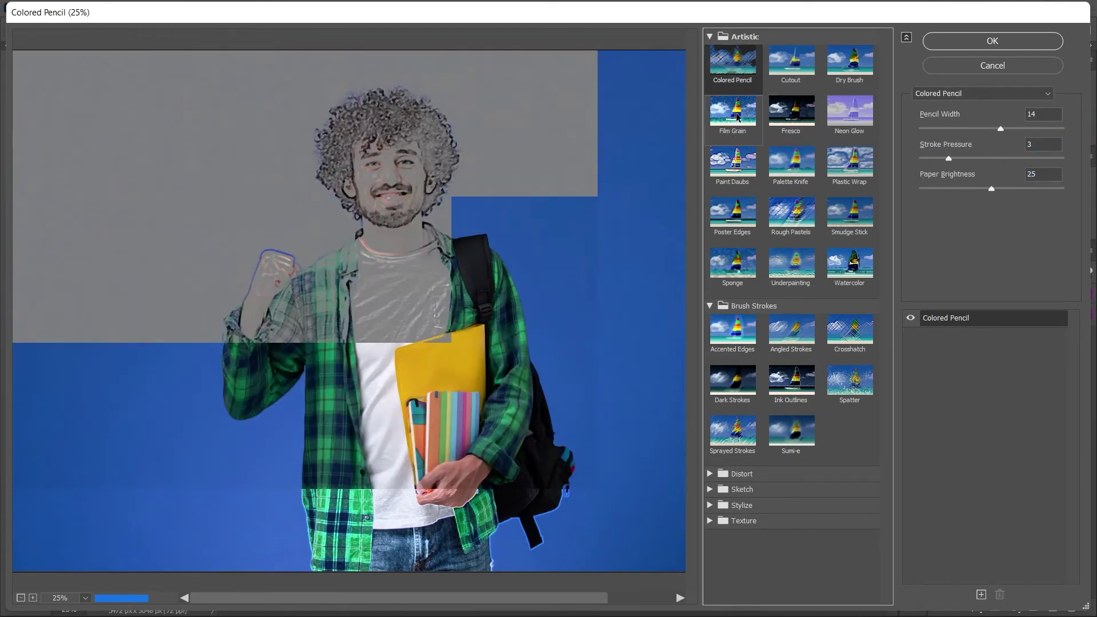
click(738, 116)
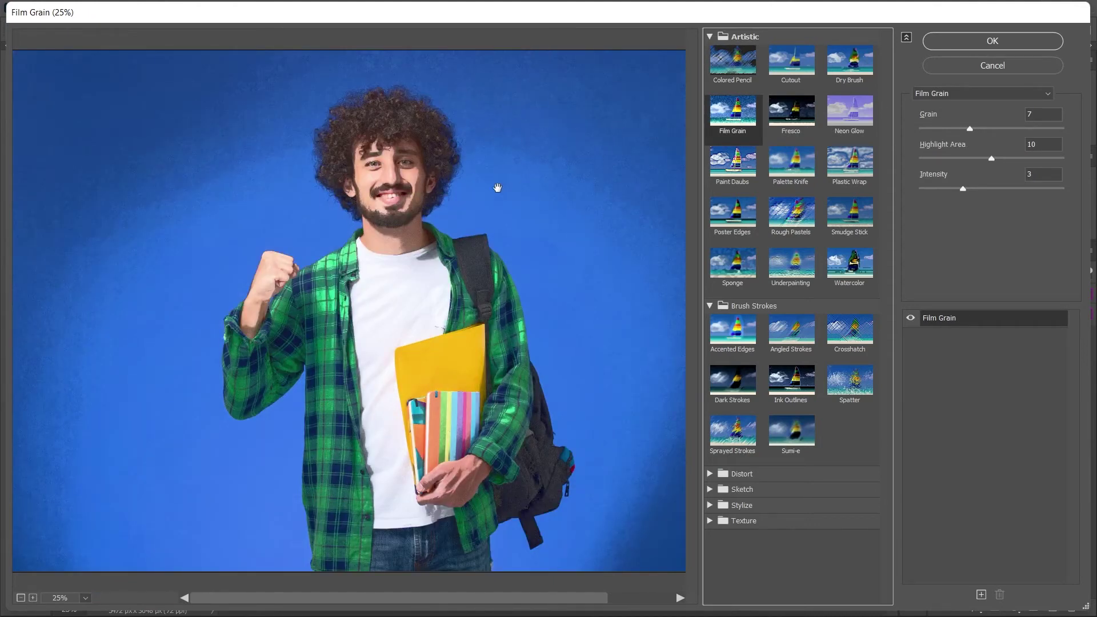
Step: Coarsen Film Grain, then try Sprayed Strokes with stroke length 17, then 7, and lower spray radius
mouse_move(970, 129)
mouse_down()
mouse_move(1001, 129)
mouse_move(1004, 158)
mouse_move(991, 172)
mouse_move(1041, 189)
mouse_up()
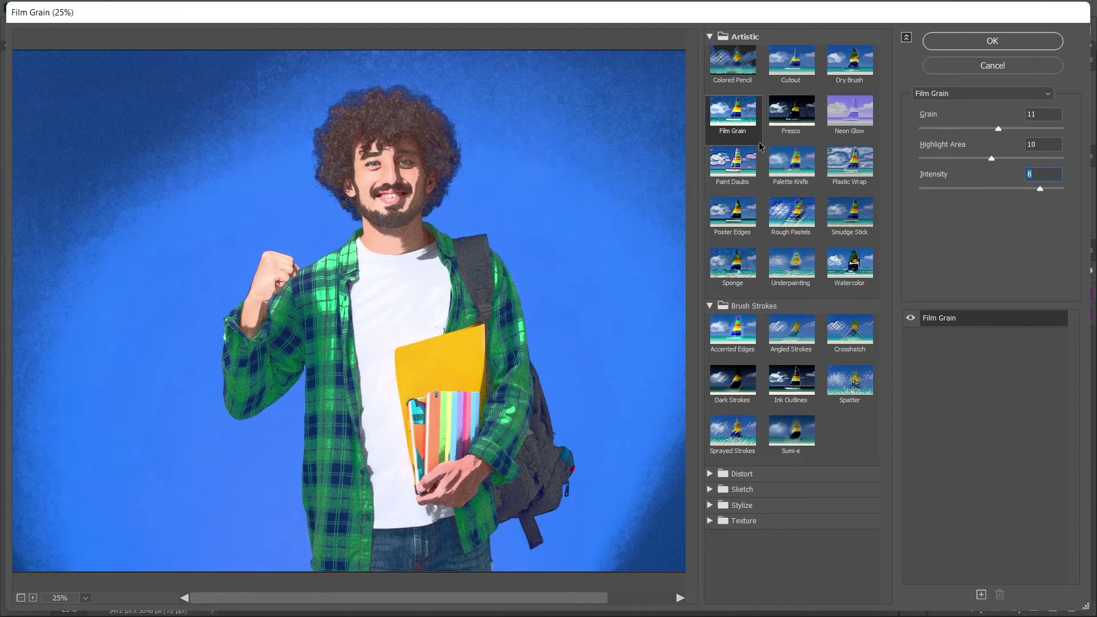
click(733, 433)
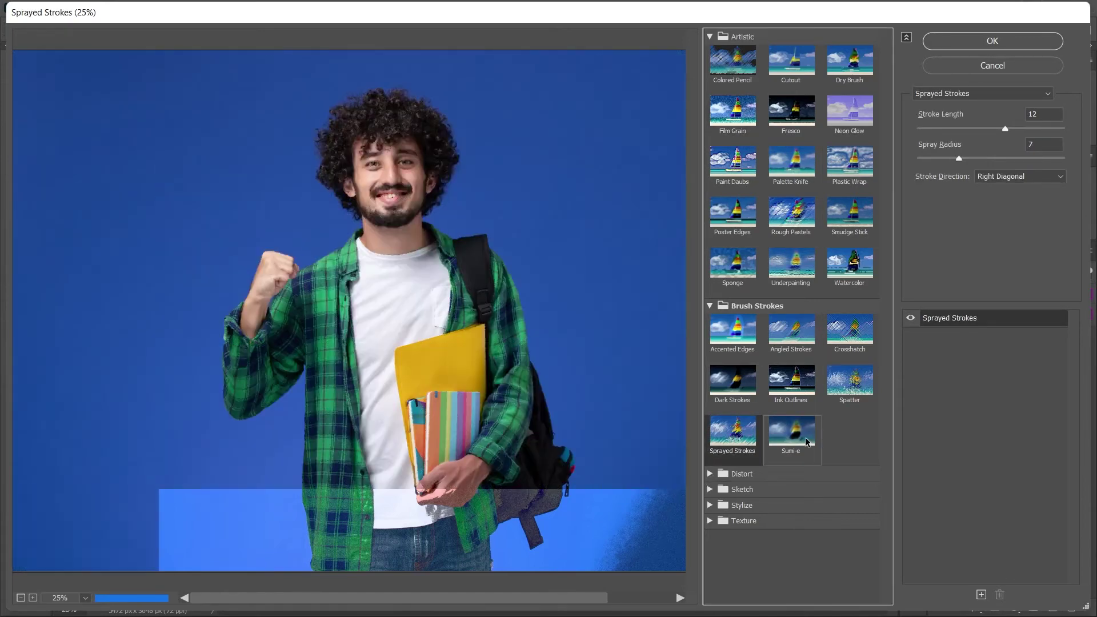
drag(1007, 129, 1046, 131)
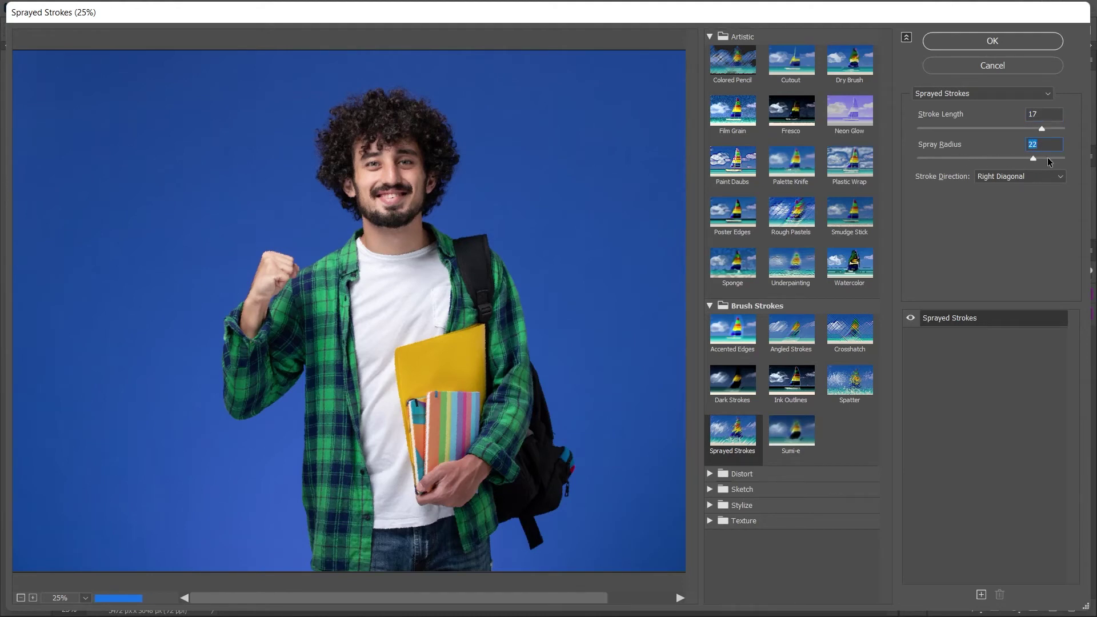
click(792, 335)
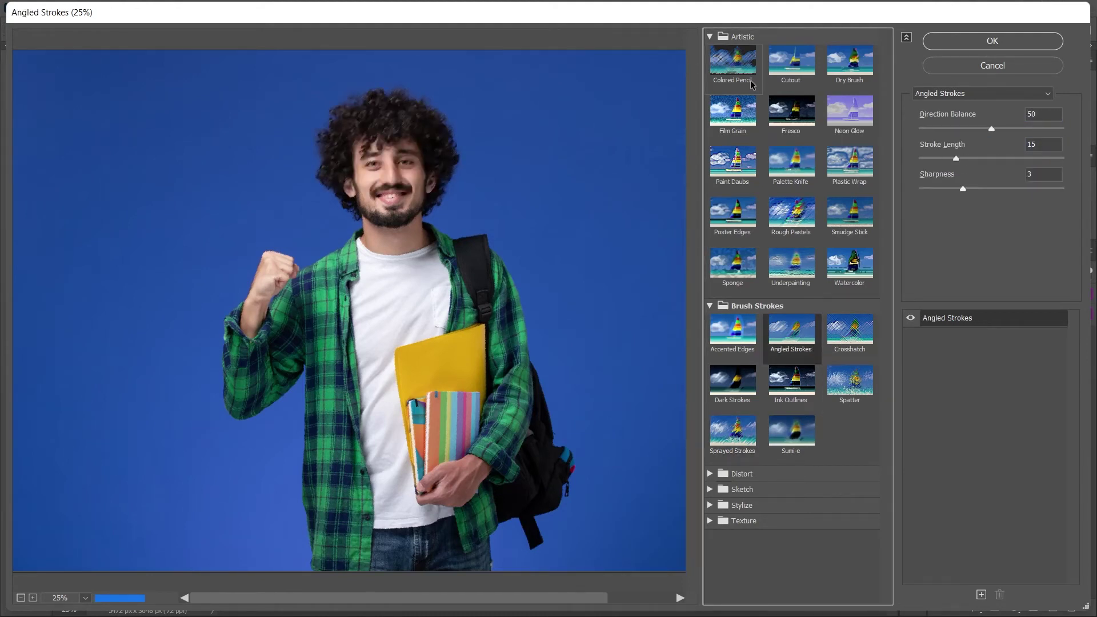
click(710, 37)
click(850, 76)
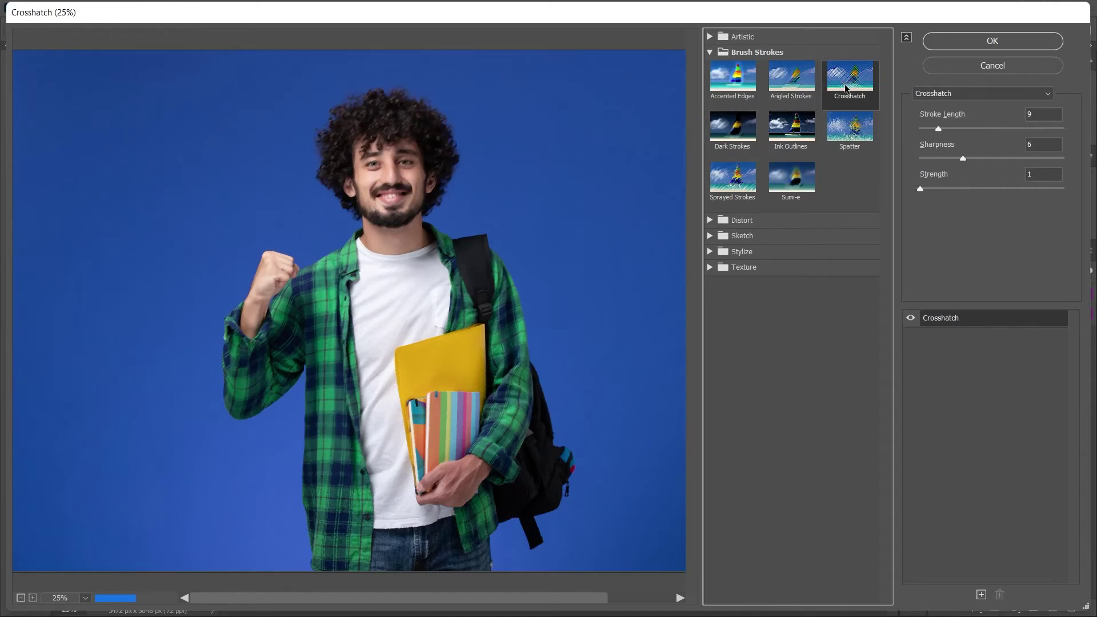
click(732, 178)
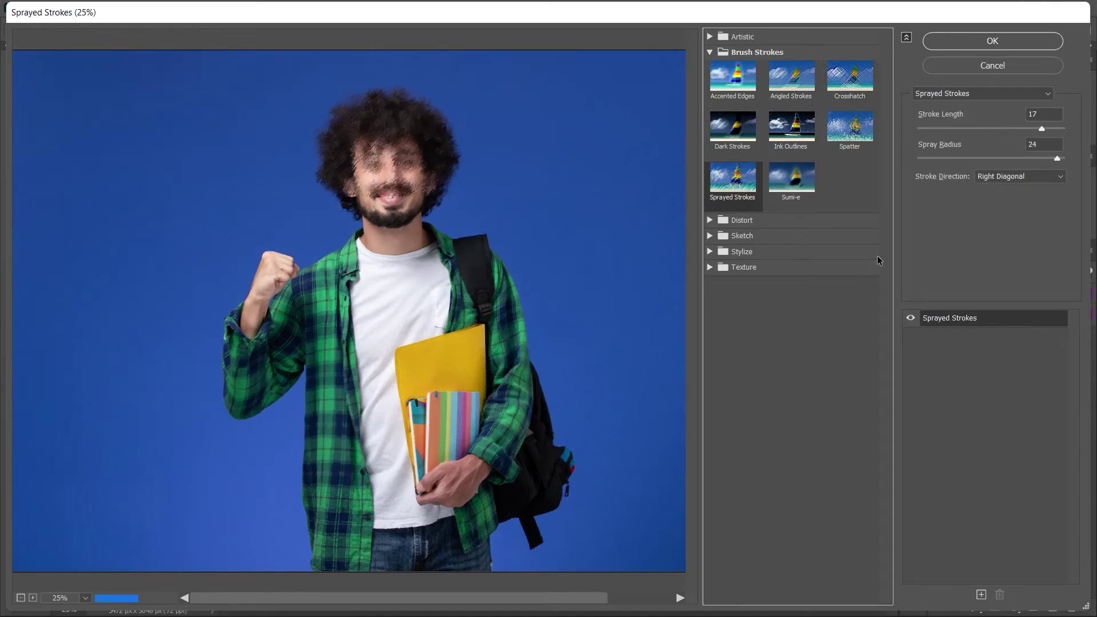
drag(1042, 129, 963, 131)
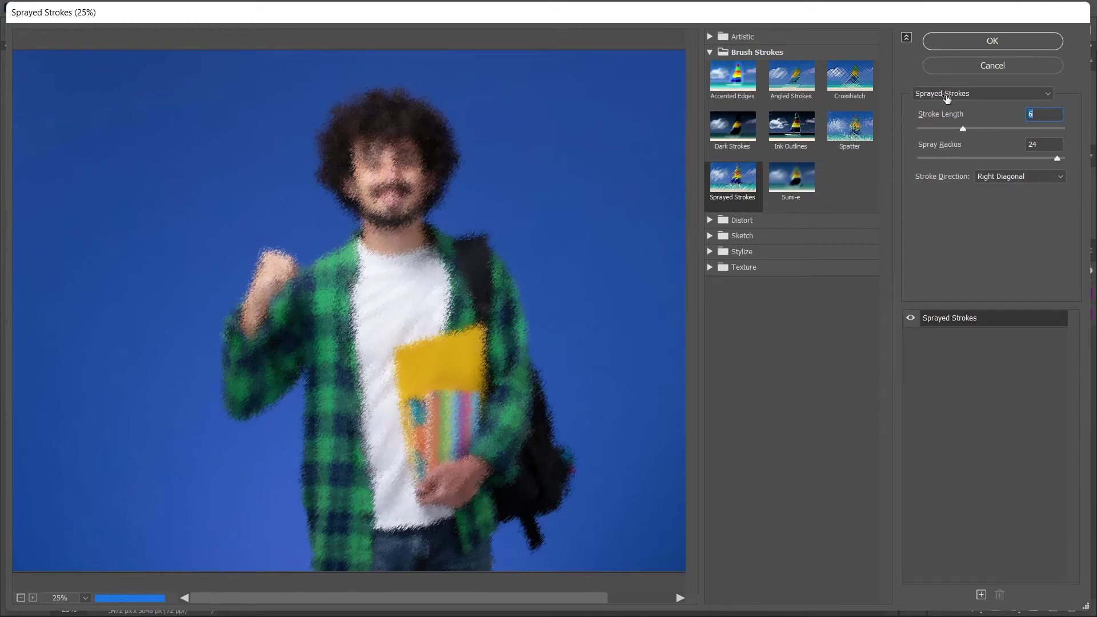
mouse_move(1061, 159)
mouse_down()
mouse_move(953, 163)
mouse_move(972, 160)
mouse_move(968, 128)
mouse_move(989, 133)
mouse_move(996, 160)
mouse_up()
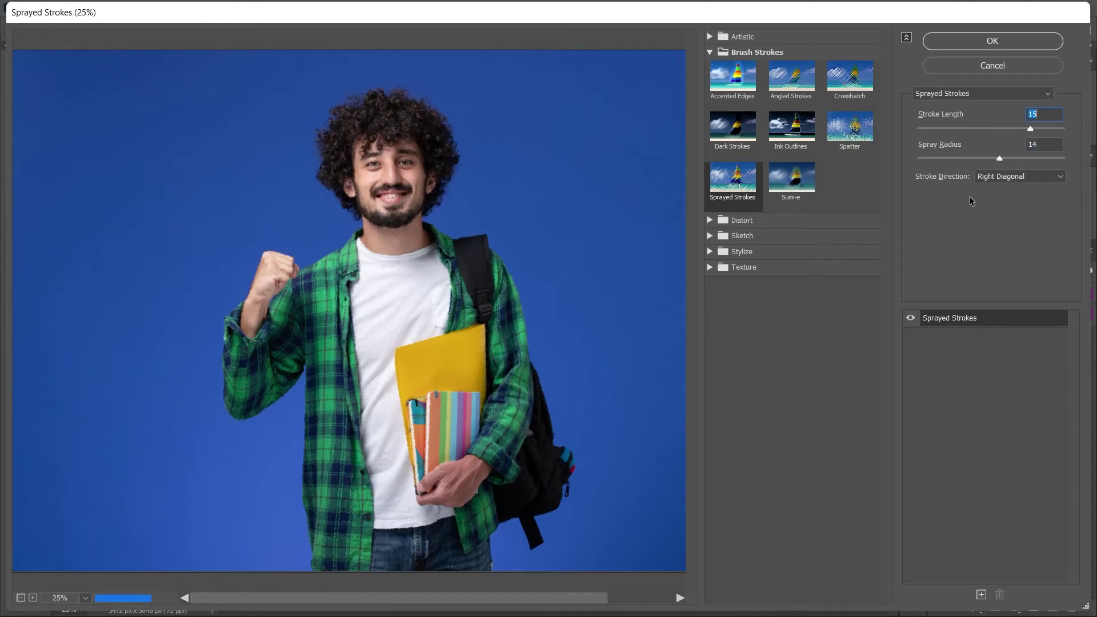
Step: Preview Spatter with higher radius and smoothness, then Diffuse Glow, Accented Edges and Film Grain
click(857, 134)
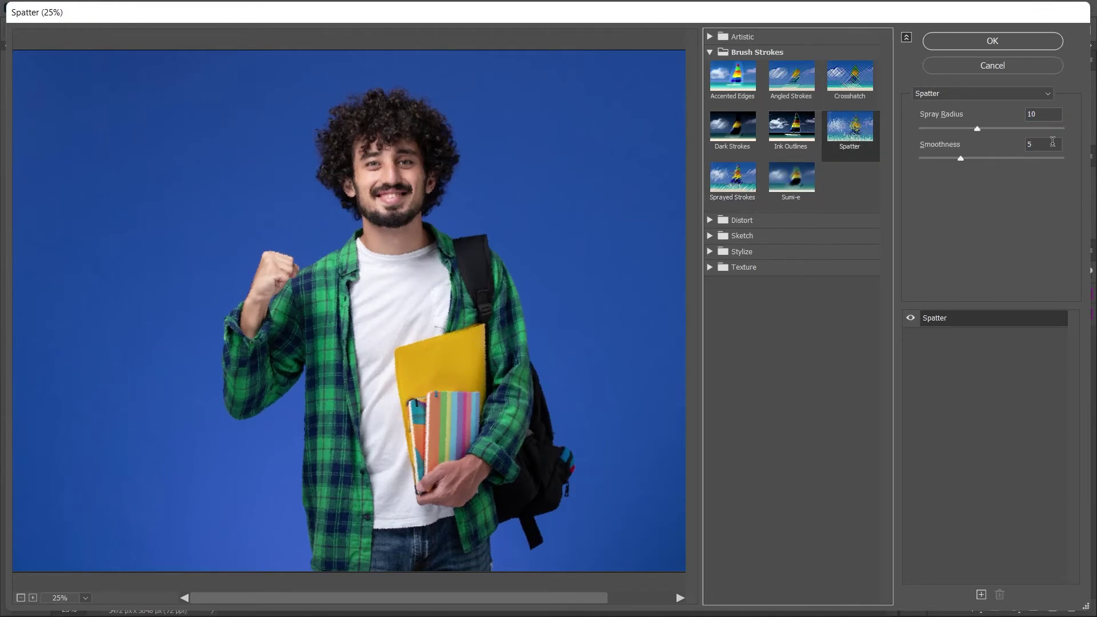
click(981, 130)
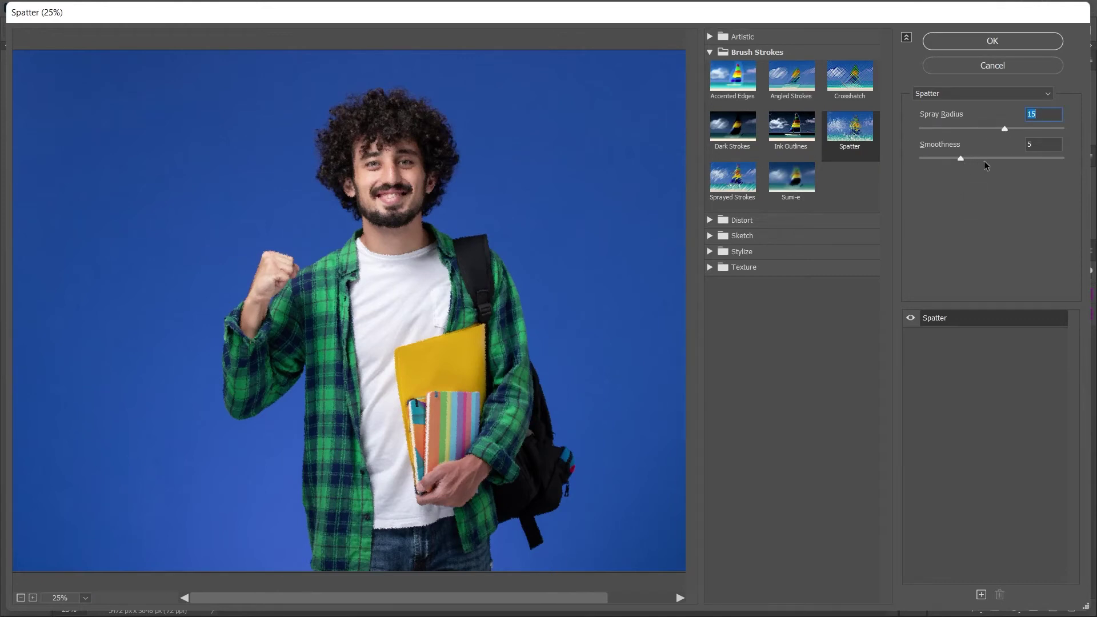
drag(962, 158, 988, 159)
click(727, 221)
click(735, 245)
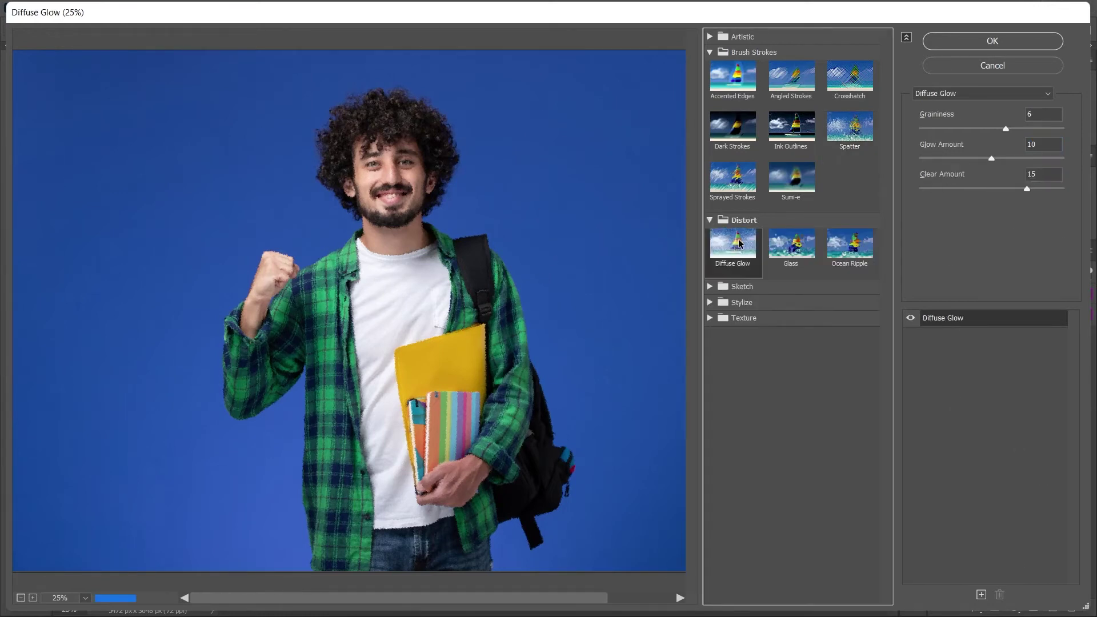
click(740, 92)
click(710, 52)
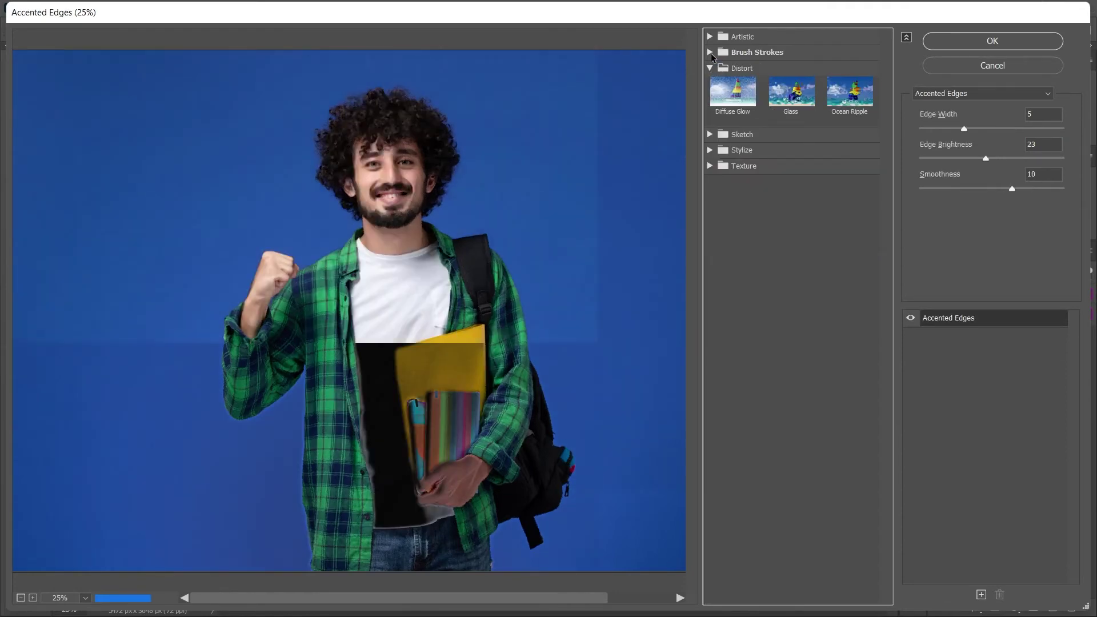
click(748, 66)
click(736, 115)
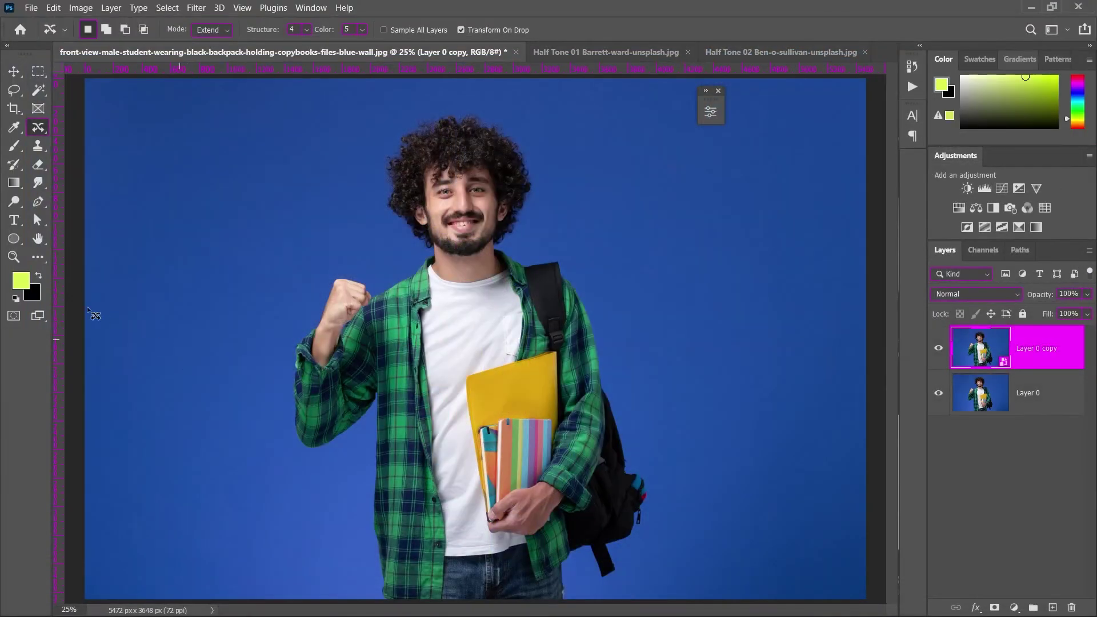
Step: Set the background colour to PANTONE Process Magenta UP from the Color Libraries
click(33, 294)
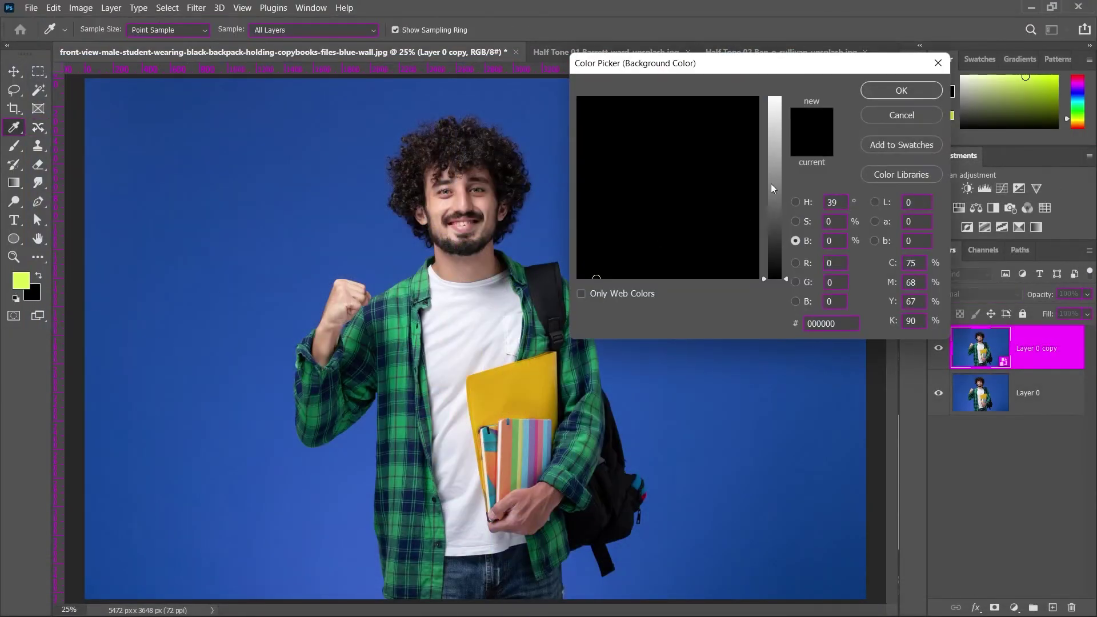
click(896, 175)
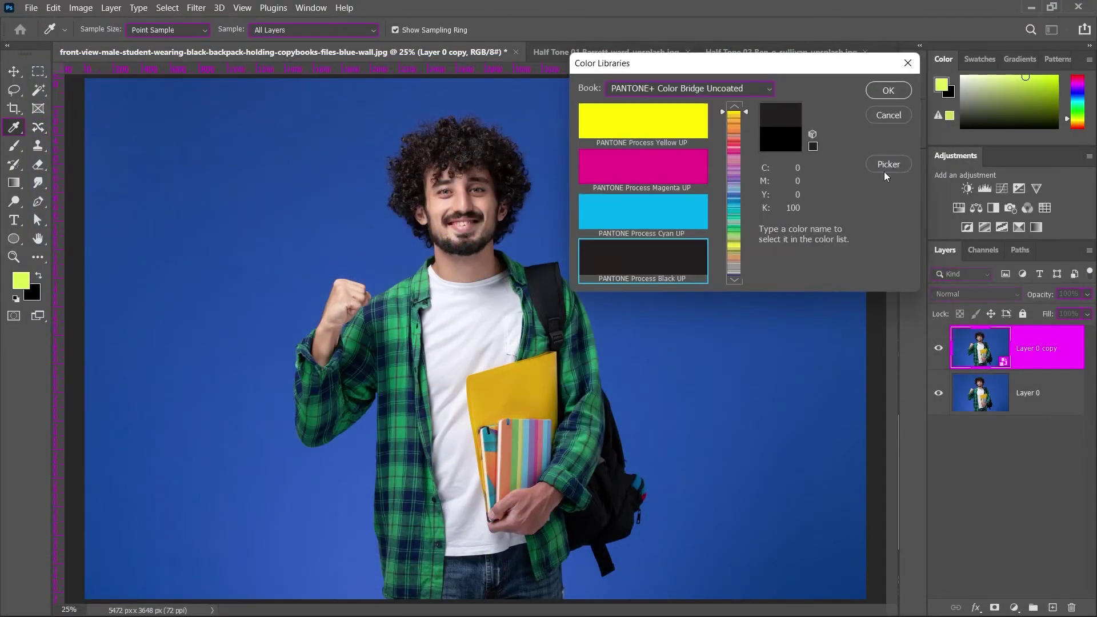
click(693, 167)
key(Return)
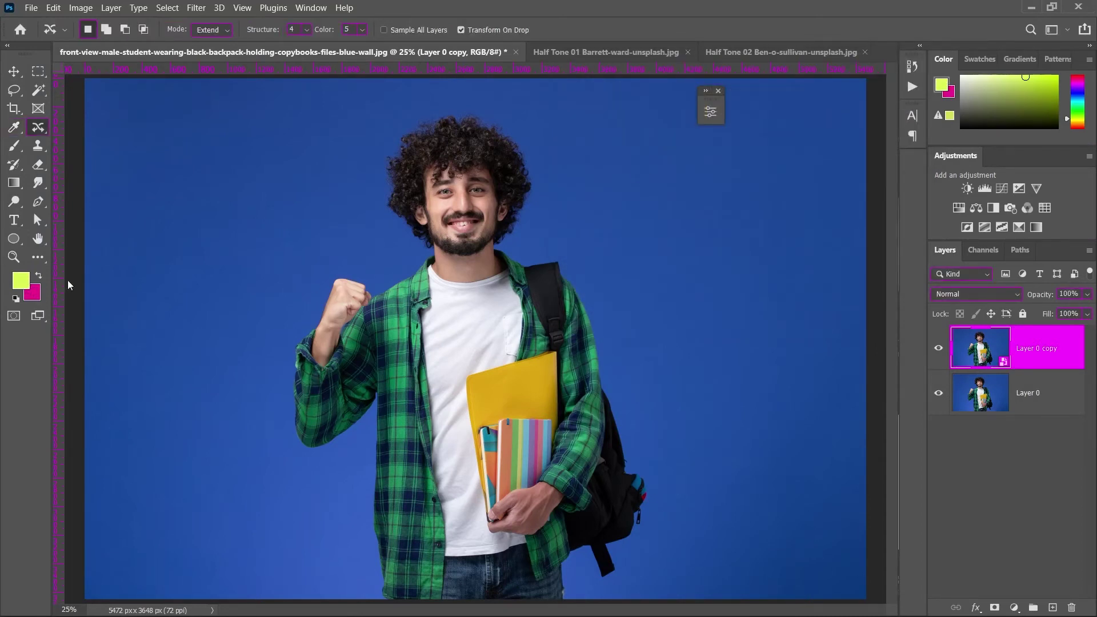
click(217, 8)
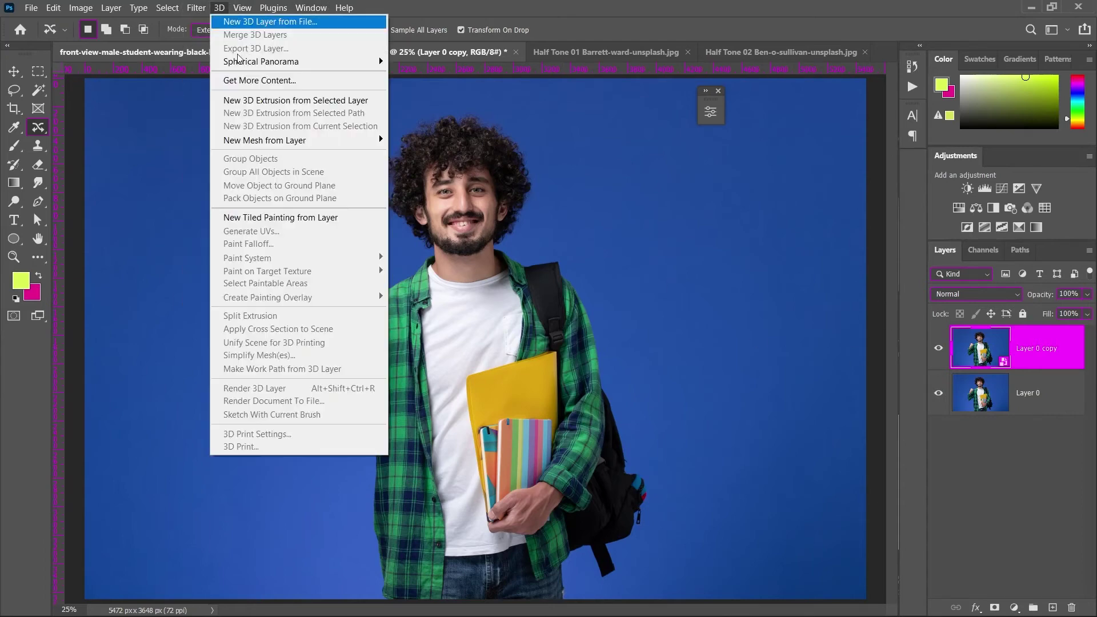
click(223, 80)
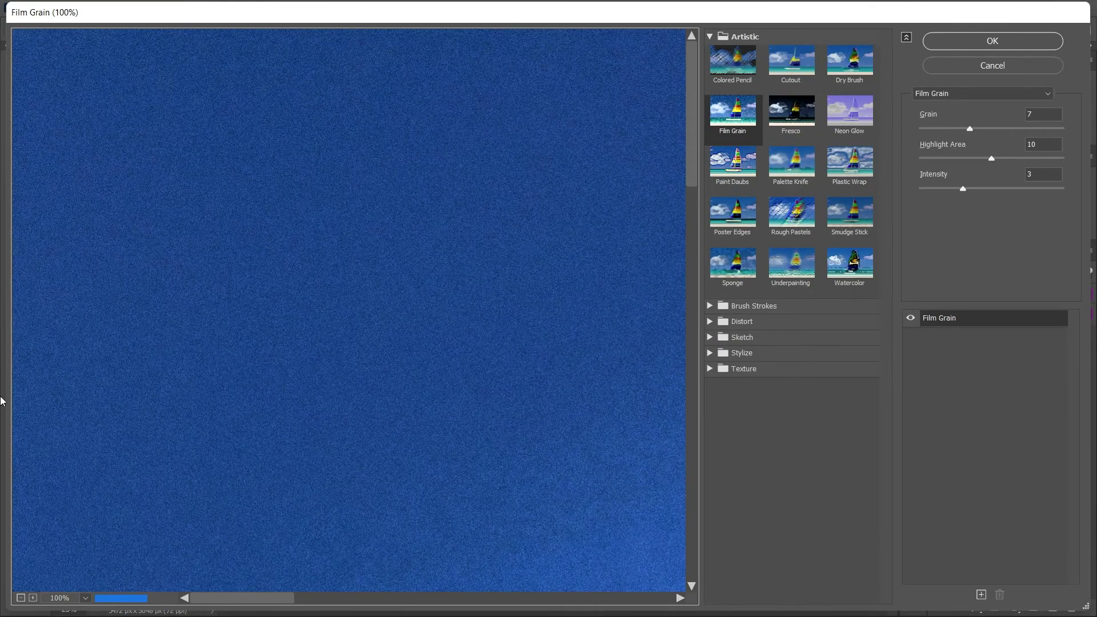
click(20, 598)
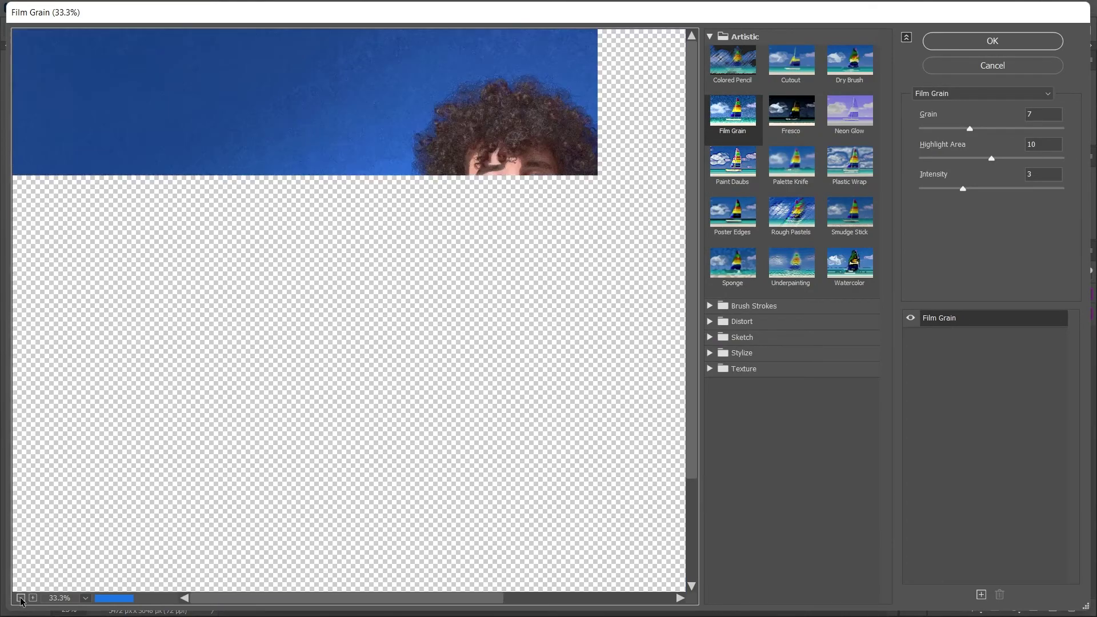
click(20, 598)
click(731, 306)
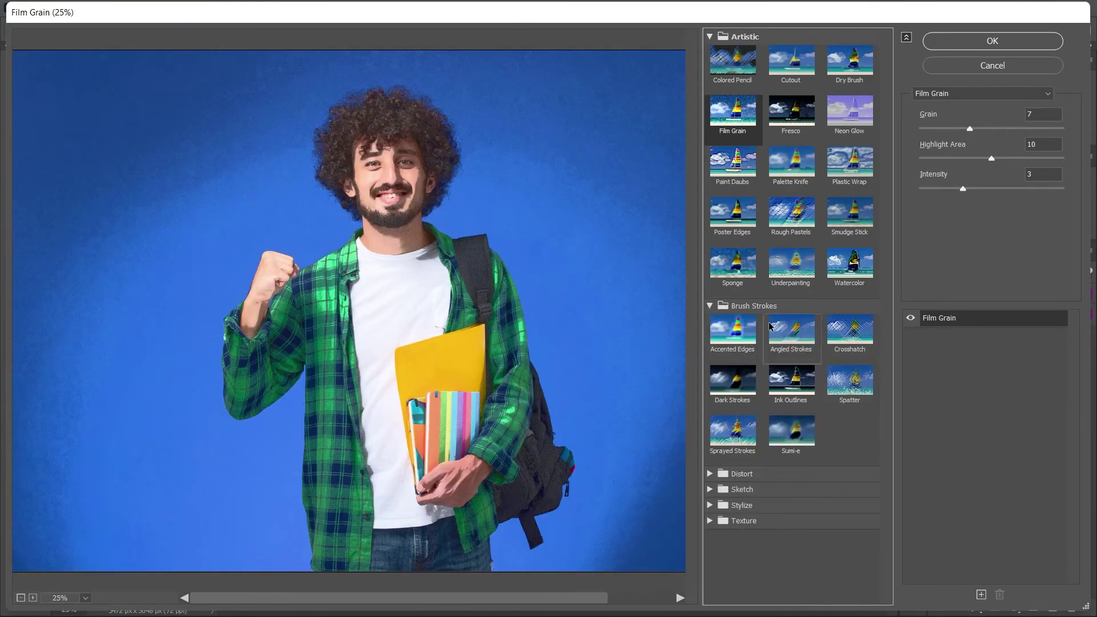
click(733, 332)
click(773, 334)
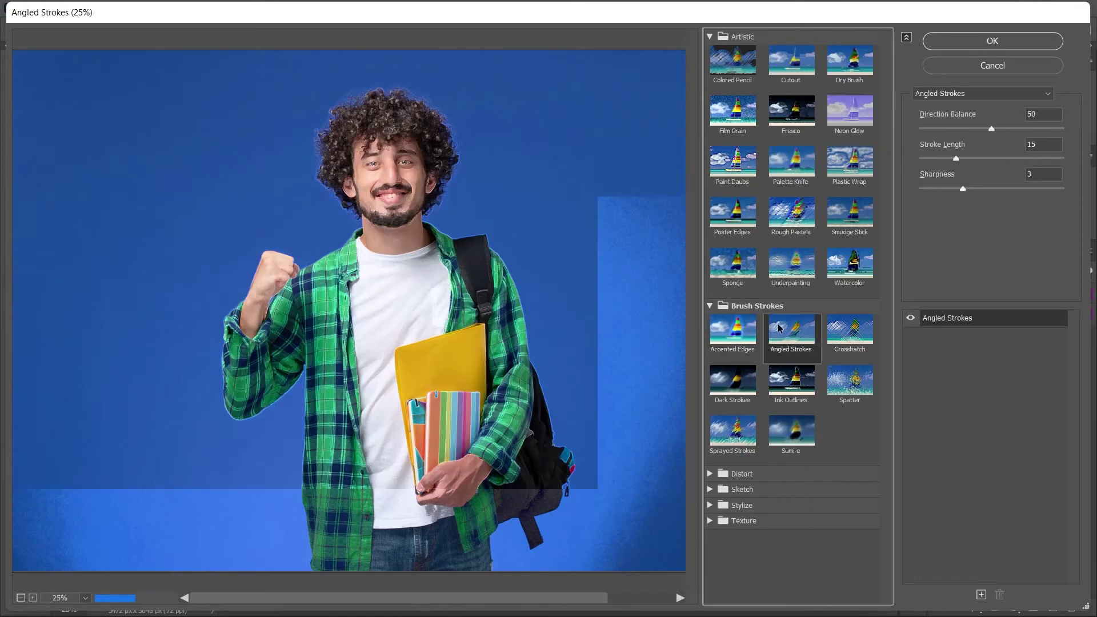
click(837, 334)
click(797, 355)
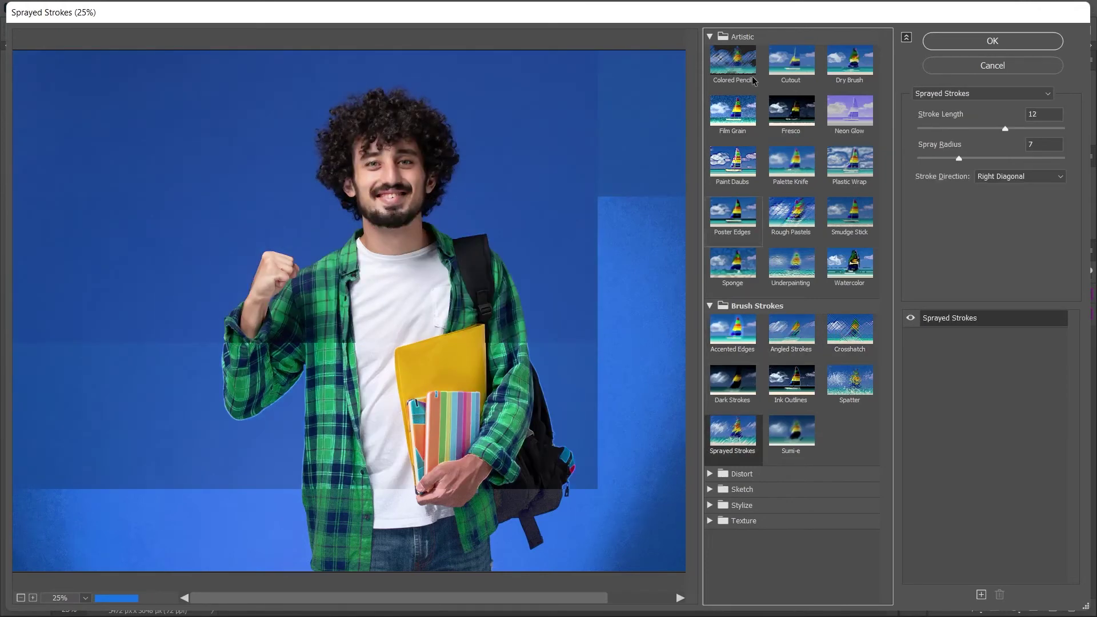
click(738, 160)
click(733, 111)
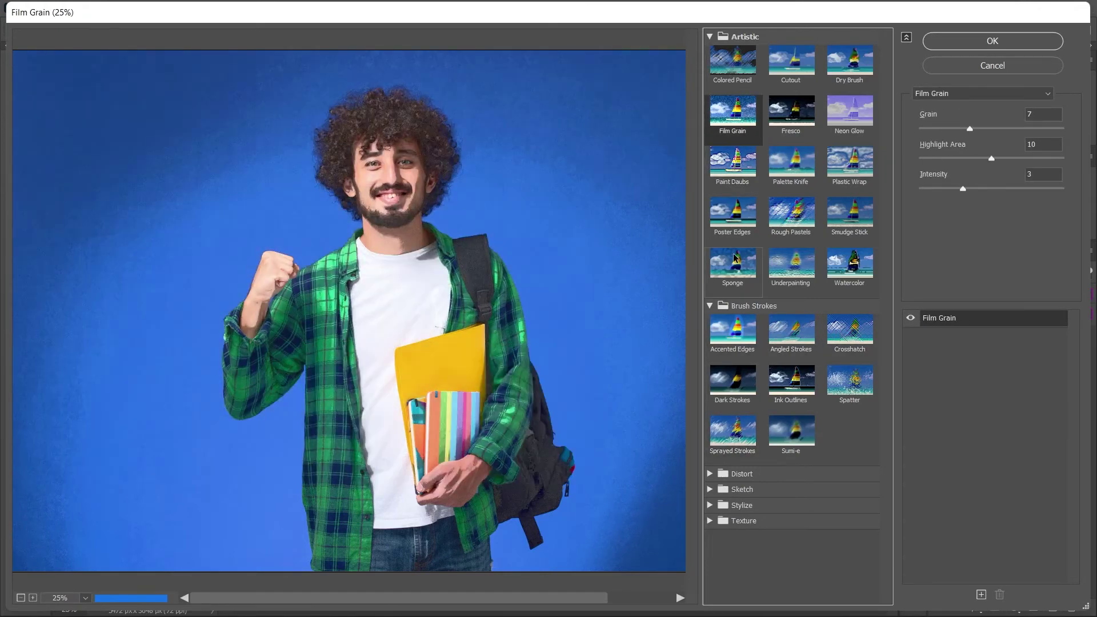
click(735, 262)
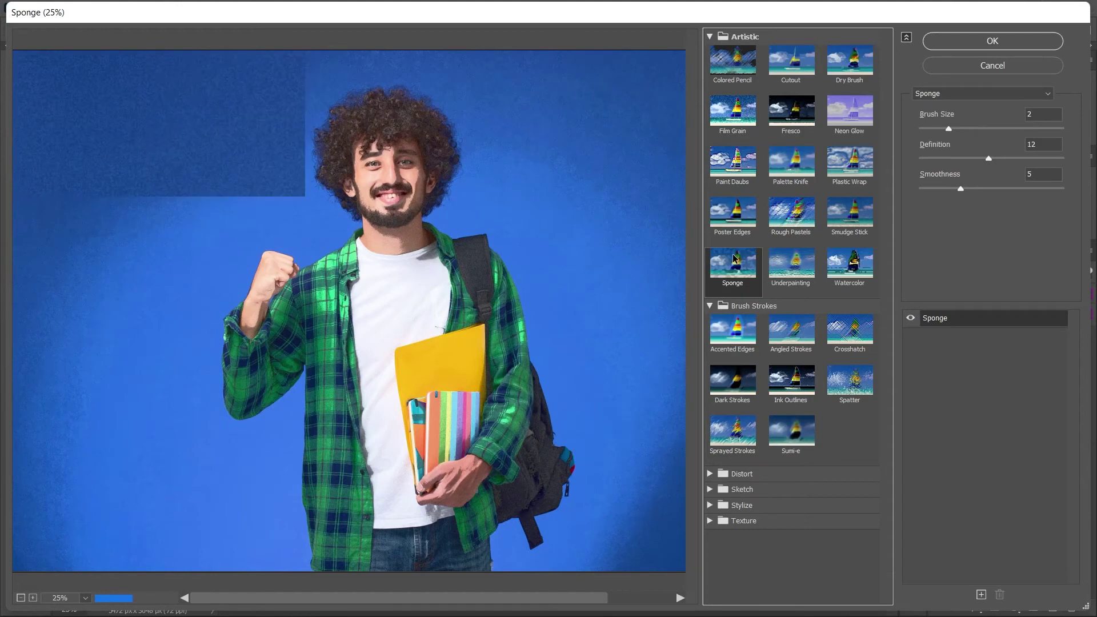
click(710, 37)
click(710, 235)
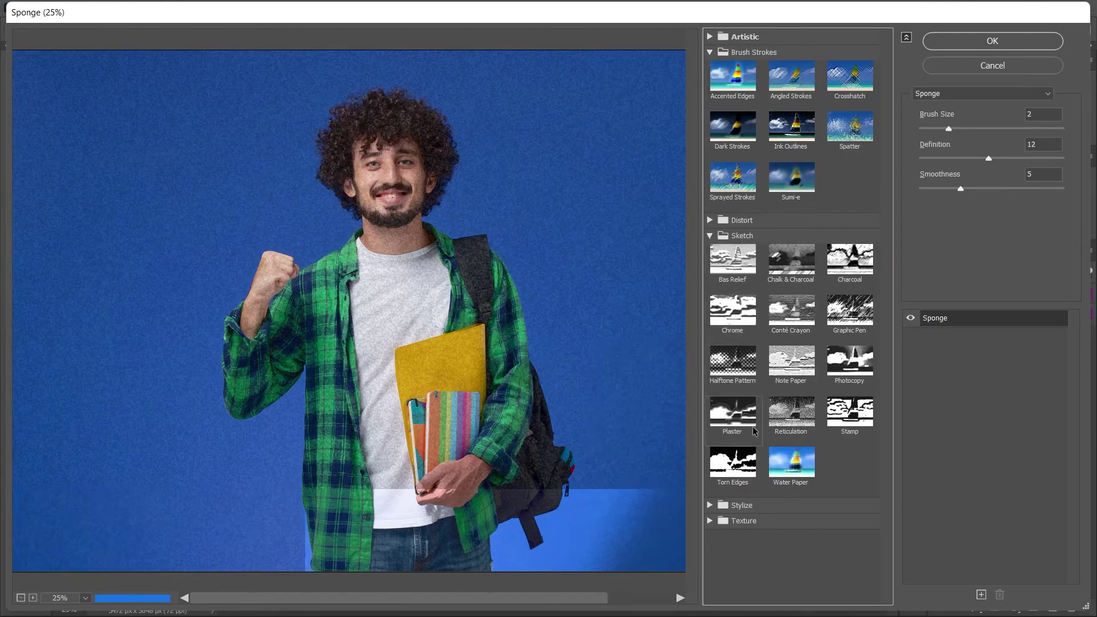
click(751, 374)
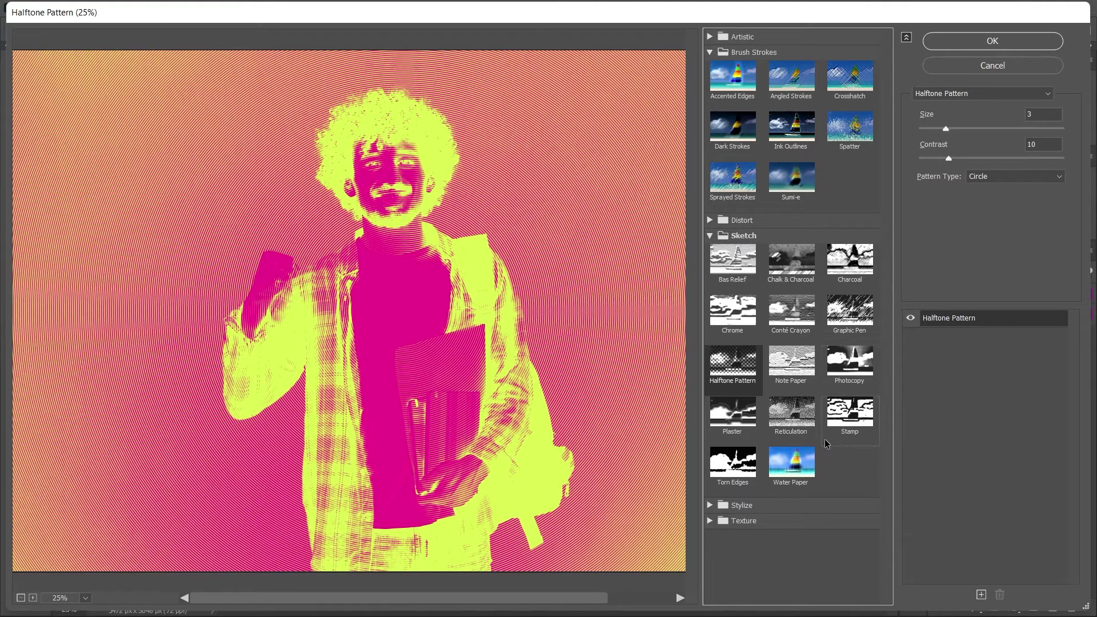
click(818, 457)
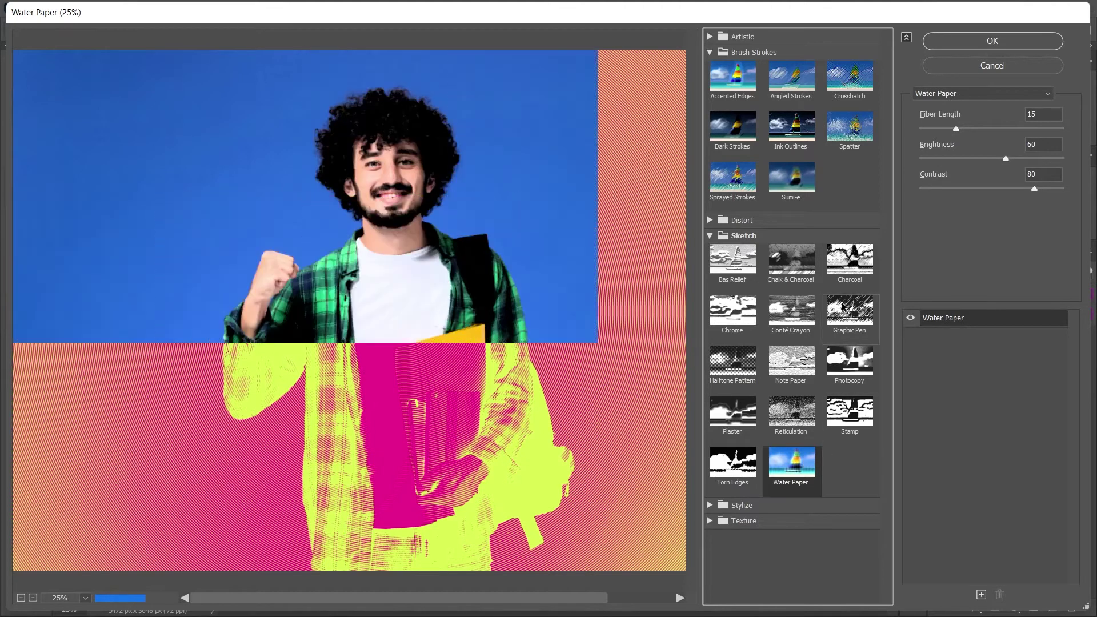
click(711, 505)
click(739, 526)
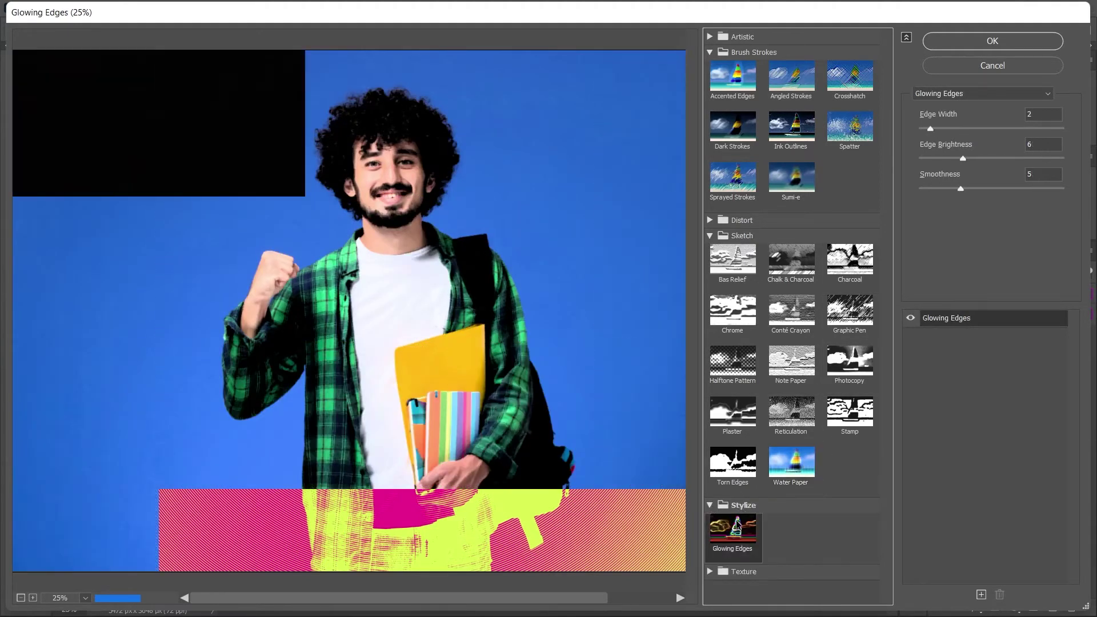
click(712, 572)
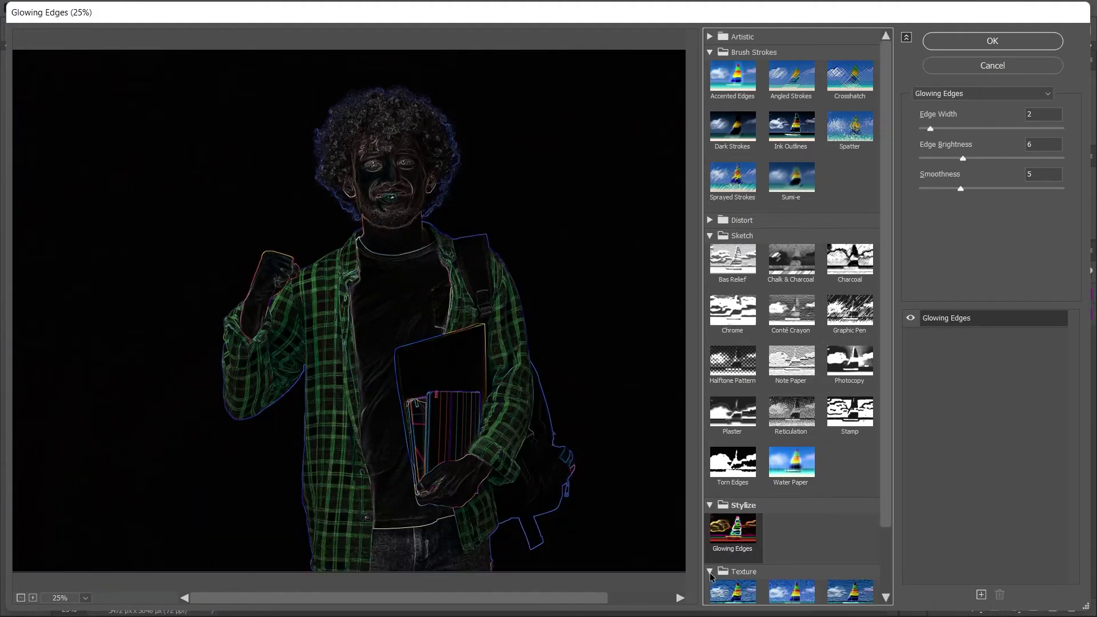
scroll(743, 548, down, 2)
click(737, 537)
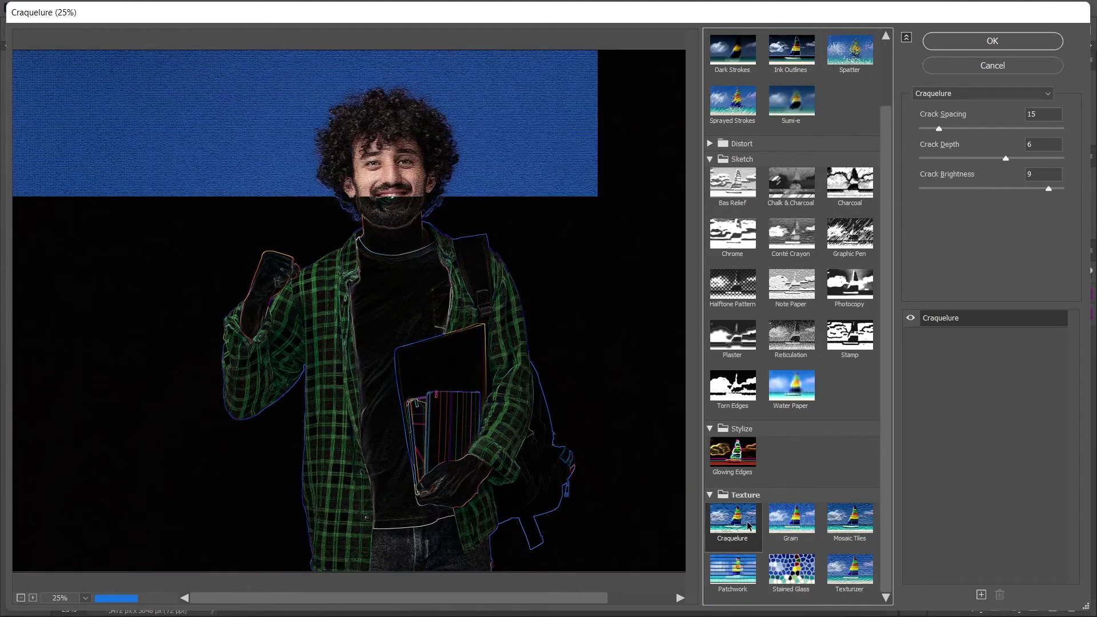
click(802, 518)
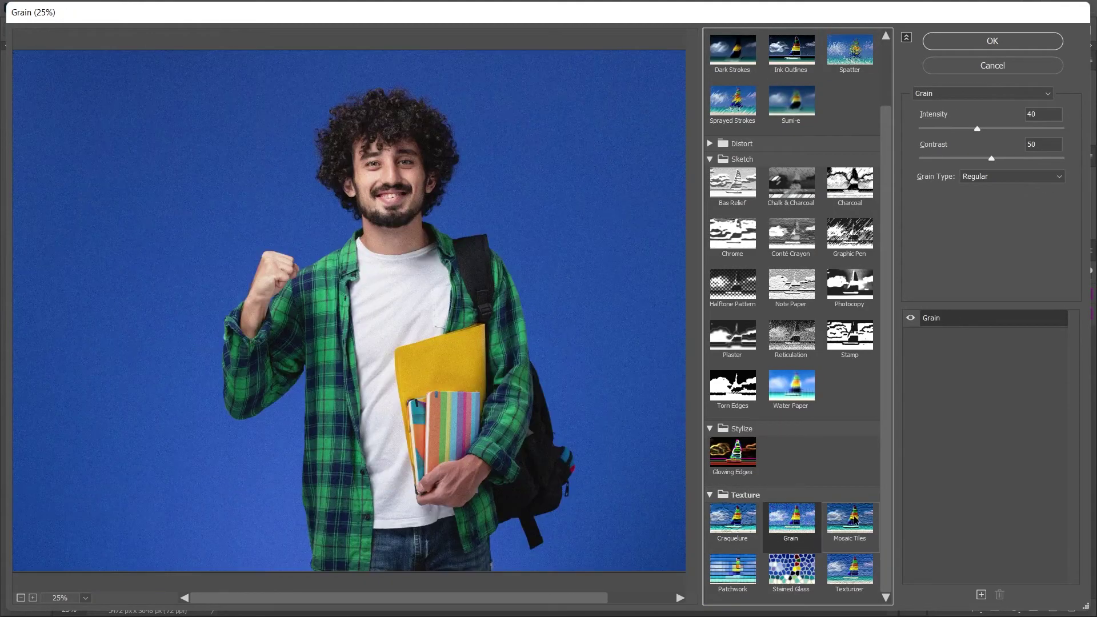
click(856, 521)
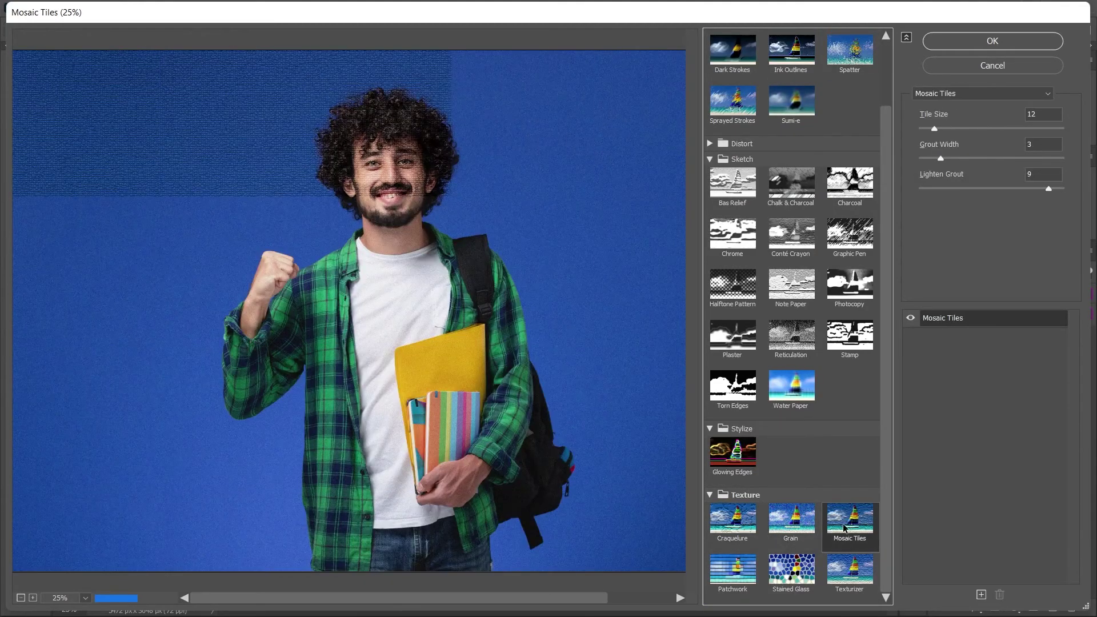
click(711, 159)
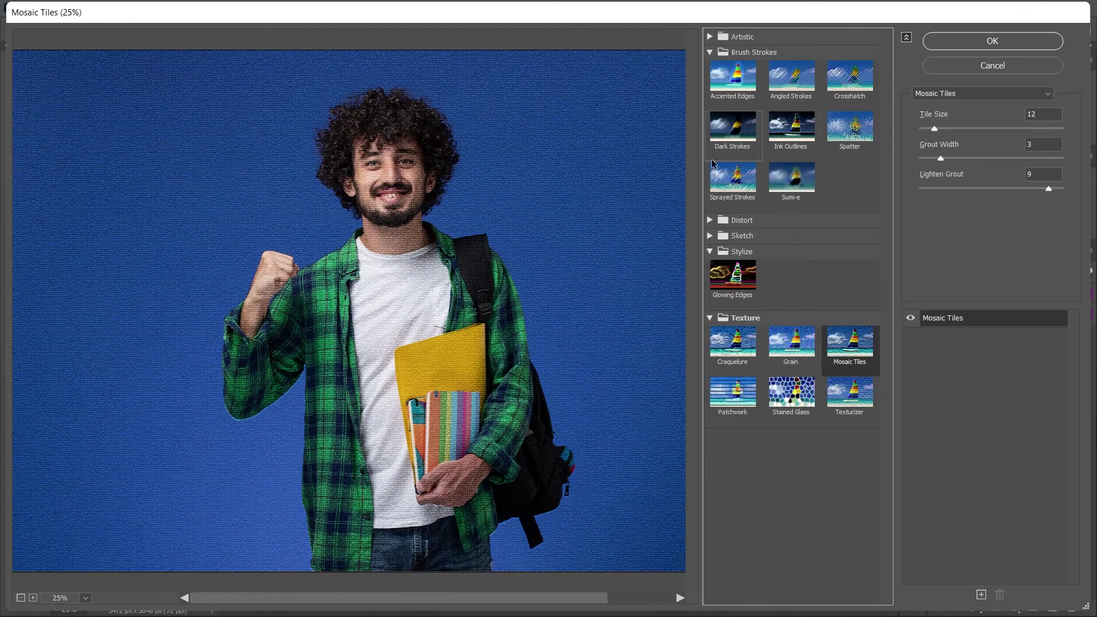
click(711, 234)
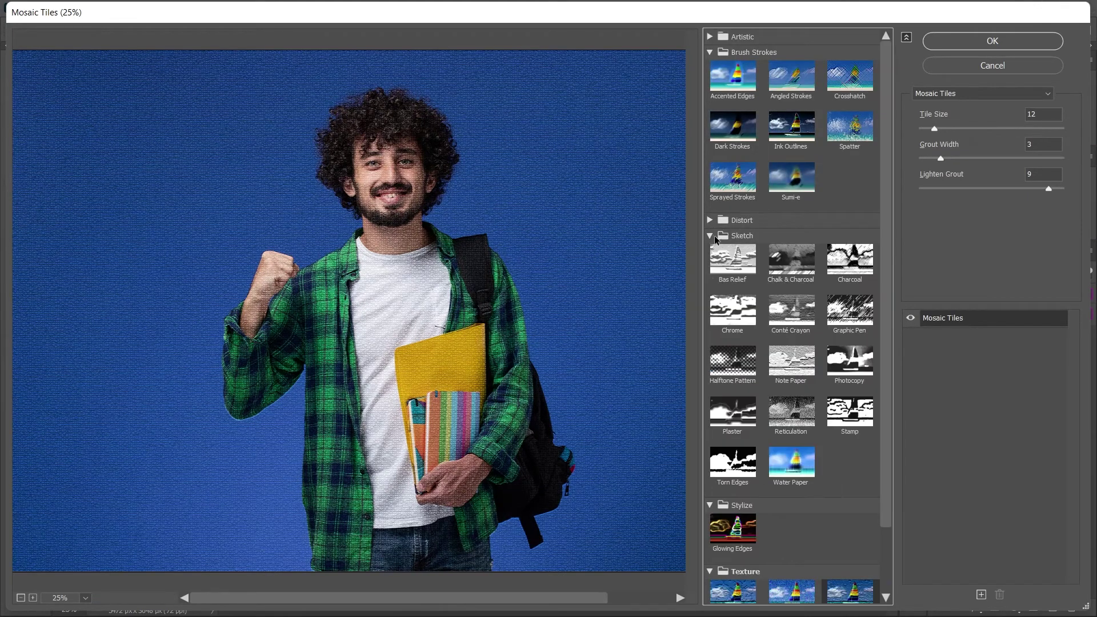
click(742, 367)
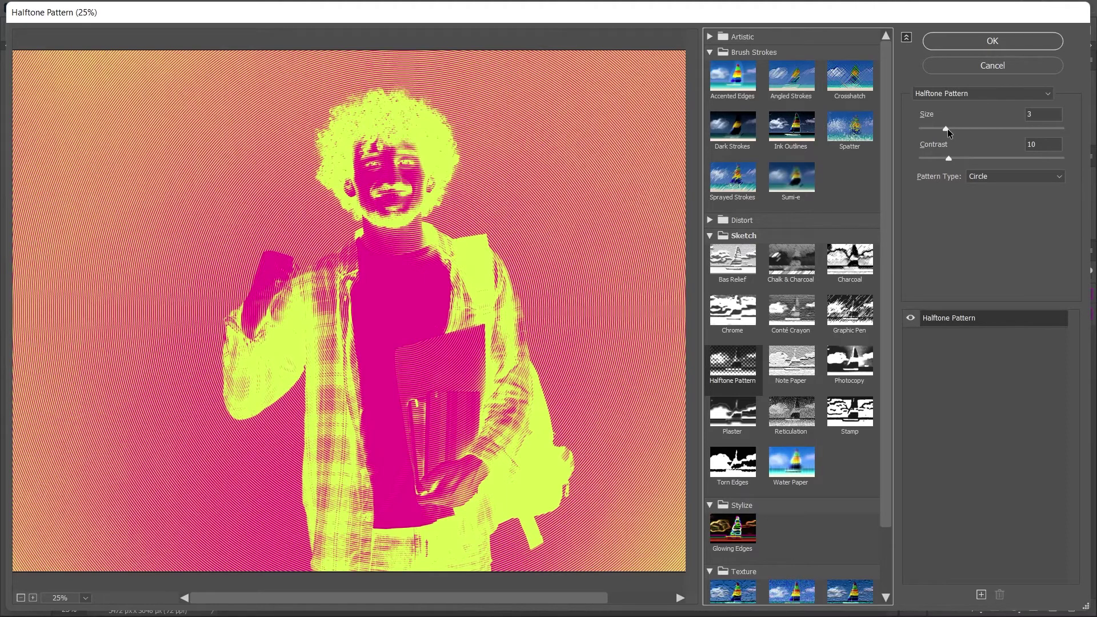
drag(946, 128, 958, 129)
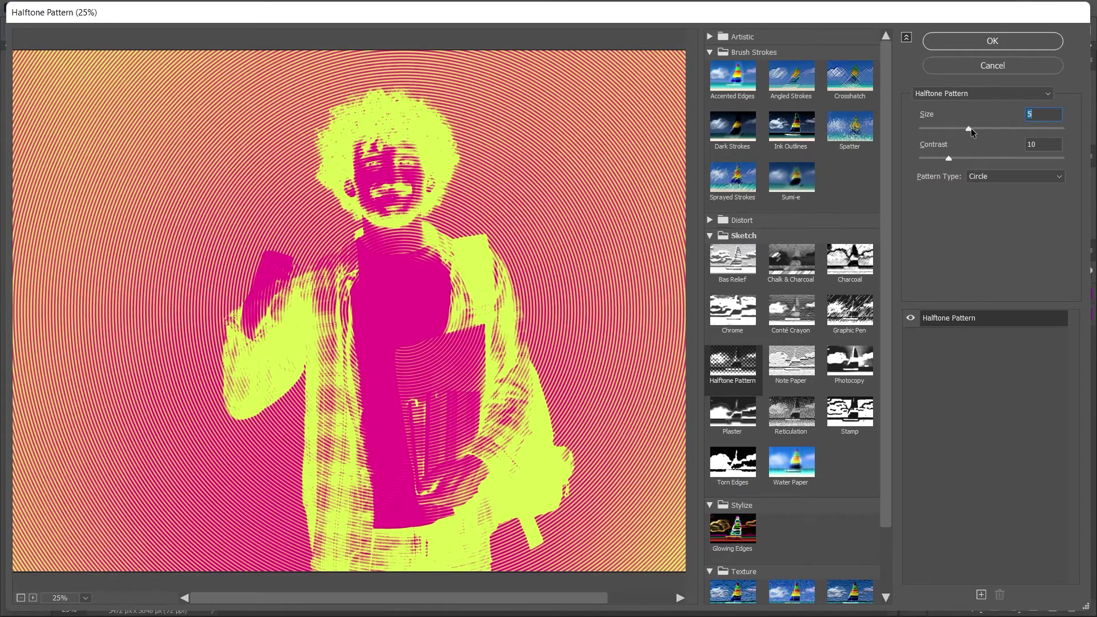
drag(972, 128, 1010, 160)
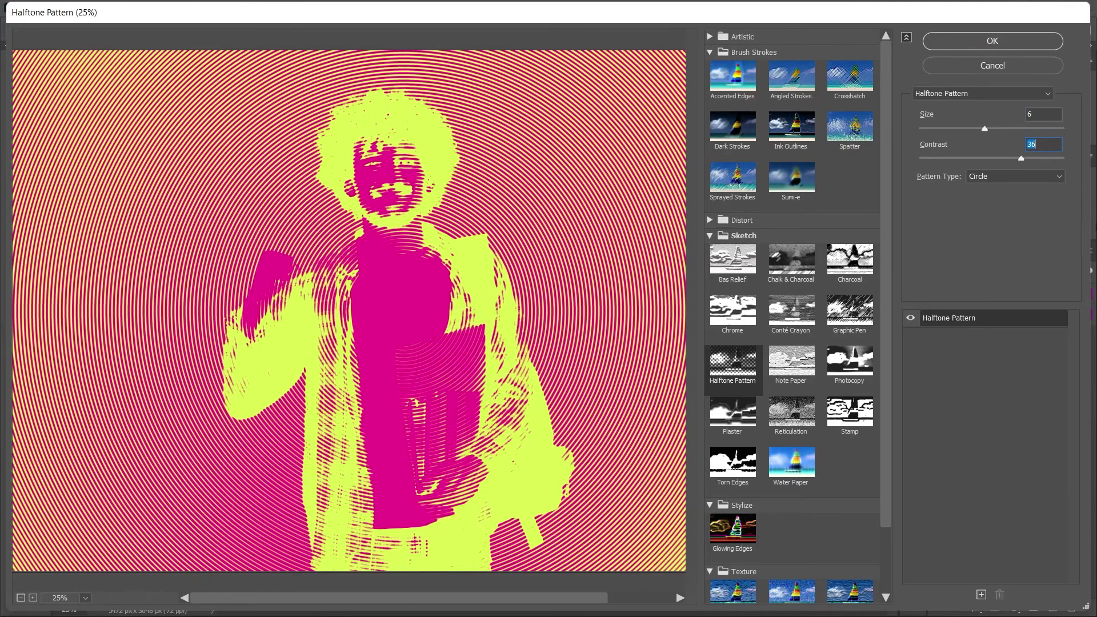
click(994, 66)
Step: Close the student photo without saving, then unlock the sneaker Background layer and convert it to a Smart Object
click(515, 52)
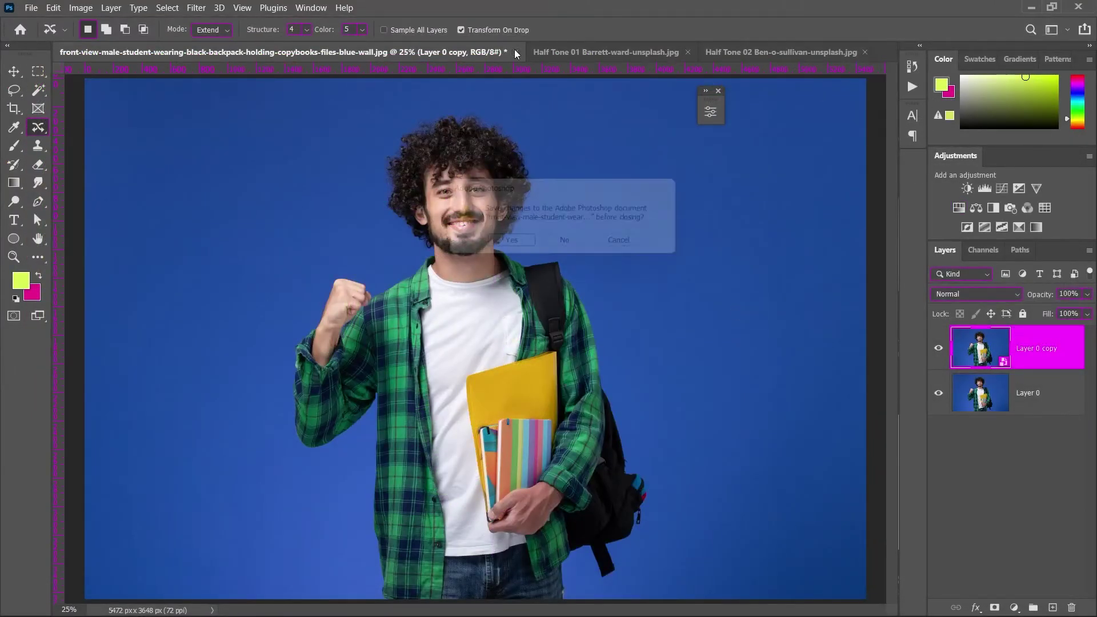
click(569, 246)
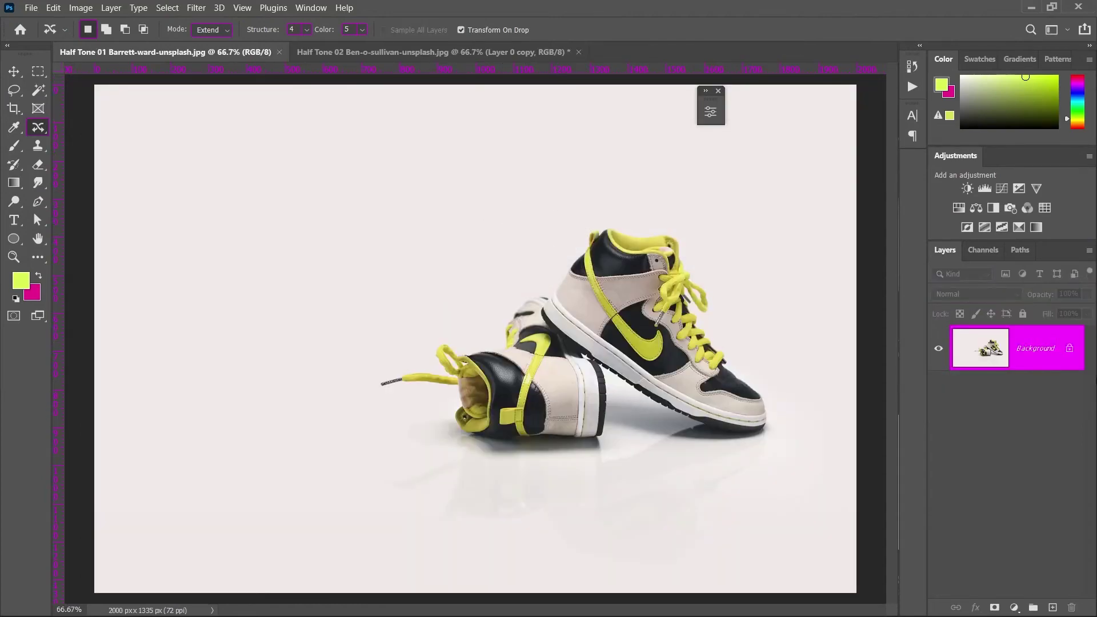
click(1070, 349)
right_click(1072, 353)
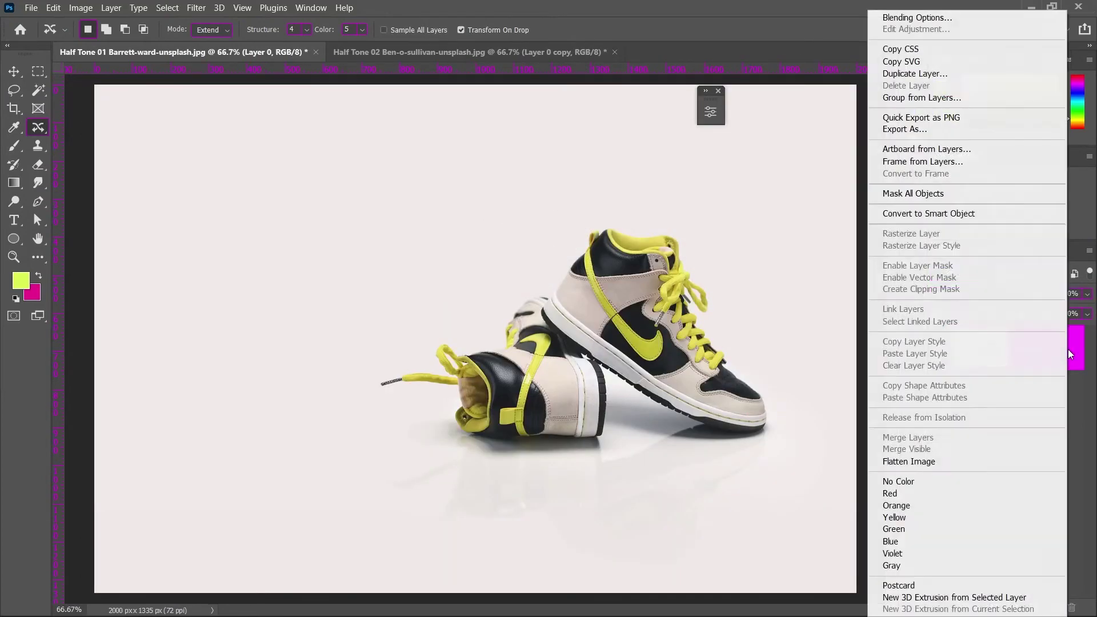
click(965, 211)
Step: Preview the Sketch > Halftone Pattern effect on the sneakers in the Filter Gallery
click(196, 7)
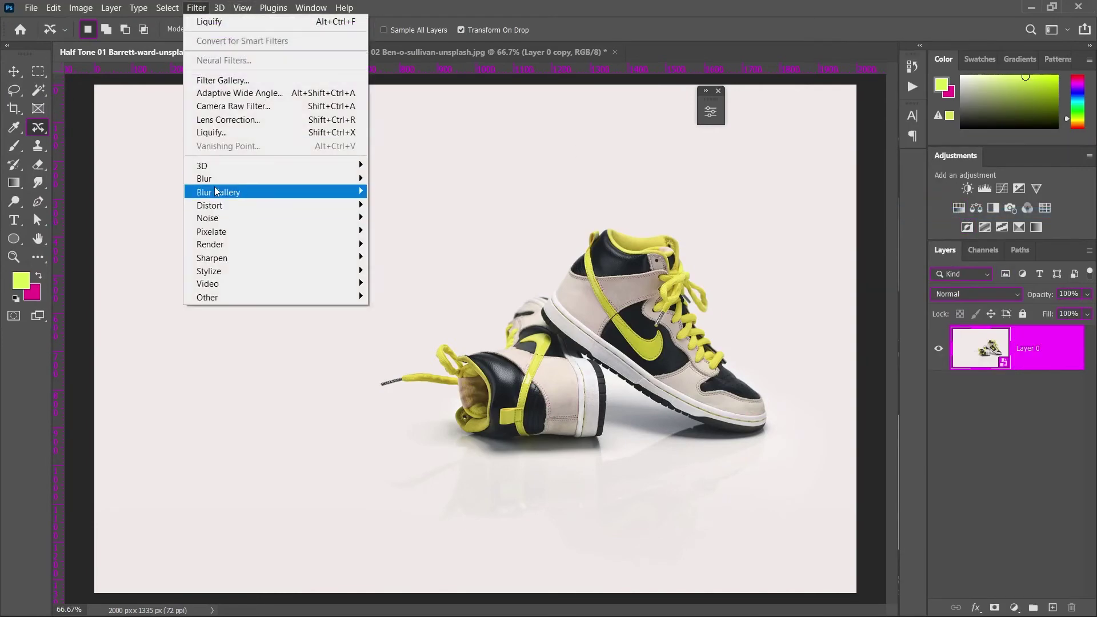
click(238, 81)
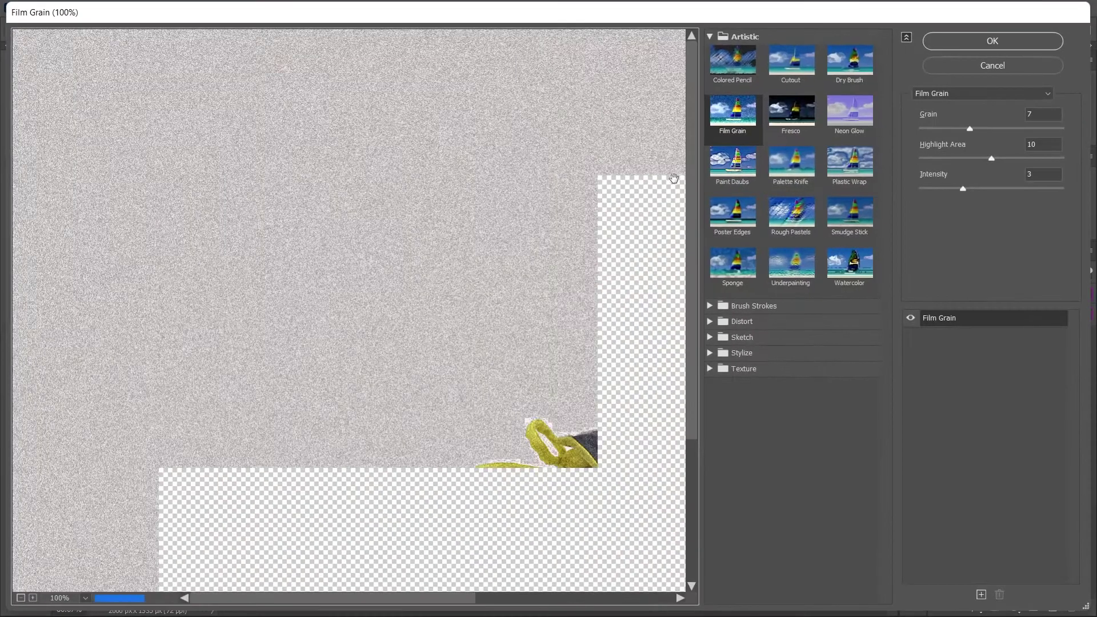
click(709, 339)
click(744, 485)
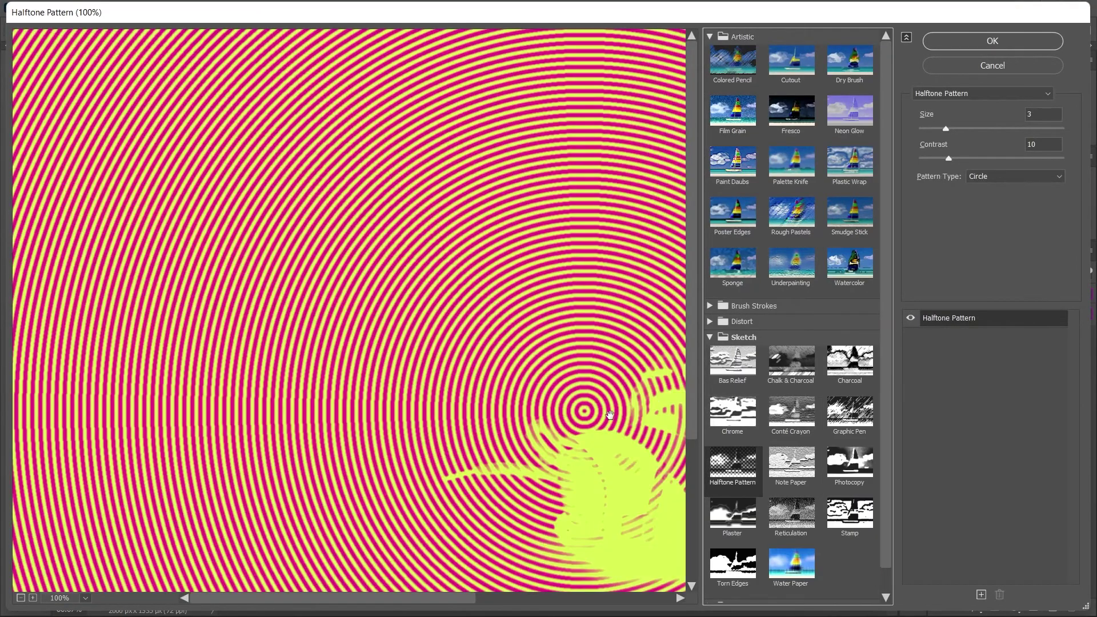
drag(610, 414, 225, 282)
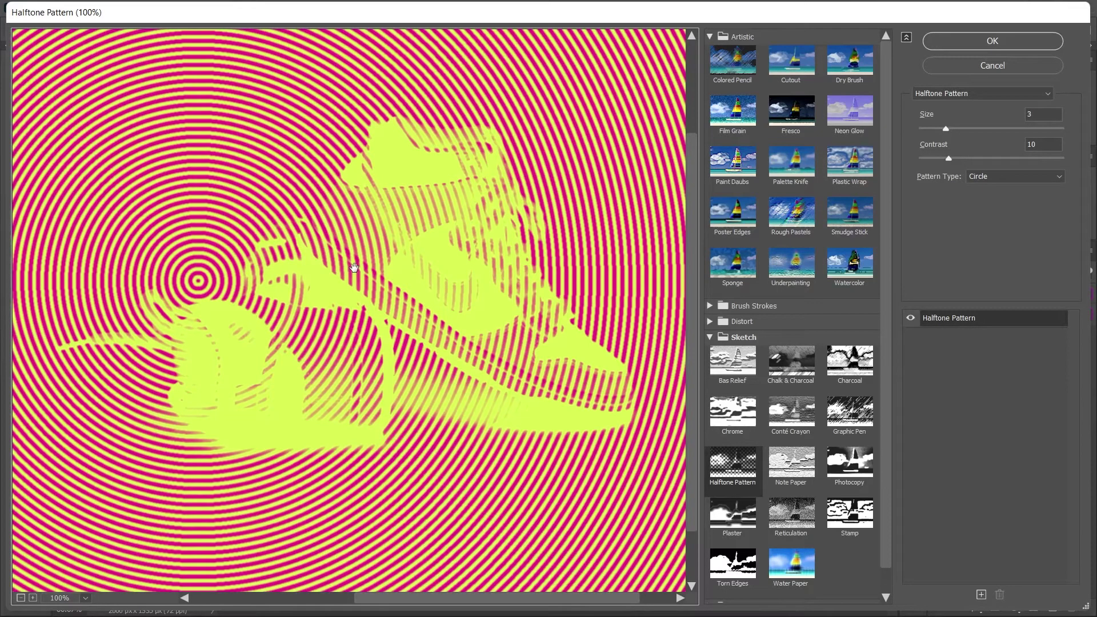
Step: Cancel the Filter Gallery and set the foreground colour to bright green 00fa29
click(984, 70)
click(24, 283)
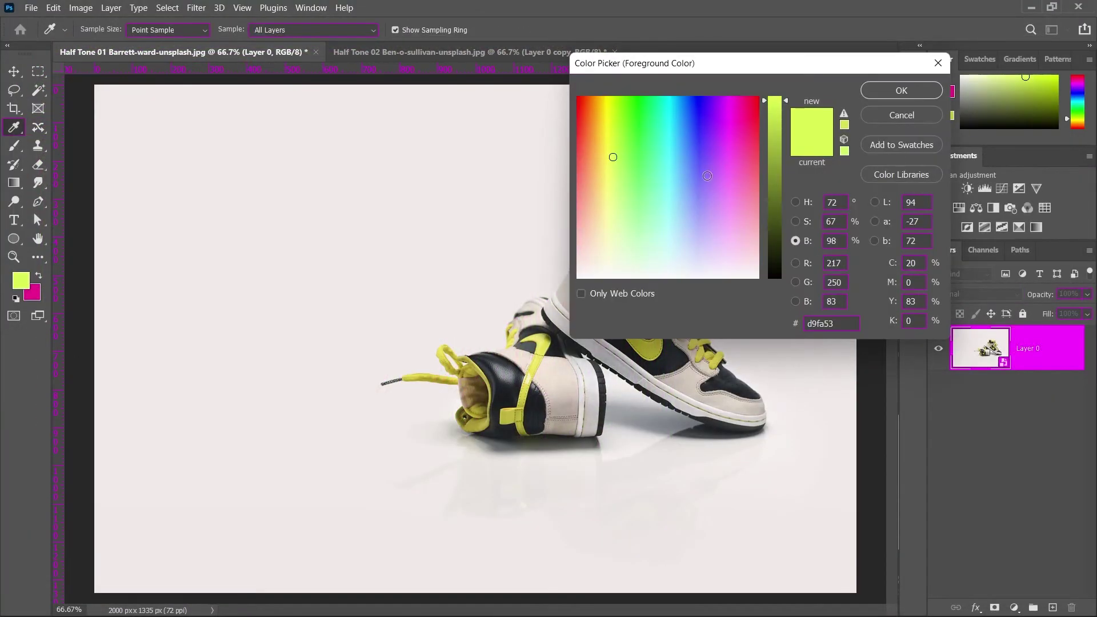
drag(646, 164, 643, 97)
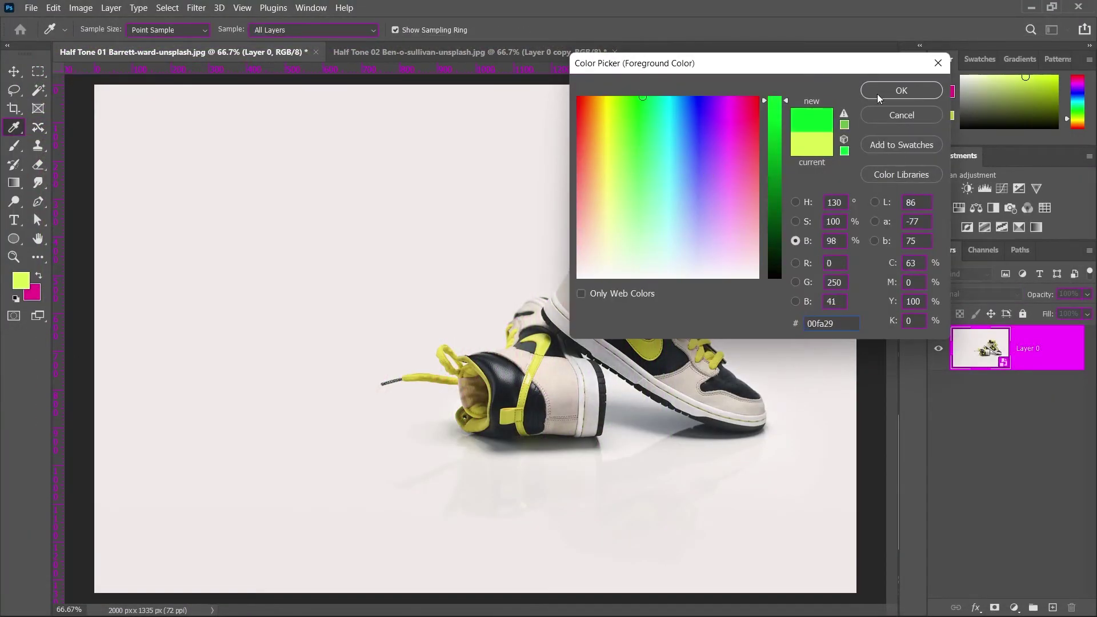
click(880, 94)
Step: Set the background colour to a pink Pantone swatch from Color Libraries, then reopen the Filter Gallery
click(949, 91)
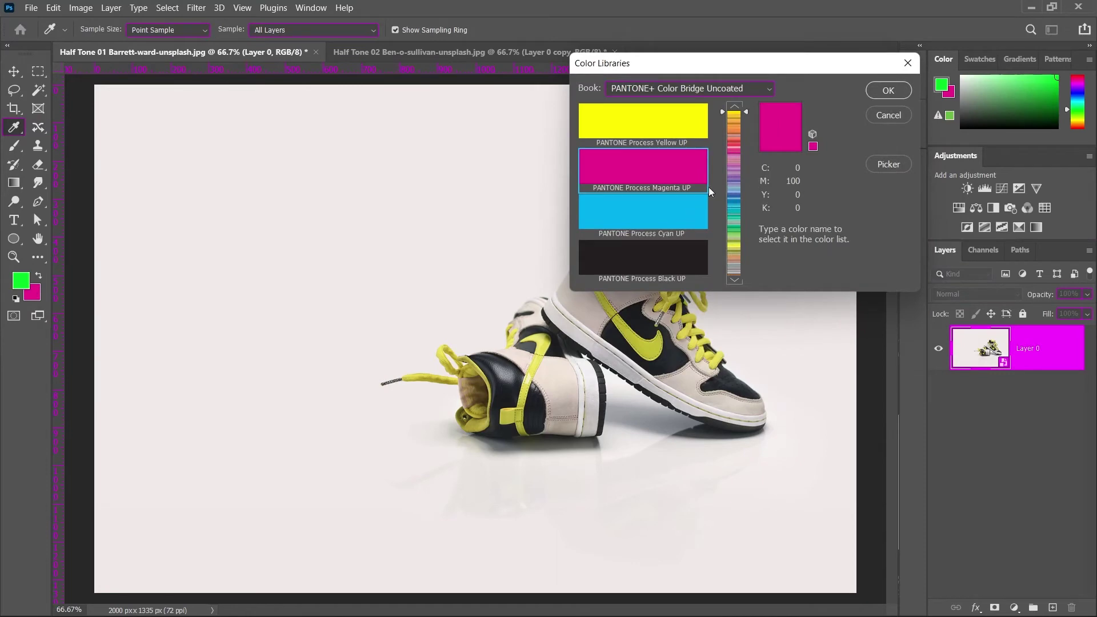
click(691, 222)
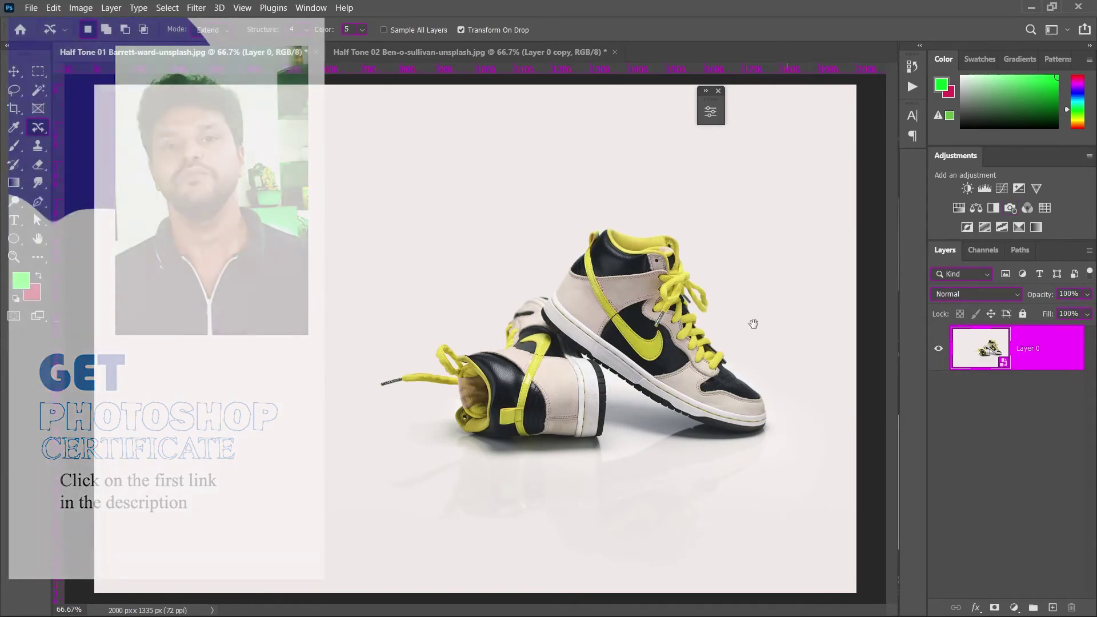
click(196, 8)
click(239, 83)
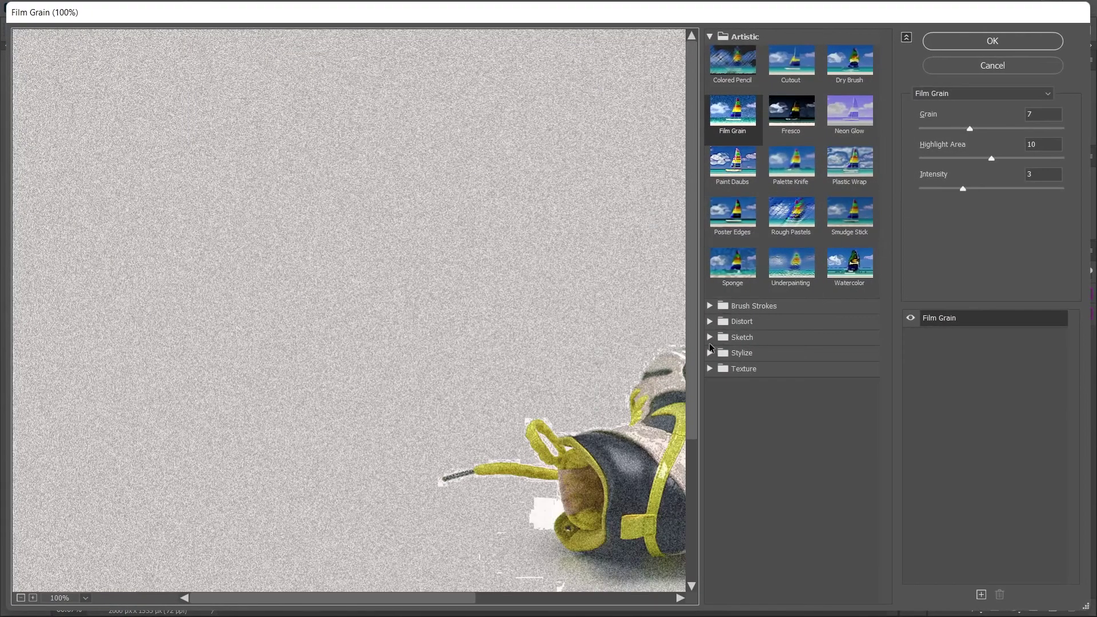
Step: Switch the effect to Halftone Pattern with Size 4 and Contrast 7
click(711, 338)
click(747, 474)
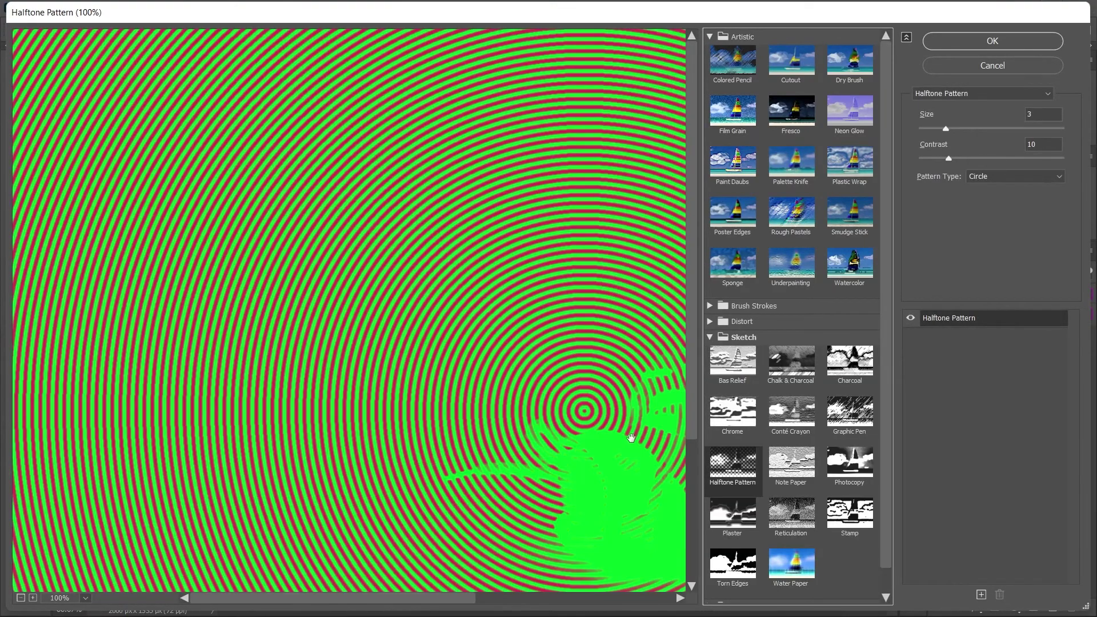
mouse_move(611, 428)
mouse_down()
mouse_move(560, 384)
mouse_move(301, 286)
mouse_move(394, 332)
mouse_up()
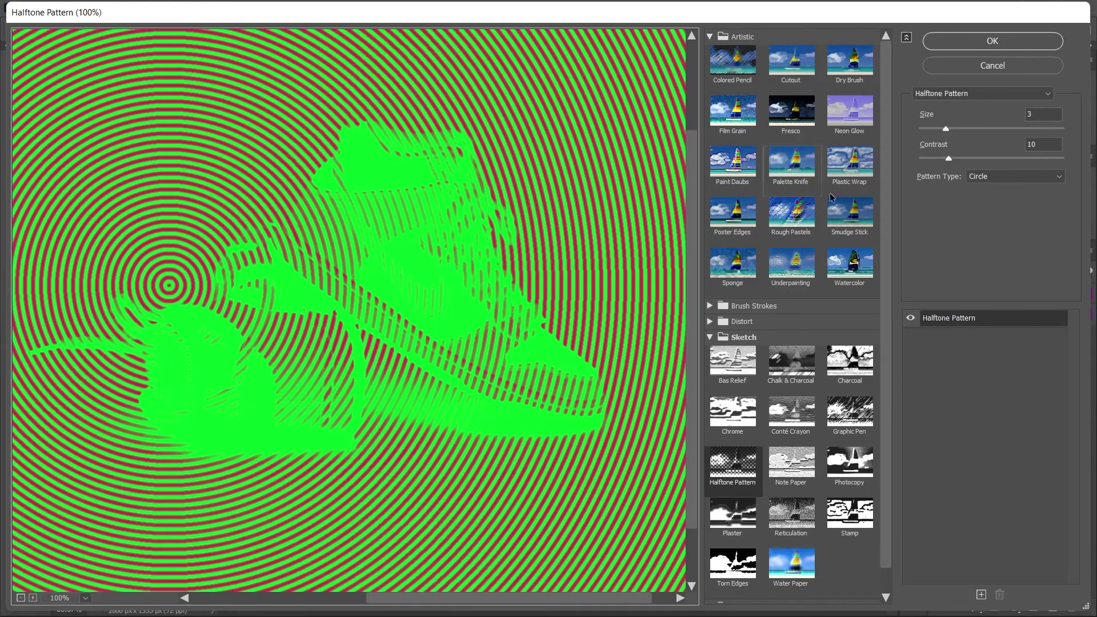
drag(947, 128, 959, 128)
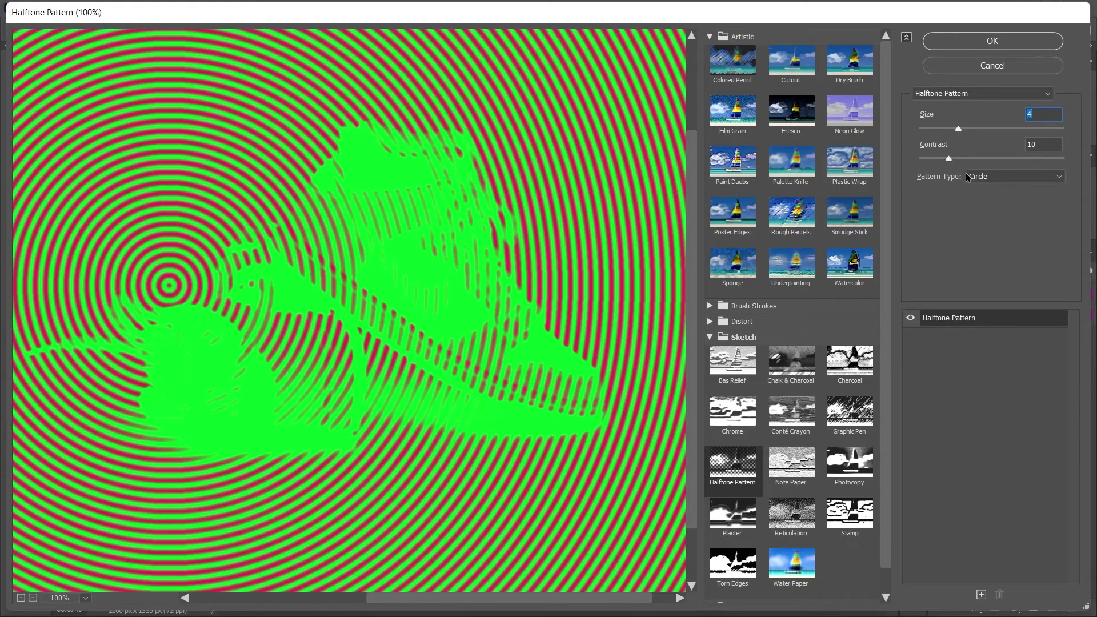
mouse_move(947, 157)
mouse_down()
mouse_move(946, 129)
mouse_move(936, 127)
mouse_up()
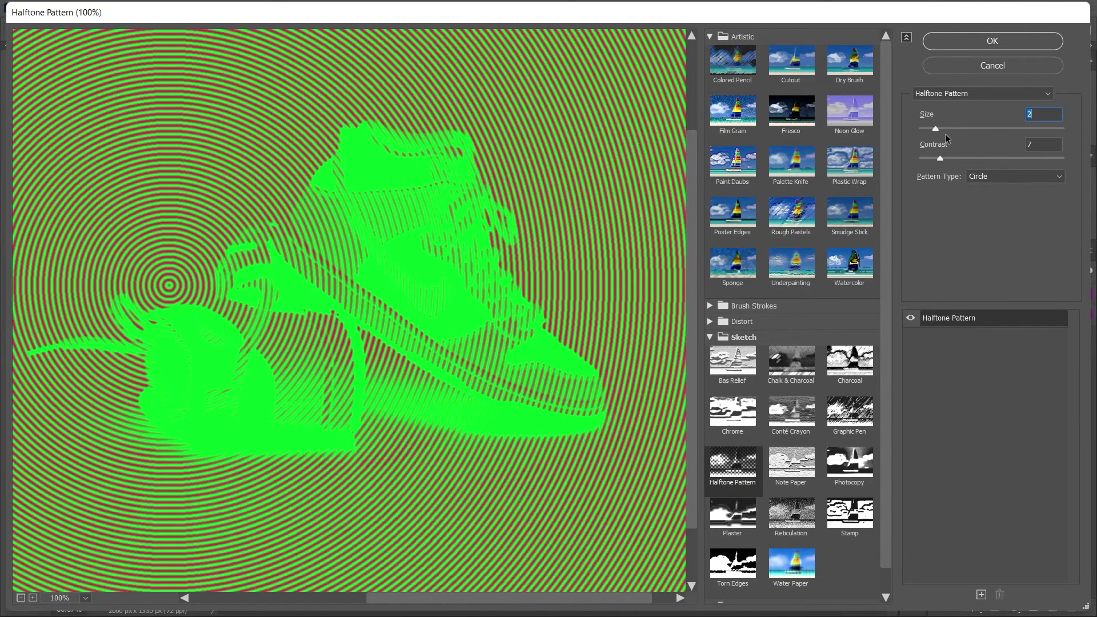
key(alt)
key(ctrl+minus)
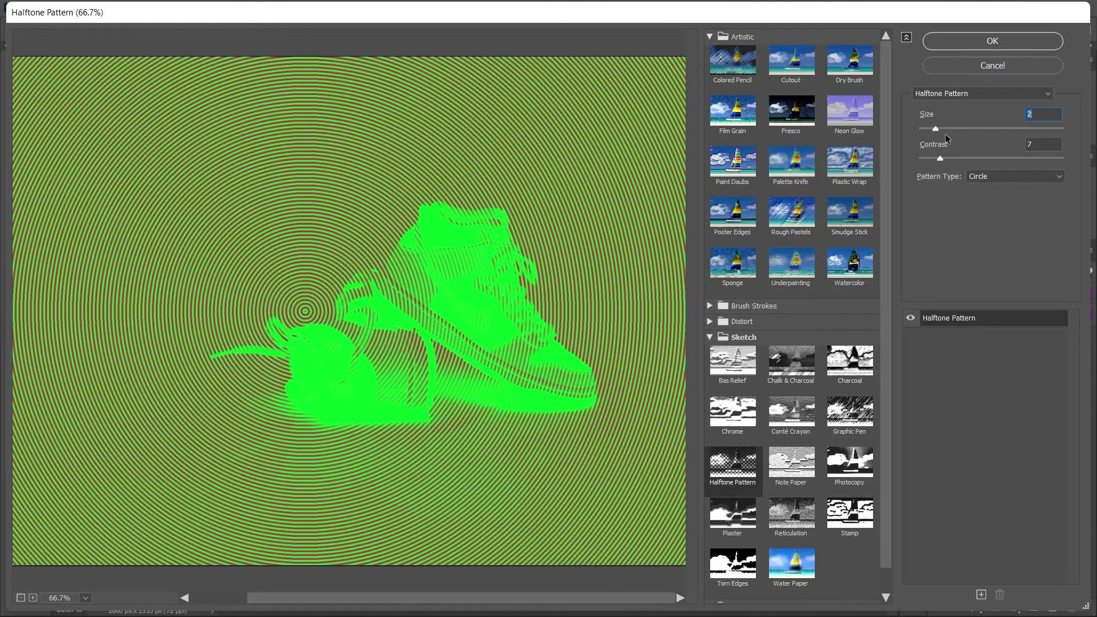
Step: Try the Dot and Line pattern types, settle on Circle at Size 4, and apply the filter
click(1021, 177)
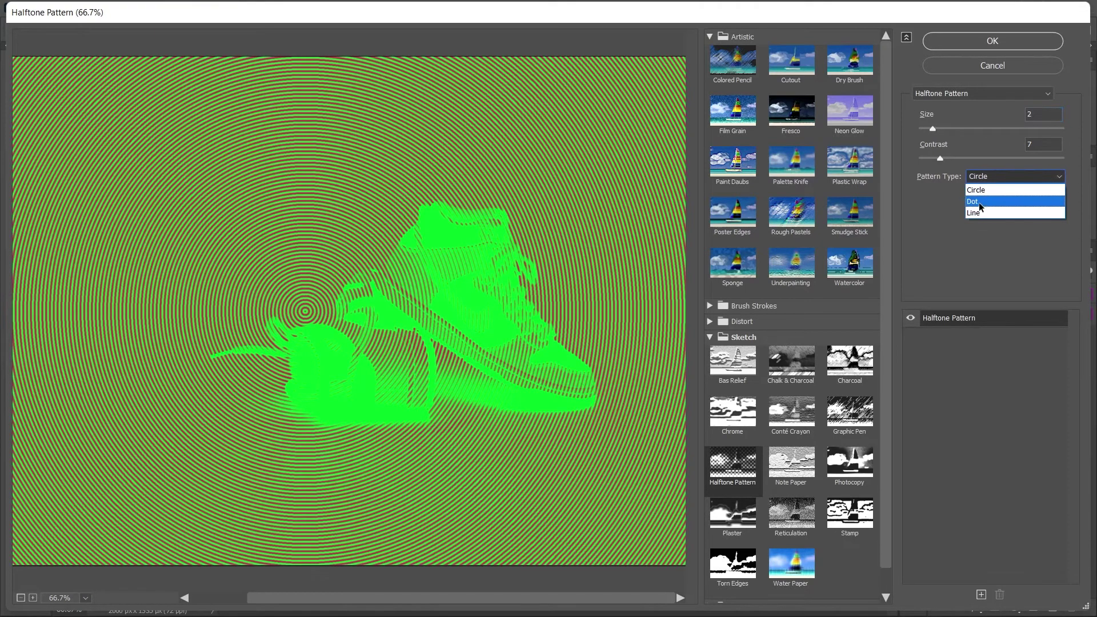
click(981, 209)
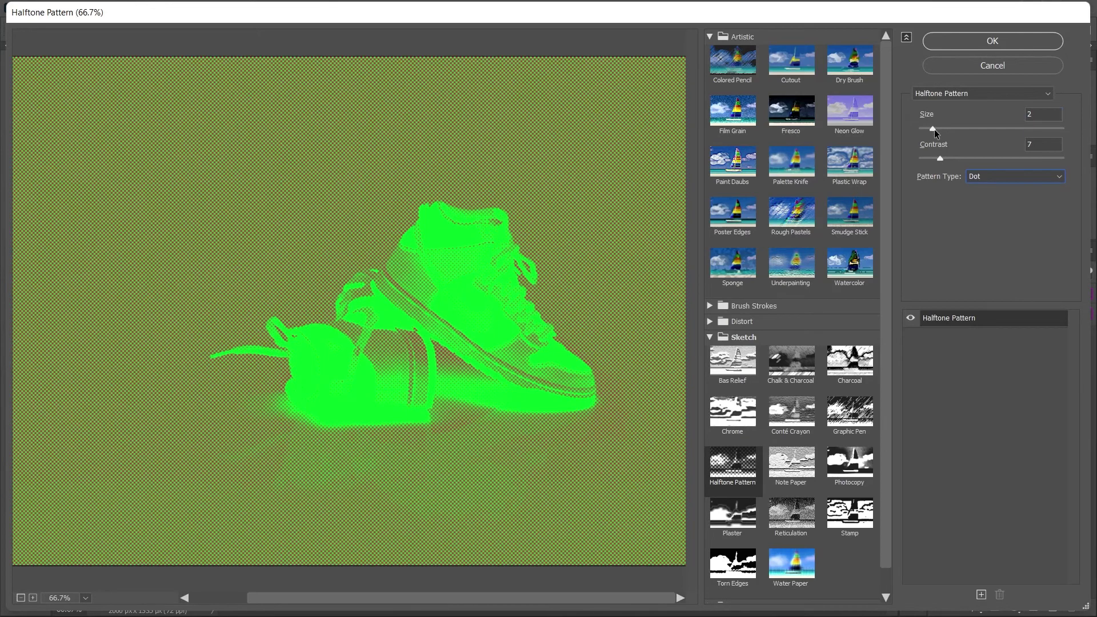
drag(933, 130, 961, 135)
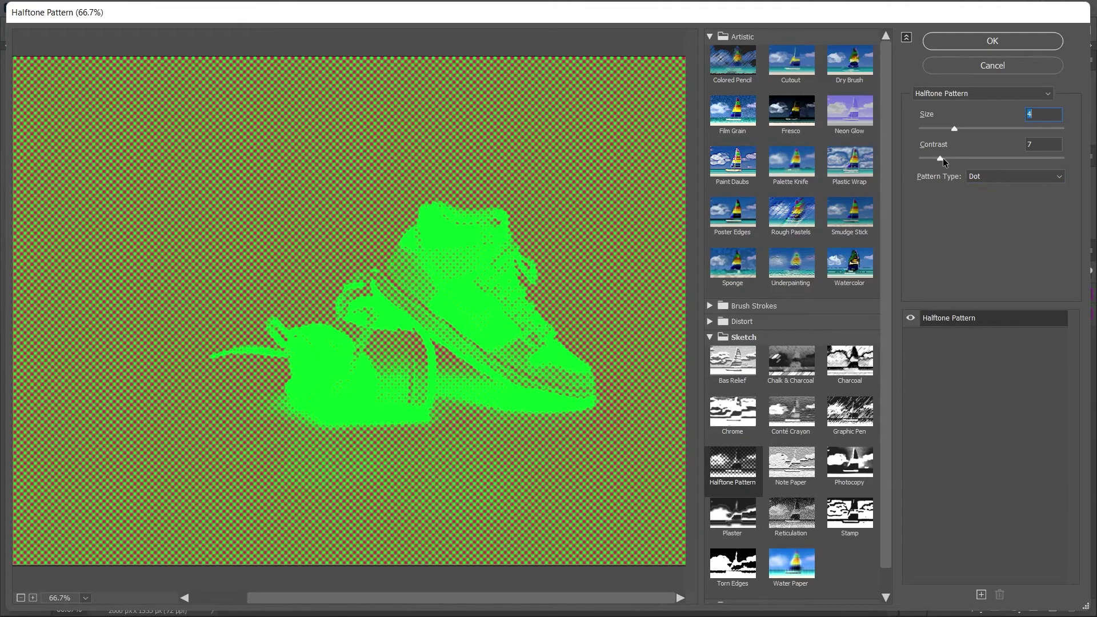
key(Down)
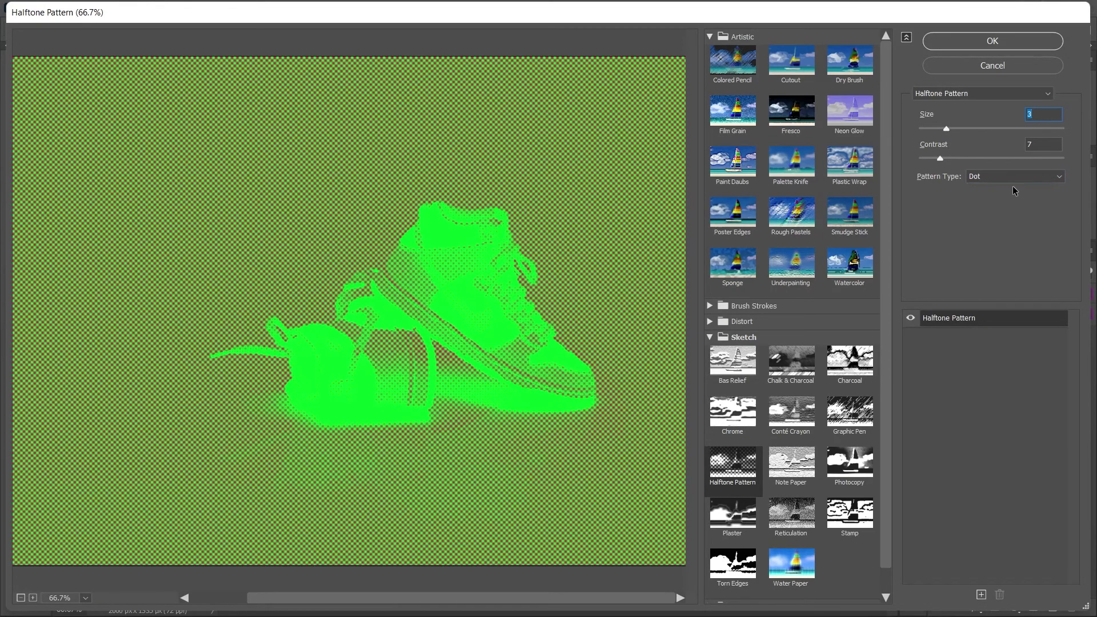
click(1013, 177)
click(979, 214)
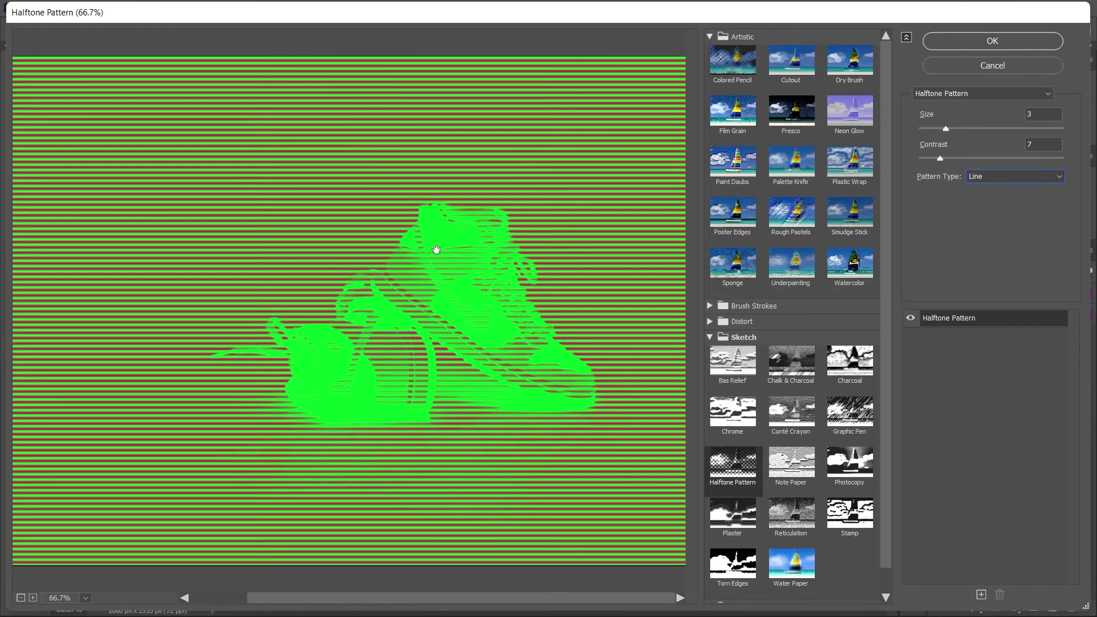
click(1006, 177)
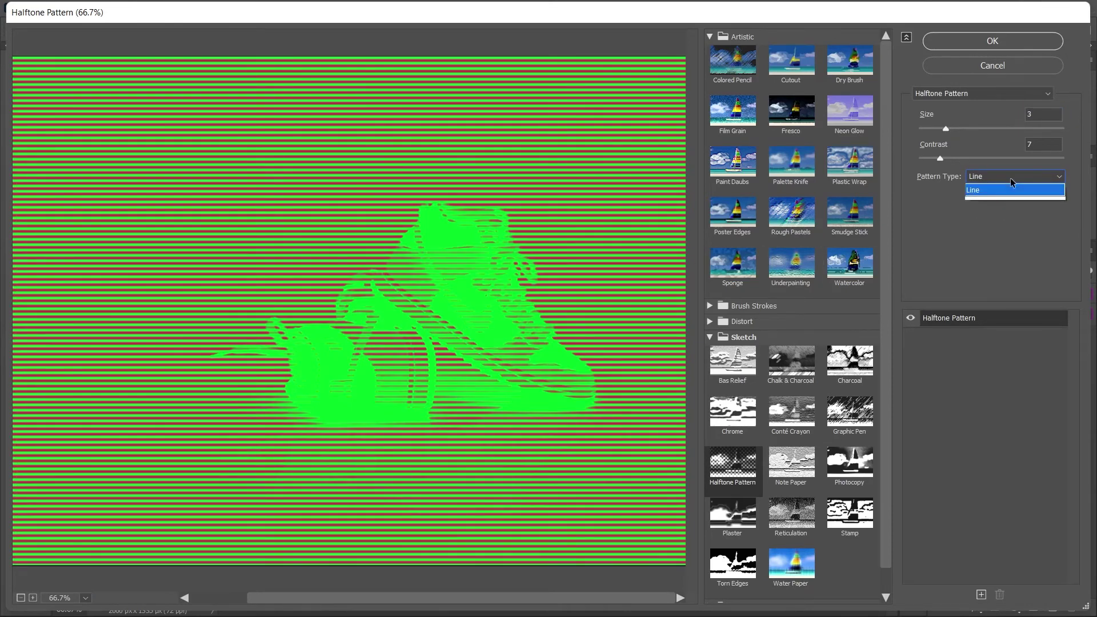
click(991, 191)
click(956, 128)
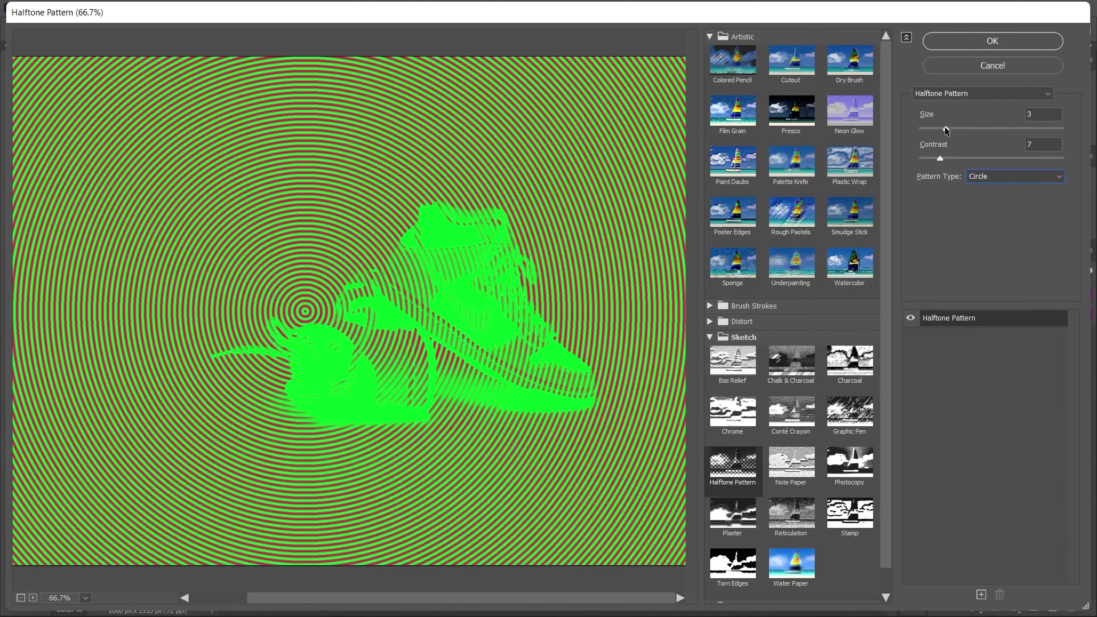
click(1004, 45)
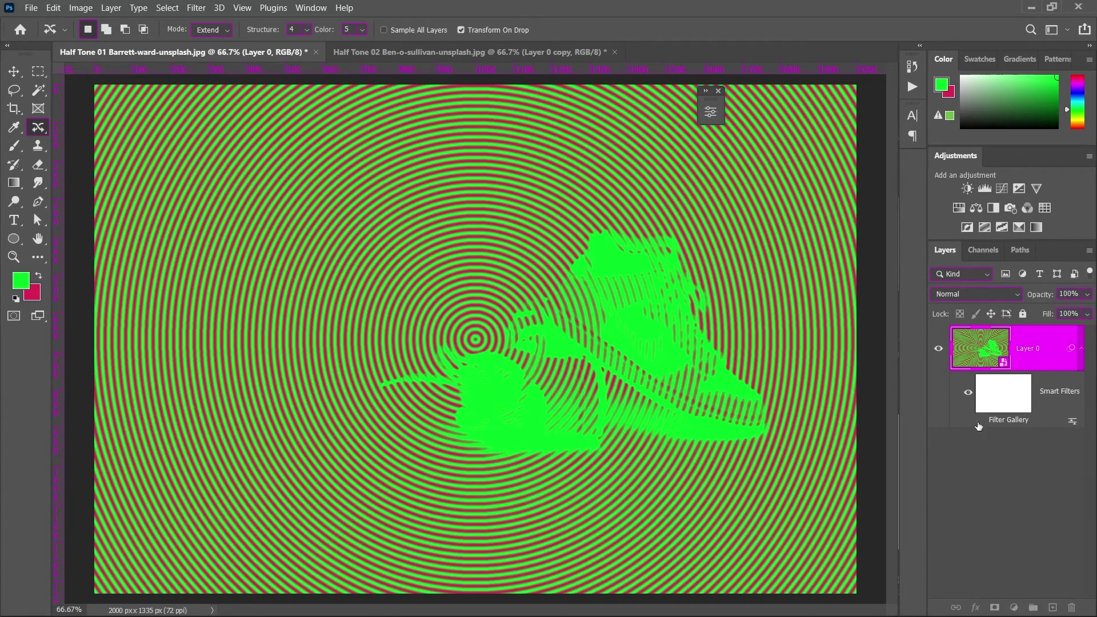
Step: Compare the smart filter on and off, close the sneaker file unsaved, and duplicate Layer 0 in the photographer photo
click(979, 422)
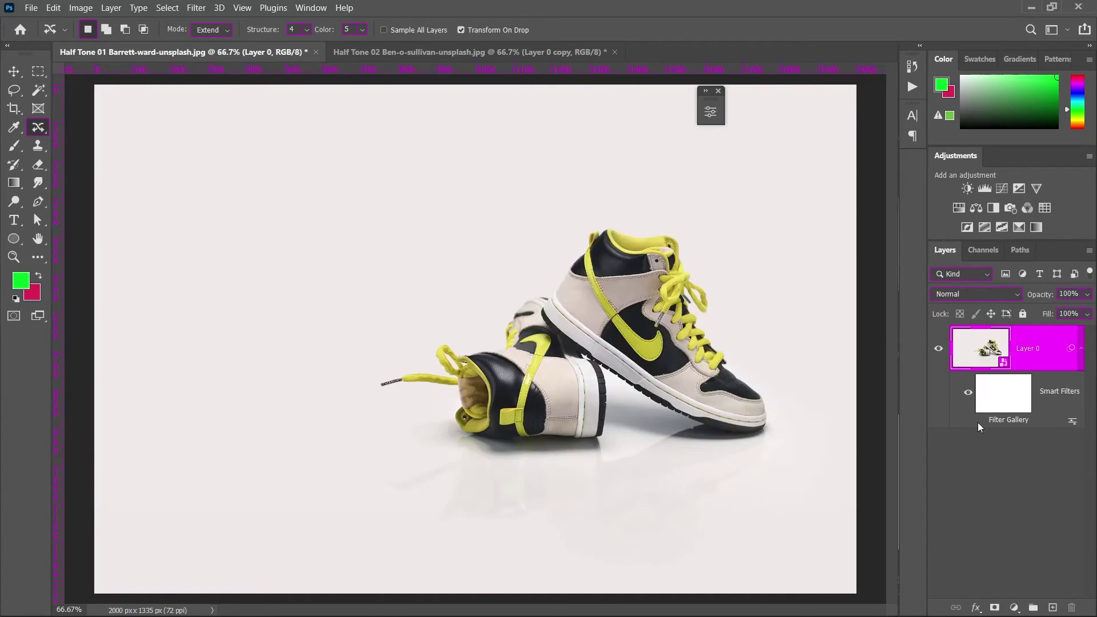
click(979, 423)
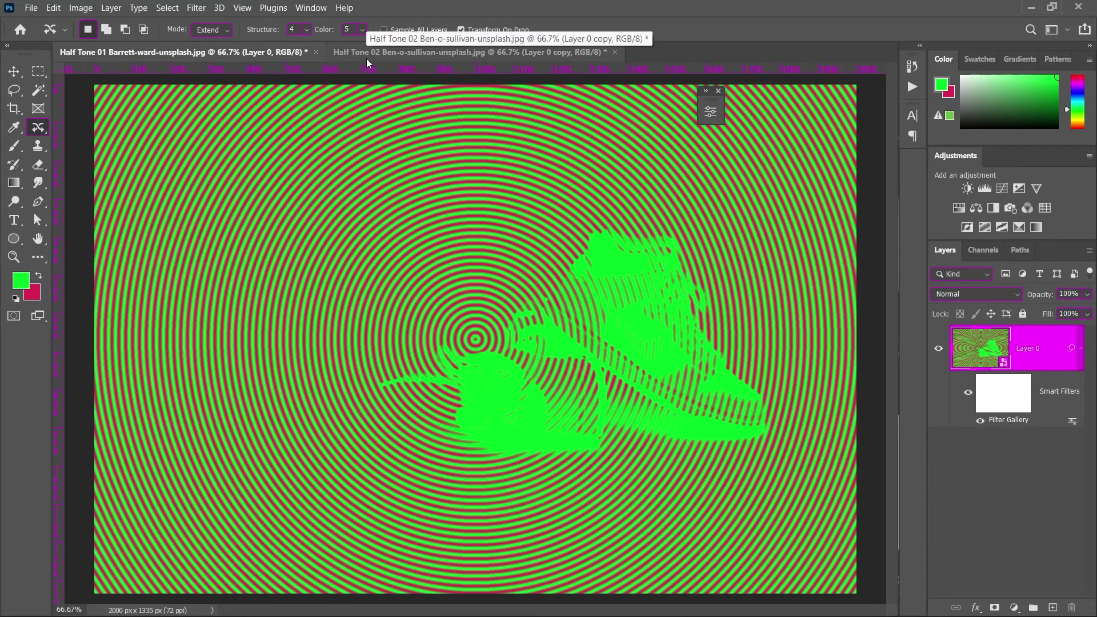
click(316, 52)
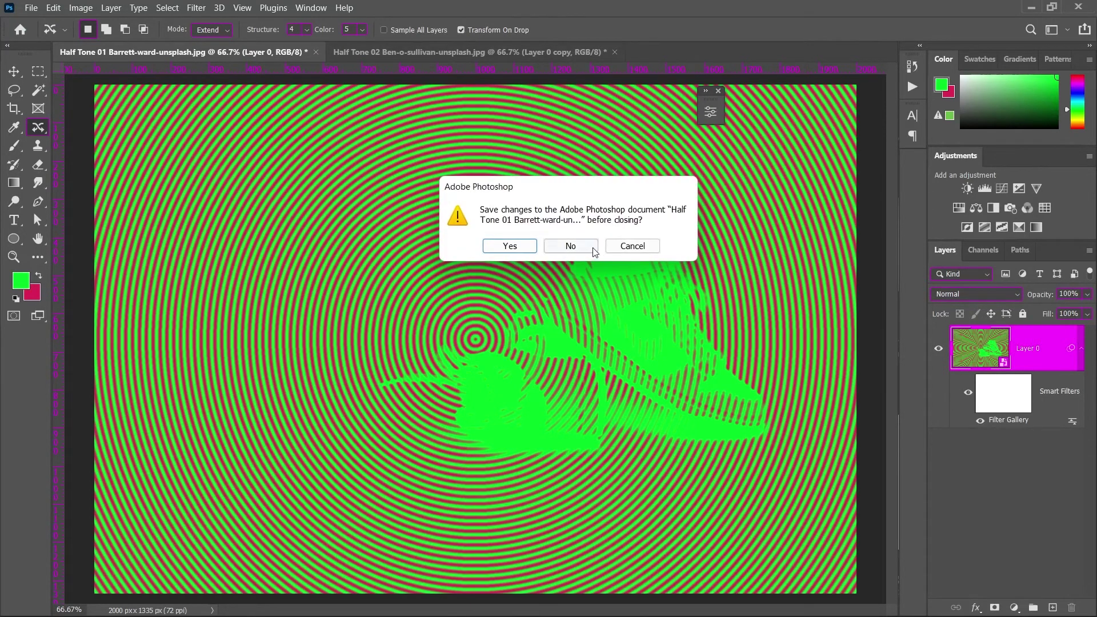
click(568, 243)
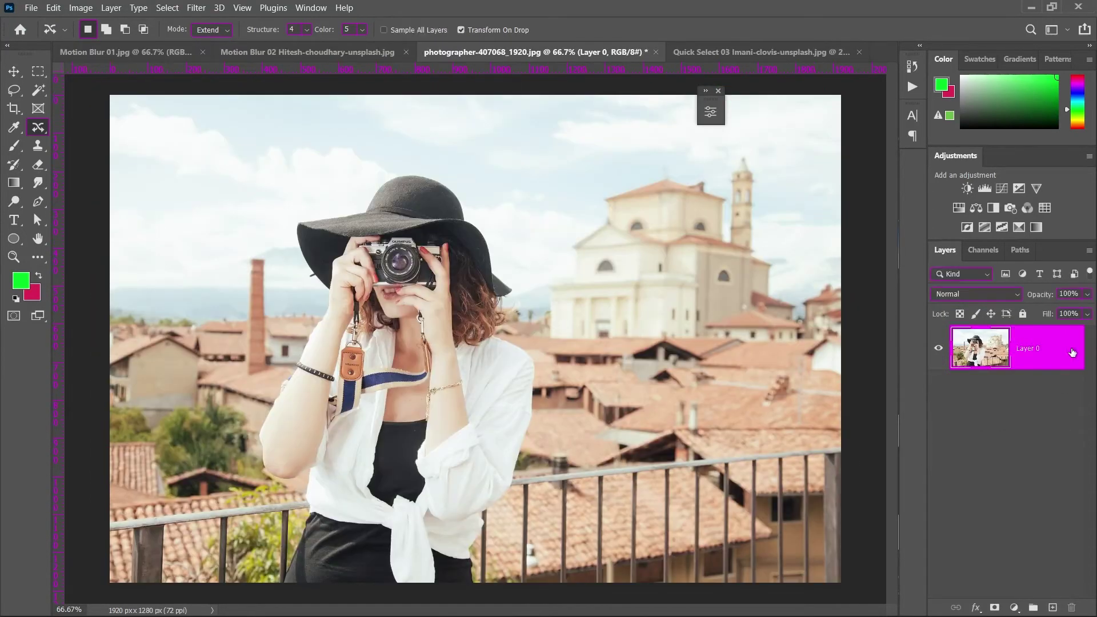
key(ctrl+j)
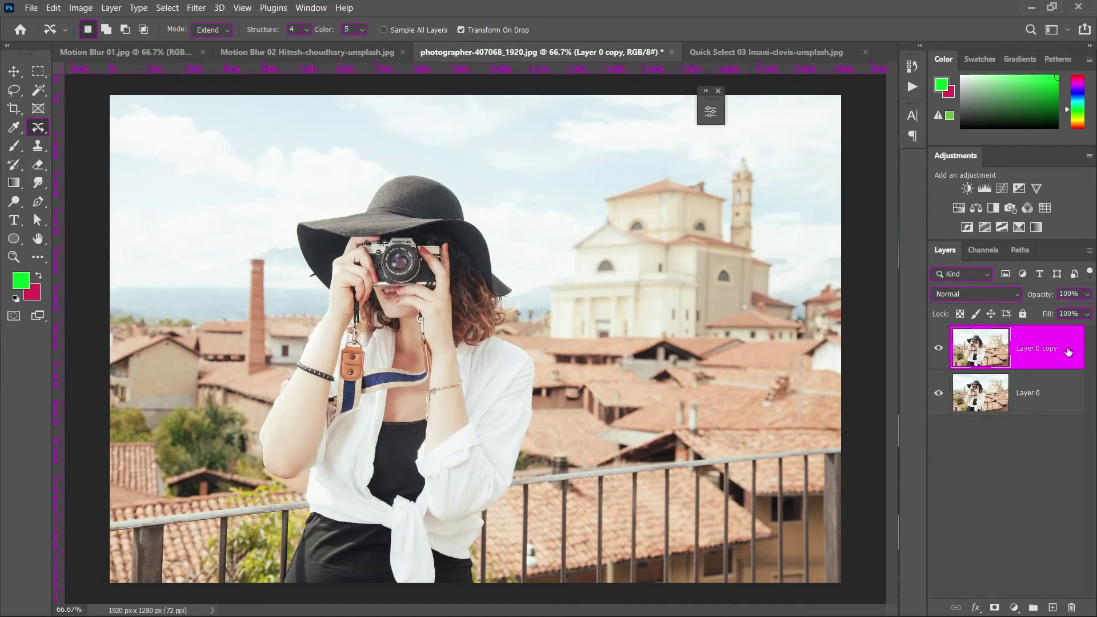
Step: Convert Layer 0 copy to a smart object and apply a Gaussian Blur smart filter at radius 6.4
right_click(1068, 351)
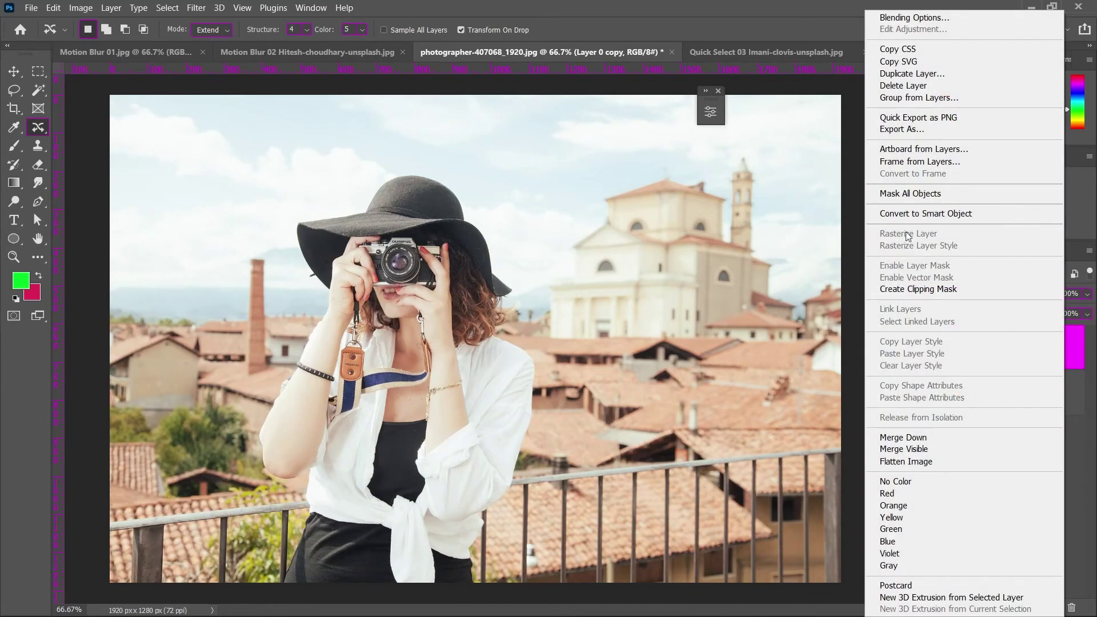
click(926, 214)
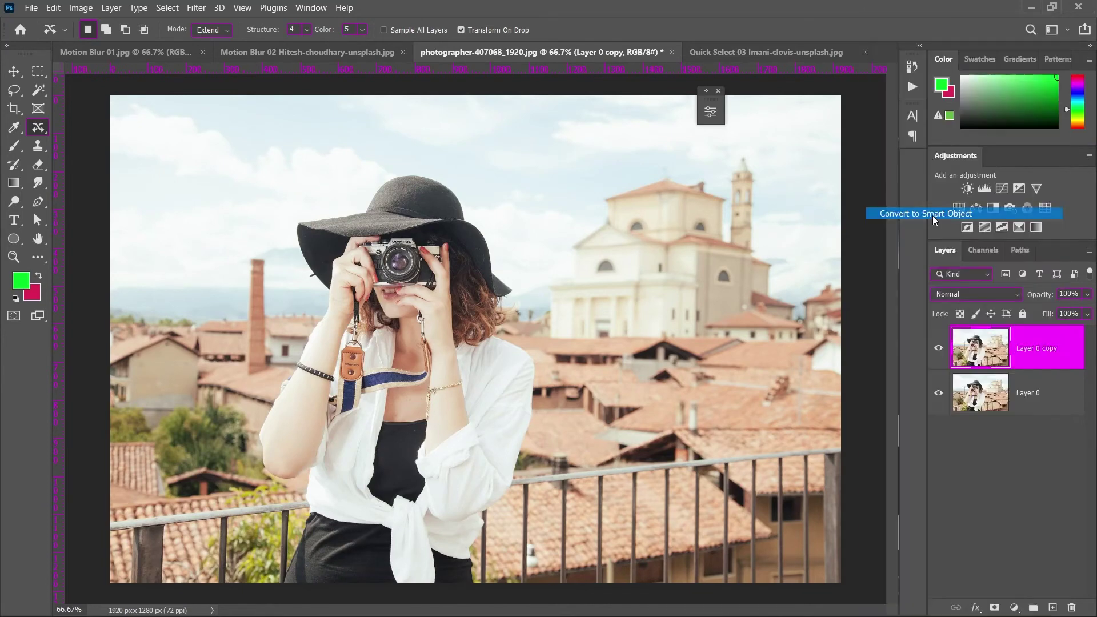
click(196, 8)
mouse_move(258, 178)
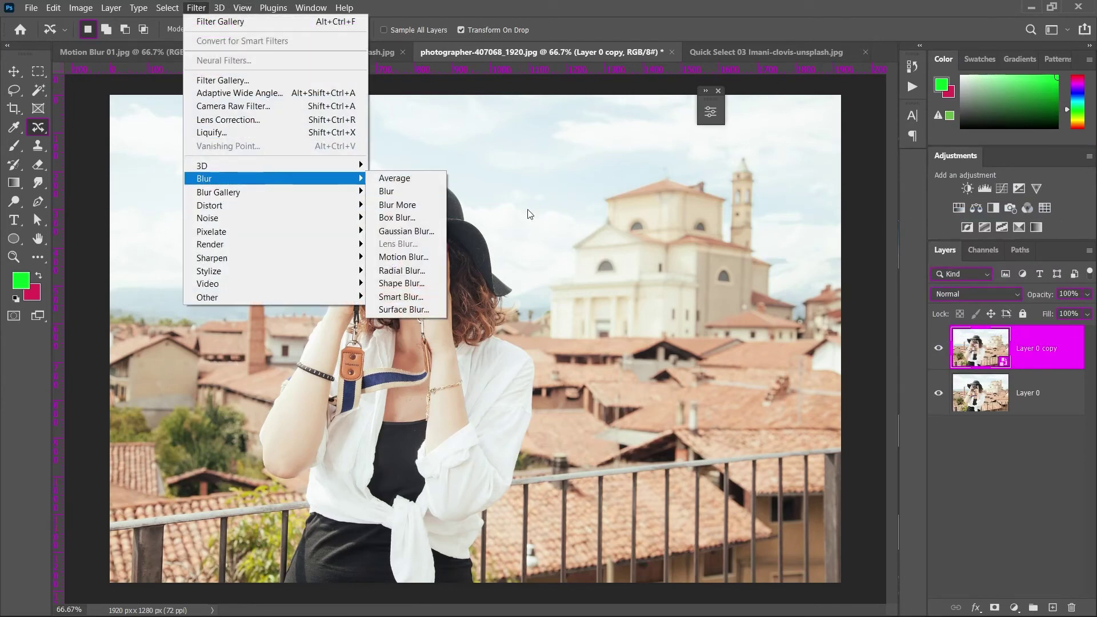
click(406, 230)
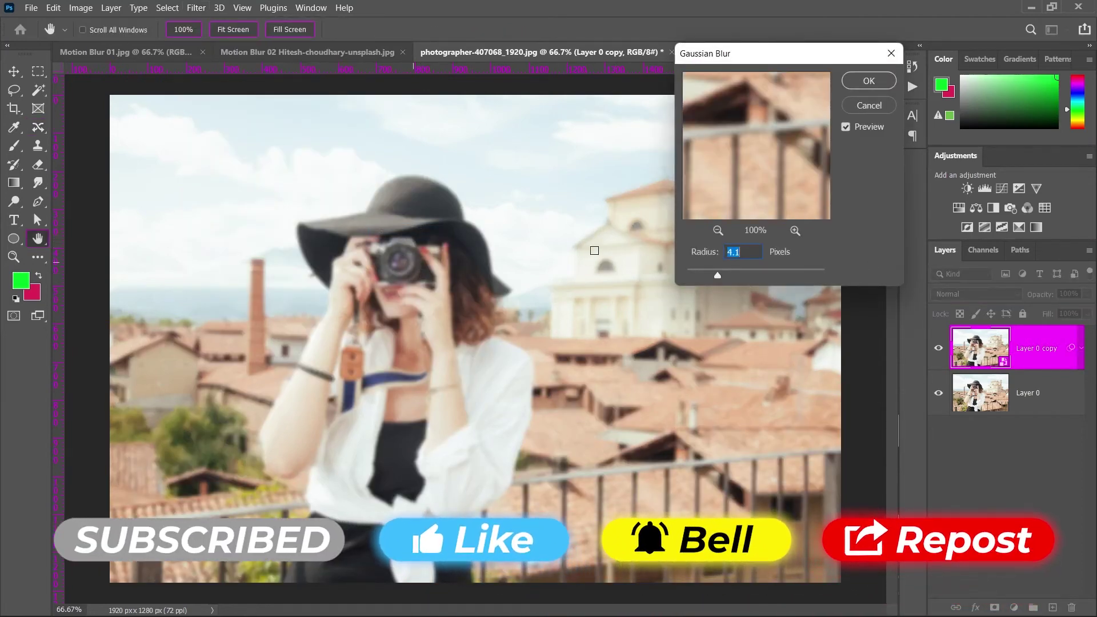
drag(732, 276, 743, 276)
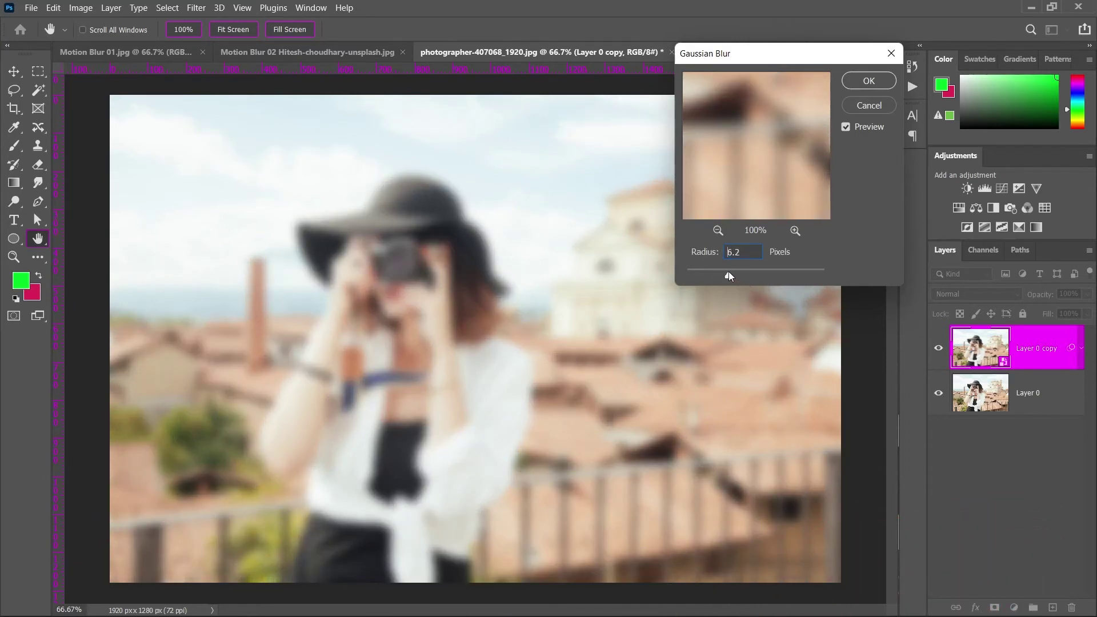
drag(745, 276, 735, 275)
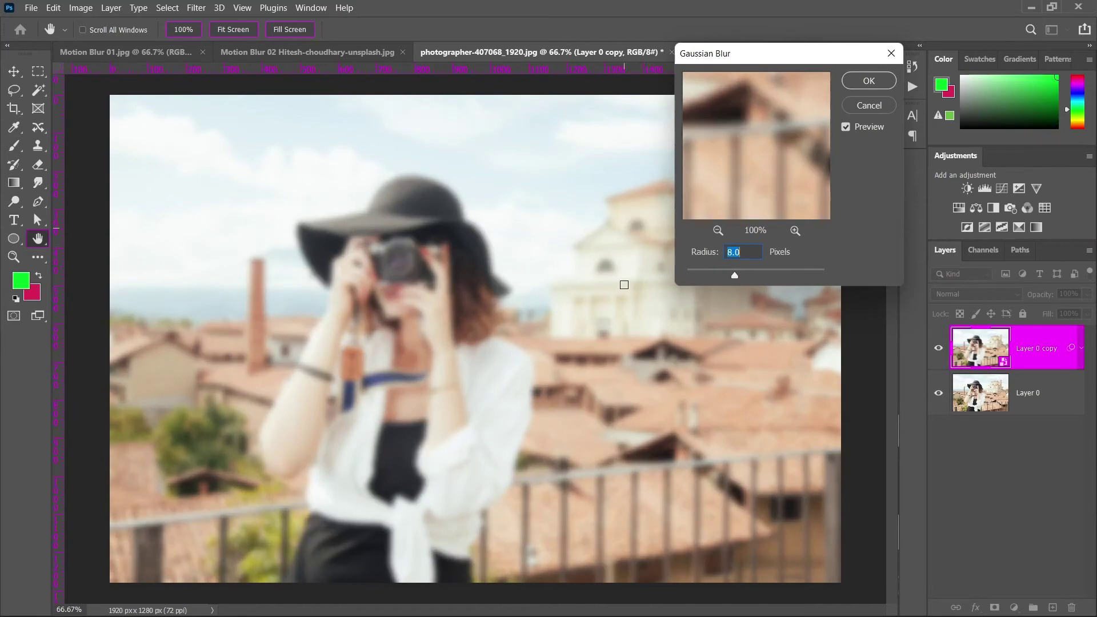
mouse_move(737, 277)
mouse_down()
mouse_move(747, 275)
mouse_move(732, 272)
mouse_up()
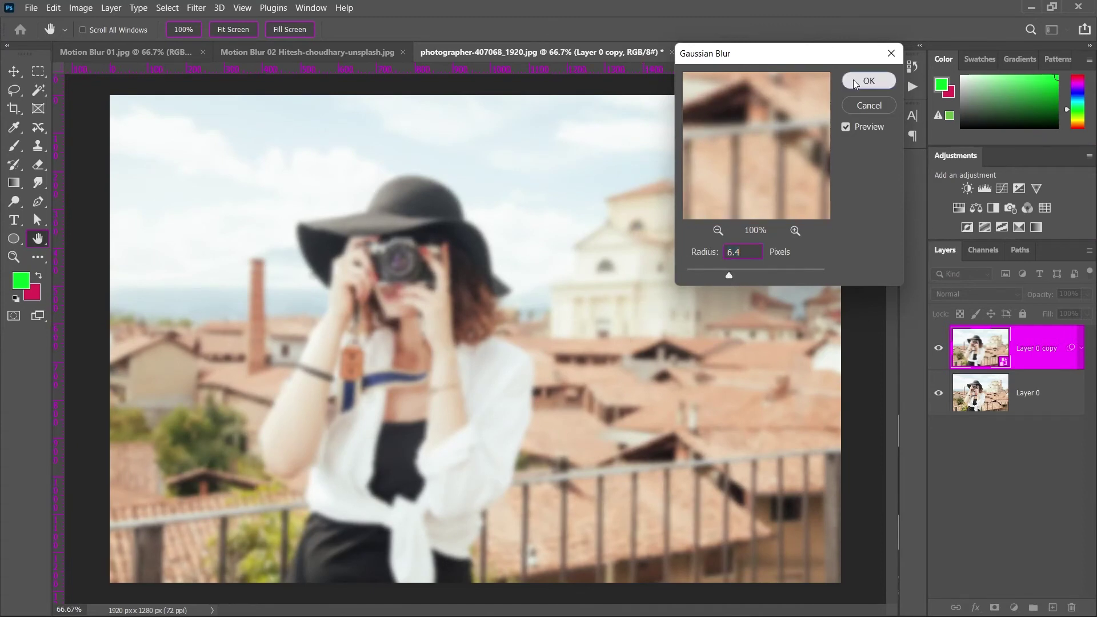
click(868, 81)
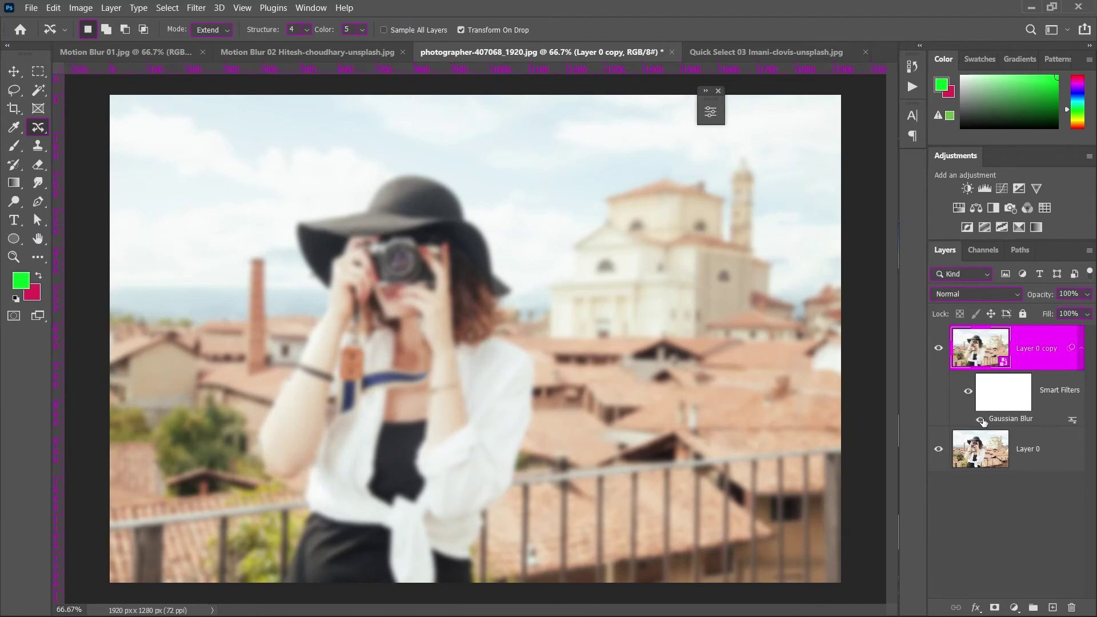
Step: Compare the blur filter on and off, then hide Layer 0 copy and select Layer 0
click(981, 420)
click(982, 421)
click(982, 419)
click(938, 350)
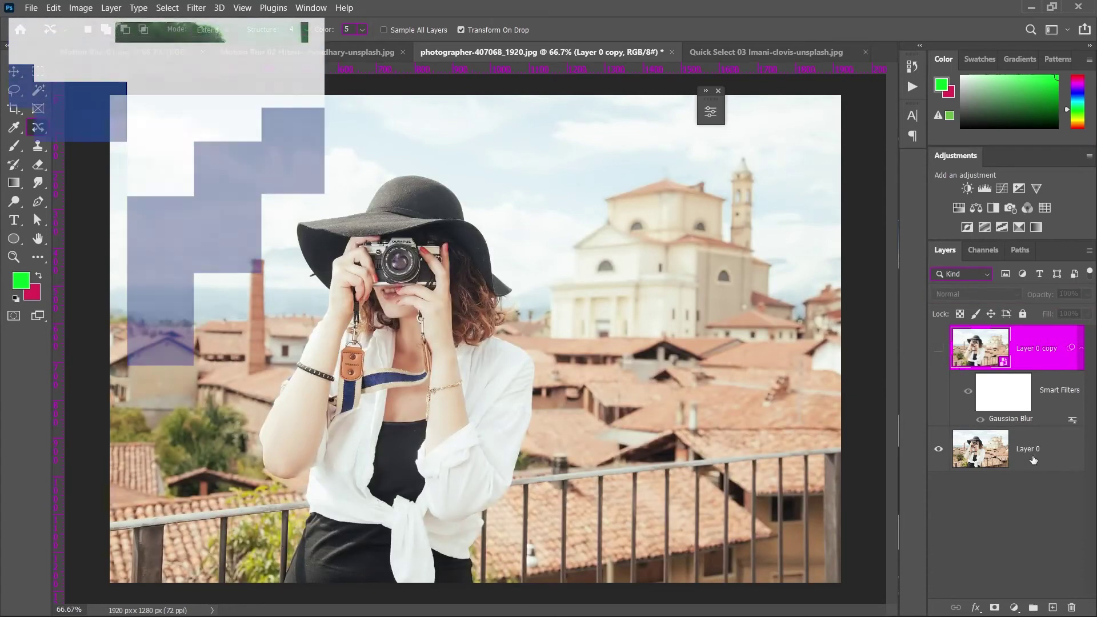
click(1034, 459)
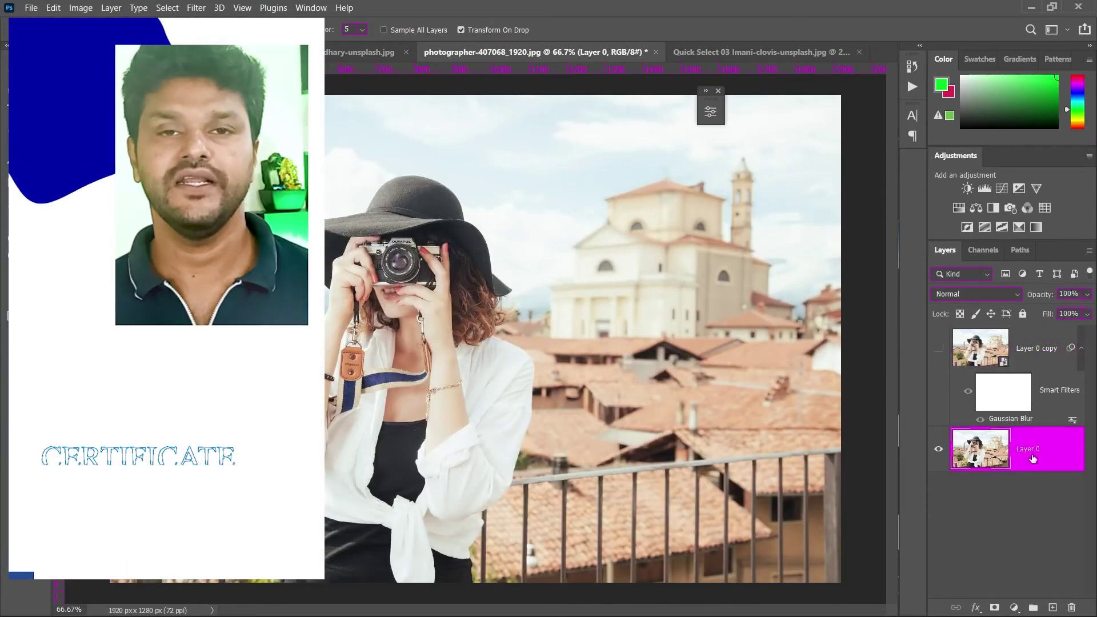
Step: Duplicate Layer 0 and mask the copy to the woman using Select Subject
key(ctrl+j)
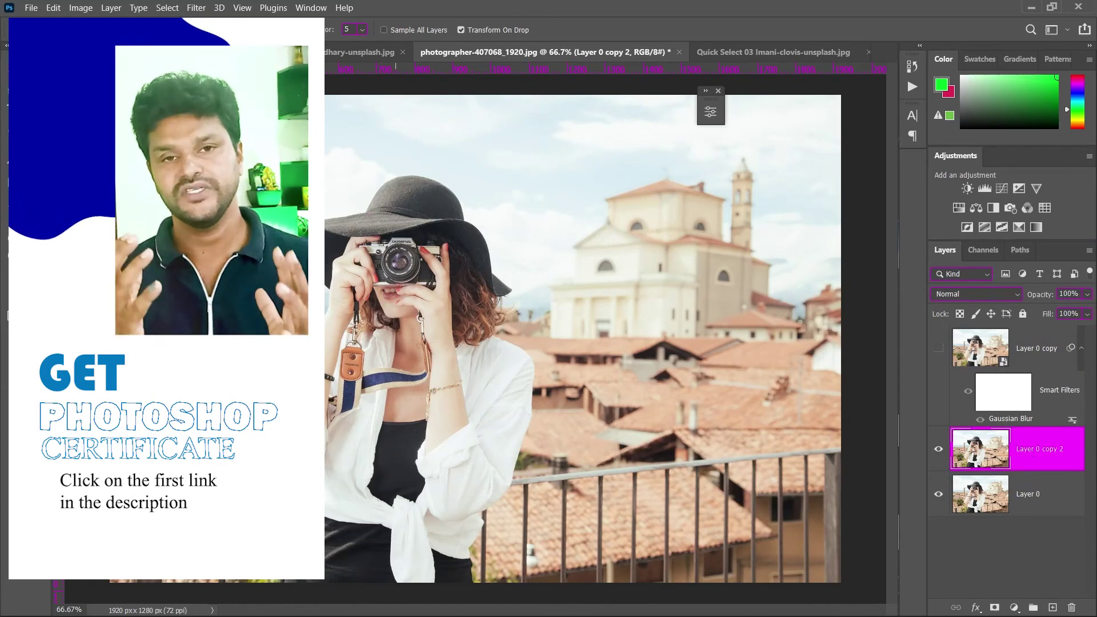
click(167, 7)
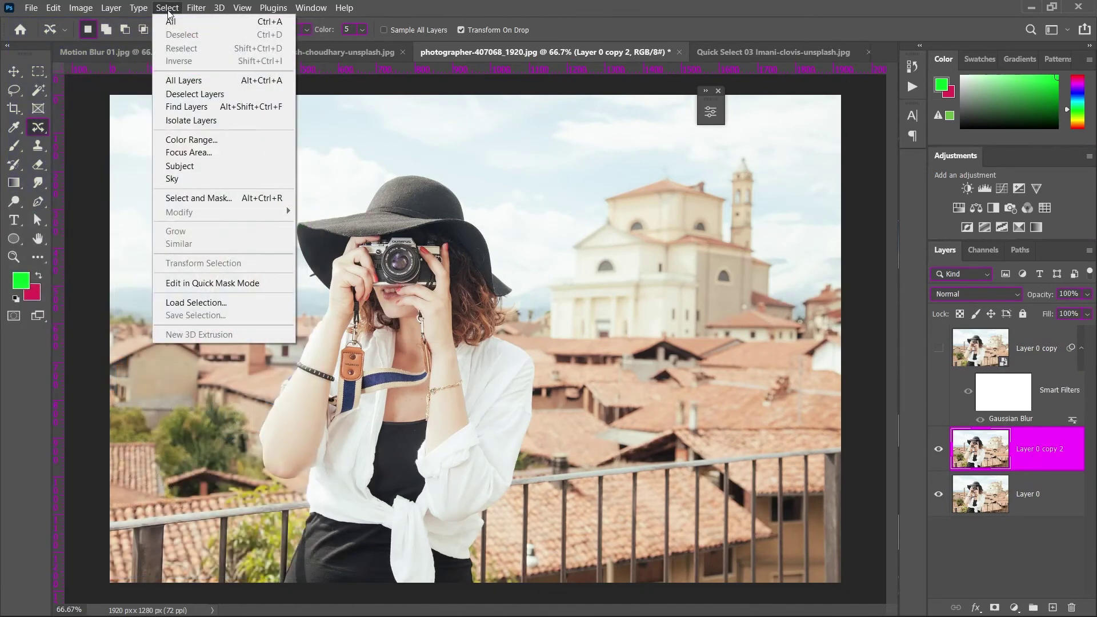
click(205, 166)
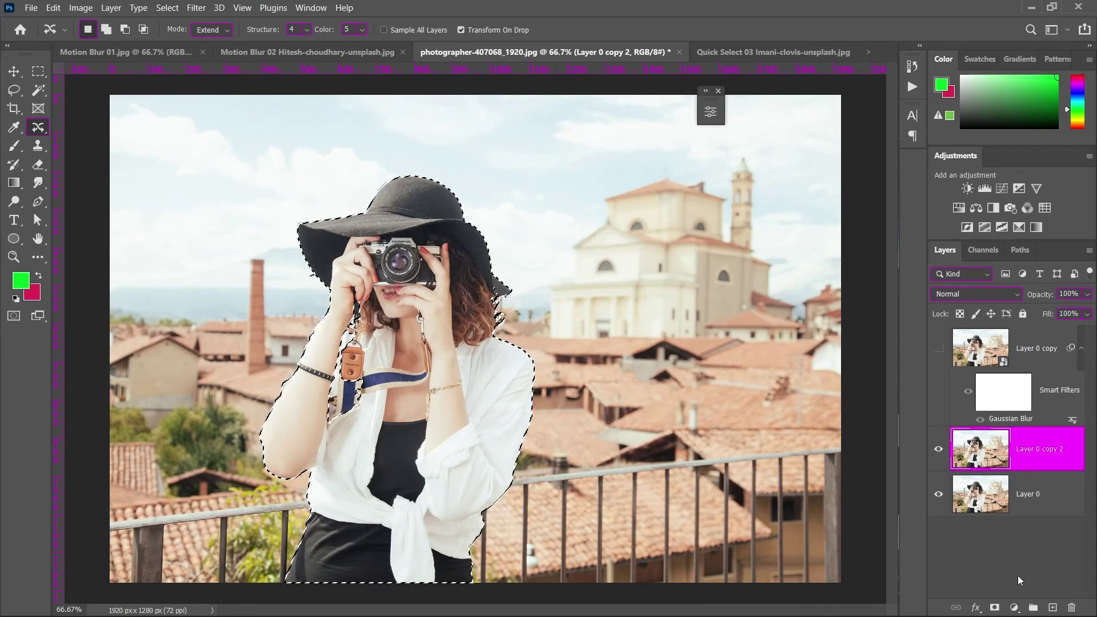
click(995, 609)
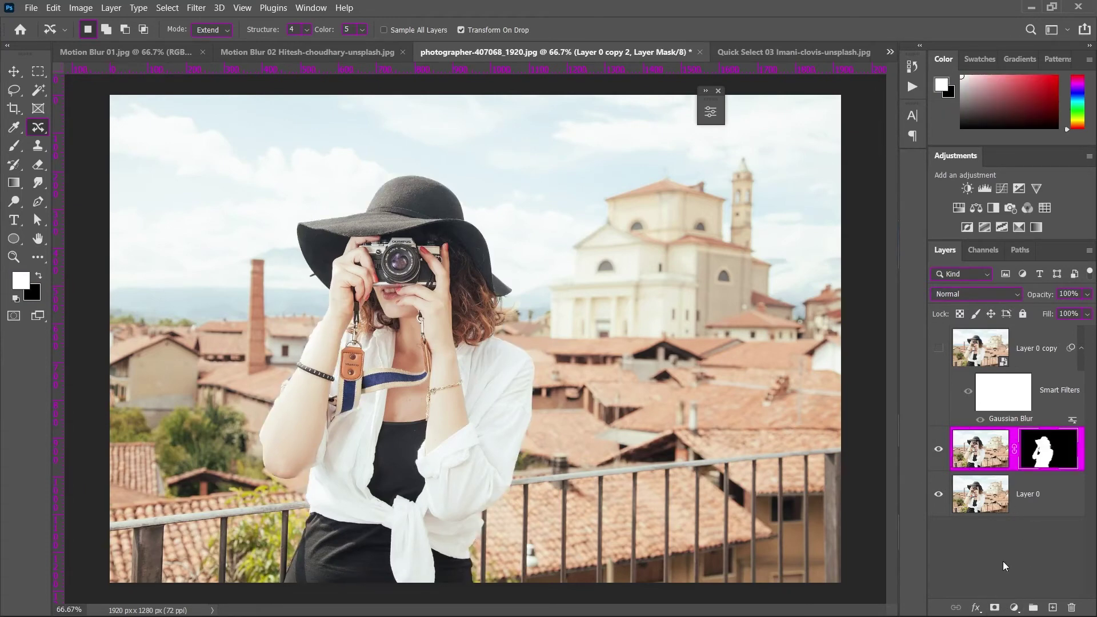
Step: Hide Layer 0 to check the cutout and move the masked woman layer to the top
click(940, 496)
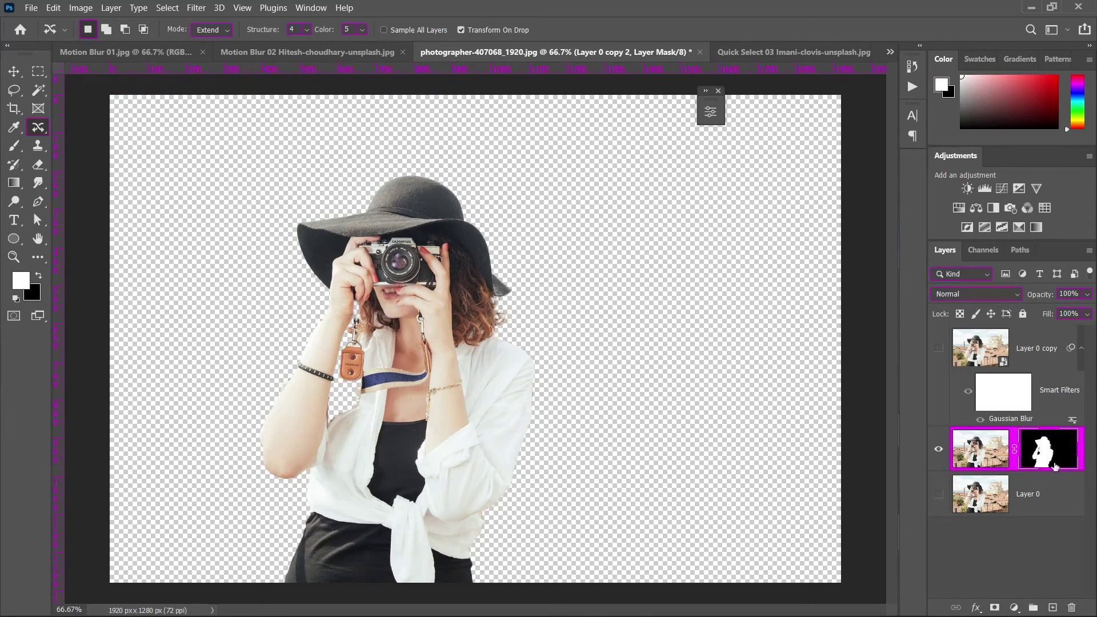
click(939, 449)
click(941, 495)
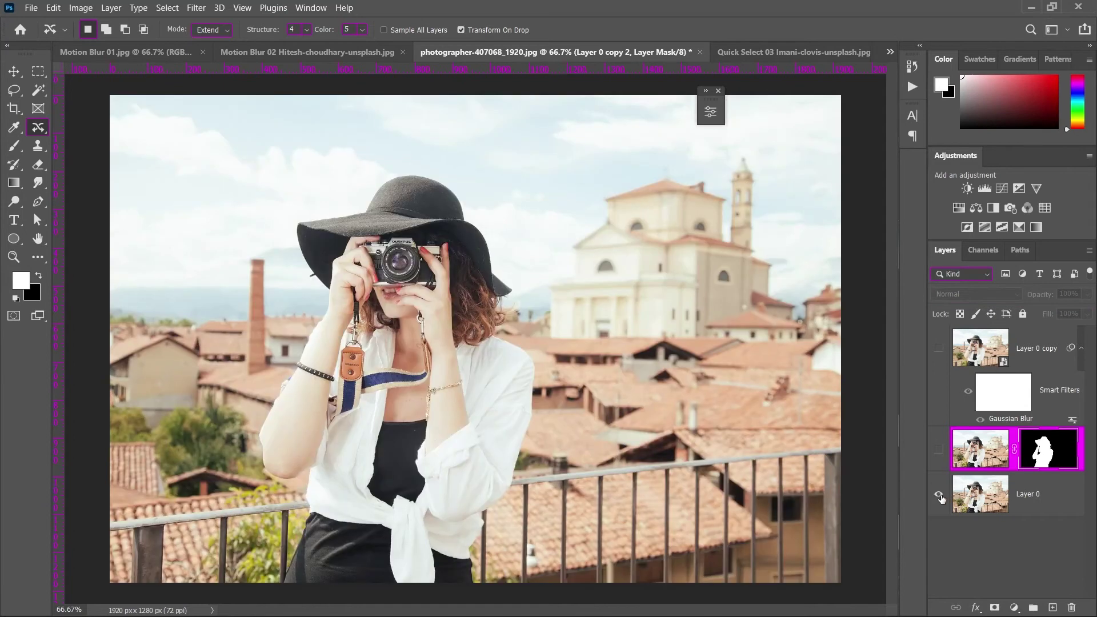
click(939, 451)
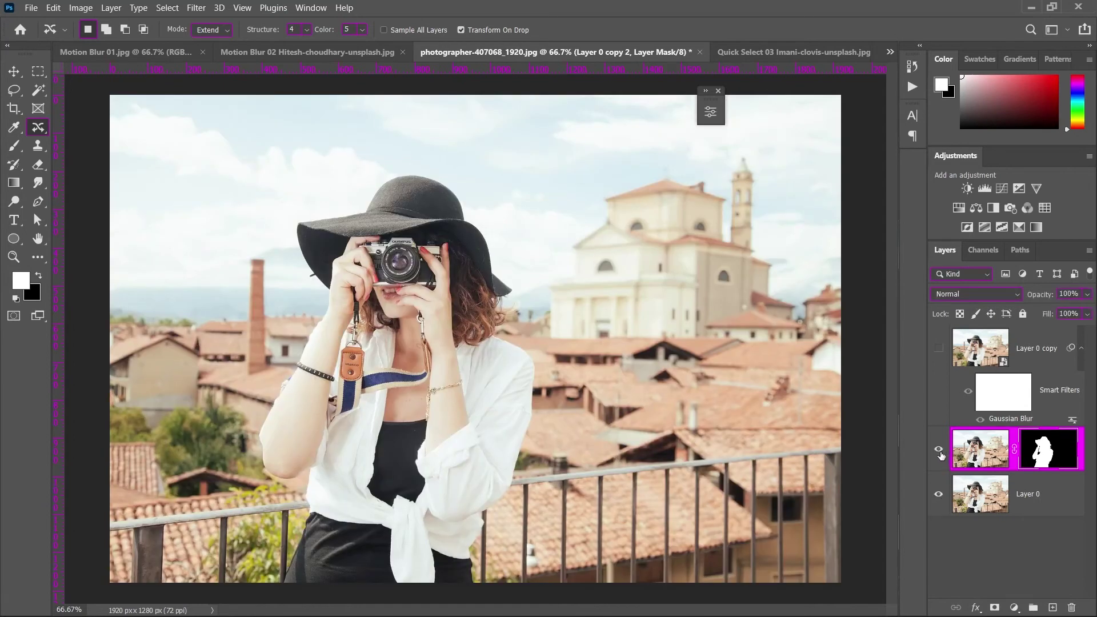
click(939, 495)
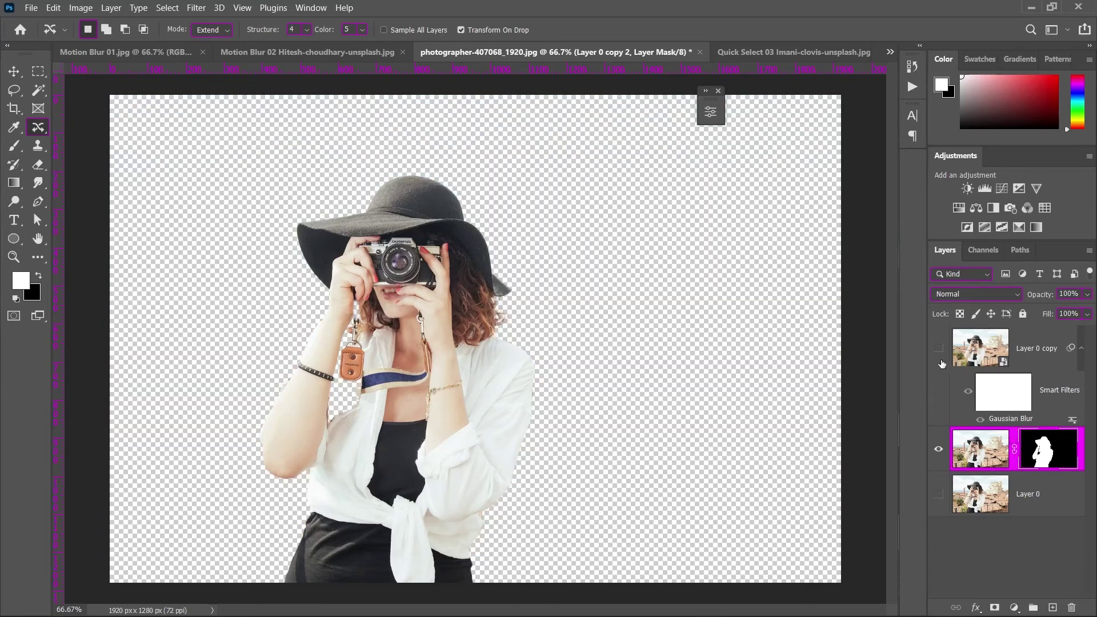
drag(1010, 440, 1001, 330)
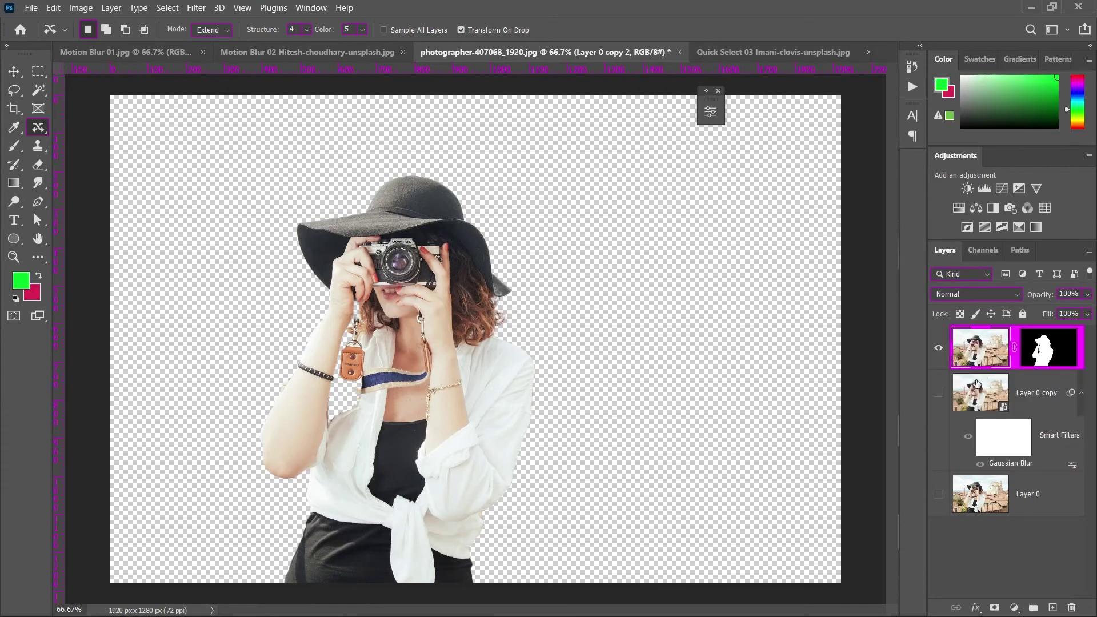
Step: Compare backgrounds by toggling the blurred layer, leaving Layer 0 and the blurred layer visible
click(939, 394)
click(939, 395)
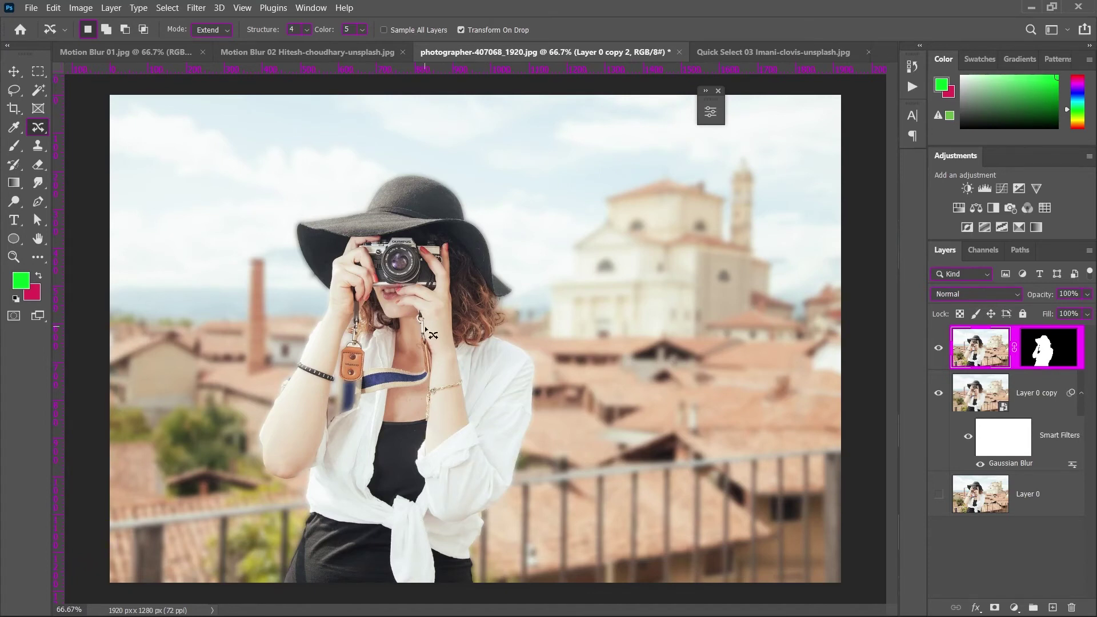
click(939, 494)
click(939, 394)
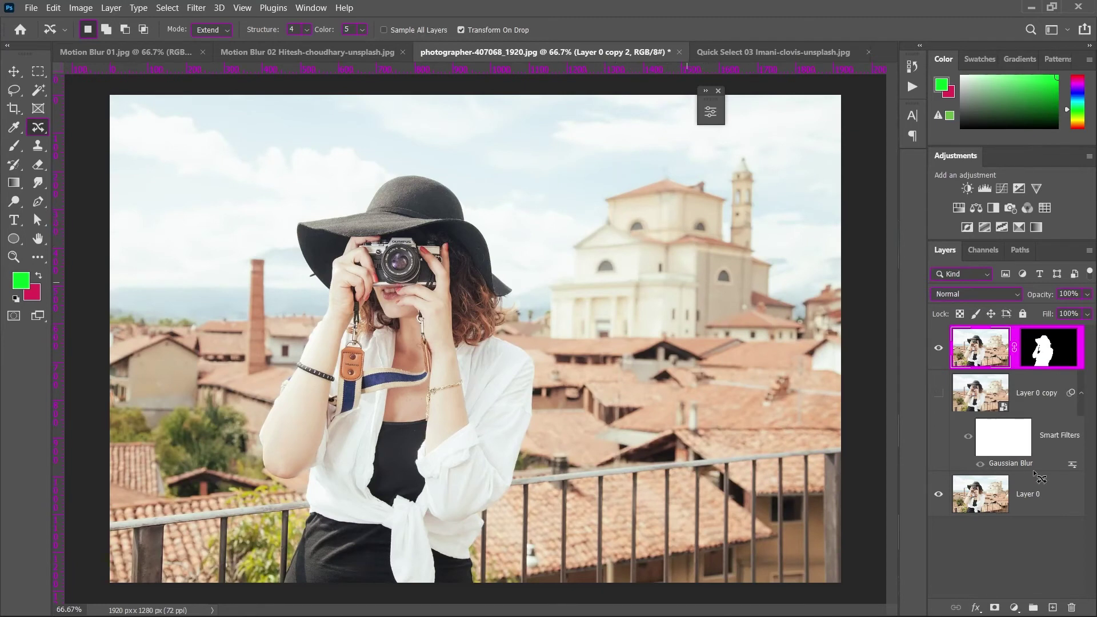
click(939, 393)
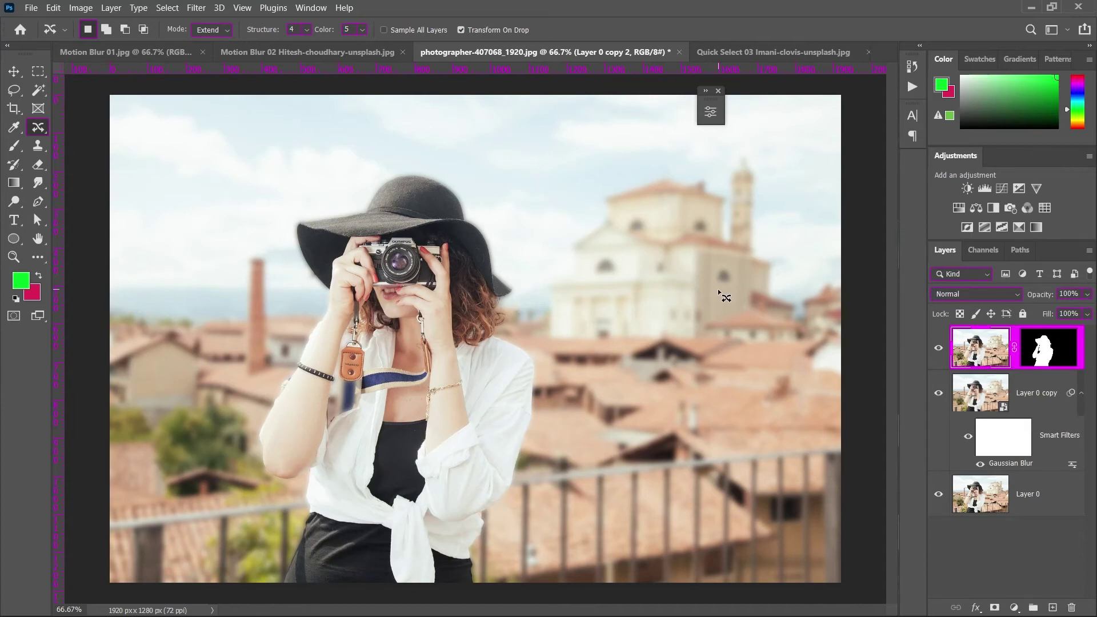
Step: In the shoe photo, unlock the background layer and duplicate it as Layer 0 copy
click(743, 53)
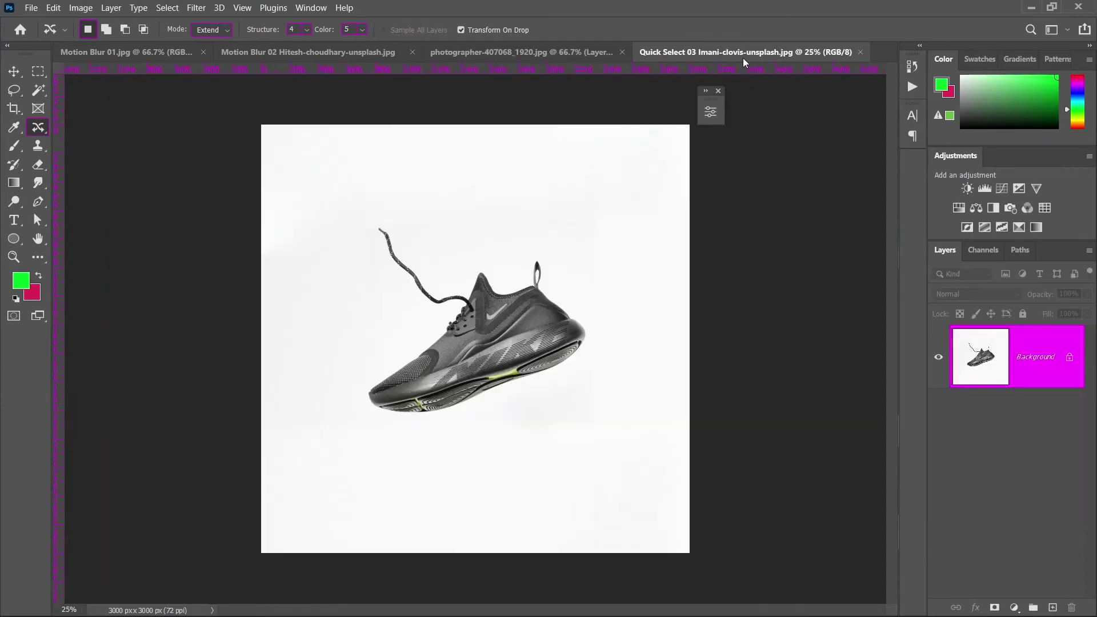
click(1068, 358)
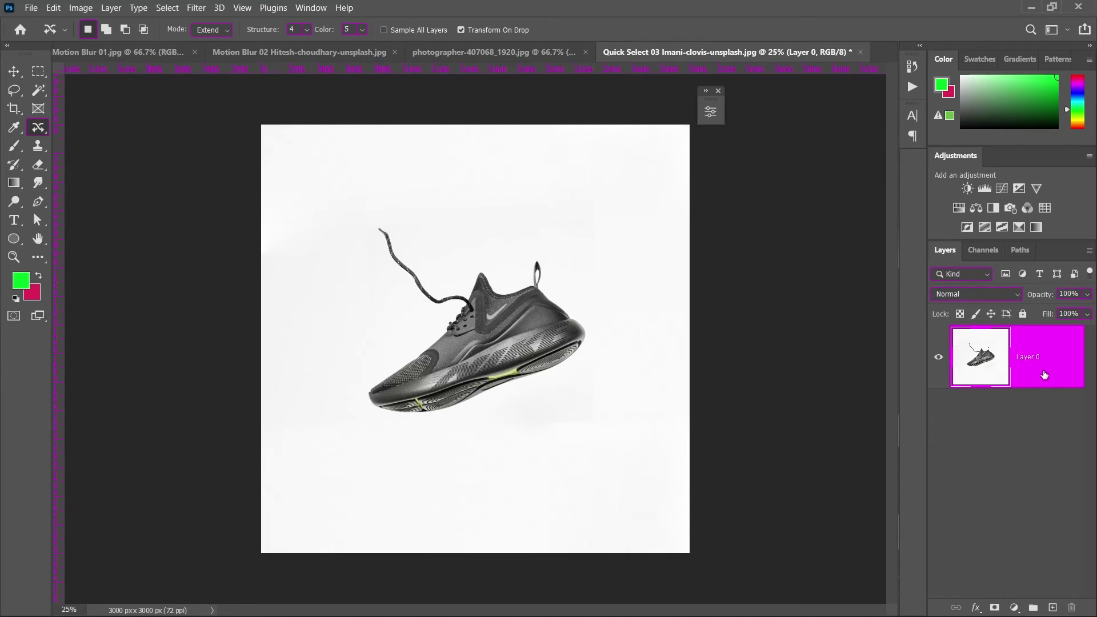
key(ctrl+j)
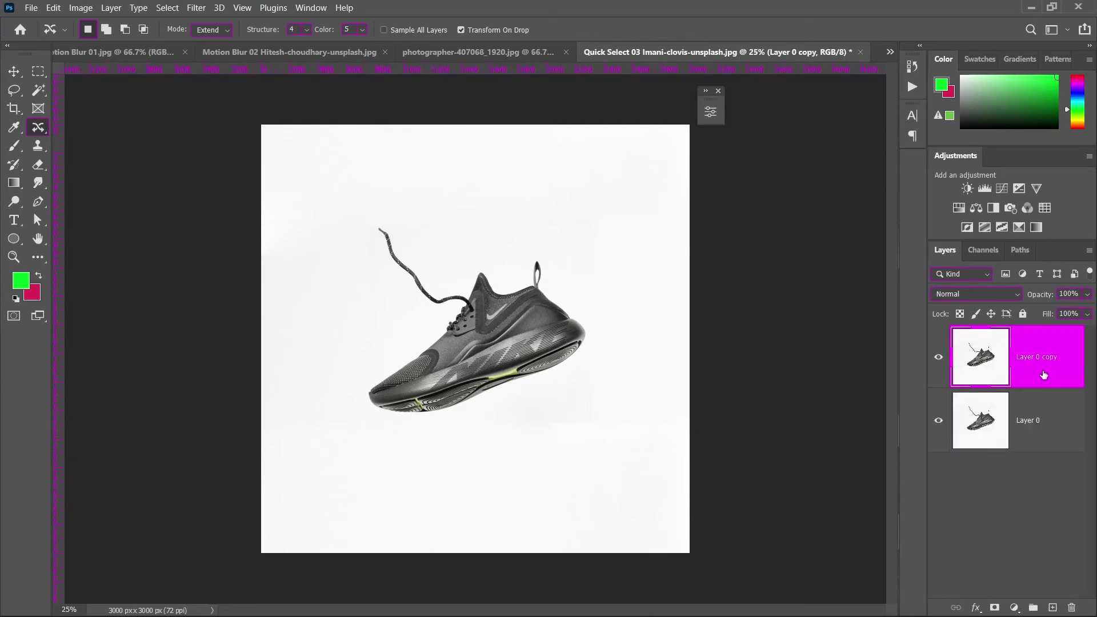
Step: Mask Layer 0 copy to the shoe selected with the Object Selection tool
click(42, 95)
right_click(42, 94)
click(104, 92)
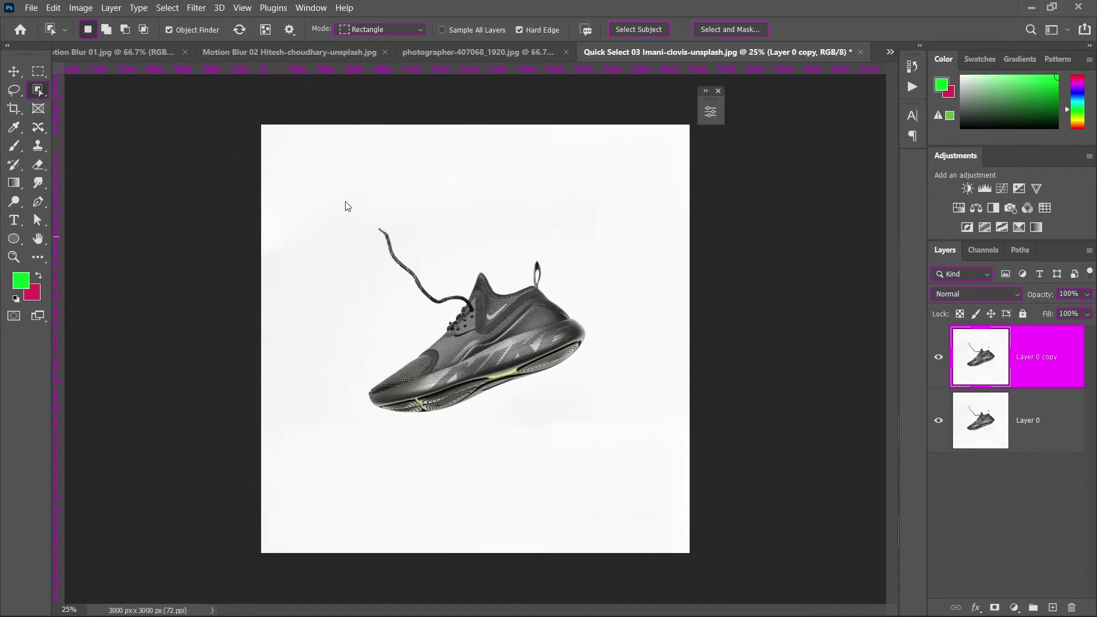
drag(345, 201, 615, 475)
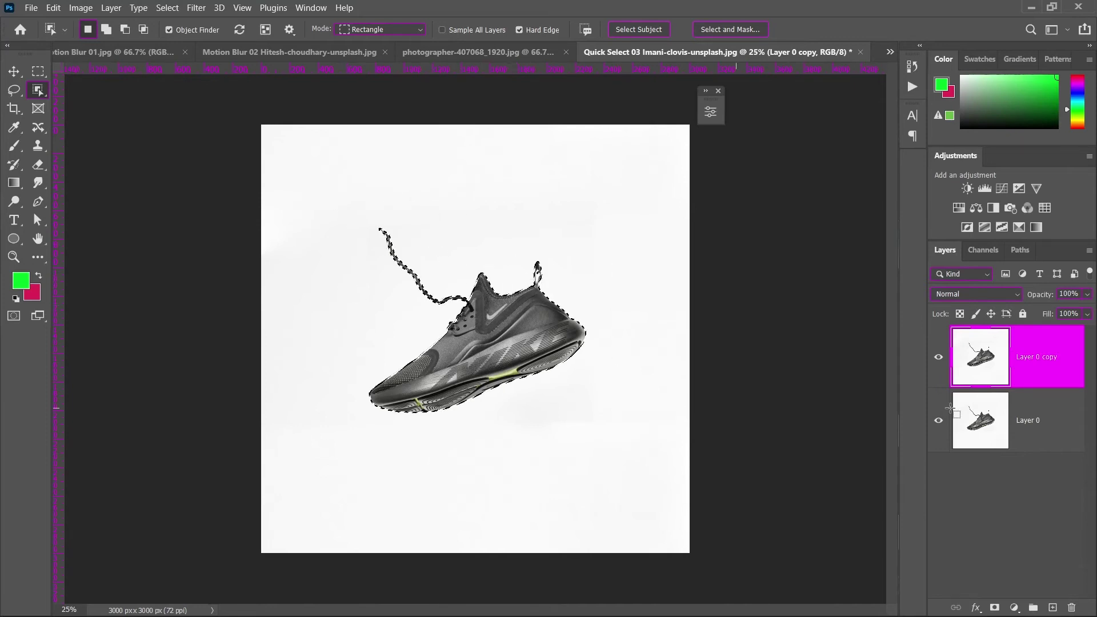
click(995, 608)
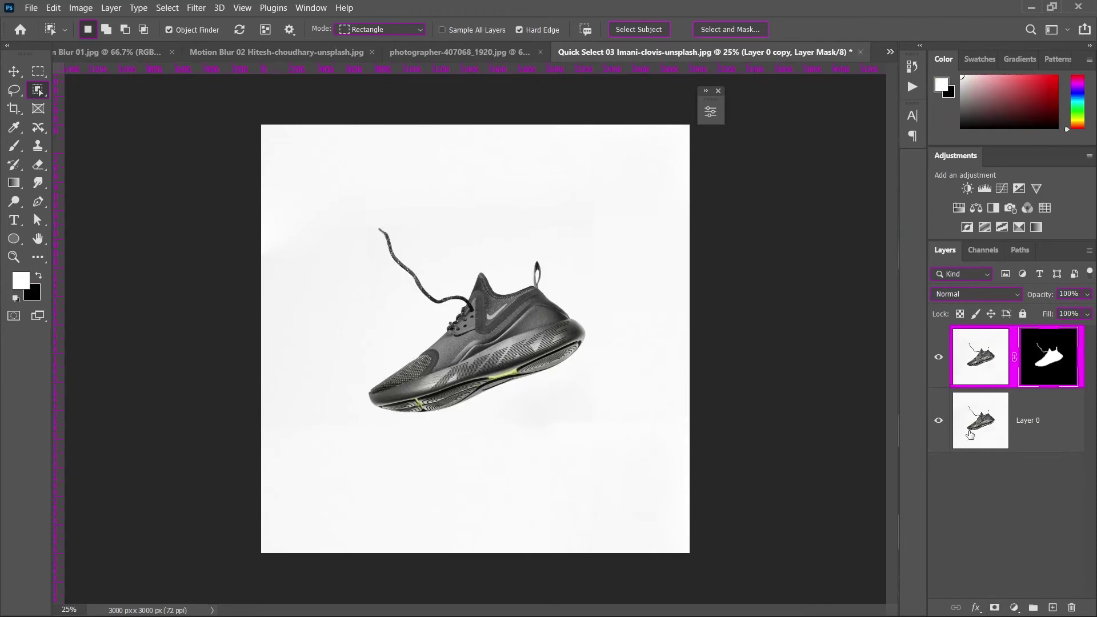
Step: Check the shoe cutout, then add a new empty Layer 1 above Layer 0
click(939, 422)
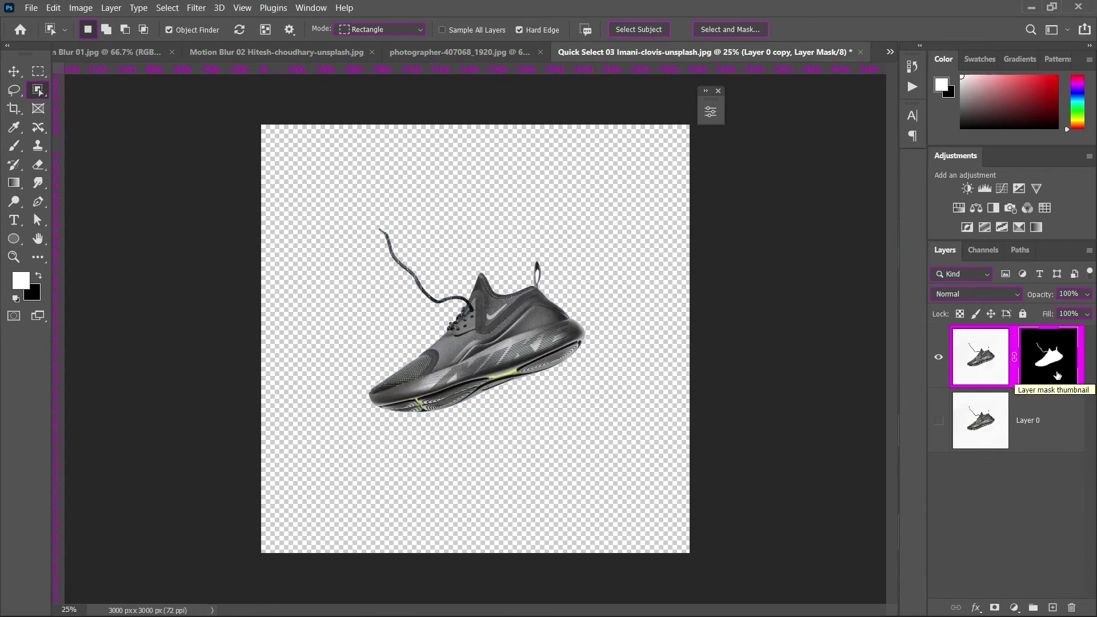
click(939, 421)
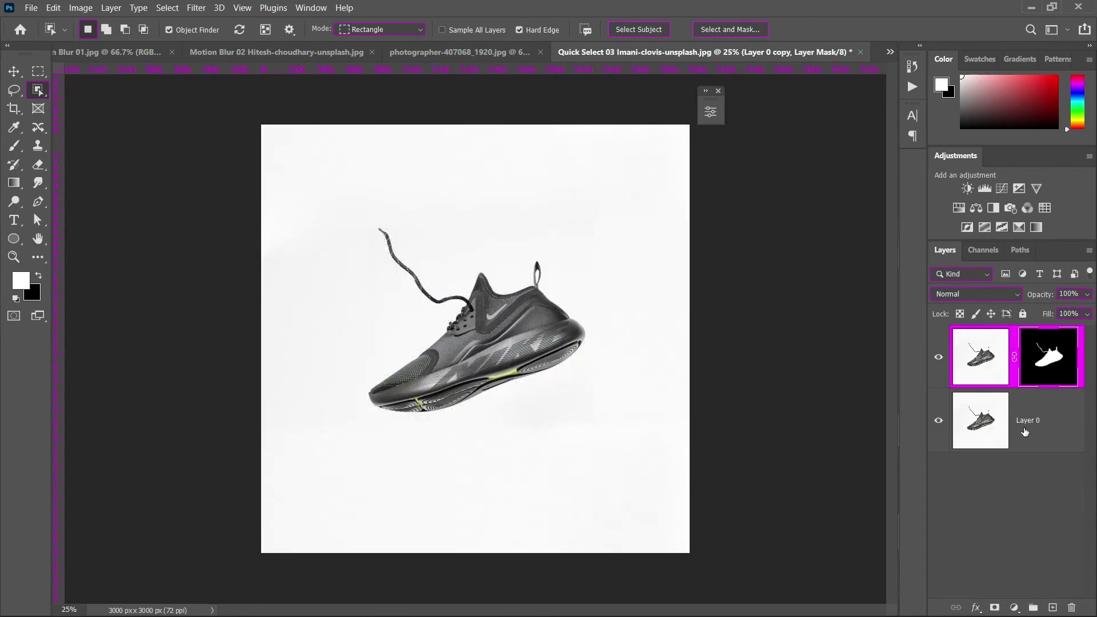
click(1046, 427)
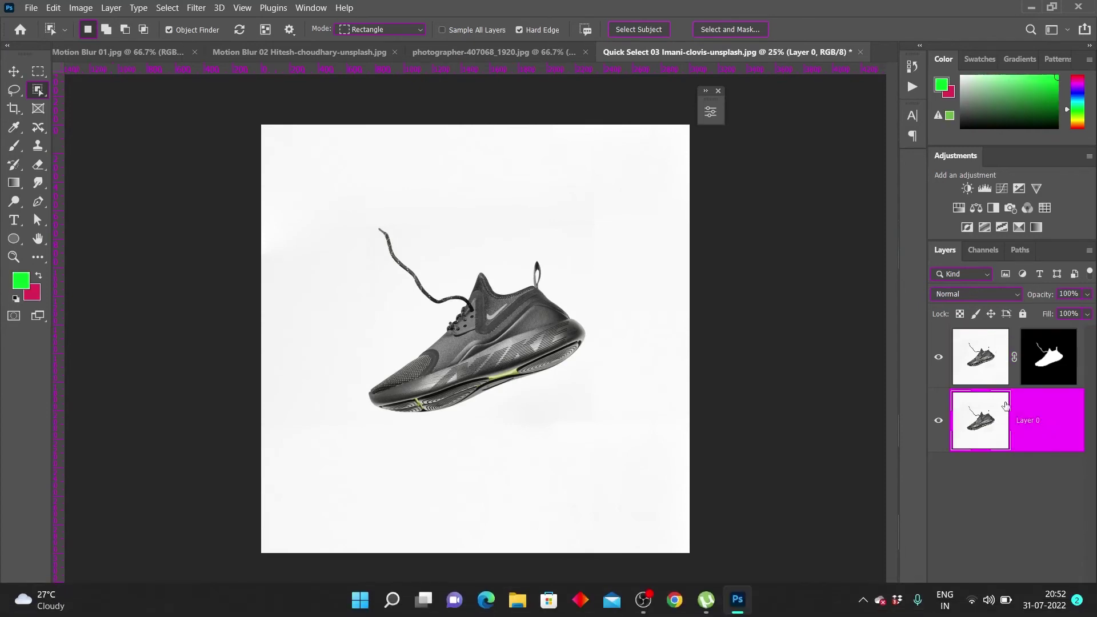
click(1053, 608)
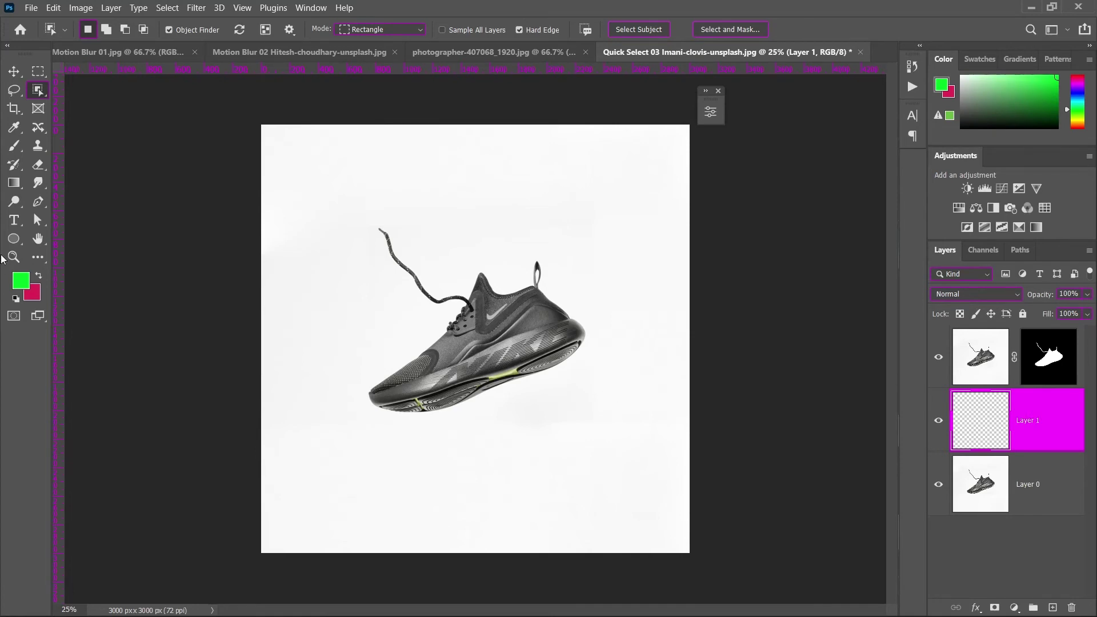
Step: Set the foreground colour to a near-black shade in the Color Picker
click(17, 149)
click(20, 280)
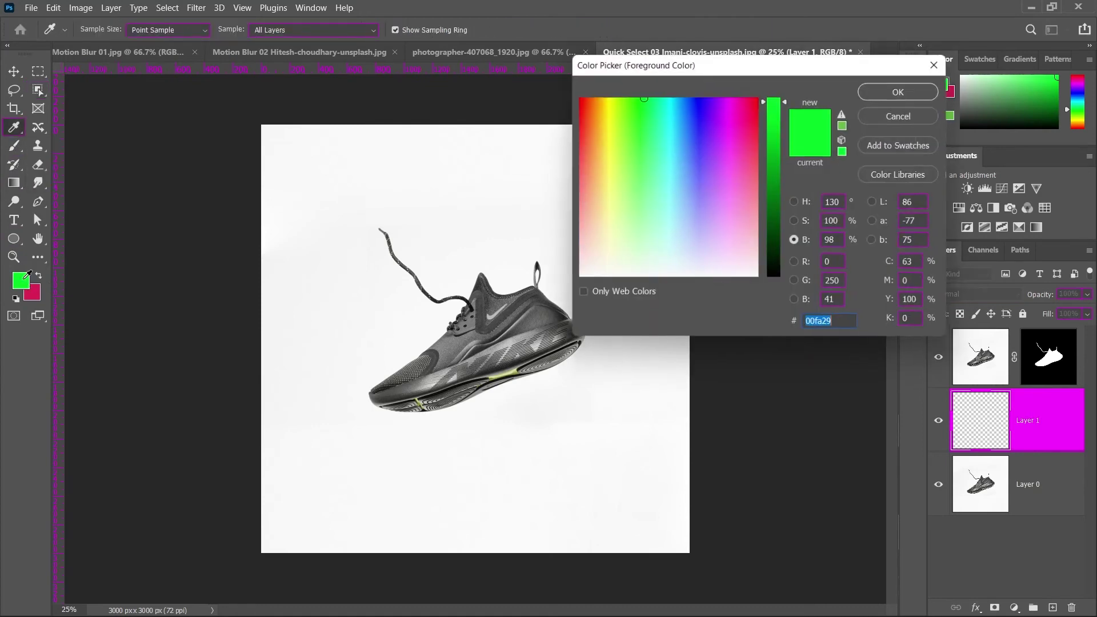
click(909, 174)
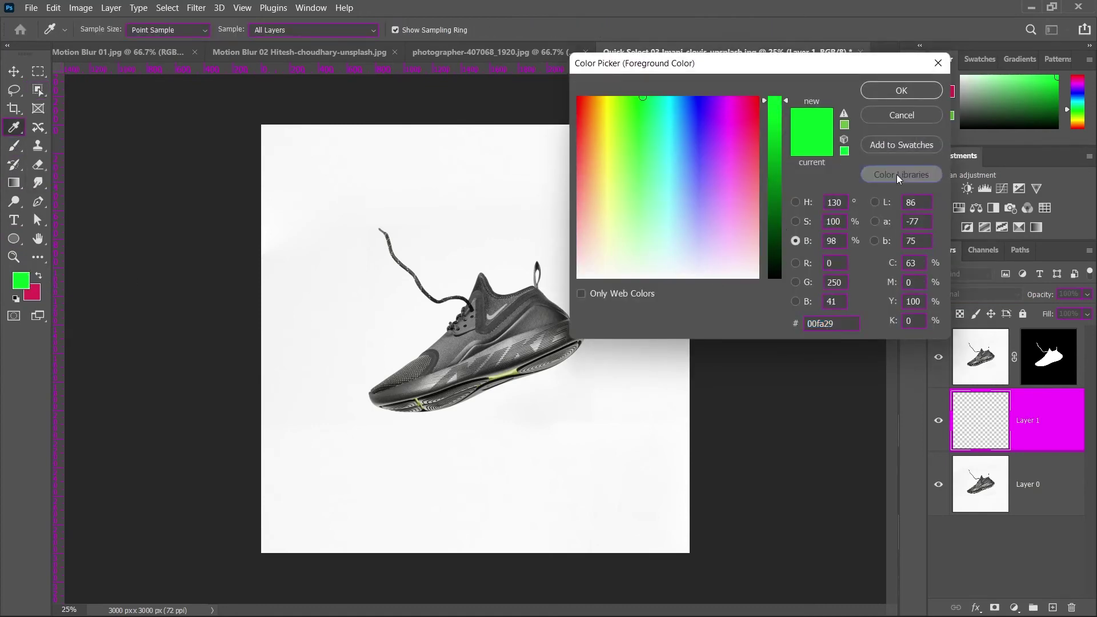
click(883, 164)
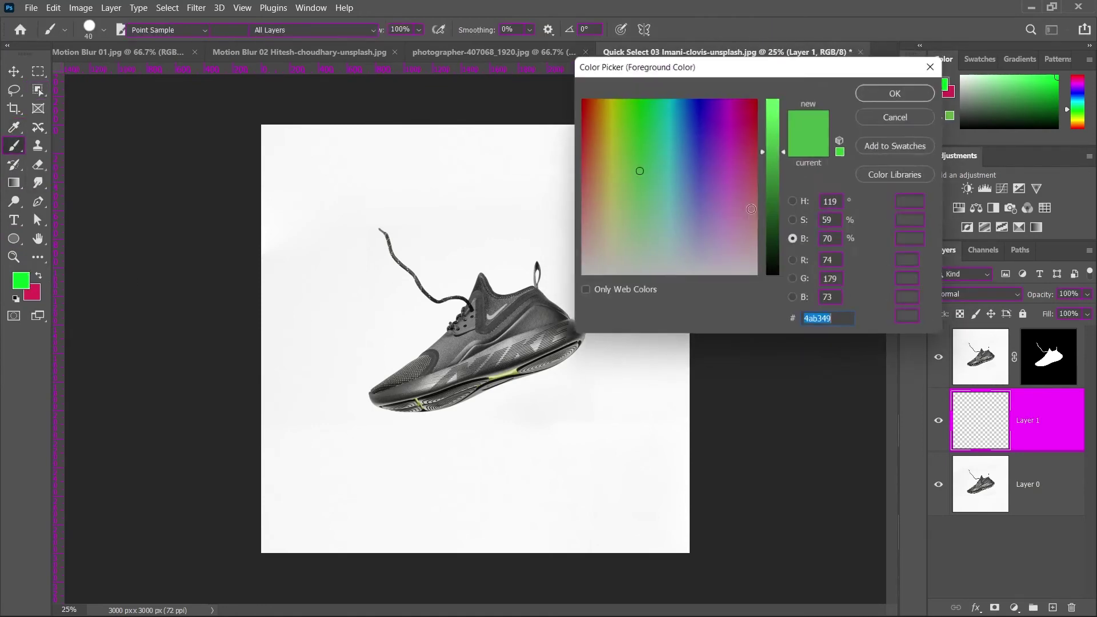
drag(714, 226, 701, 240)
mouse_move(775, 212)
mouse_down()
mouse_move(775, 245)
mouse_move(748, 267)
mouse_move(783, 255)
mouse_up()
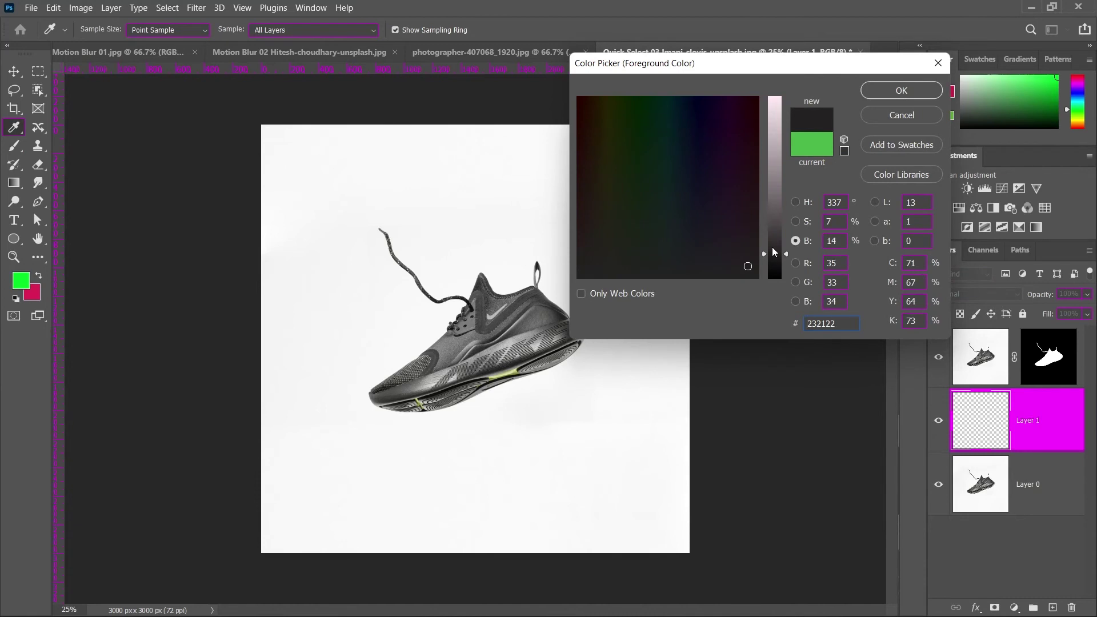
click(774, 251)
click(877, 91)
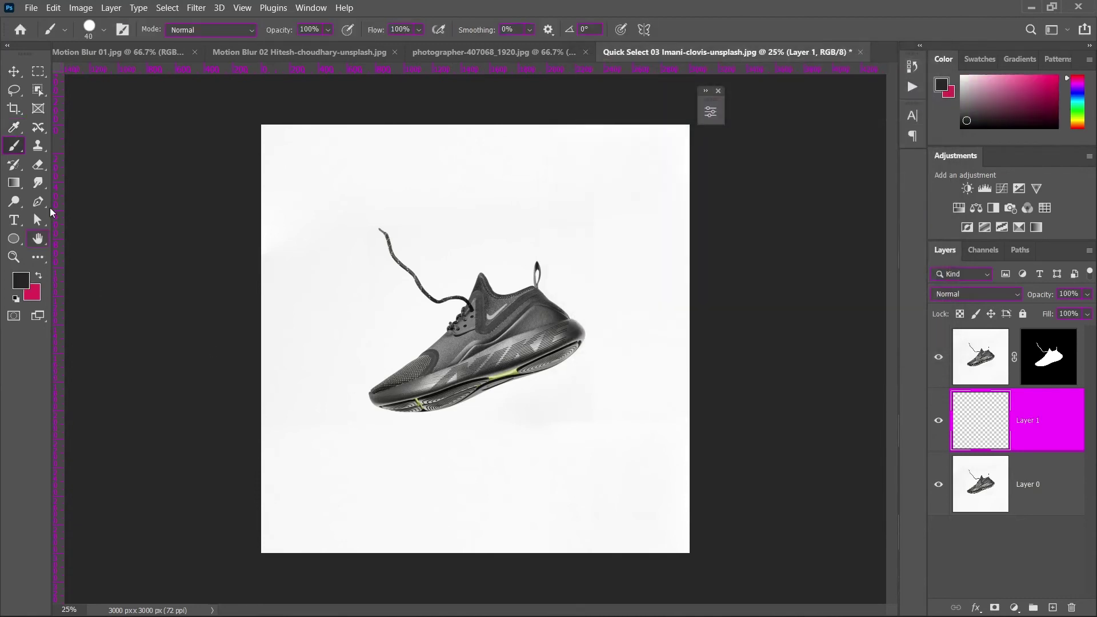
Step: Paint a large 0%-hardness soft blot below the shoe on Layer 1, then hide the rulers
click(103, 29)
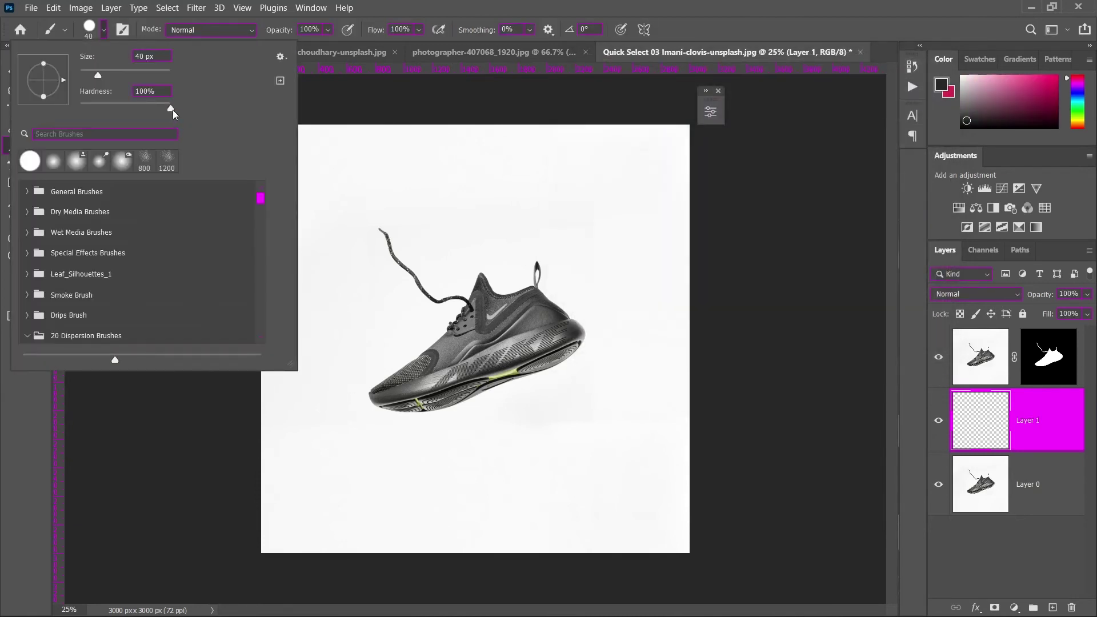
drag(170, 108, 22, 126)
click(455, 5)
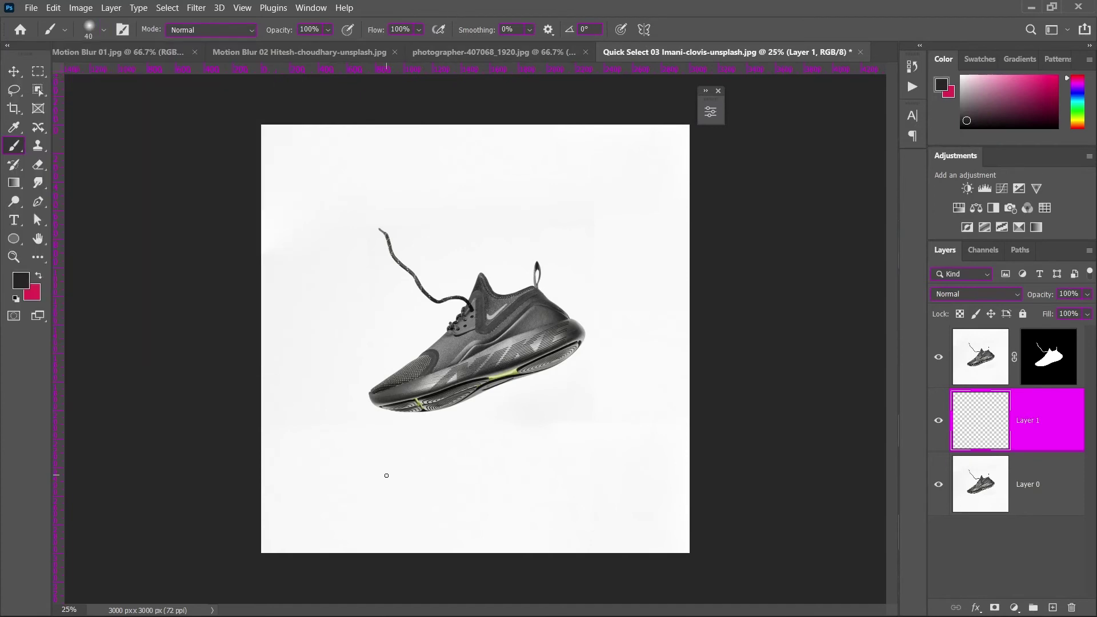
key(bracketright)
key(bracketright)
key(bracketright)
key(bracketright)
key(bracketright)
key(bracketright)
key(bracketright)
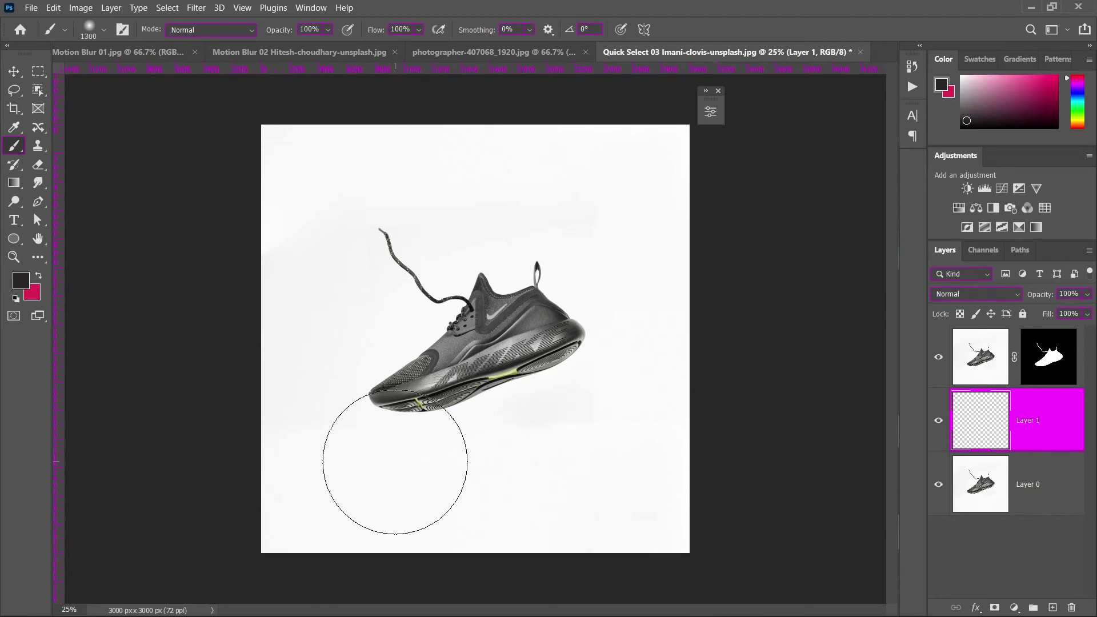
click(393, 461)
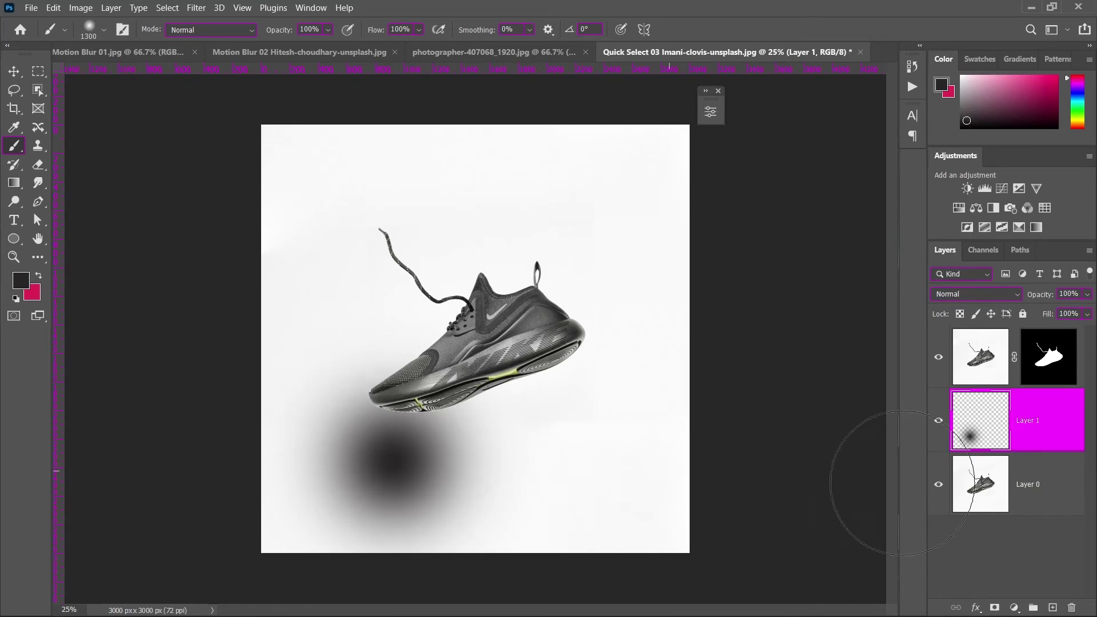
click(938, 420)
key(ctrl+r)
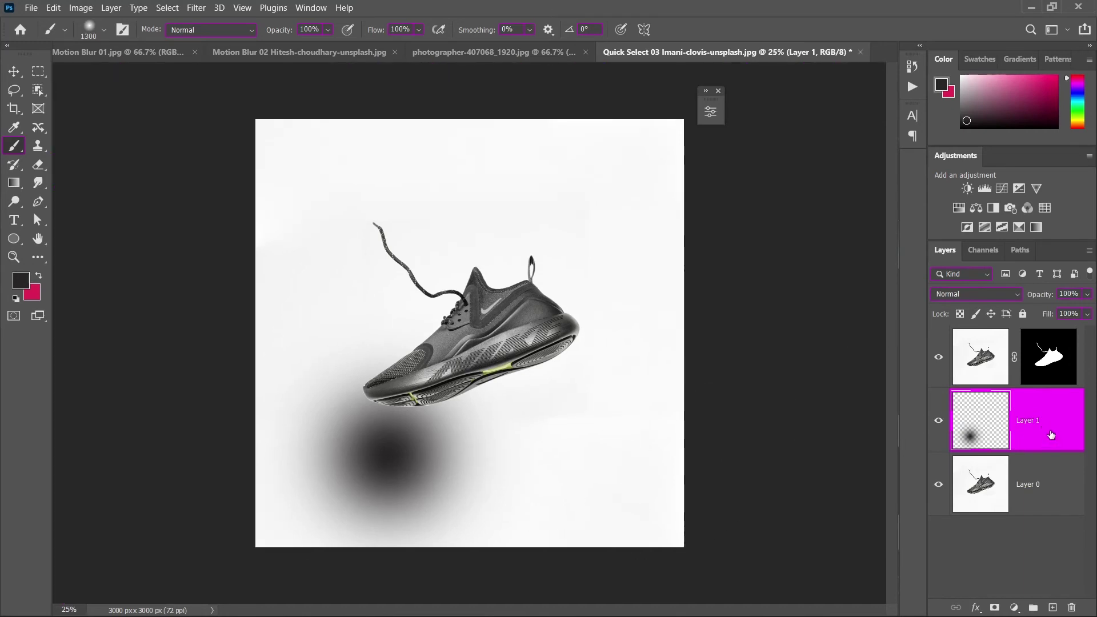
Step: Free-transform the blot, flattening it from the top and bottom toward the shoe
key(ctrl+t)
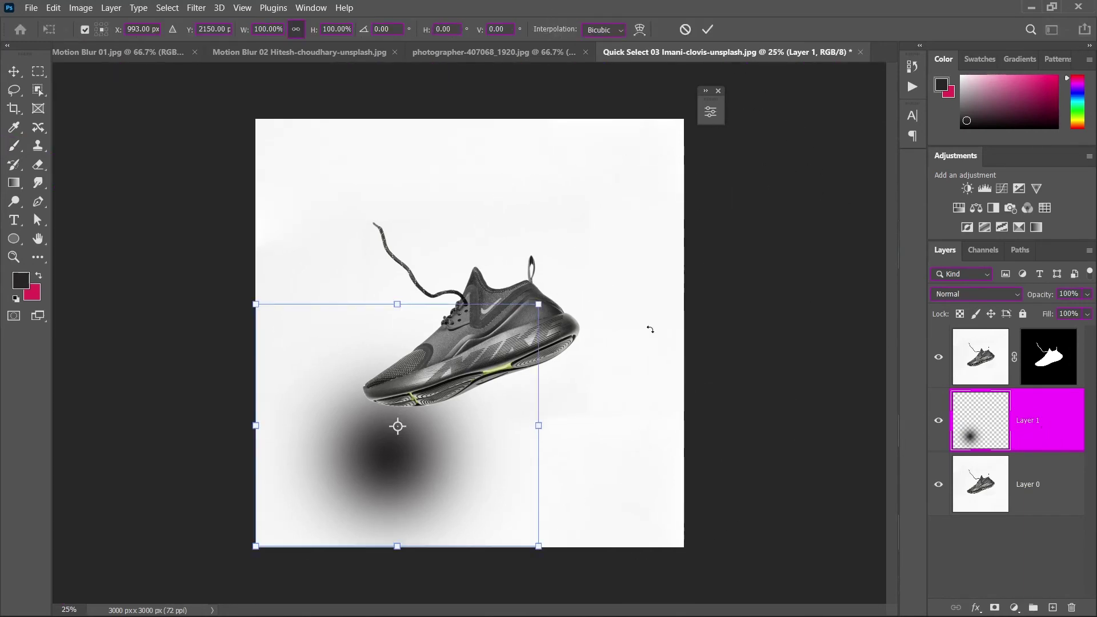
drag(397, 547, 396, 491)
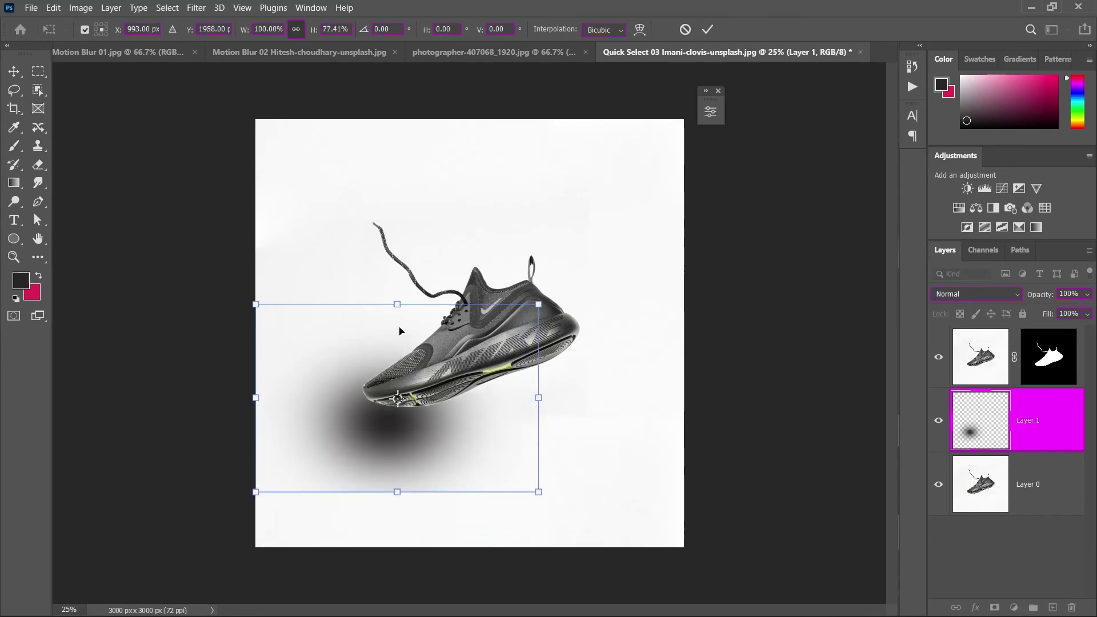
drag(398, 304, 398, 367)
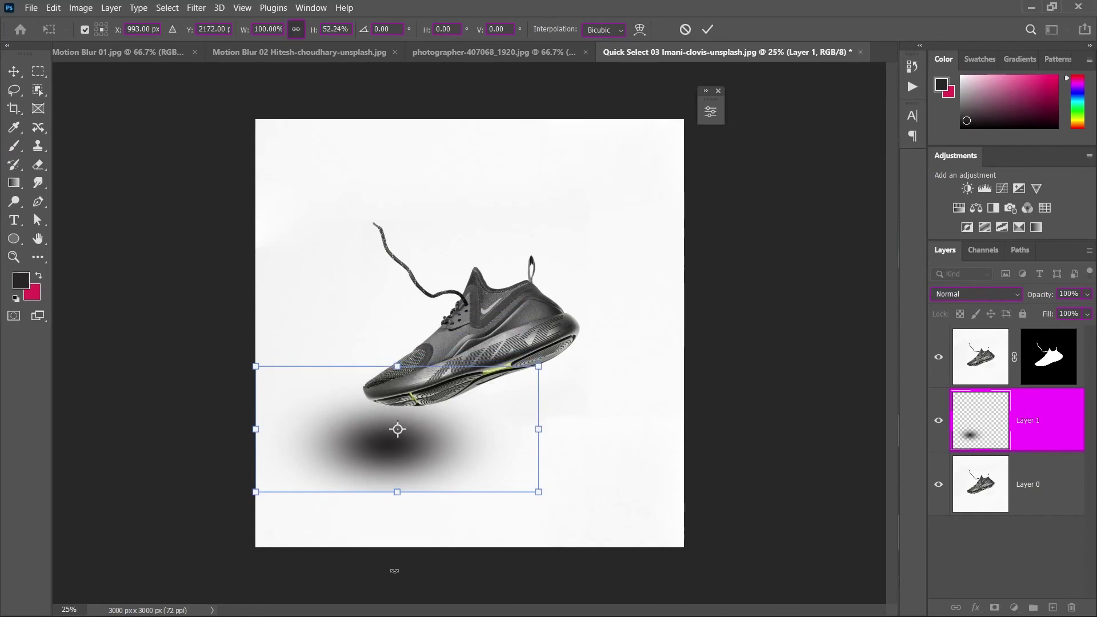
drag(397, 497, 397, 469)
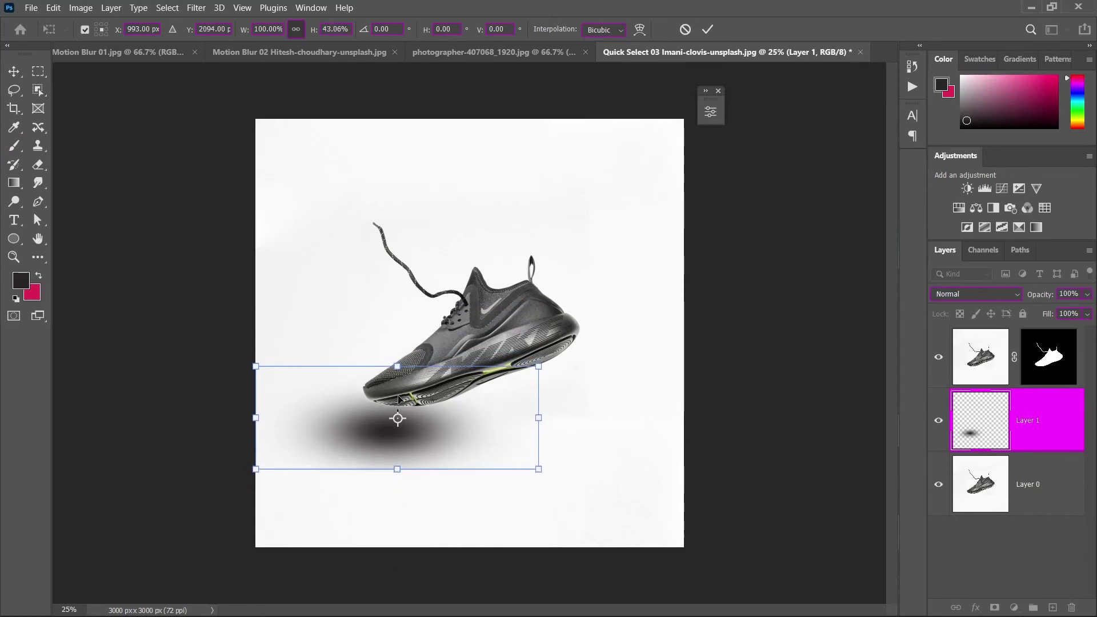
drag(398, 367, 398, 385)
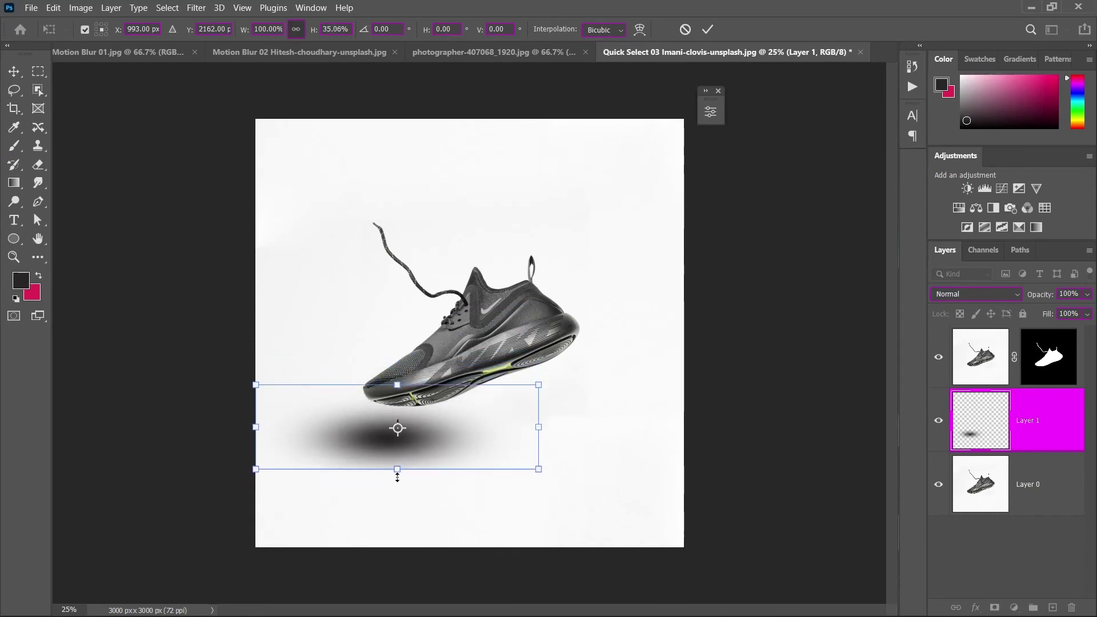
drag(397, 469, 401, 478)
drag(399, 385, 399, 394)
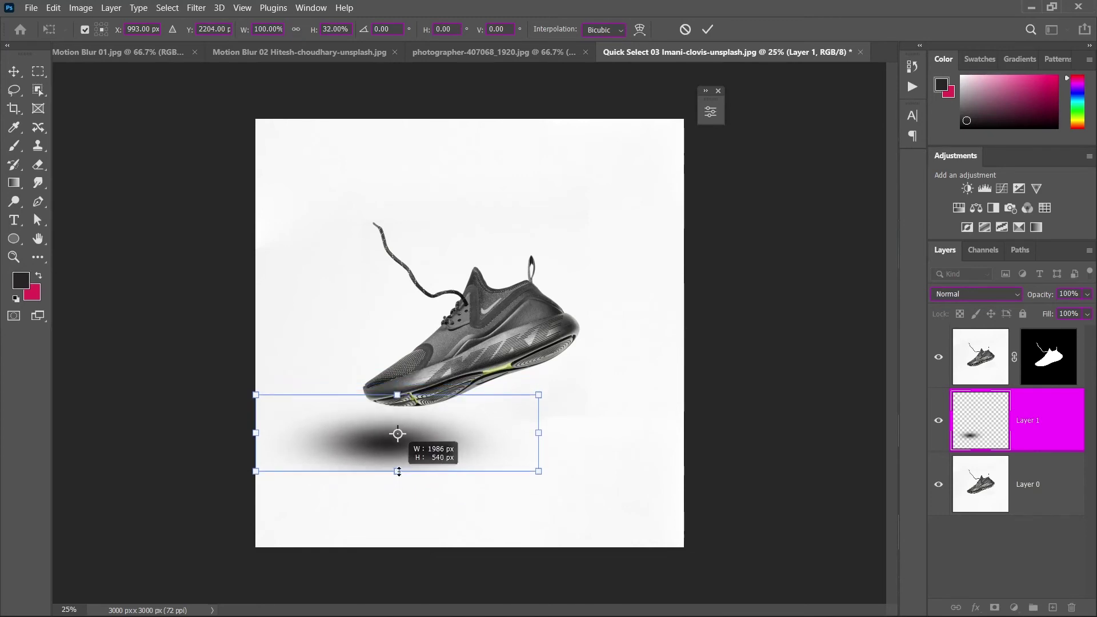
drag(398, 483, 398, 475)
drag(397, 395, 399, 389)
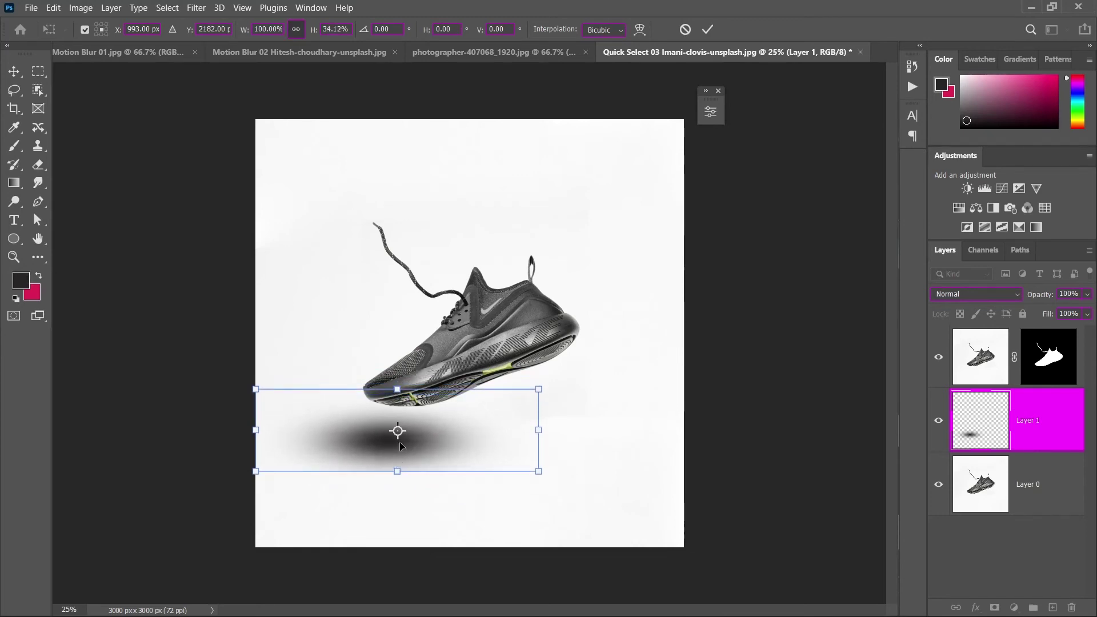
Step: Squash the shadow thinner, narrow it from both sides, and commit the transform
drag(397, 389, 398, 392)
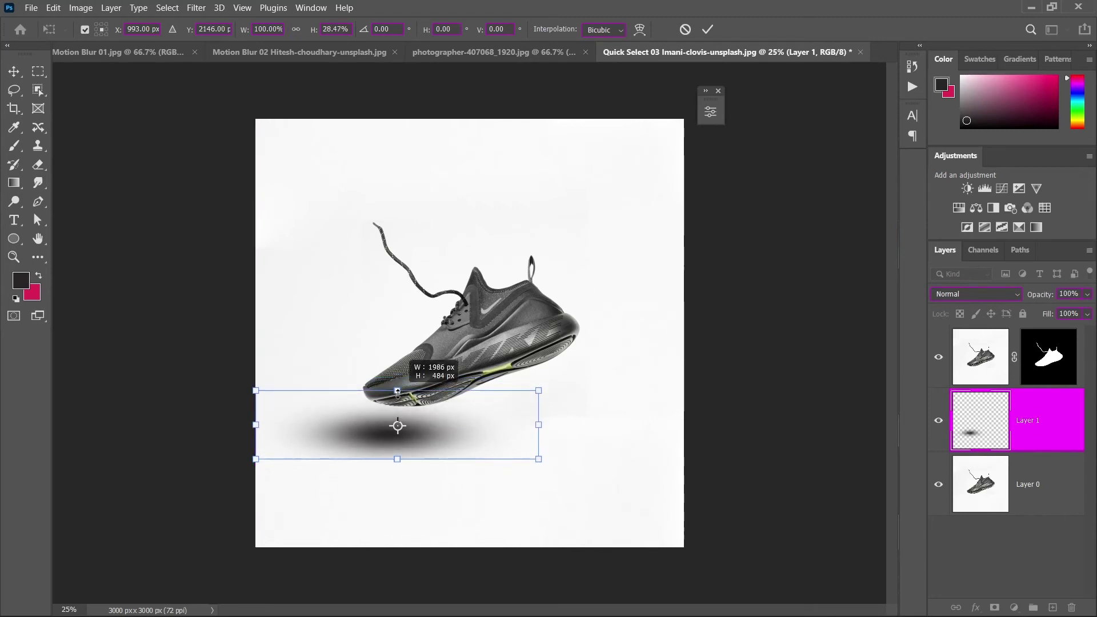
drag(398, 460, 398, 449)
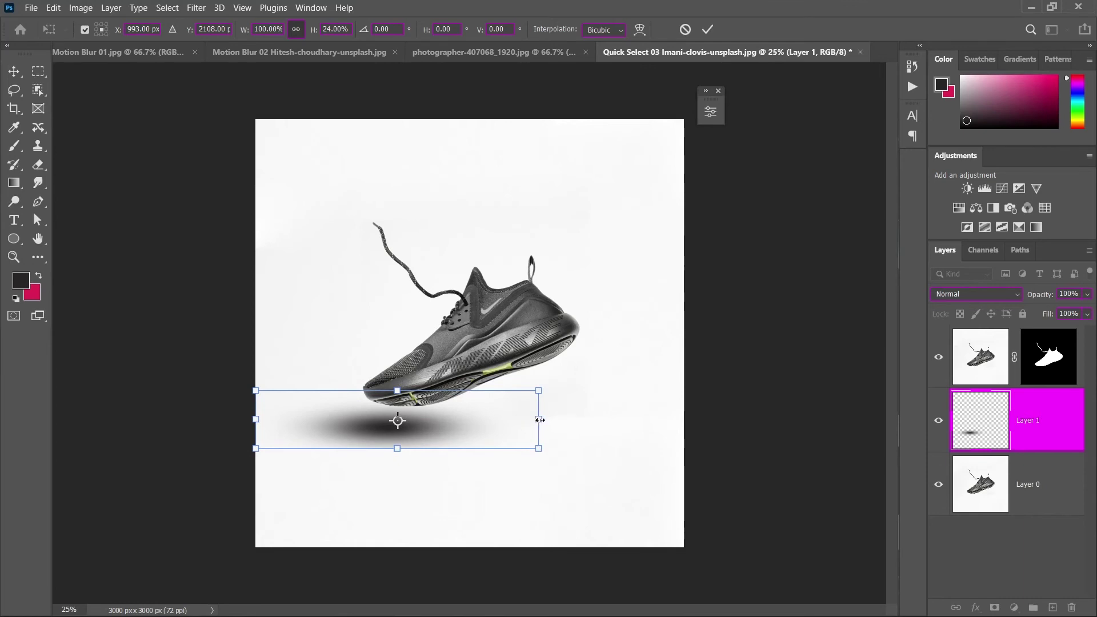
drag(538, 419, 528, 419)
drag(256, 419, 269, 419)
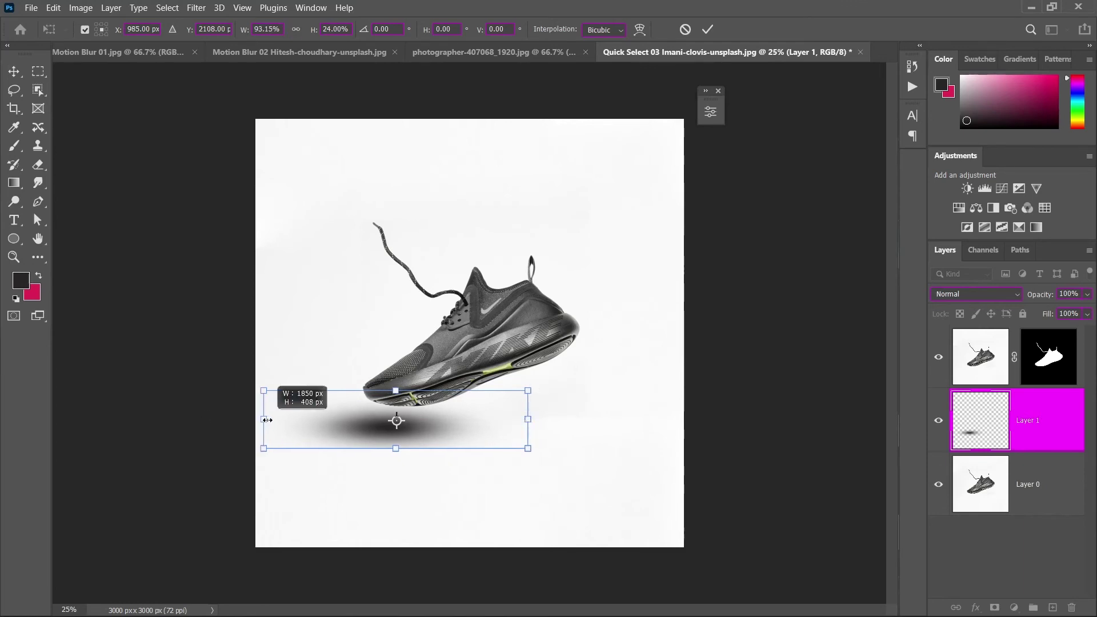
click(707, 29)
key(b)
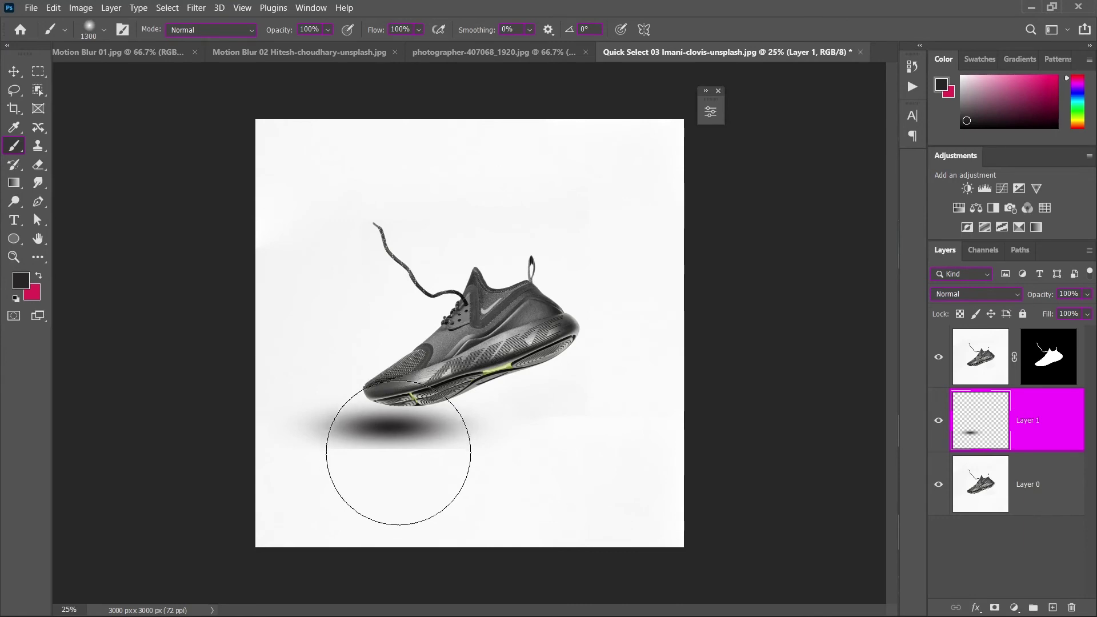
Step: Convert the shadow layer to a smart object and apply a Gaussian Blur smart filter
right_click(1011, 413)
click(894, 209)
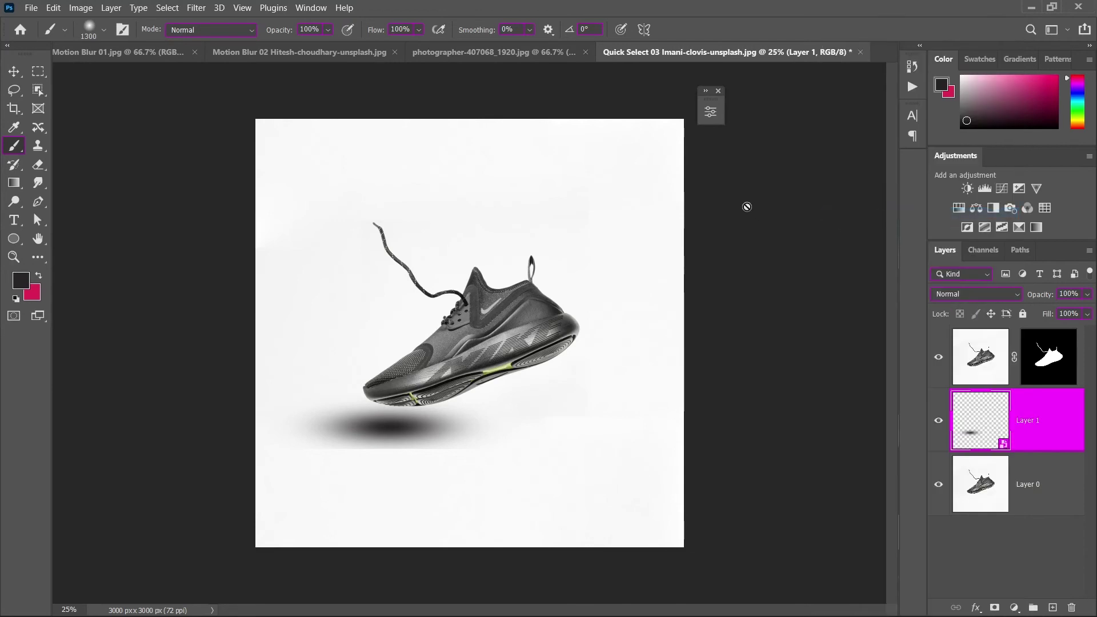
click(196, 7)
mouse_move(204, 179)
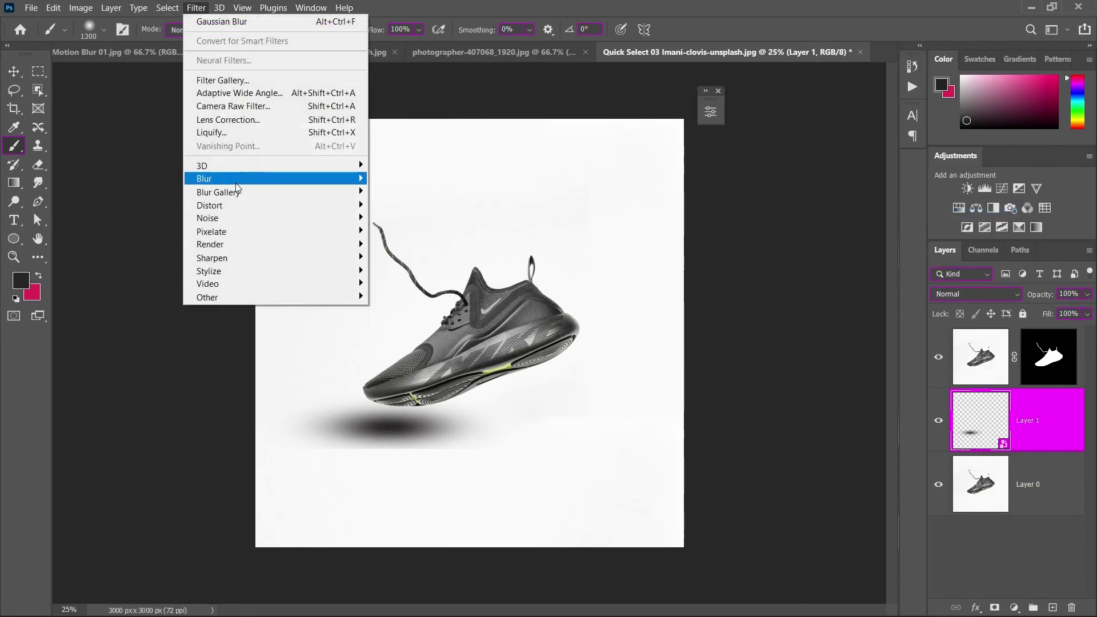
click(407, 232)
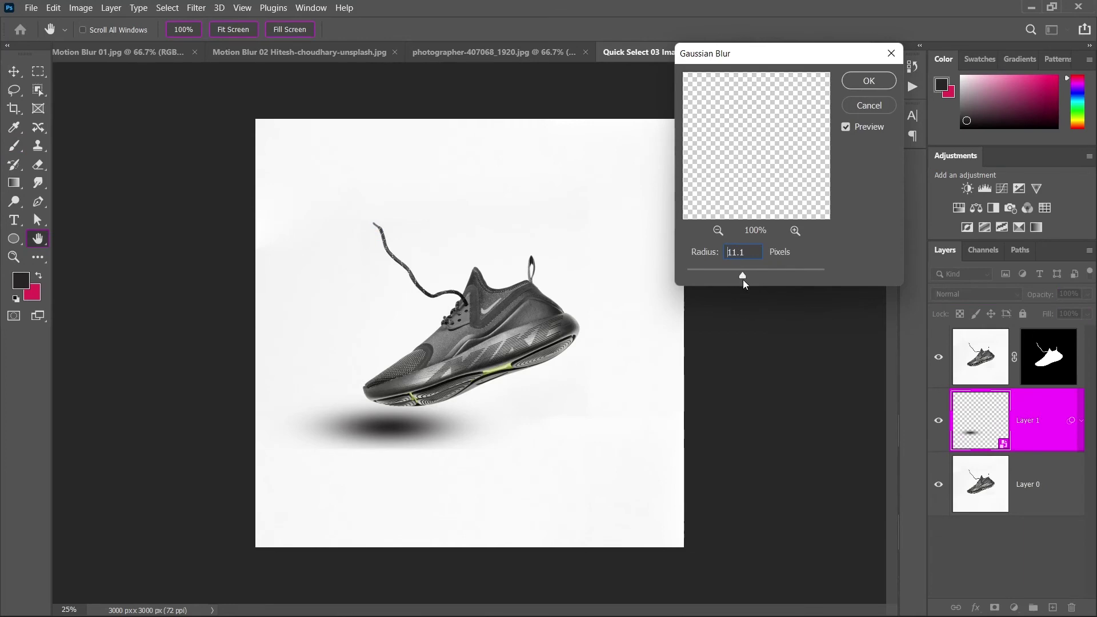
drag(743, 277, 774, 275)
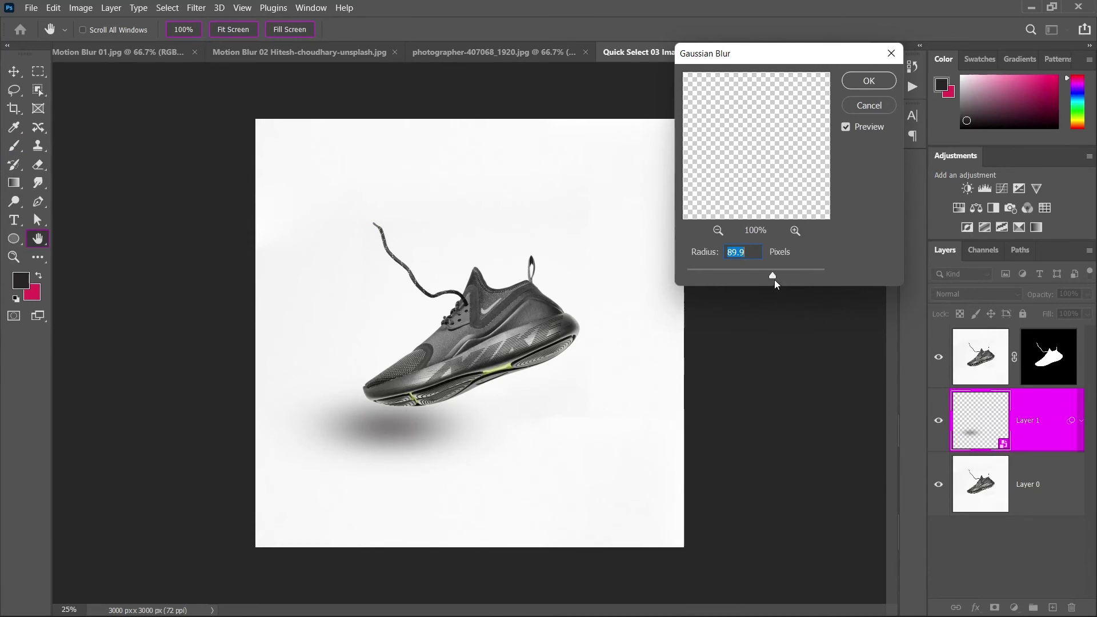
mouse_move(750, 276)
mouse_down()
mouse_move(731, 274)
mouse_move(769, 273)
mouse_up()
click(866, 81)
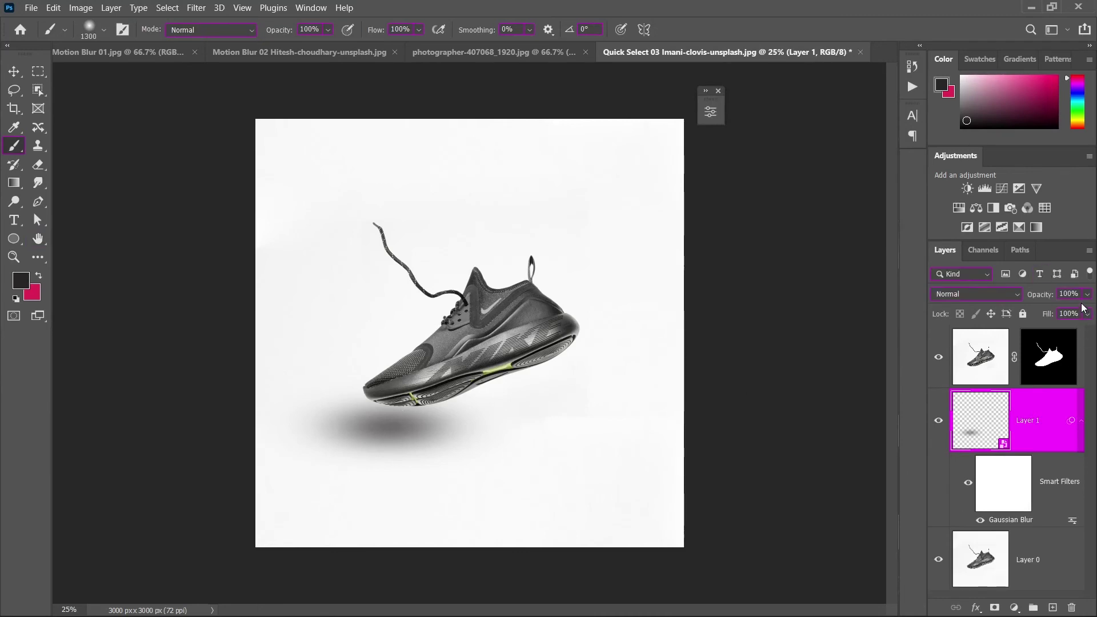
Step: Lower the shadow layer's opacity to 86%, check it, then switch to the Motion Blur 01 document
click(1088, 294)
drag(1089, 310, 1078, 307)
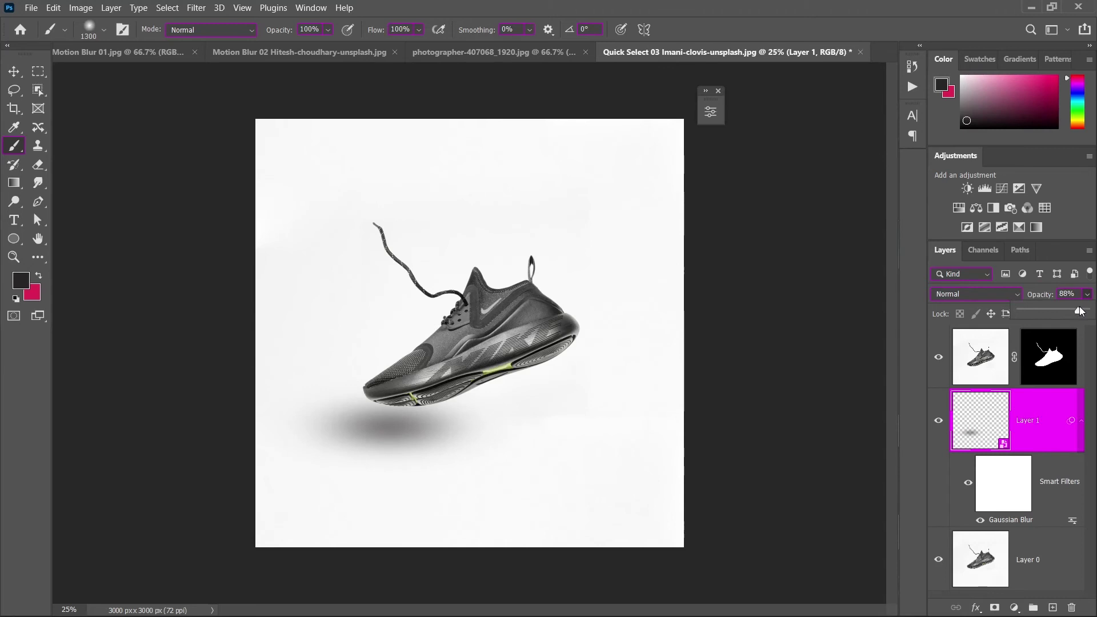
click(939, 422)
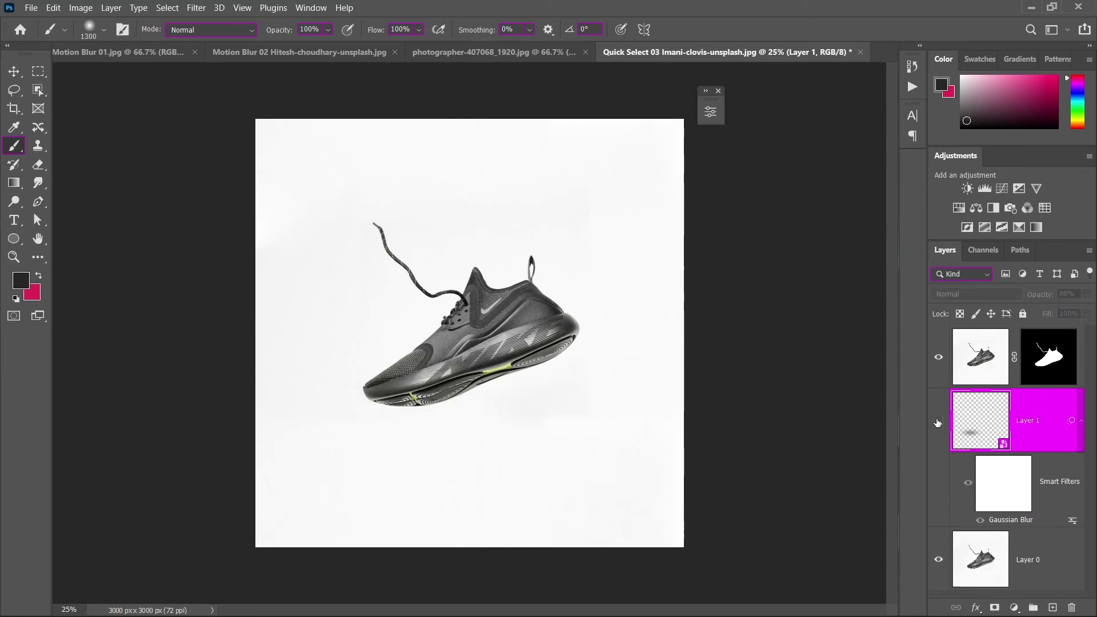
click(938, 422)
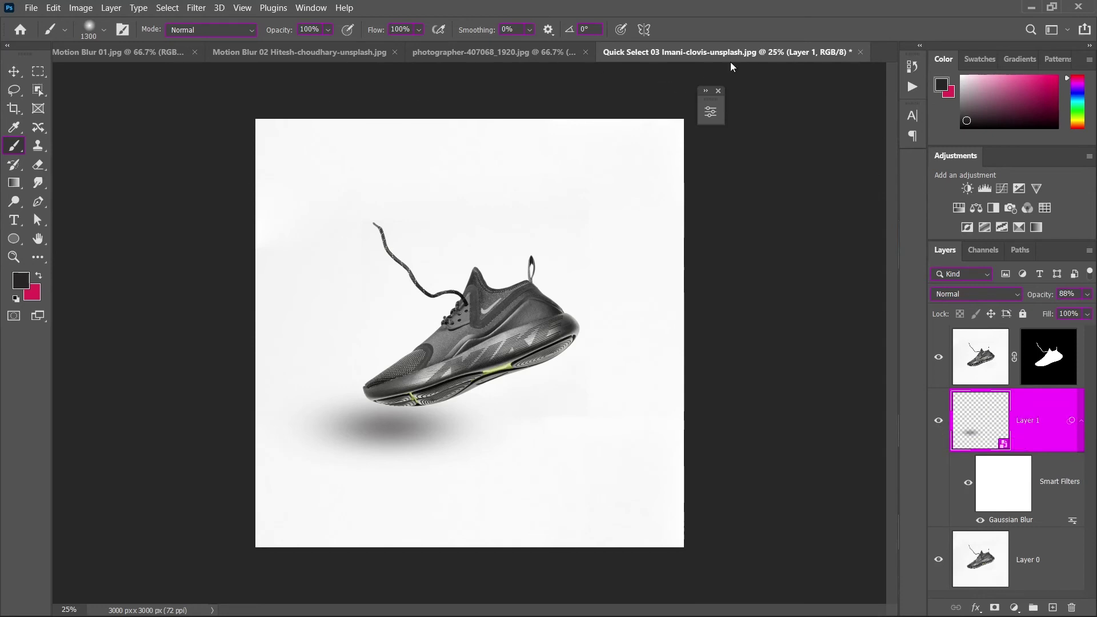
click(279, 53)
click(153, 51)
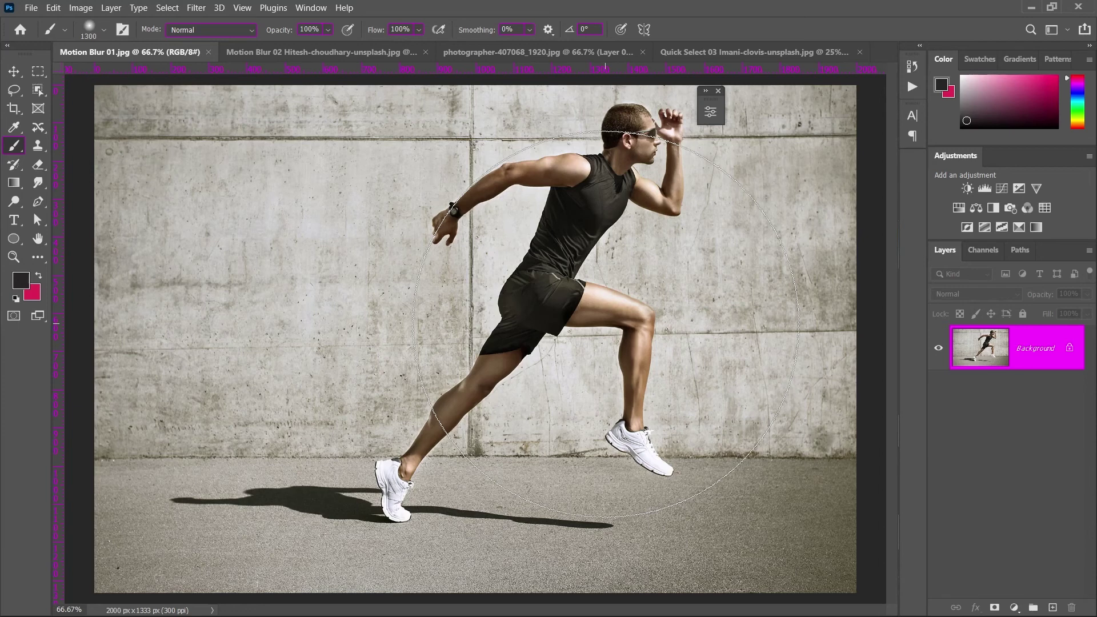
click(1069, 349)
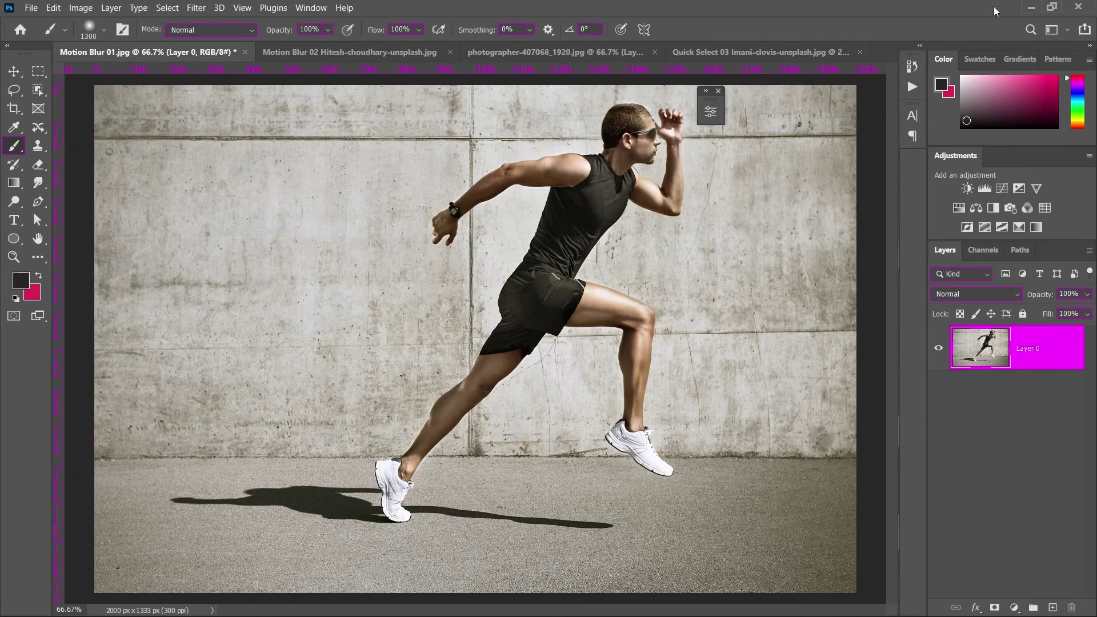
click(1032, 8)
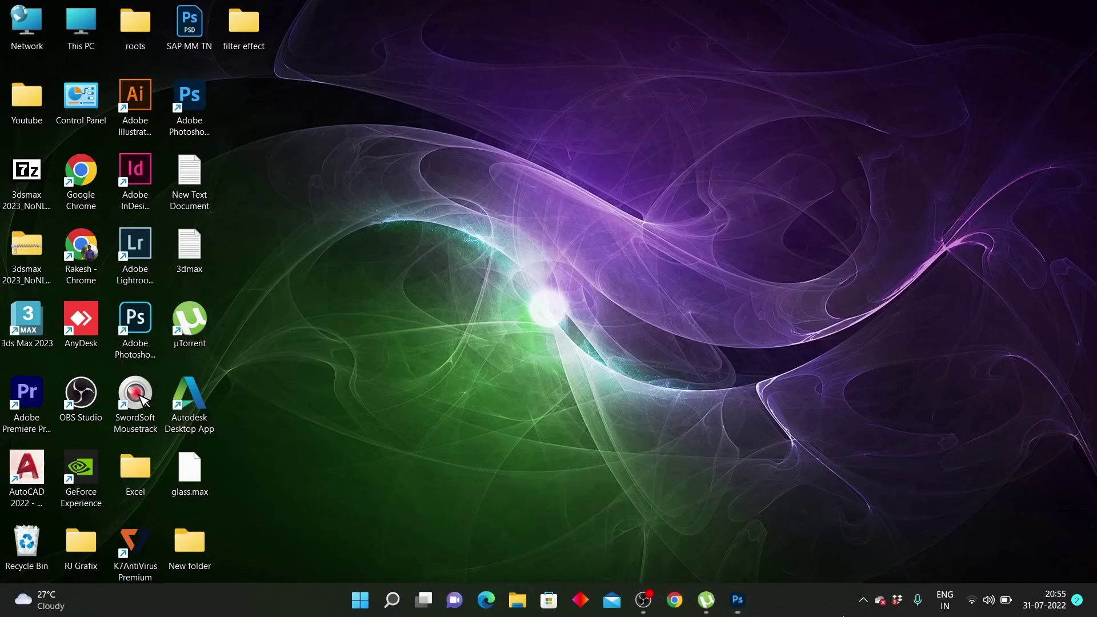
click(645, 607)
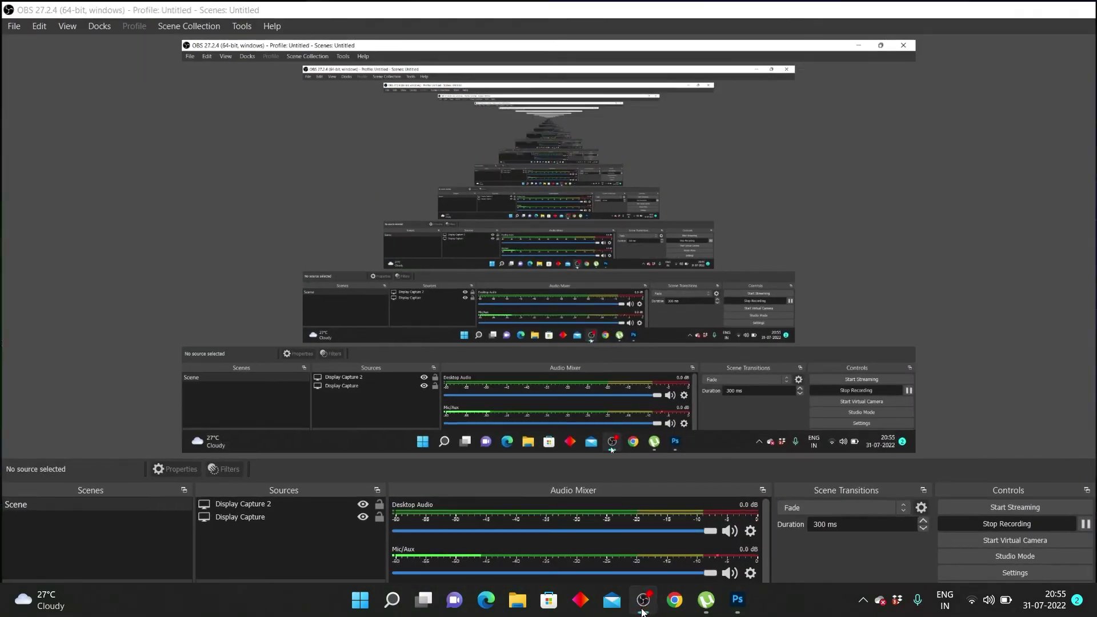
click(645, 607)
click(740, 603)
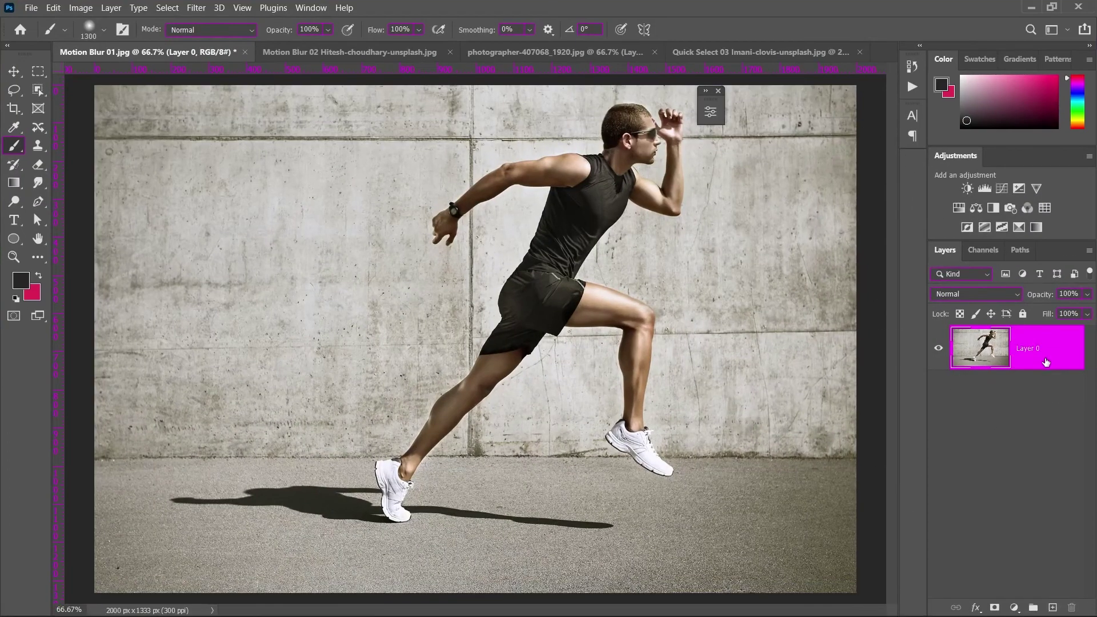
Step: Duplicate Layer 0 and switch to the Quick Selection tool
key(ctrl+j)
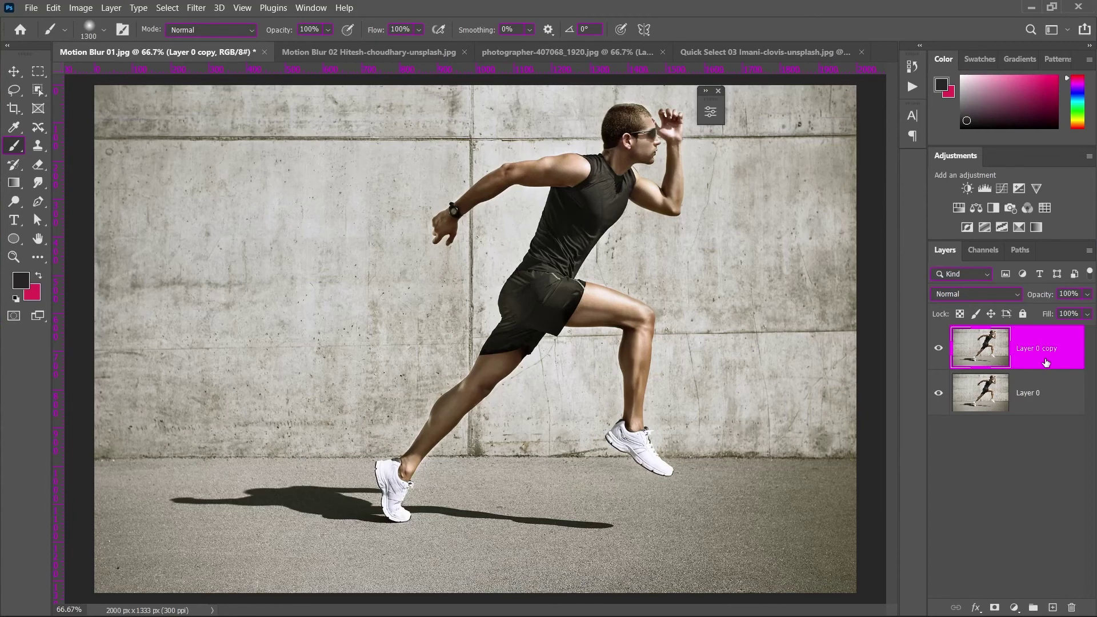
click(39, 90)
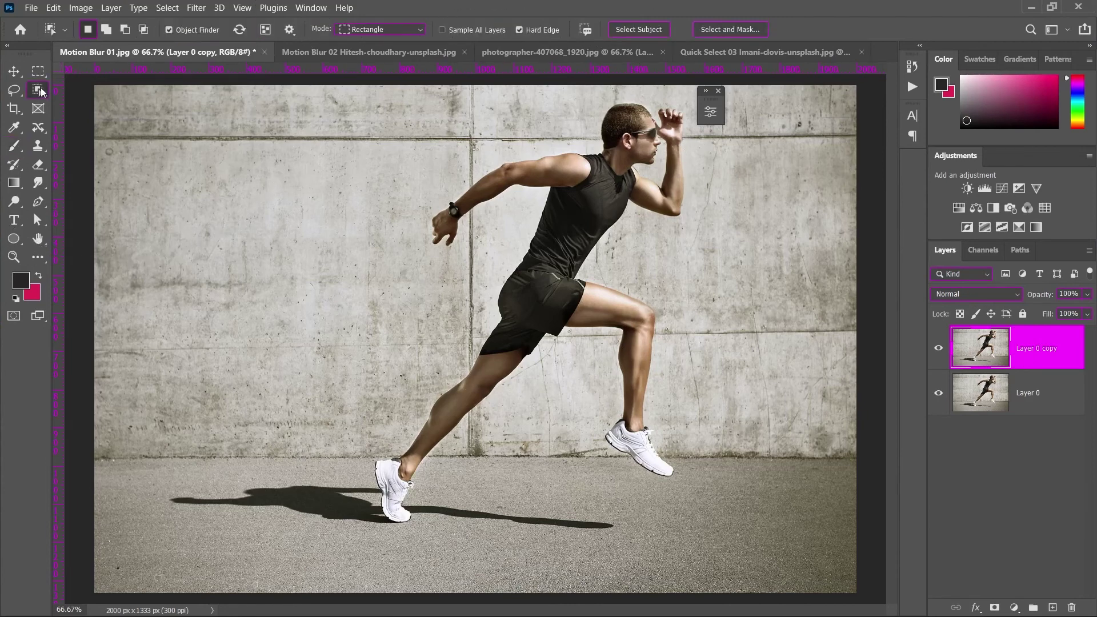
right_click(41, 91)
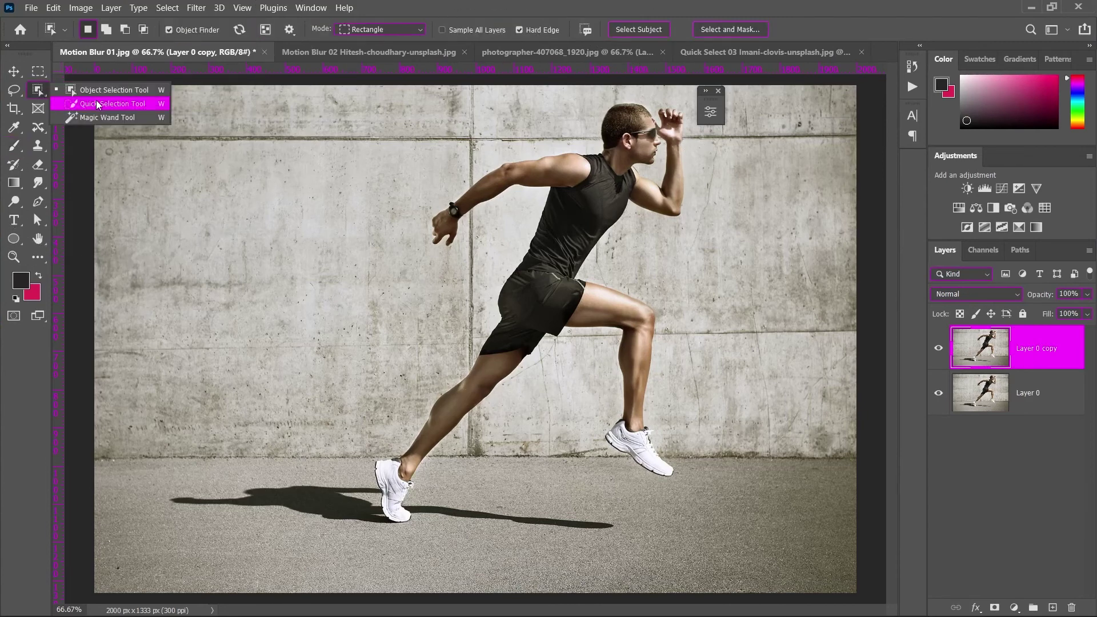
key(shift+w)
click(406, 461)
Step: Select the runner's whole body, subtracting wall areas by the seam and under the forearm
mouse_move(431, 437)
mouse_down()
mouse_move(651, 332)
mouse_move(635, 410)
mouse_up()
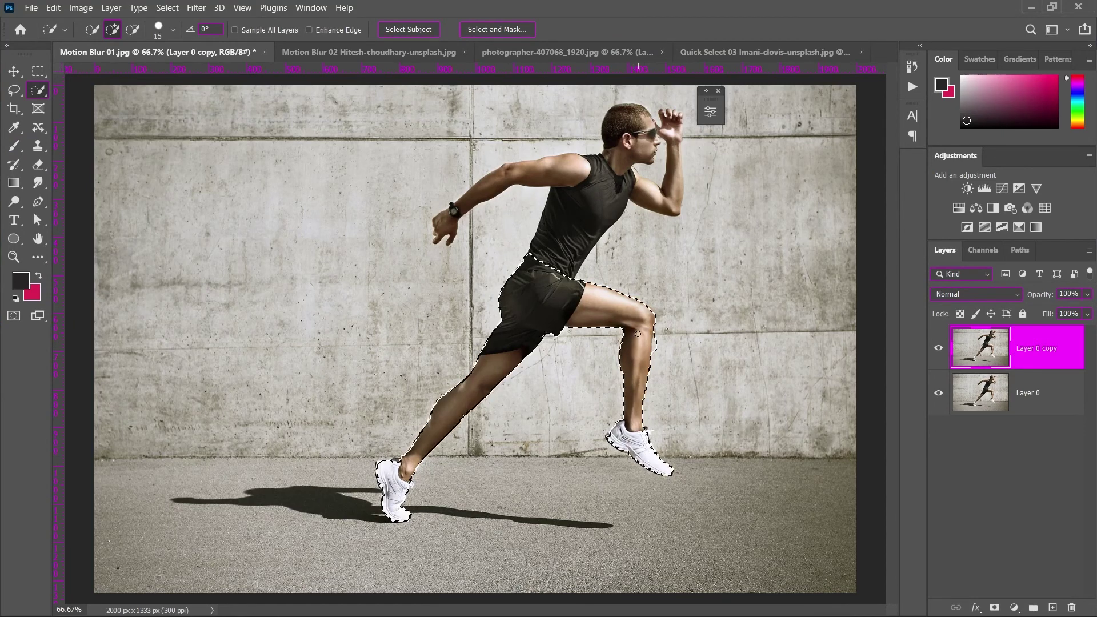
drag(561, 291, 532, 178)
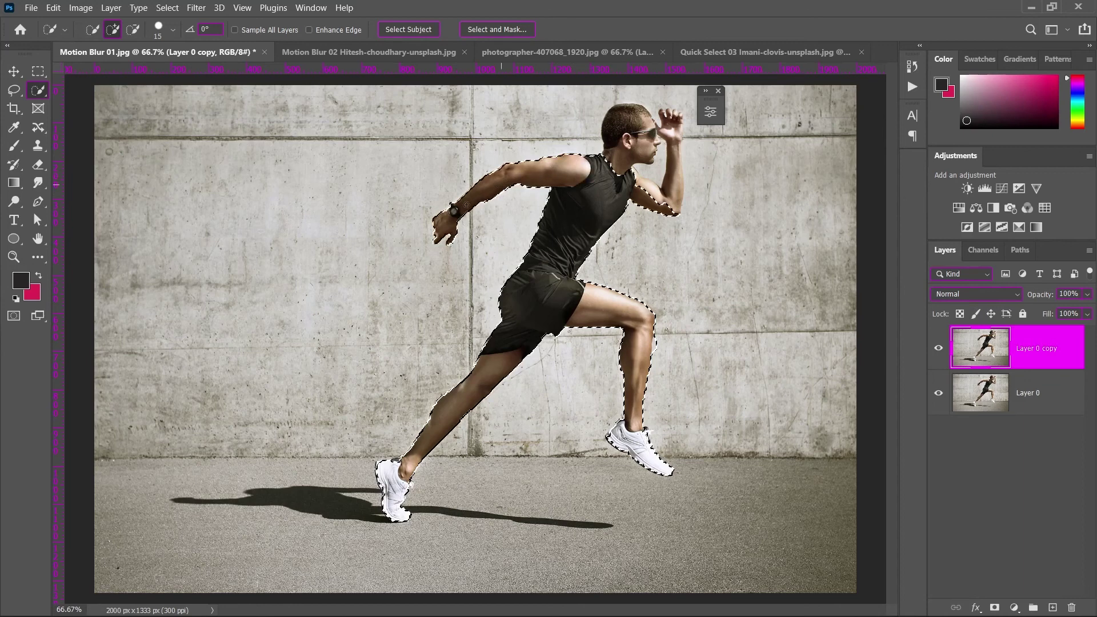
drag(466, 205, 500, 189)
mouse_move(574, 170)
mouse_down()
mouse_move(635, 128)
mouse_move(670, 124)
mouse_up()
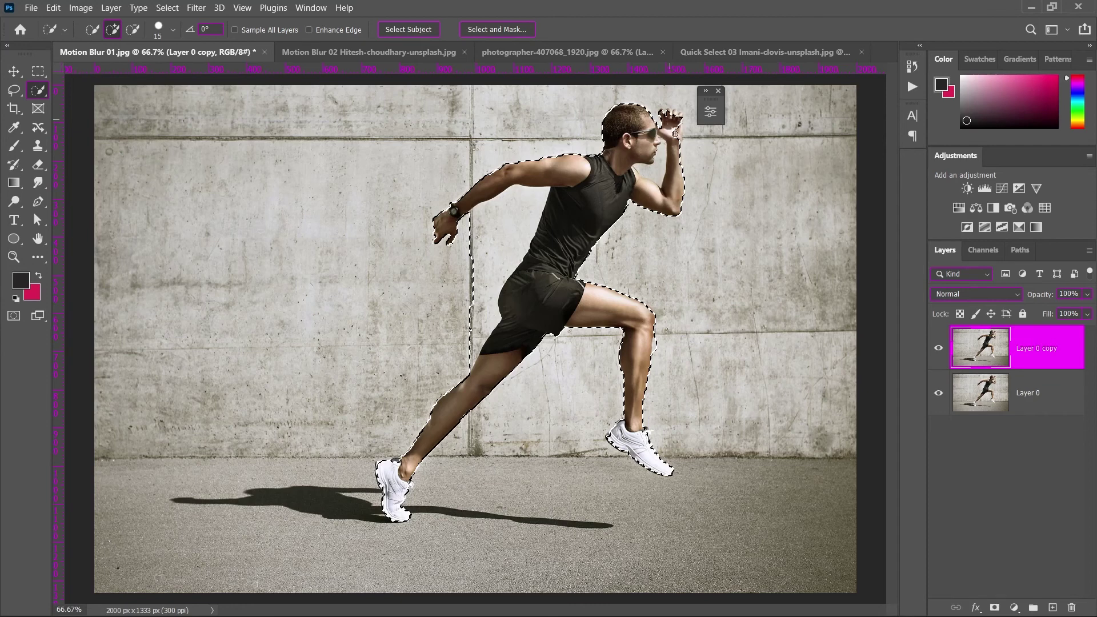
drag(675, 134, 672, 114)
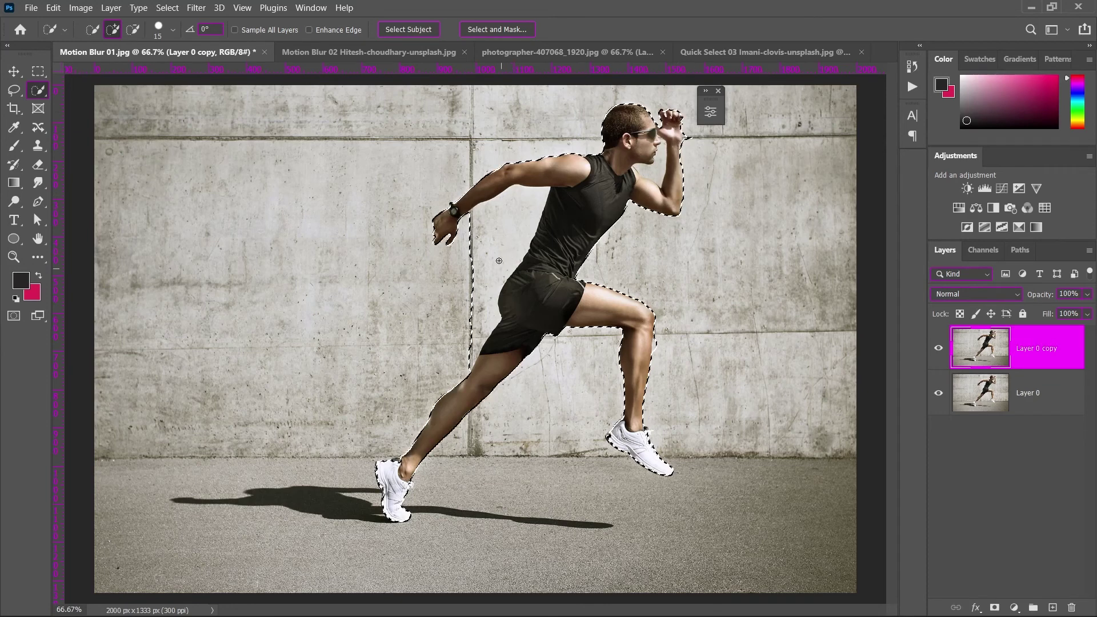
drag(499, 261, 435, 274)
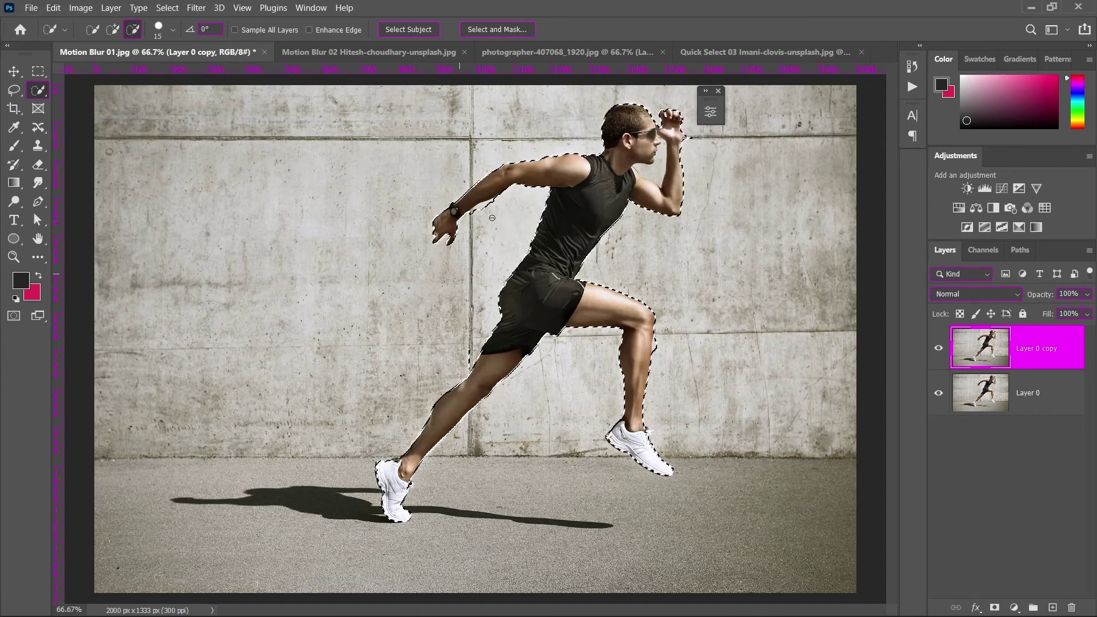
drag(490, 209, 470, 213)
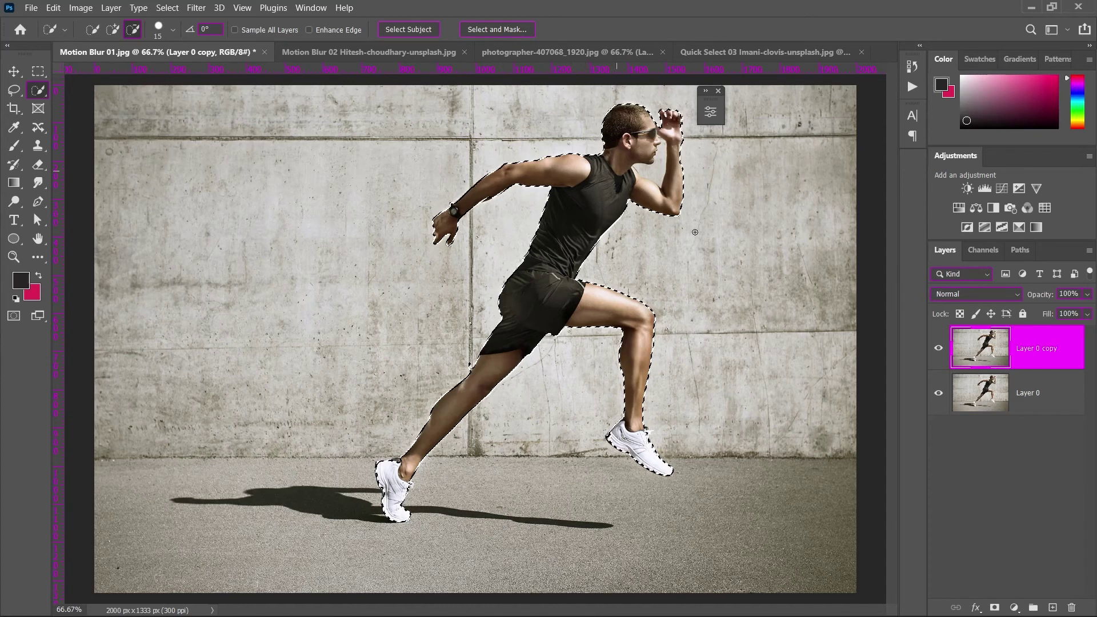
key(alt)
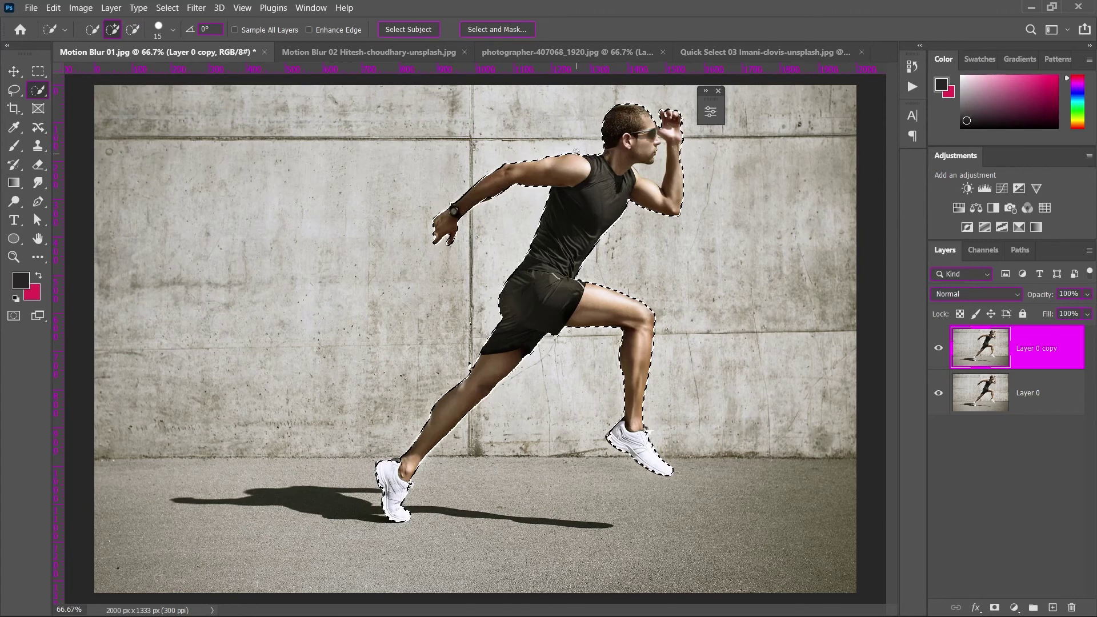
Step: Expand the runner selection by 5 pixels
click(176, 10)
mouse_move(180, 211)
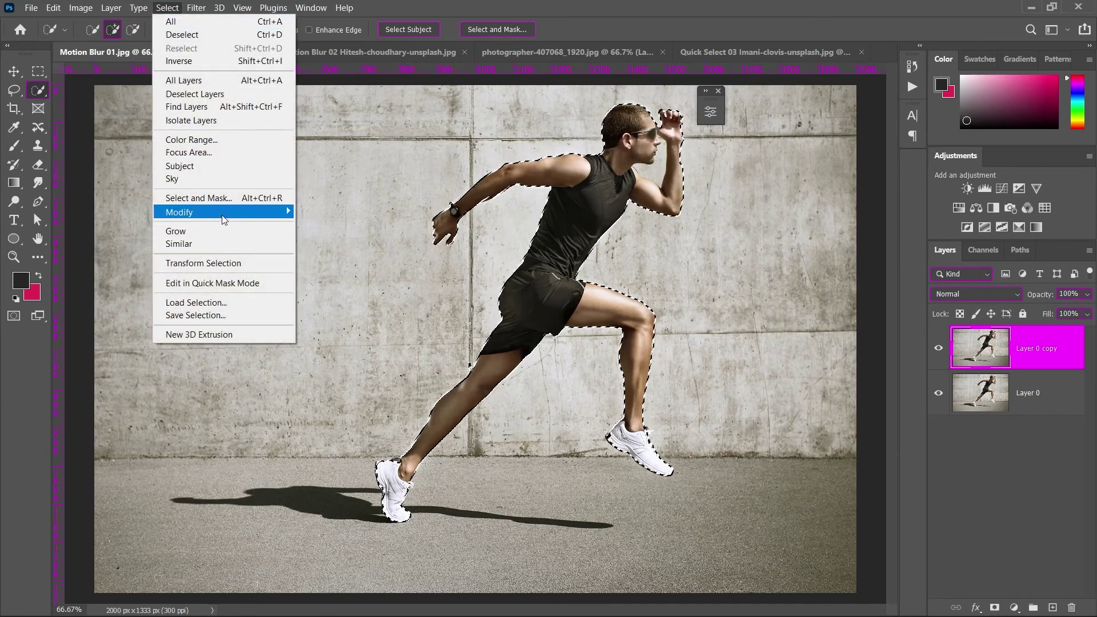
click(326, 238)
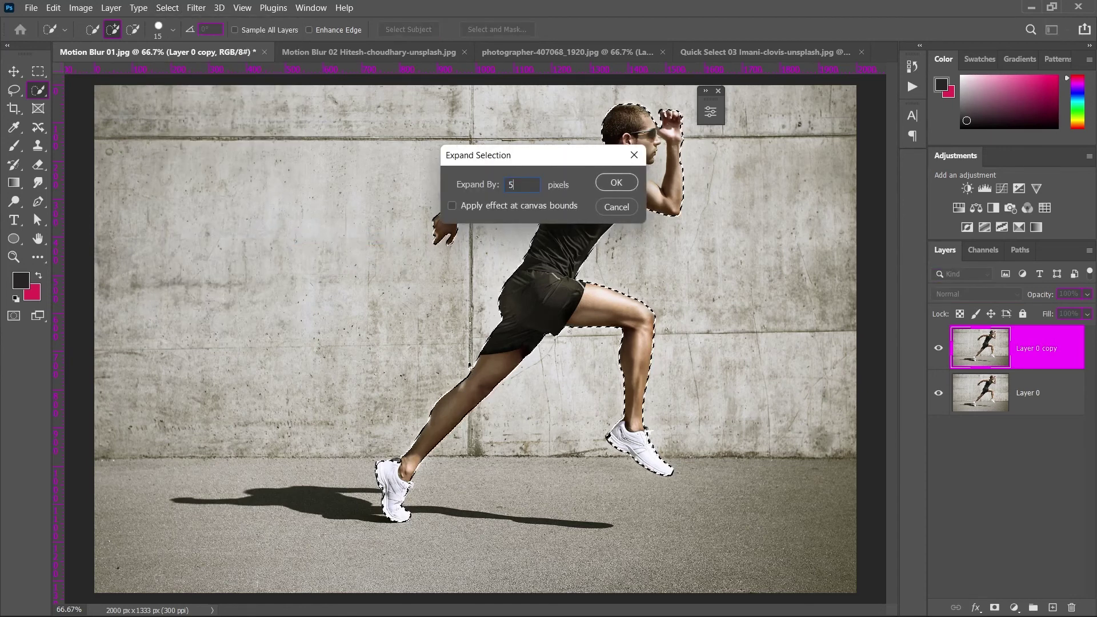
text(5)
click(618, 183)
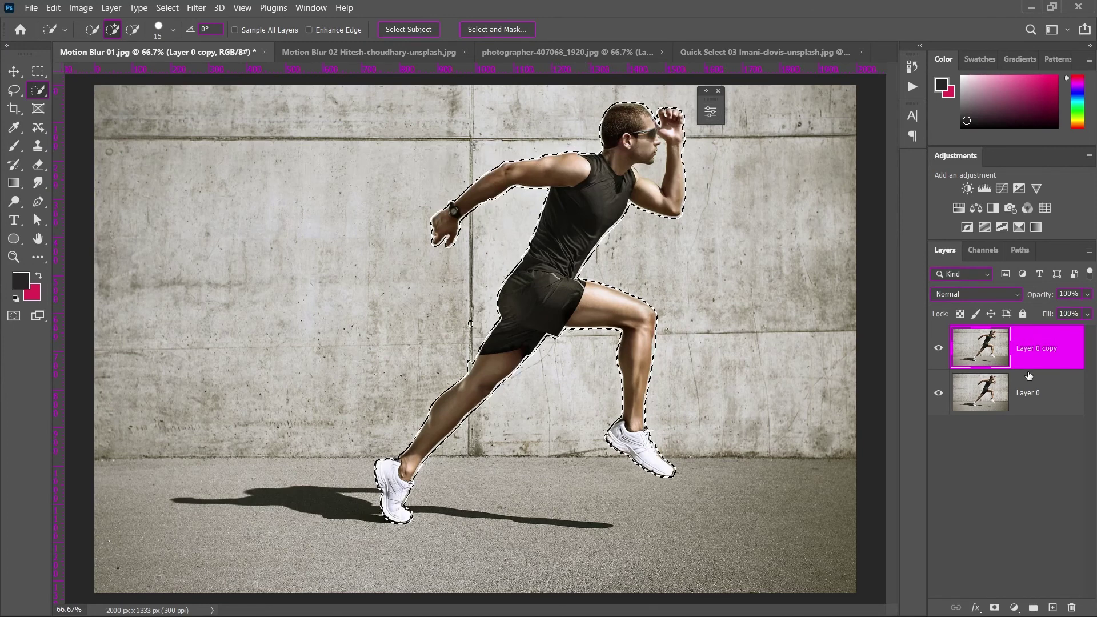
Step: Remove the wall patch between arm and chest, mask Layer 0 copy, and hide Layer 0
click(133, 30)
click(661, 164)
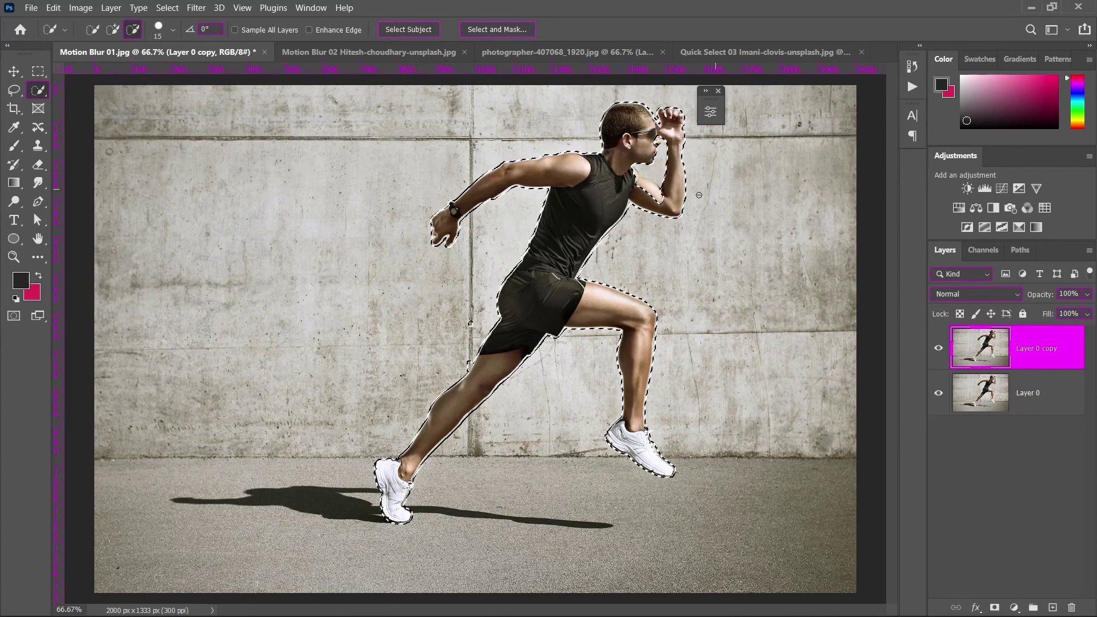
key(alt)
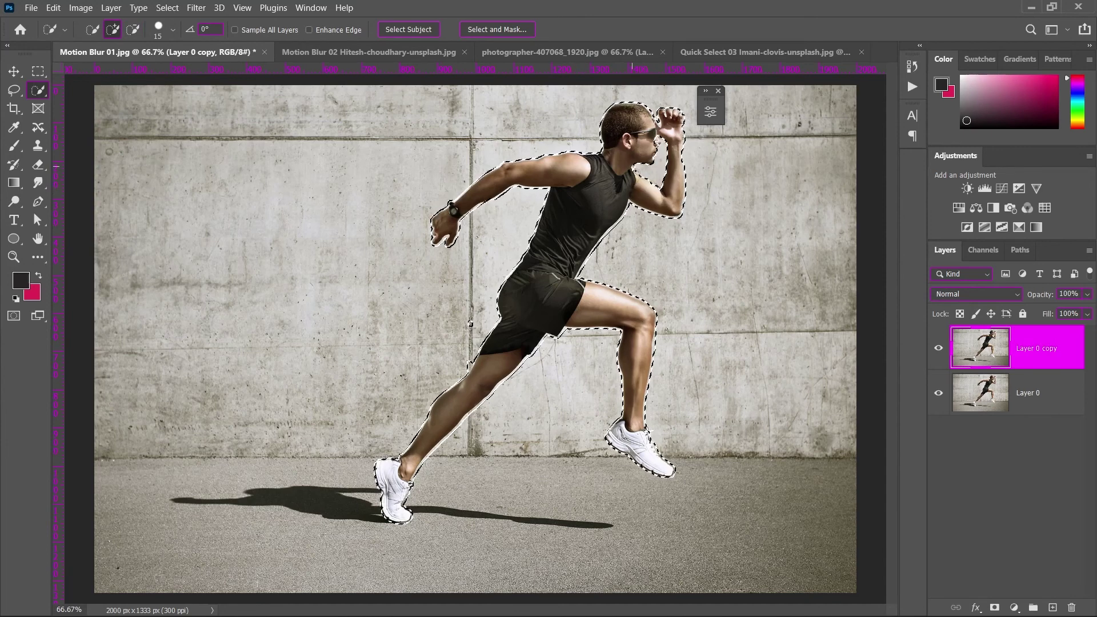
key(alt)
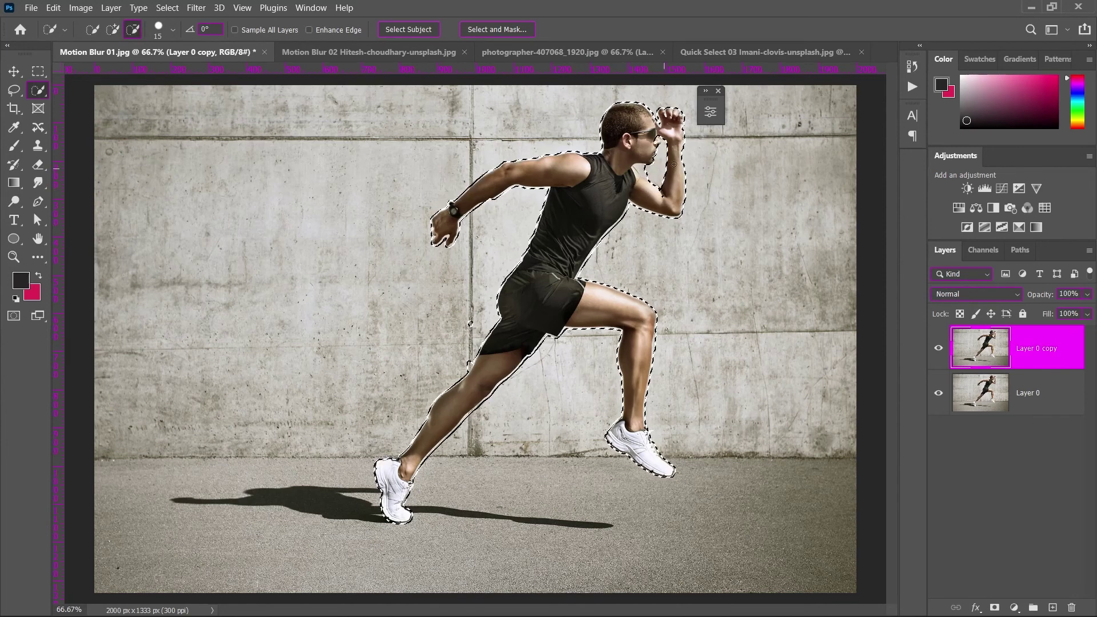
click(995, 608)
click(939, 394)
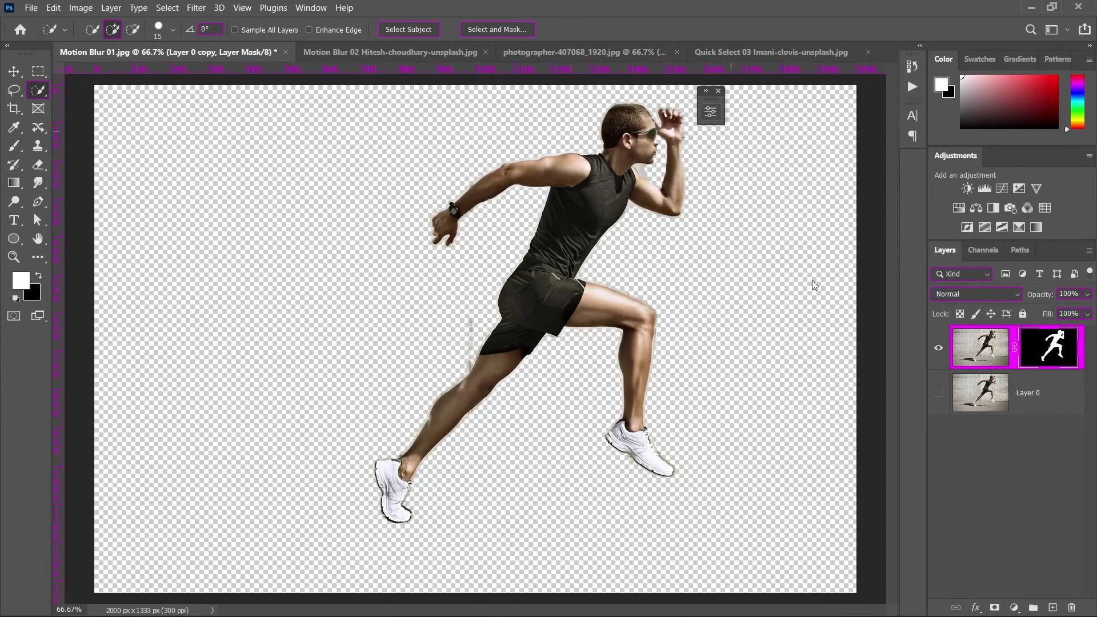
Step: Duplicate Layer 0 as Layer 0 copy 2 and convert it to a smart object
alt+click(939, 393)
click(1034, 399)
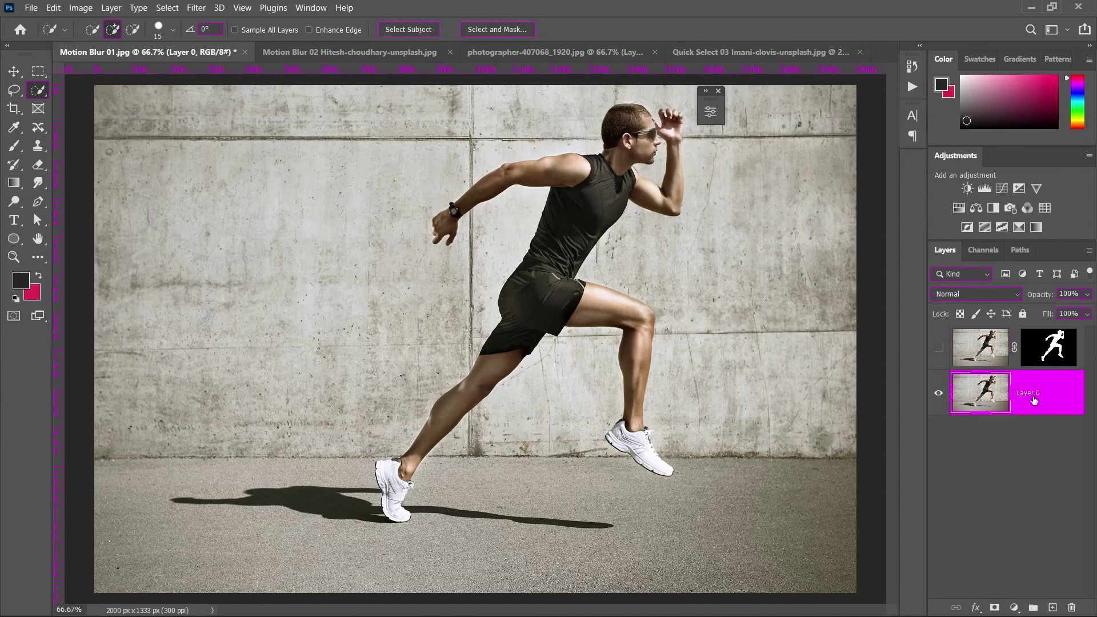
key(ctrl+j)
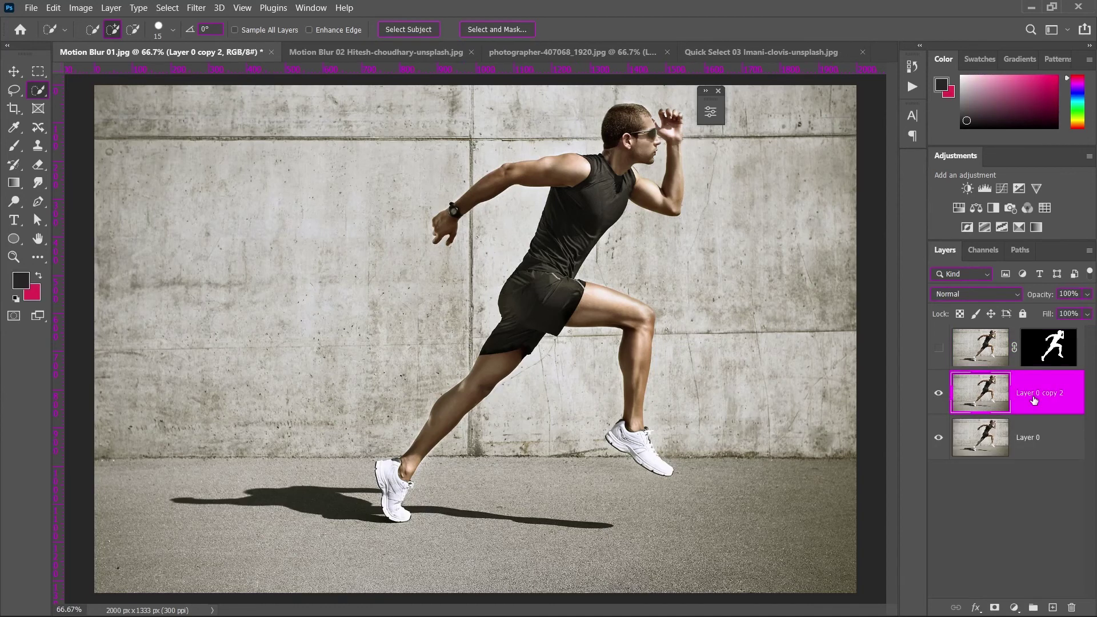
right_click(1035, 400)
click(914, 214)
Step: Restore visibility so Layer 0 copy 2 shows behind the masked runner, and select it
click(940, 350)
drag(939, 394, 939, 438)
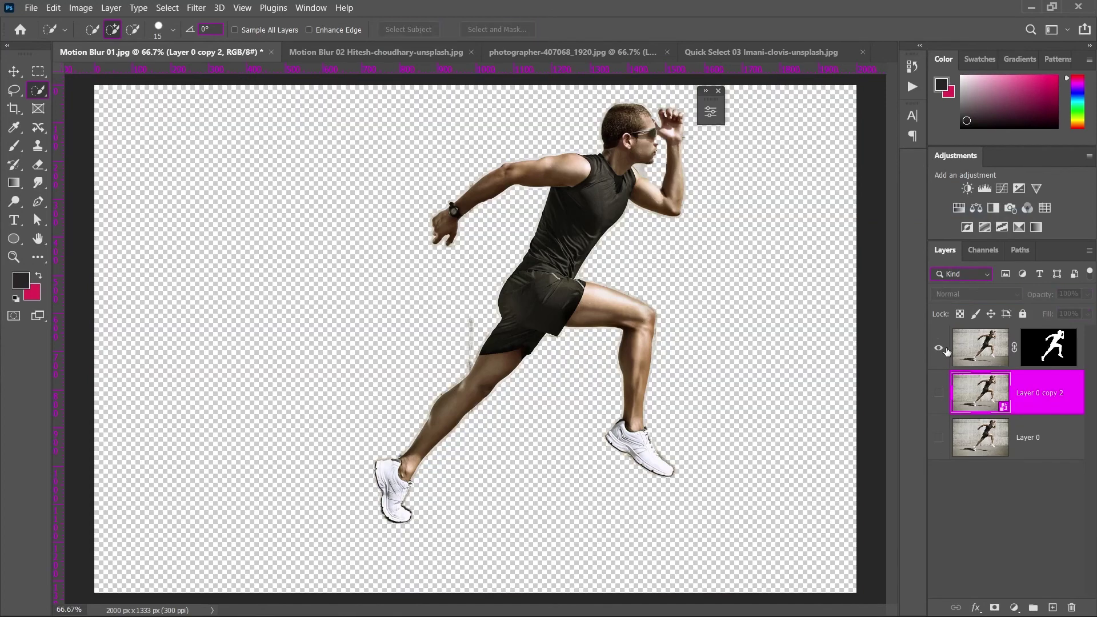
click(939, 395)
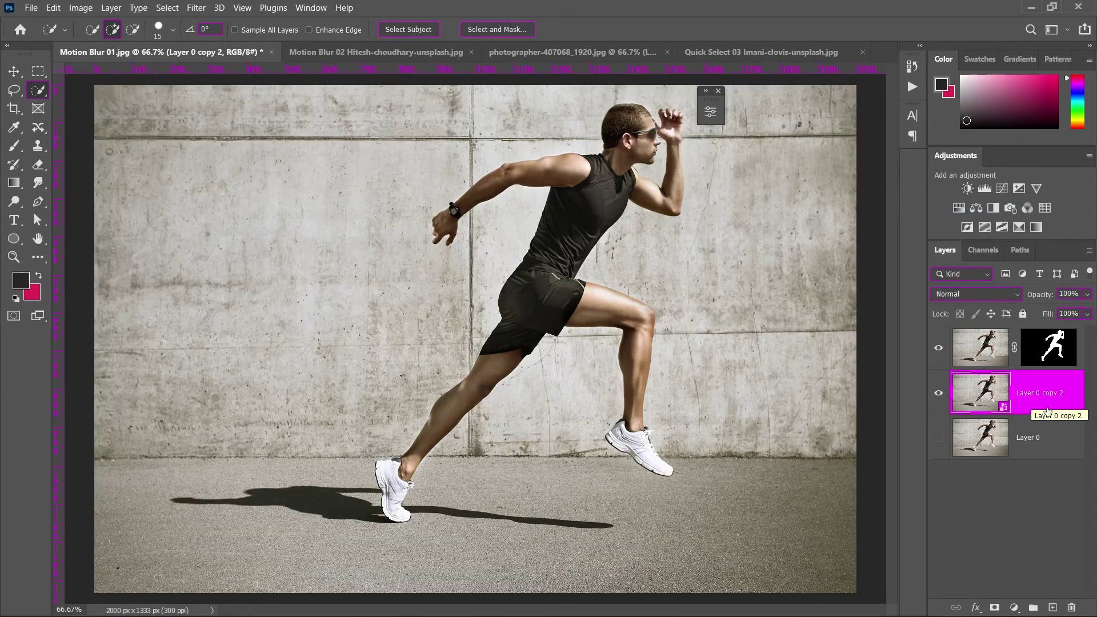
click(1032, 429)
click(1049, 394)
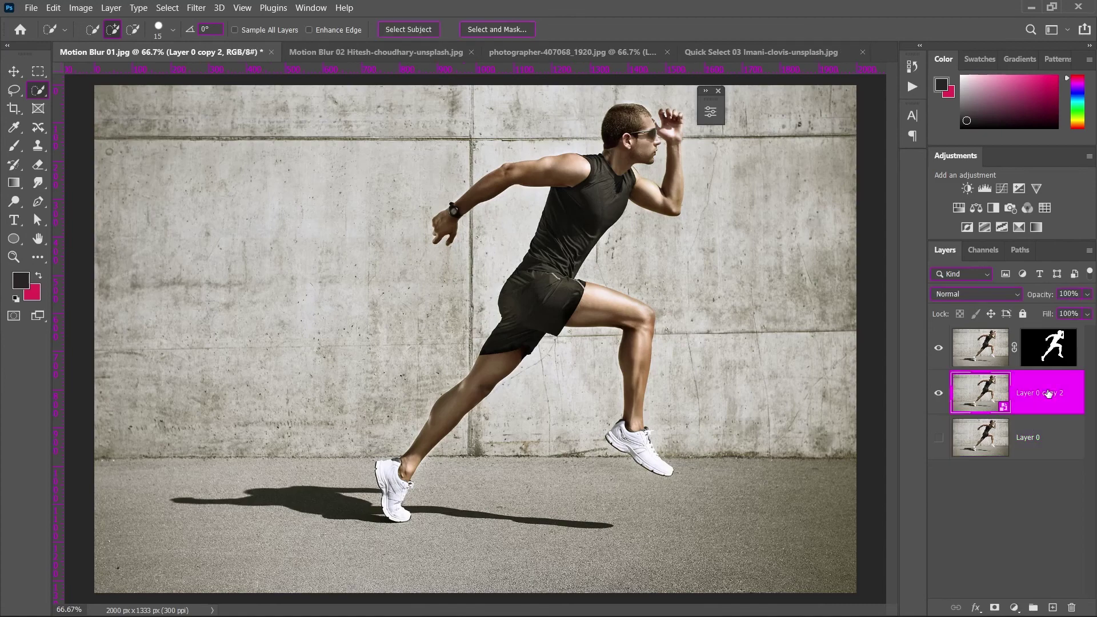
click(939, 393)
click(198, 8)
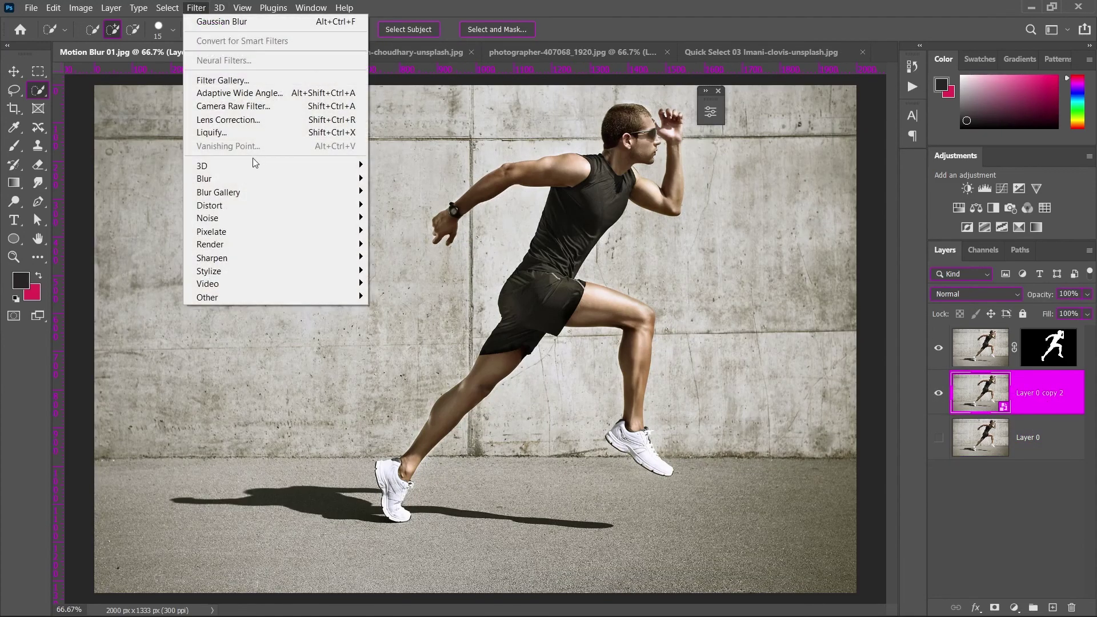
mouse_move(204, 179)
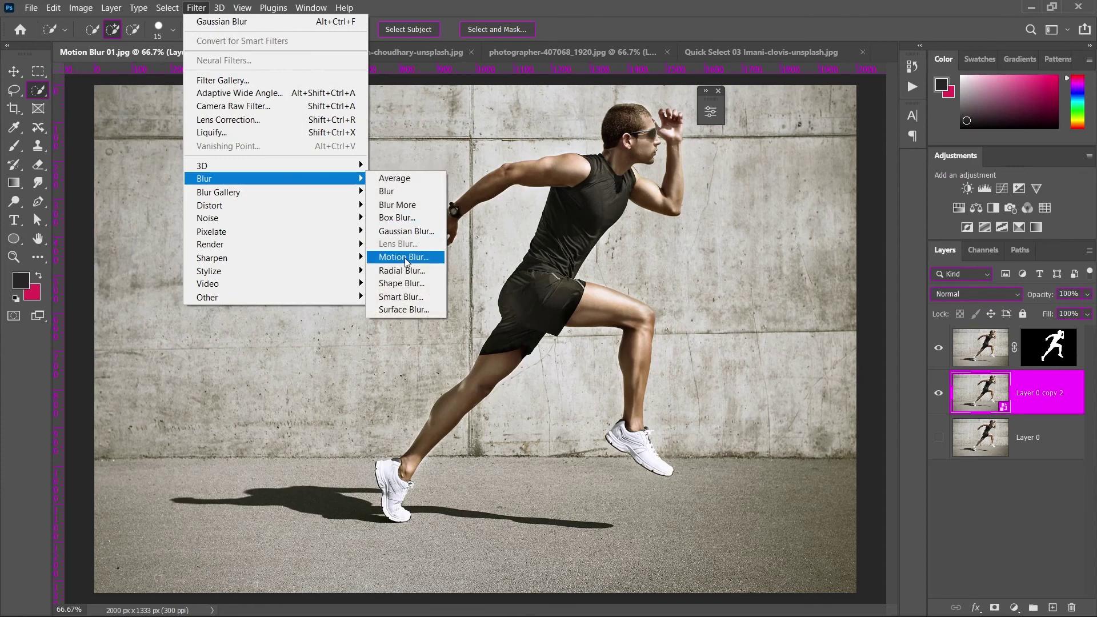
Step: Close the filter list and toggle layer visibility to view the cut-out runner alone
click(1044, 413)
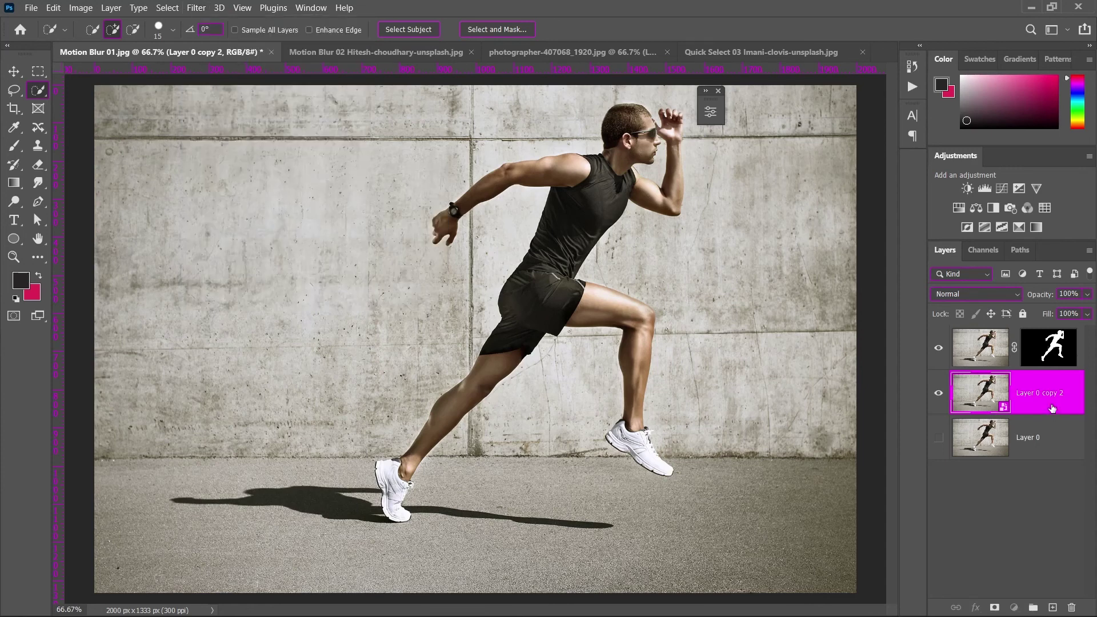
click(939, 393)
click(938, 348)
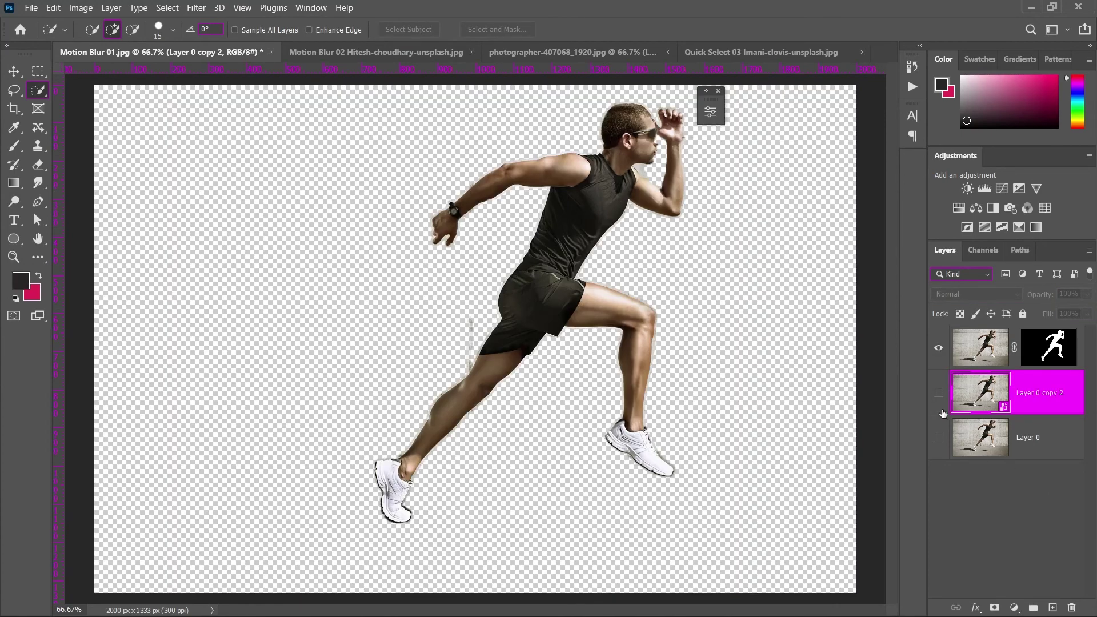
click(938, 348)
click(938, 393)
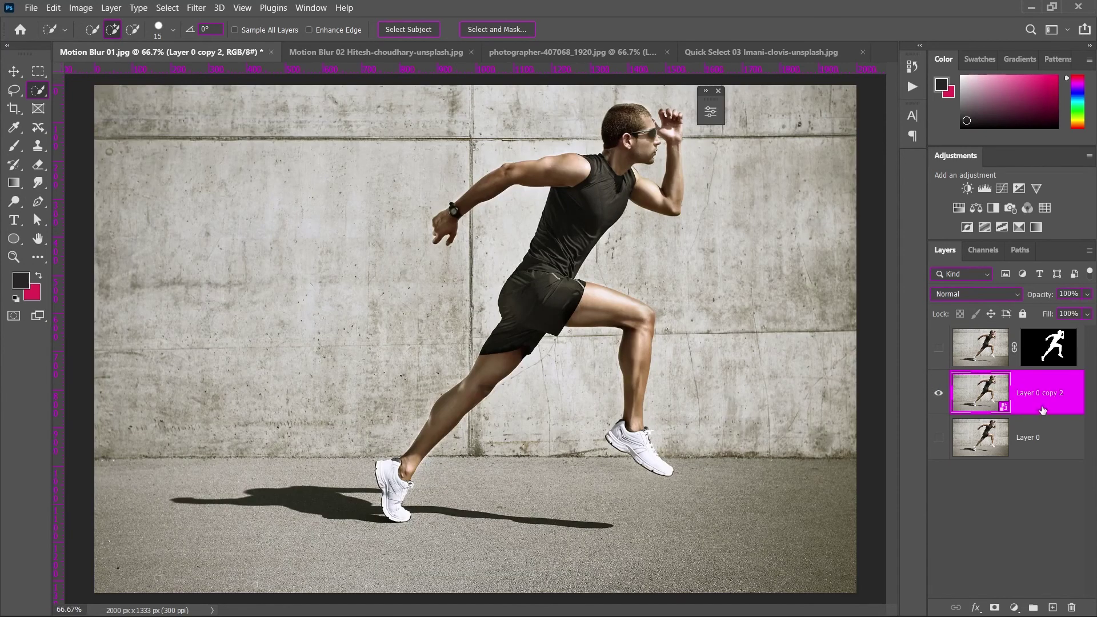
Step: Apply a Motion Blur smart filter at 0° angle and 19 pixels distance
click(196, 8)
mouse_move(205, 179)
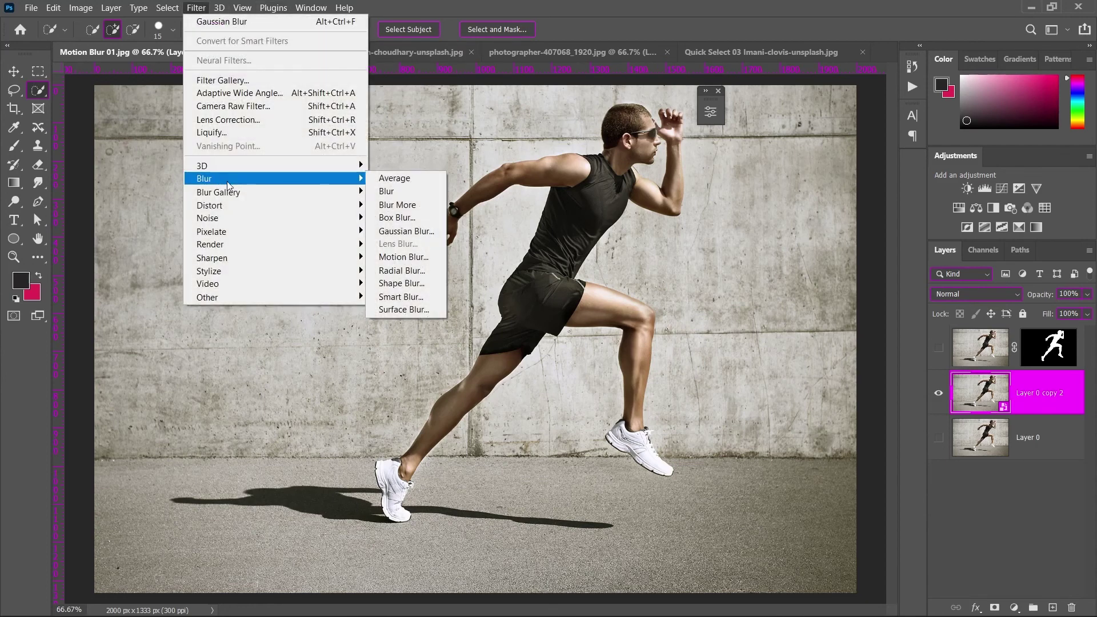
click(407, 258)
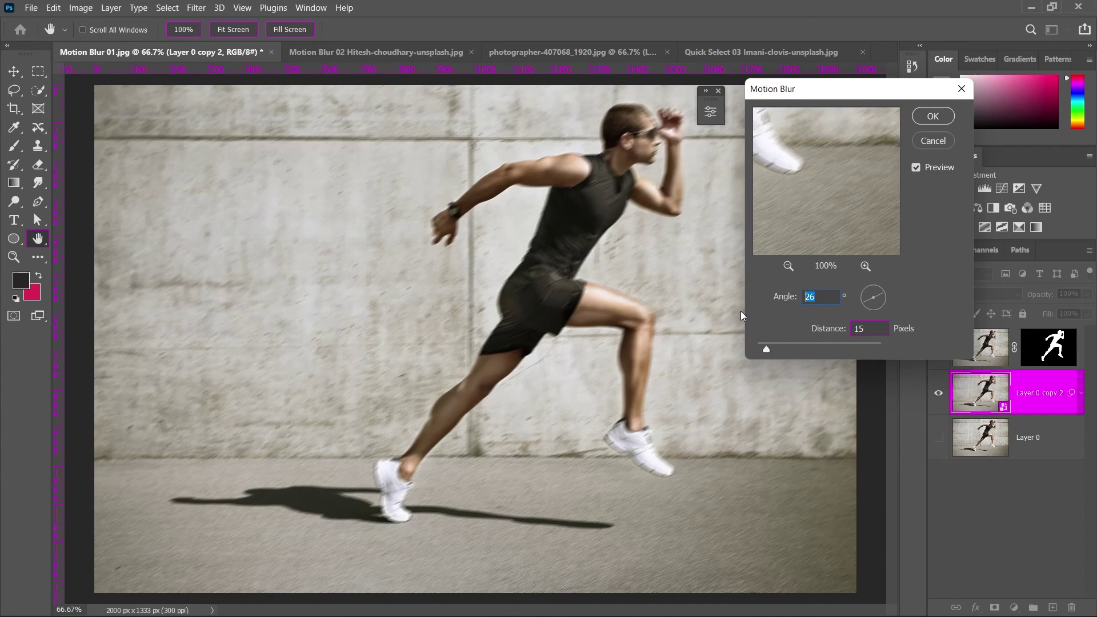
text(0)
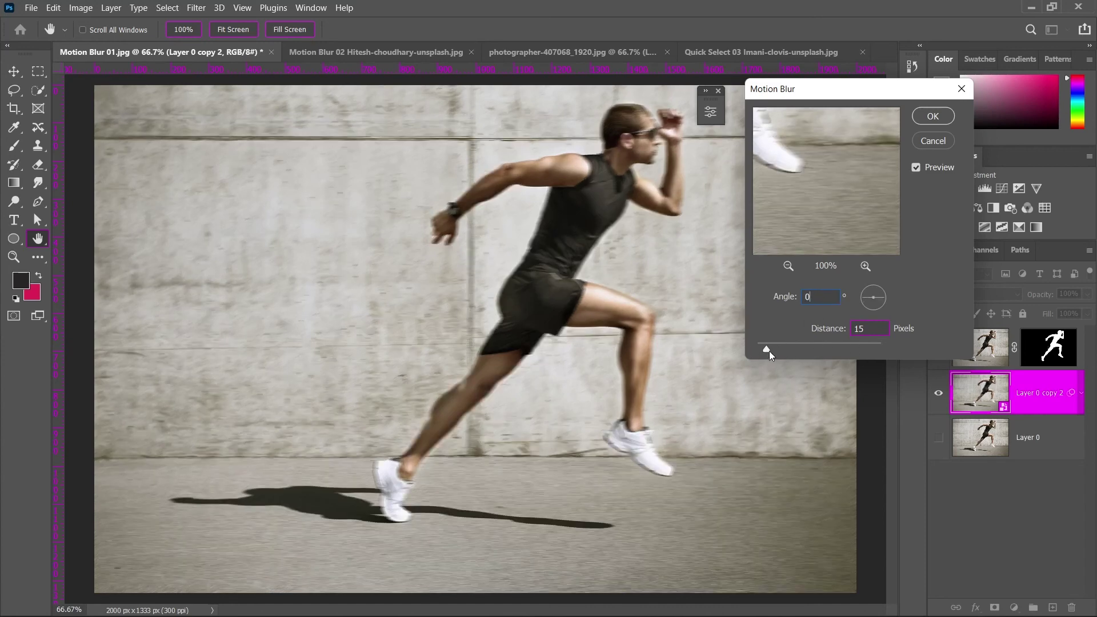
mouse_move(766, 350)
mouse_down()
mouse_move(780, 351)
mouse_move(770, 347)
mouse_up()
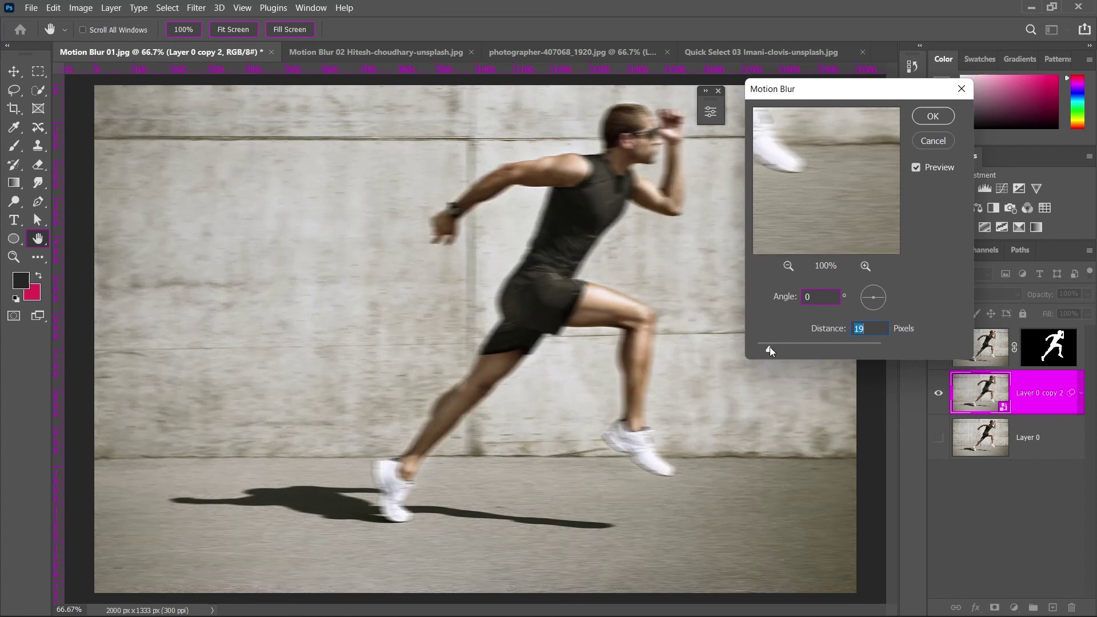
click(946, 118)
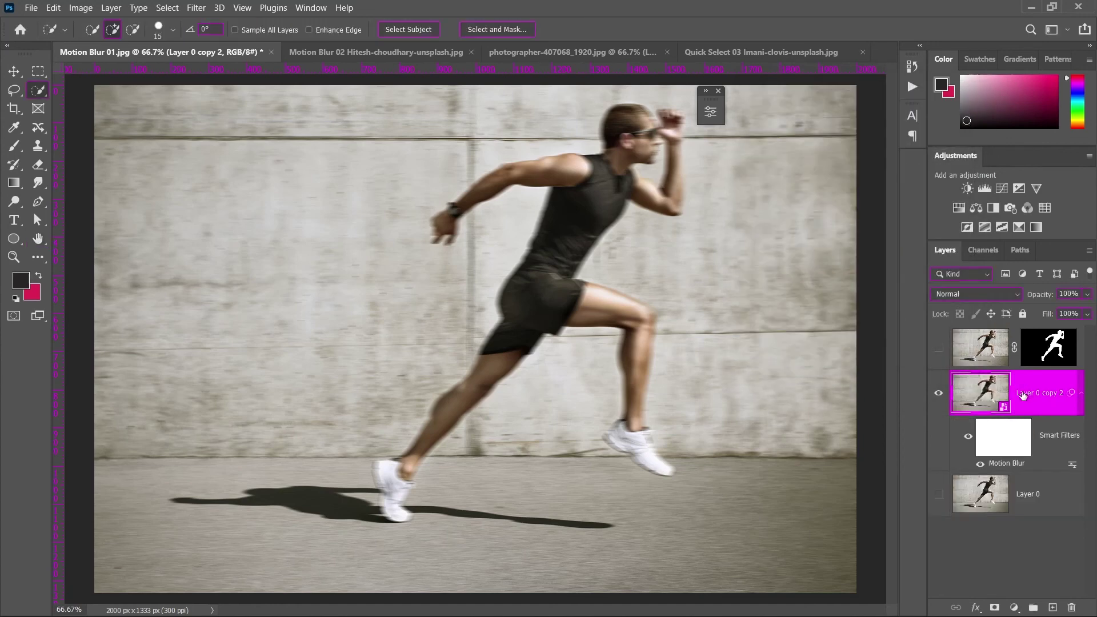
Step: Compare with and without the blurred layer, leaving masked runner, blurred copy and Layer 0 visible
click(939, 393)
click(939, 393)
click(940, 350)
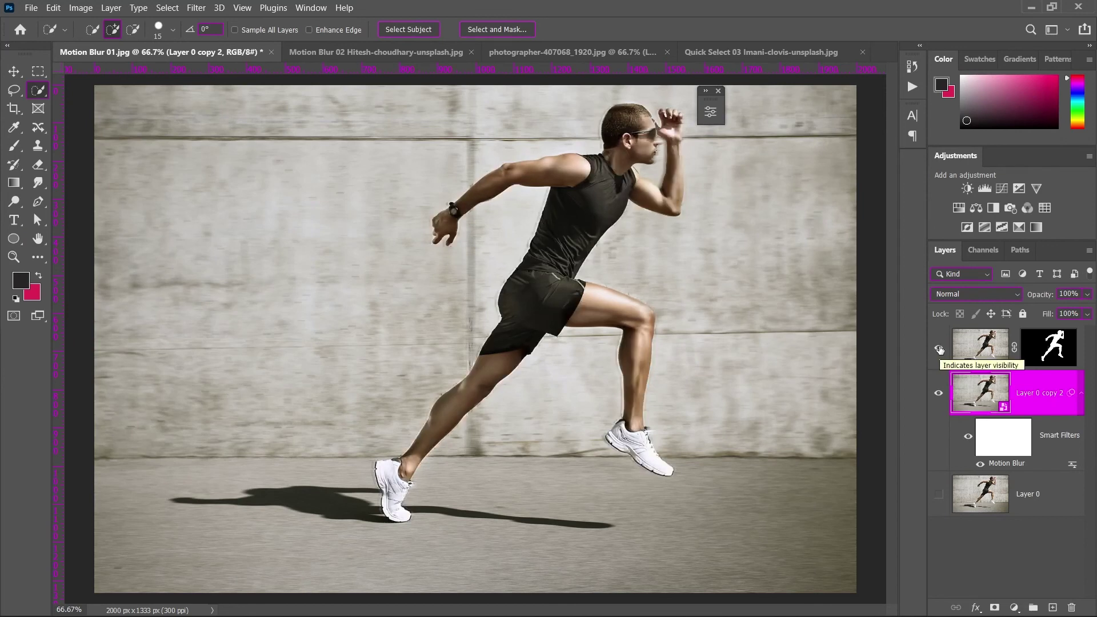
click(939, 494)
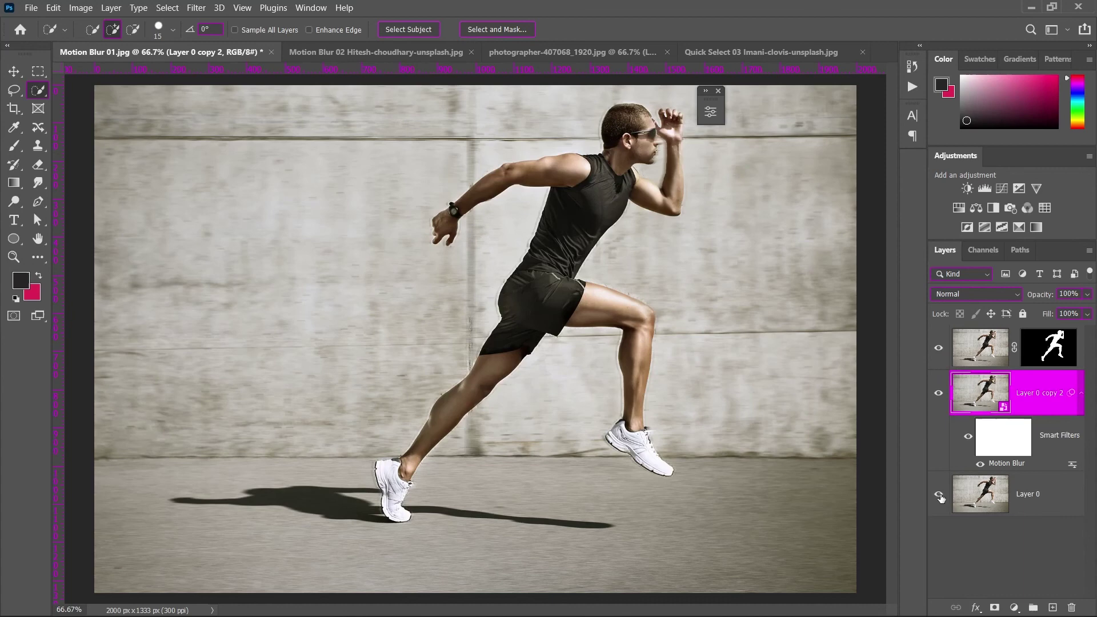
click(939, 394)
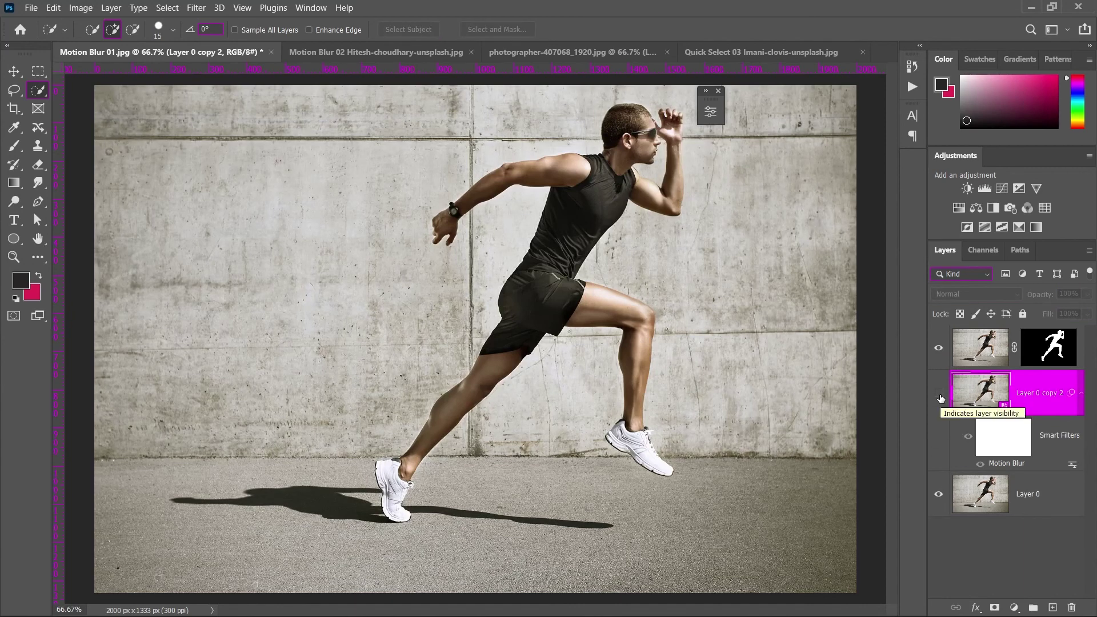
click(939, 394)
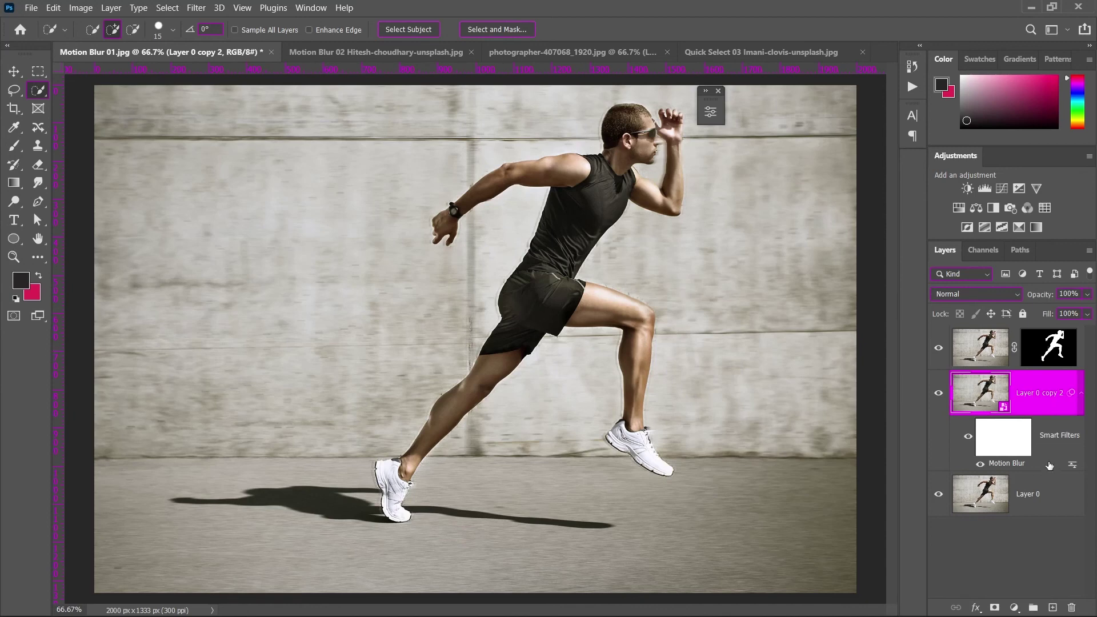
double_click(1007, 464)
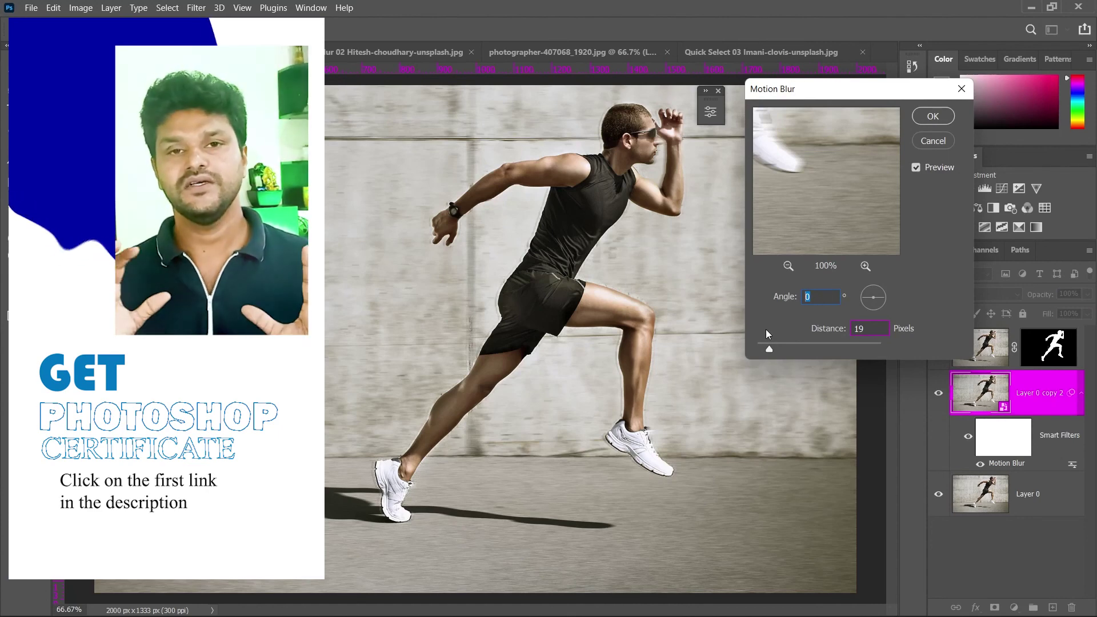
text(45)
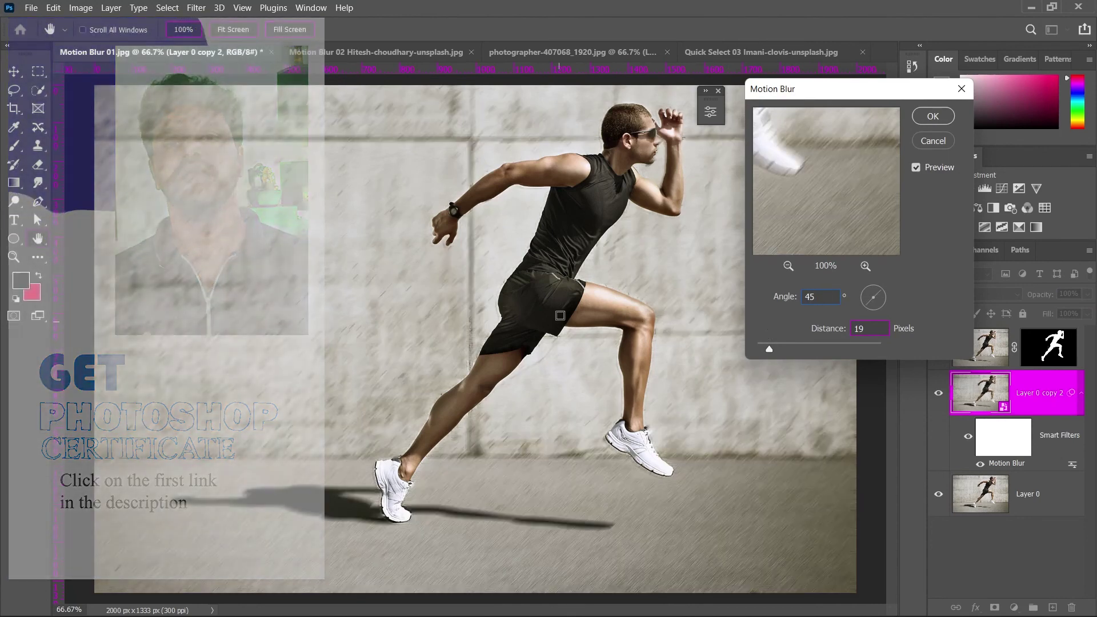
double_click(809, 297)
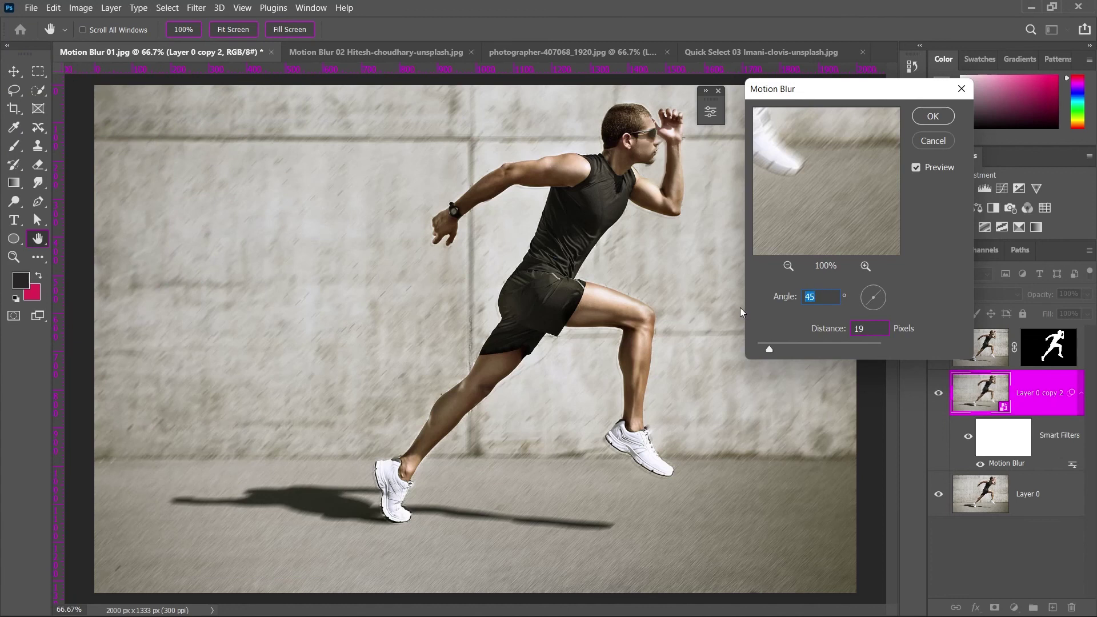
text(30)
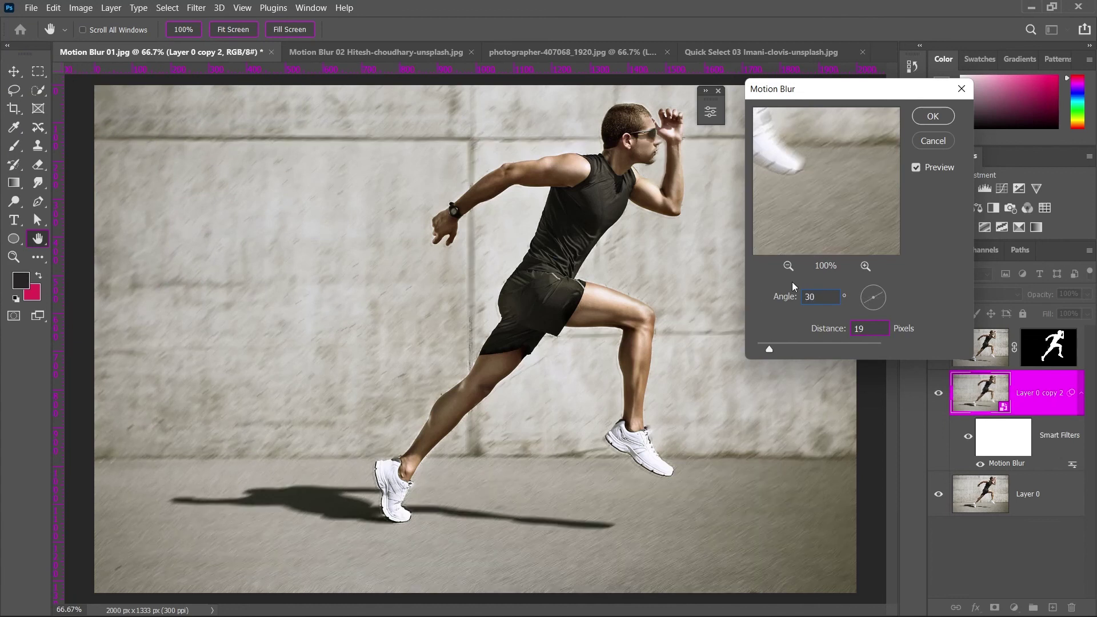
double_click(822, 297)
text(0)
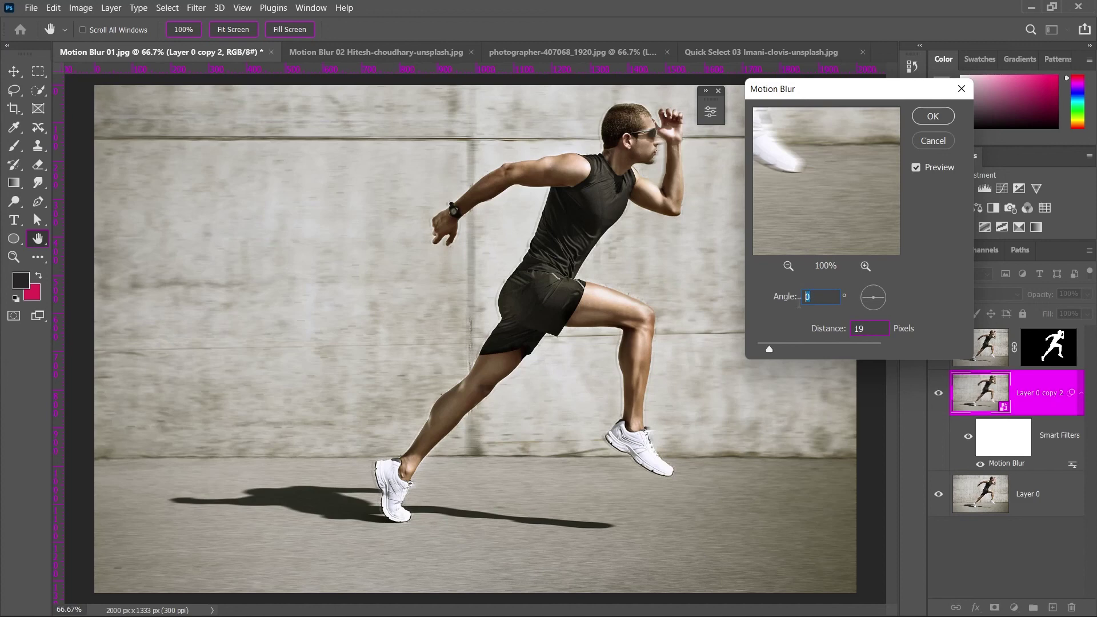
click(932, 118)
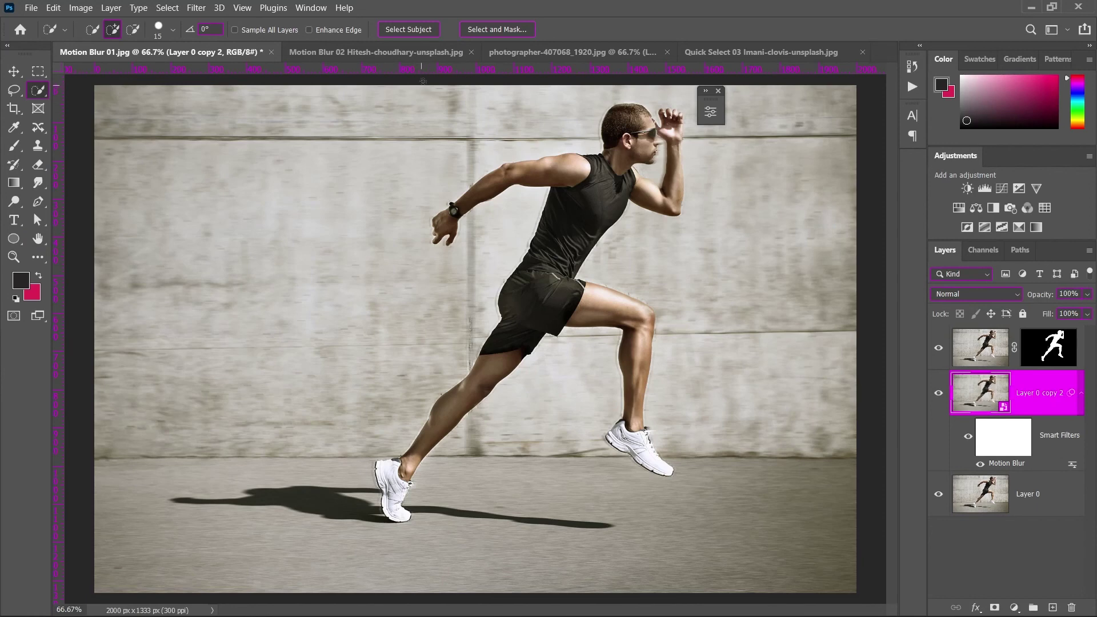
Step: Switch to the Motion Blur 02 taxi photo and unlock its Background into Layer 0
click(429, 52)
click(519, 51)
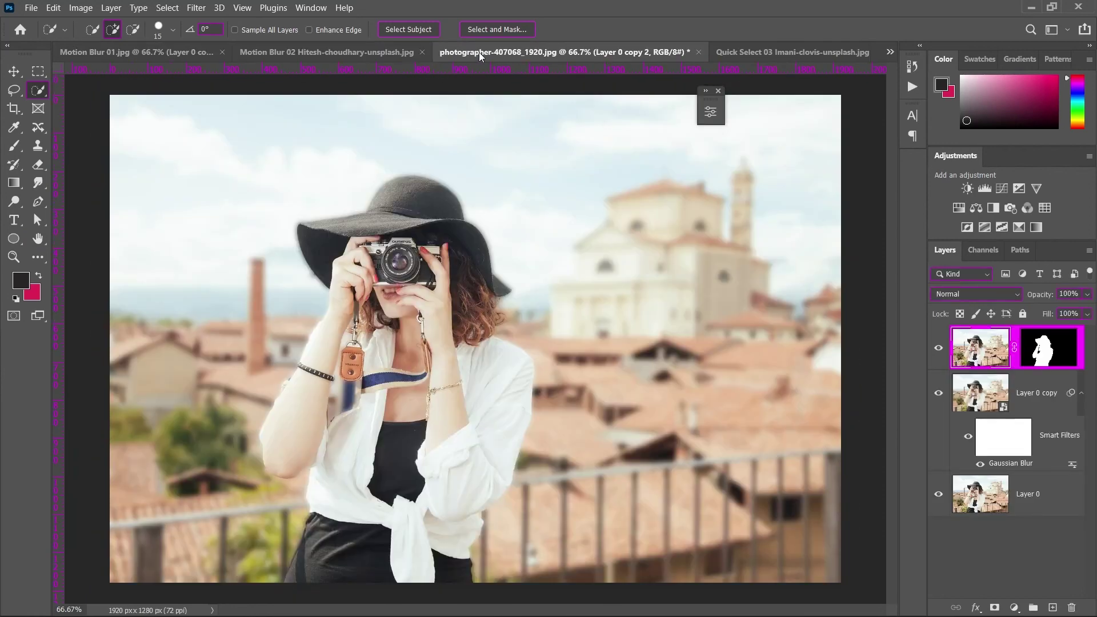
click(374, 54)
click(1070, 348)
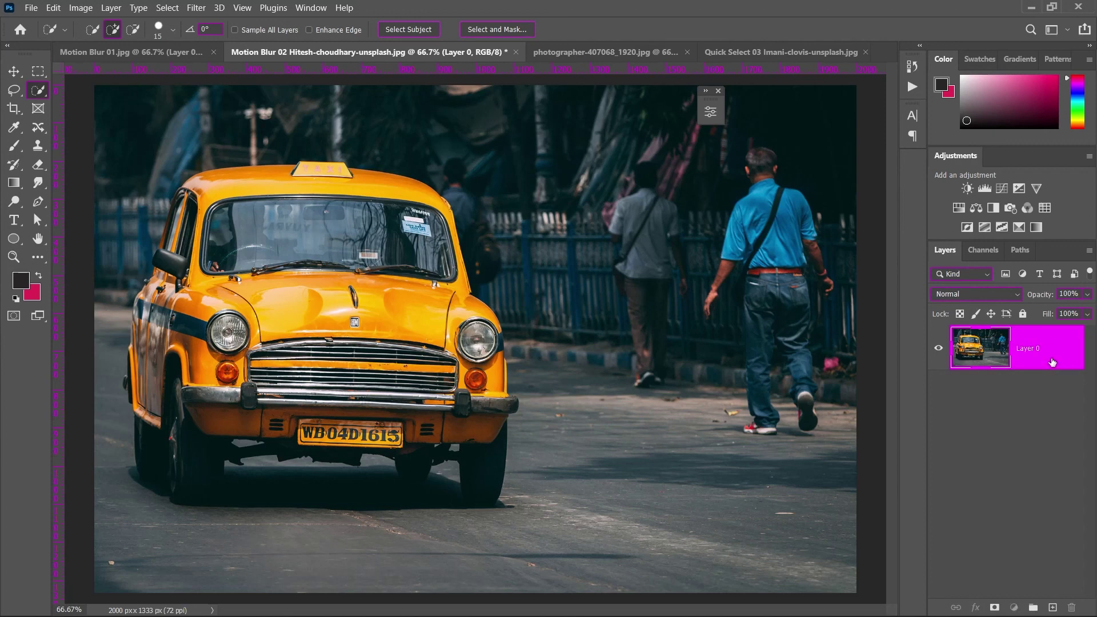
Step: Duplicate Layer 0 and place a Lens Flare centre on the taxi's windscreen
key(ctrl+j)
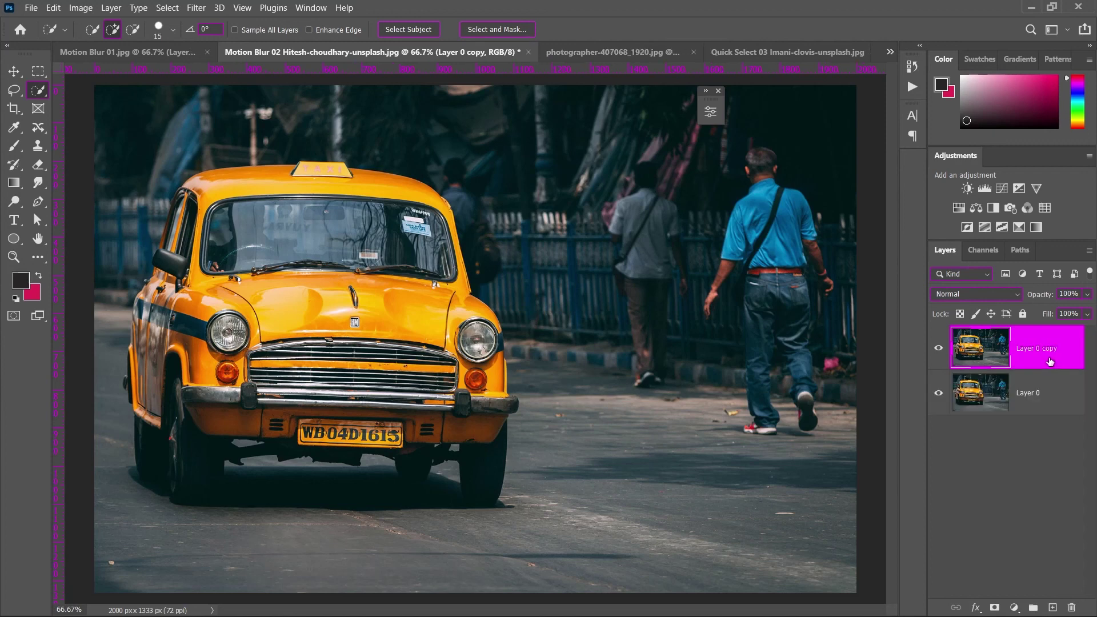
click(197, 8)
mouse_move(211, 244)
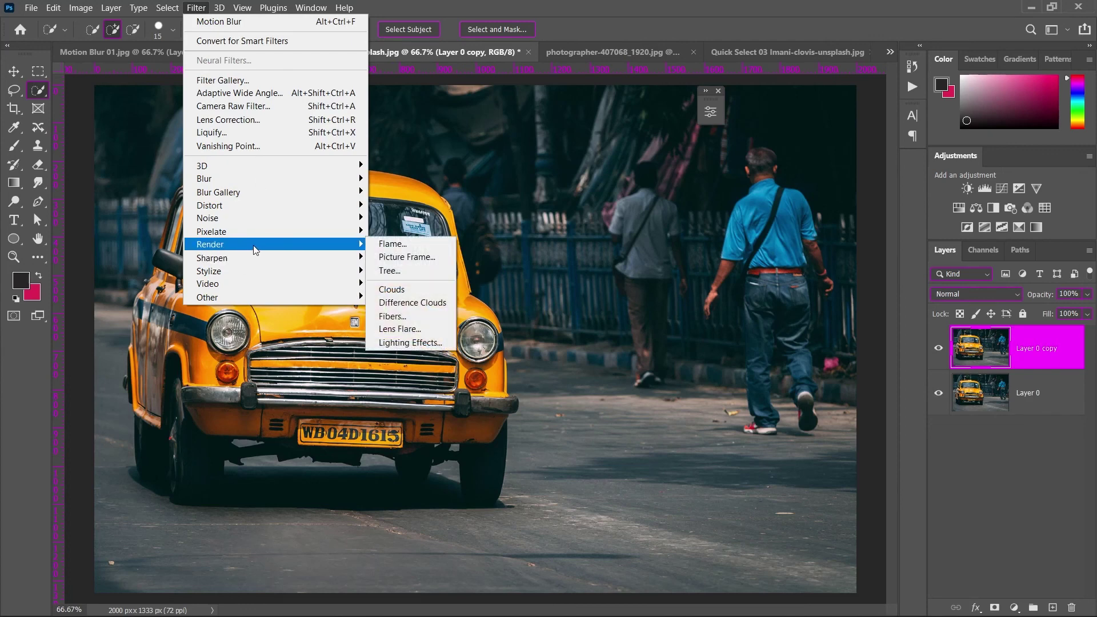
click(410, 330)
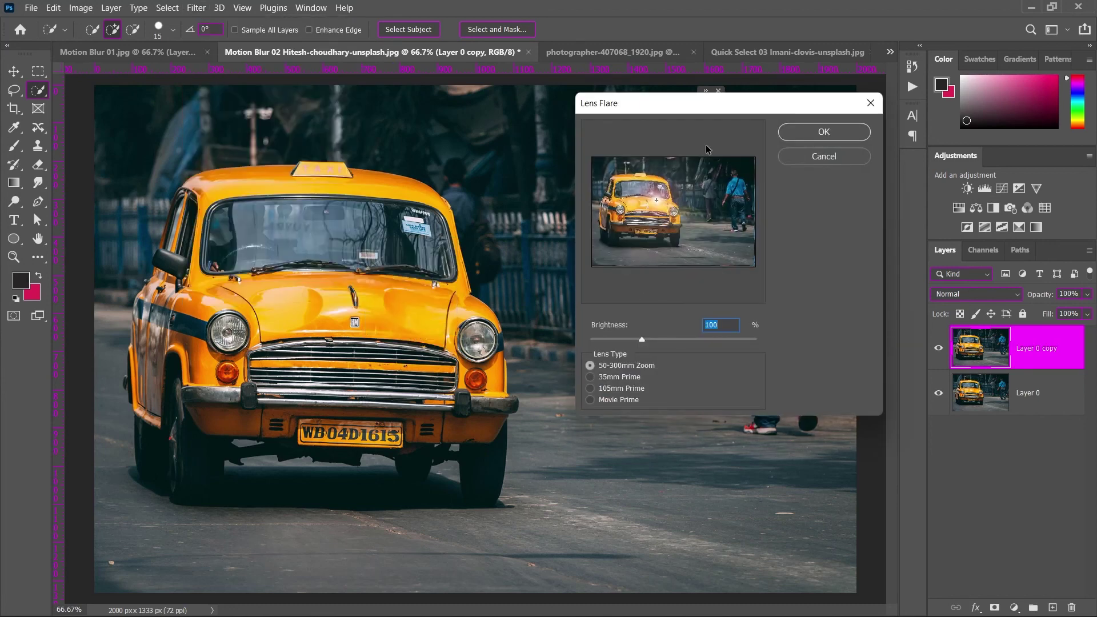
drag(656, 109, 650, 116)
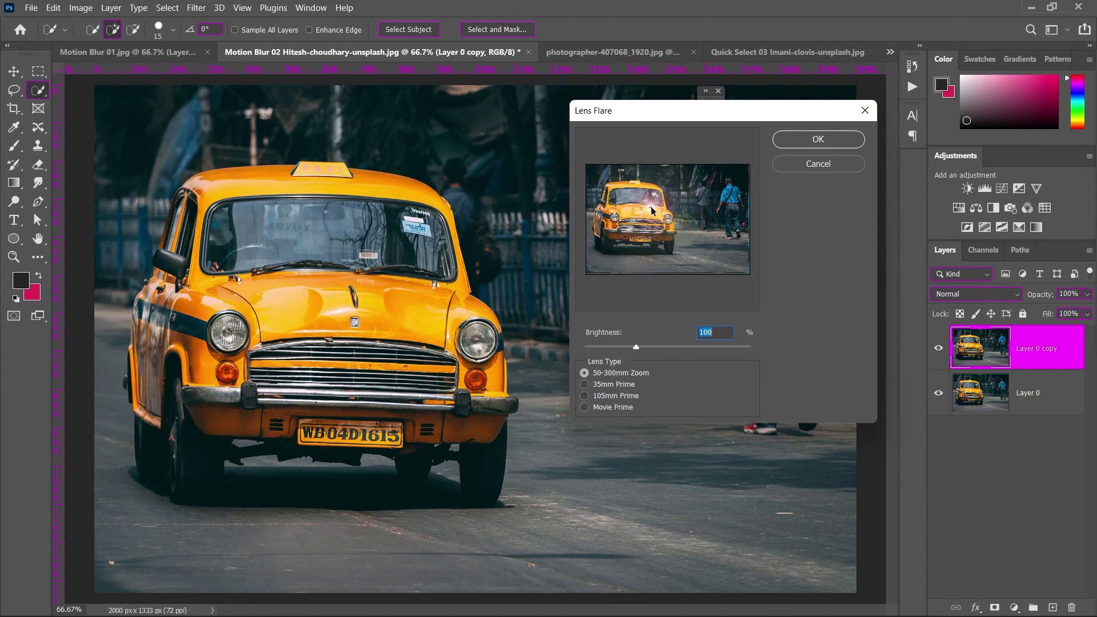
drag(650, 207, 624, 202)
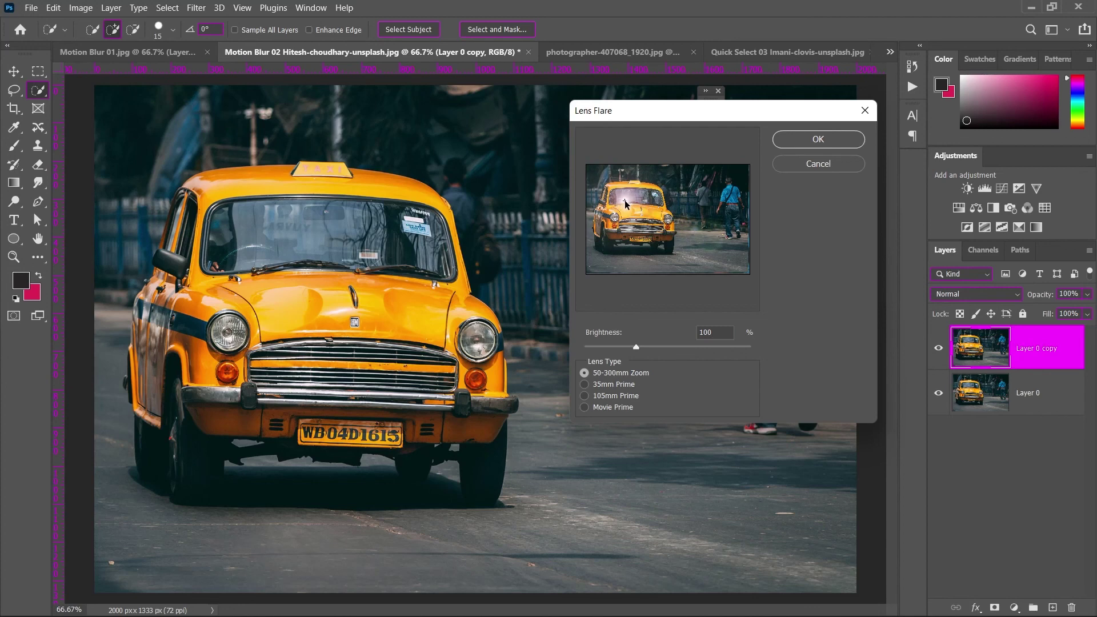
mouse_move(625, 204)
mouse_down()
mouse_move(642, 207)
mouse_move(620, 200)
mouse_move(617, 222)
mouse_move(621, 201)
mouse_move(644, 200)
mouse_up()
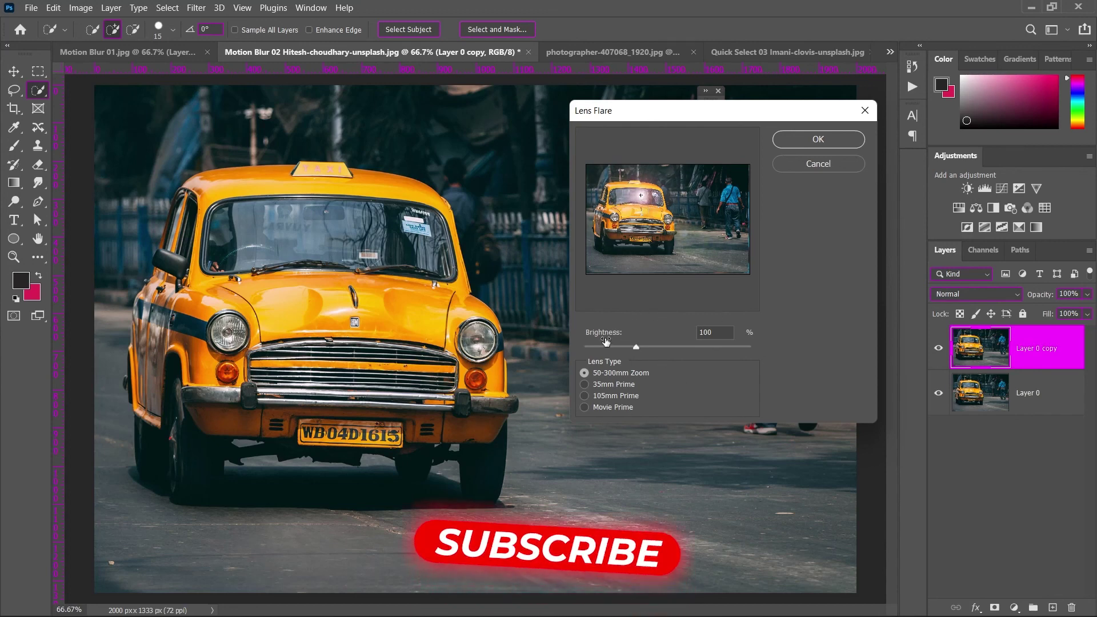
Step: Finish the lens flare at 102% brightness with the 50-300mm Zoom lens type
mouse_move(638, 345)
mouse_down()
mouse_move(653, 347)
mouse_move(629, 346)
mouse_move(639, 350)
mouse_up()
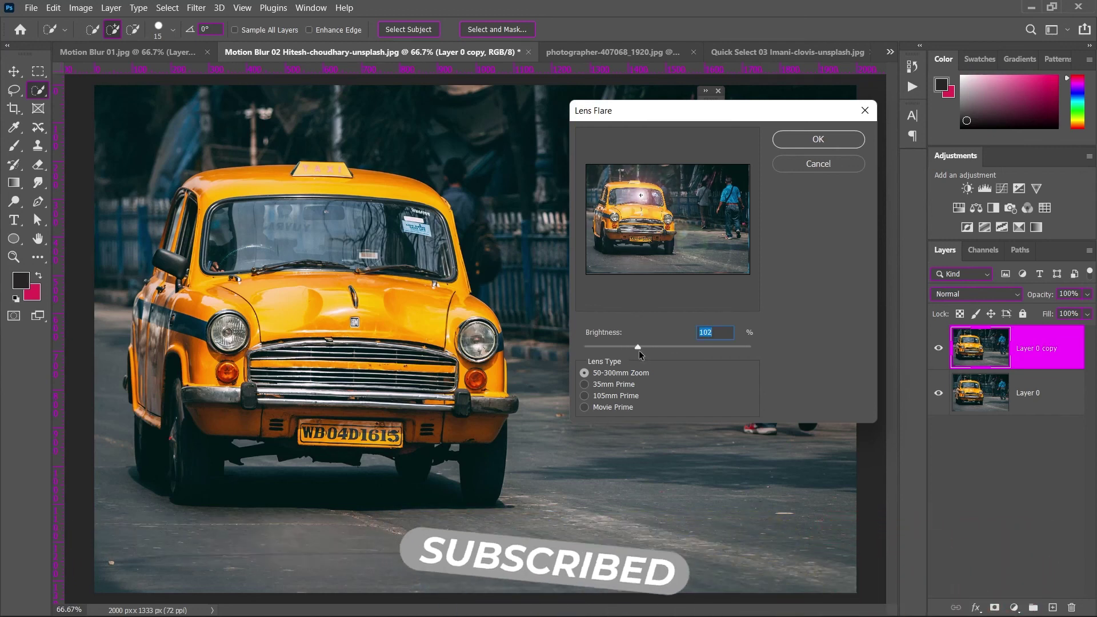
click(586, 385)
click(587, 407)
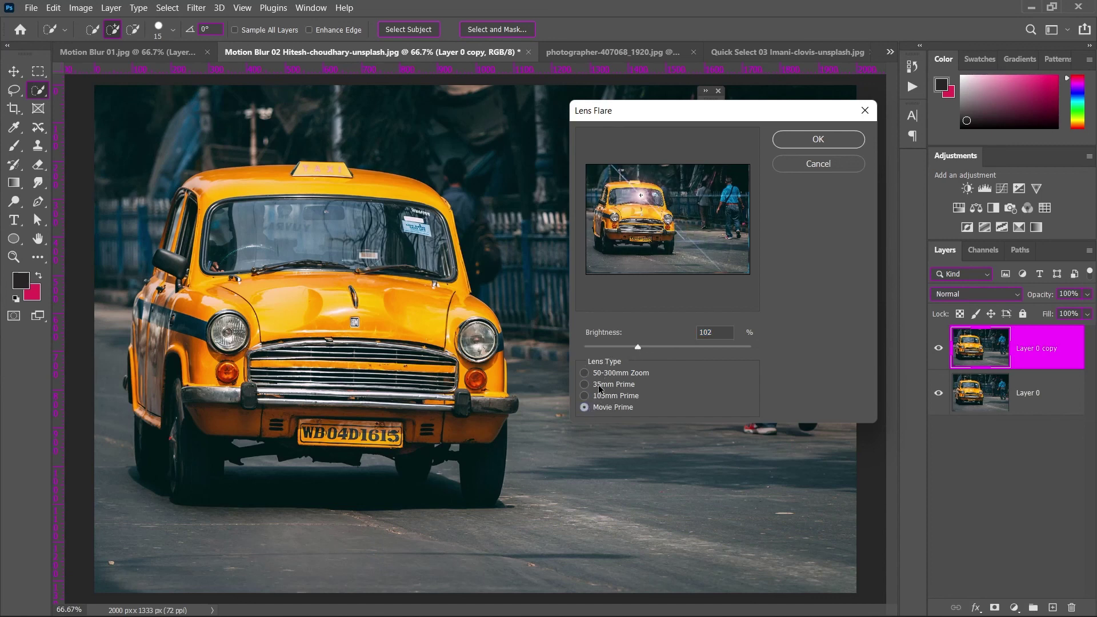
click(585, 373)
click(587, 390)
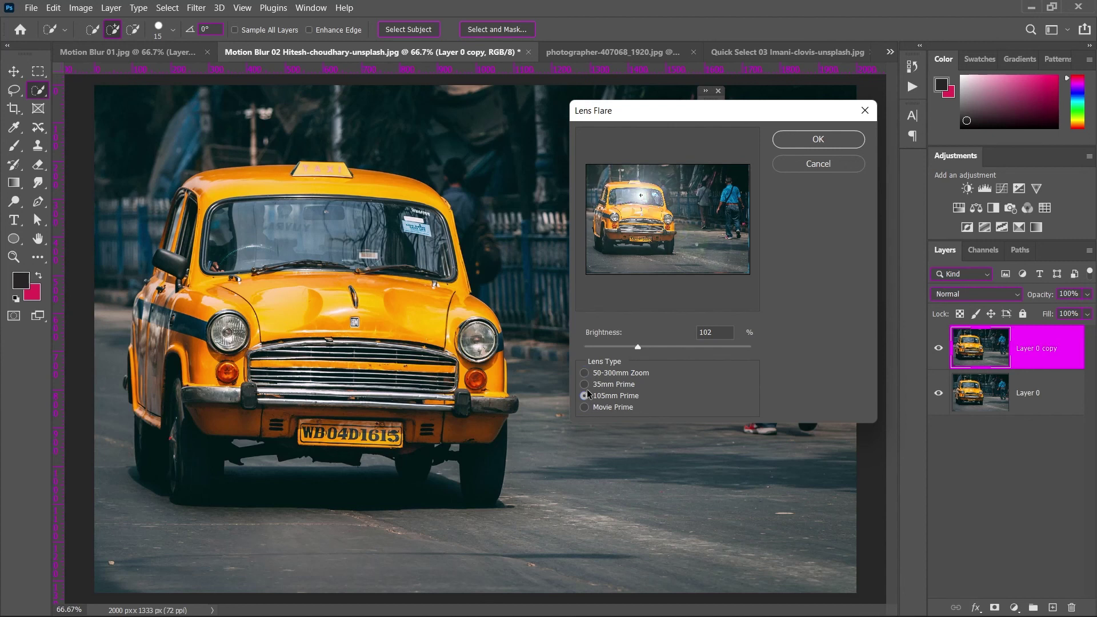
click(588, 374)
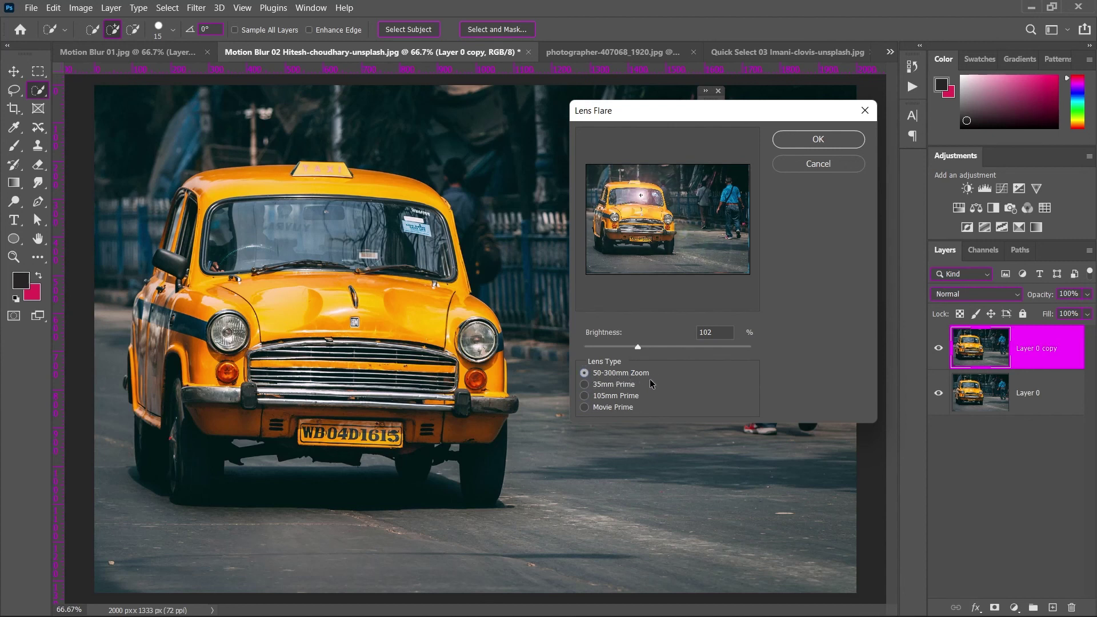
click(639, 348)
drag(639, 347, 638, 347)
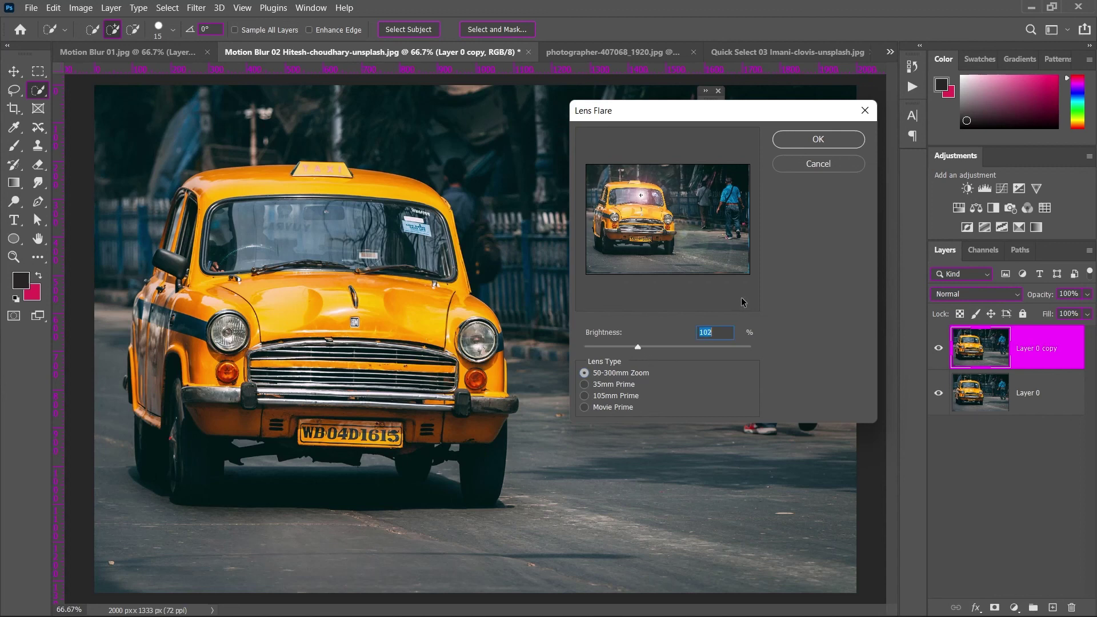
click(798, 146)
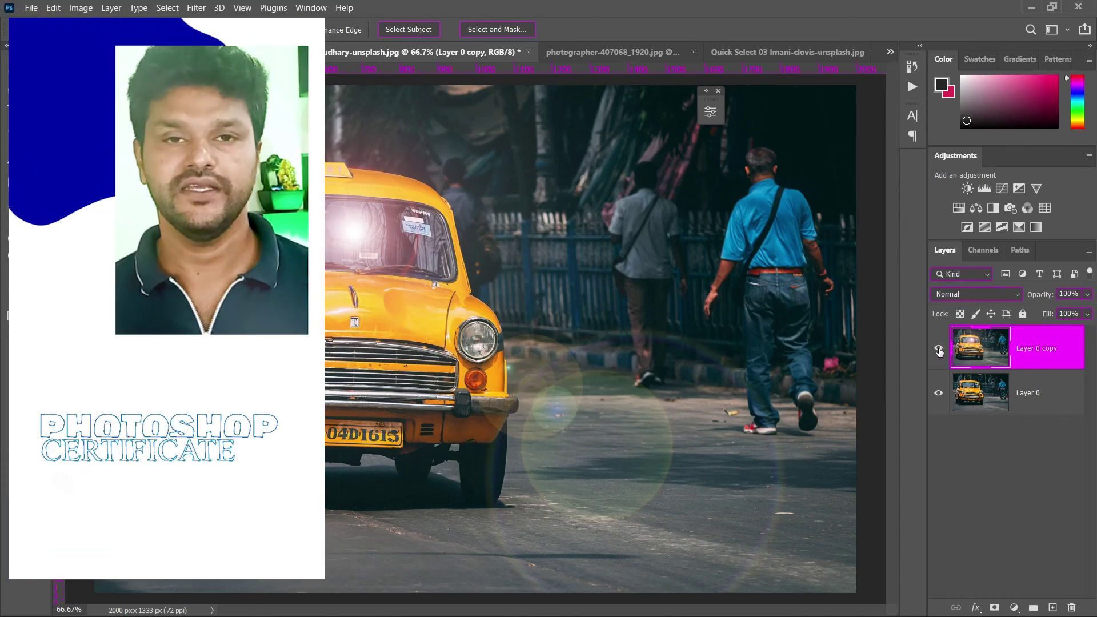
click(939, 348)
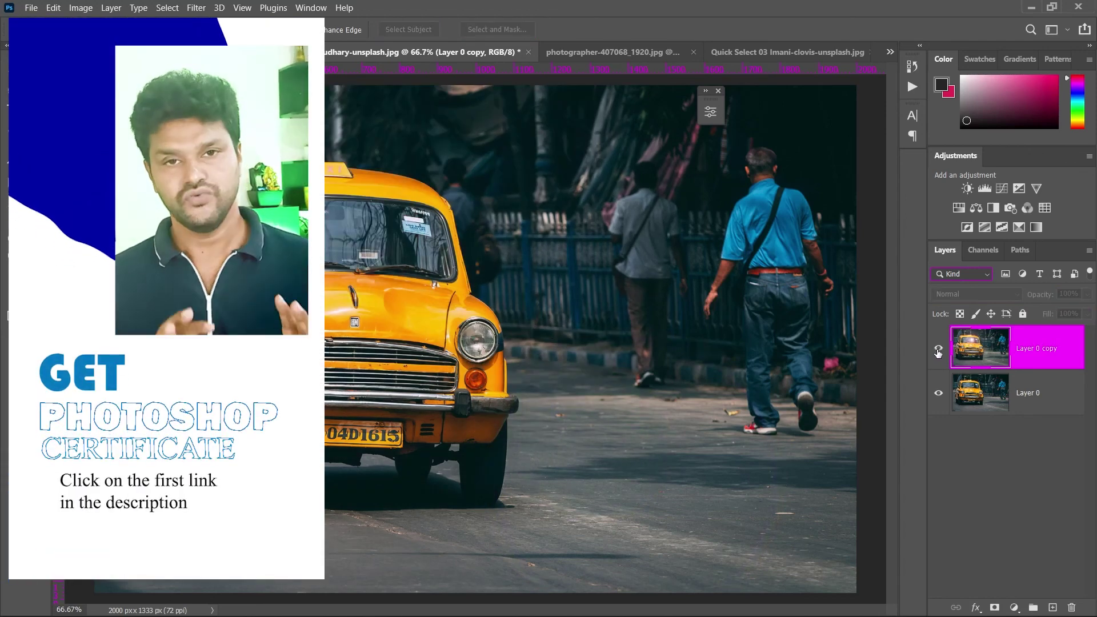
click(939, 349)
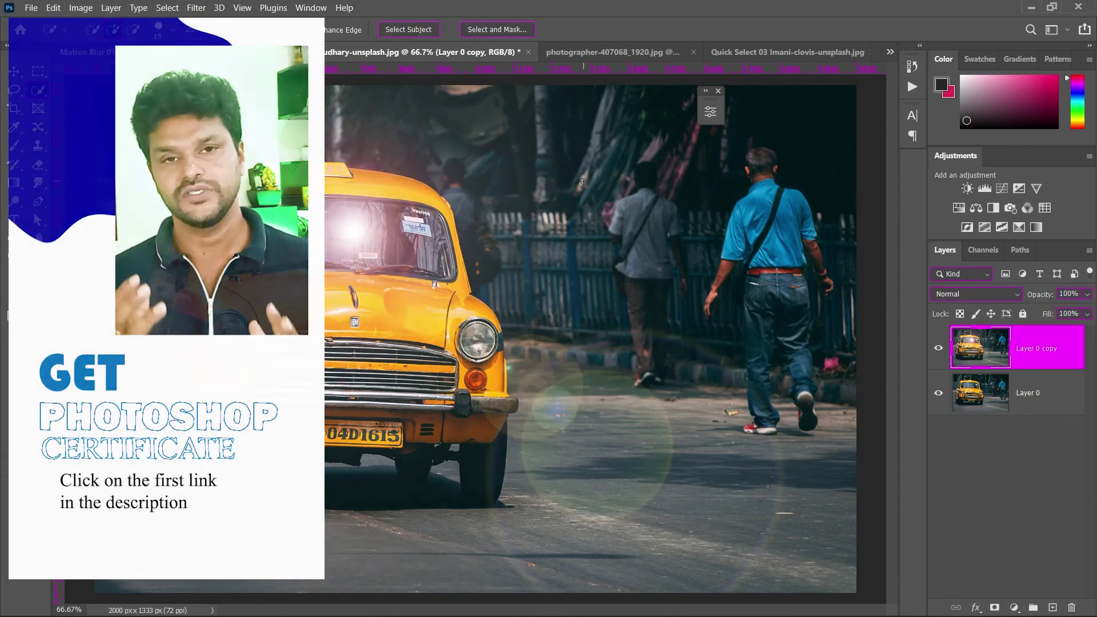